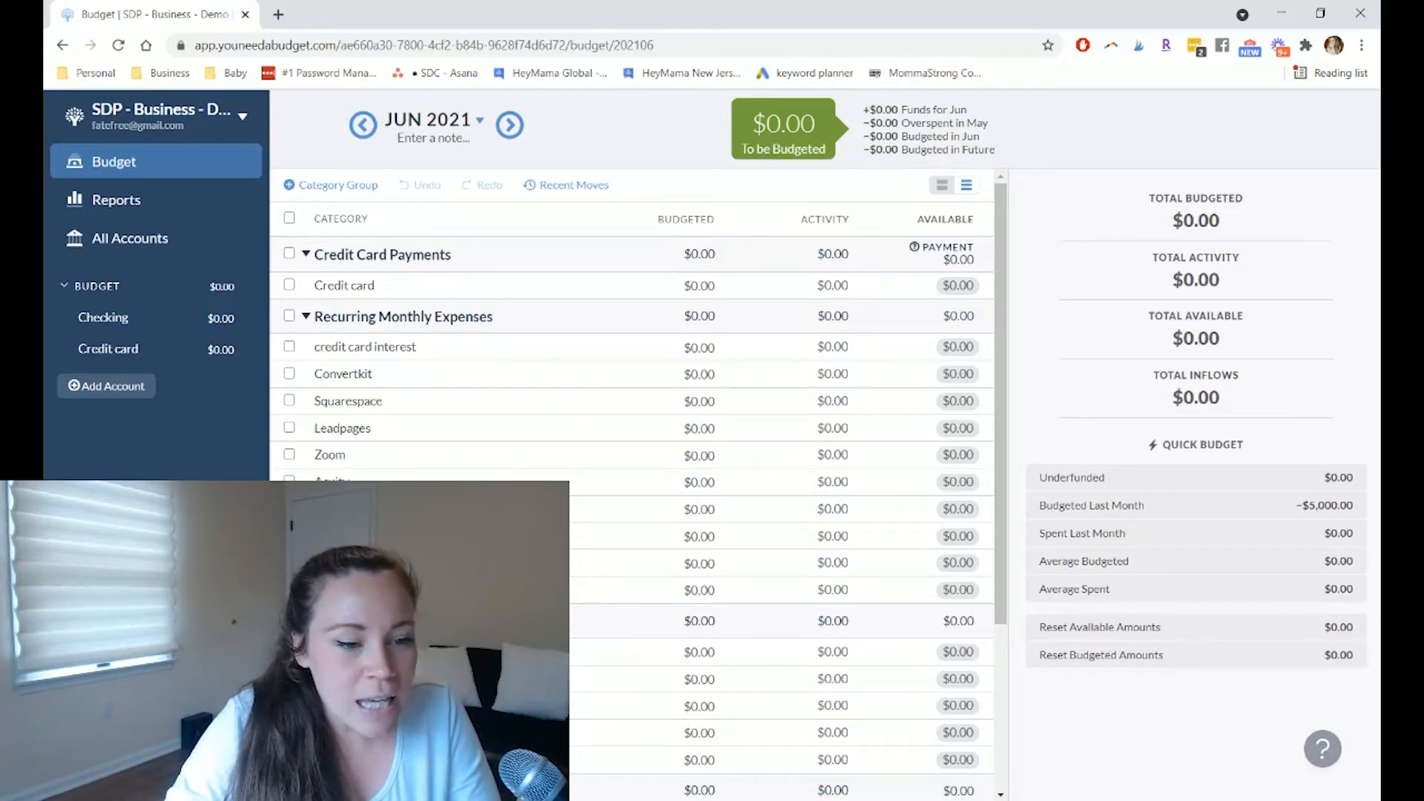
Review the June 2021 budget categories and open the Checking account's register.
scroll(597, 643, down, 3)
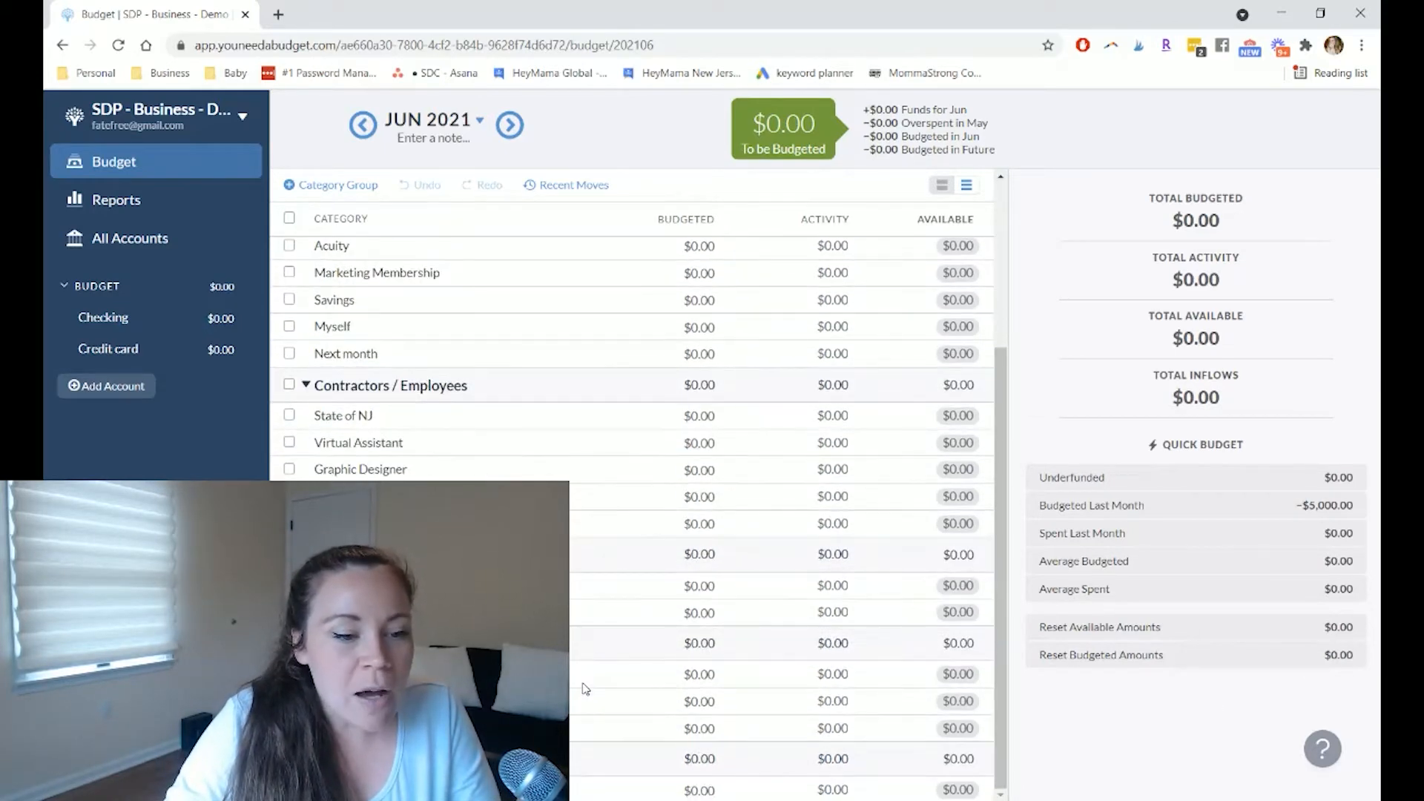
scroll(597, 642, up, 3)
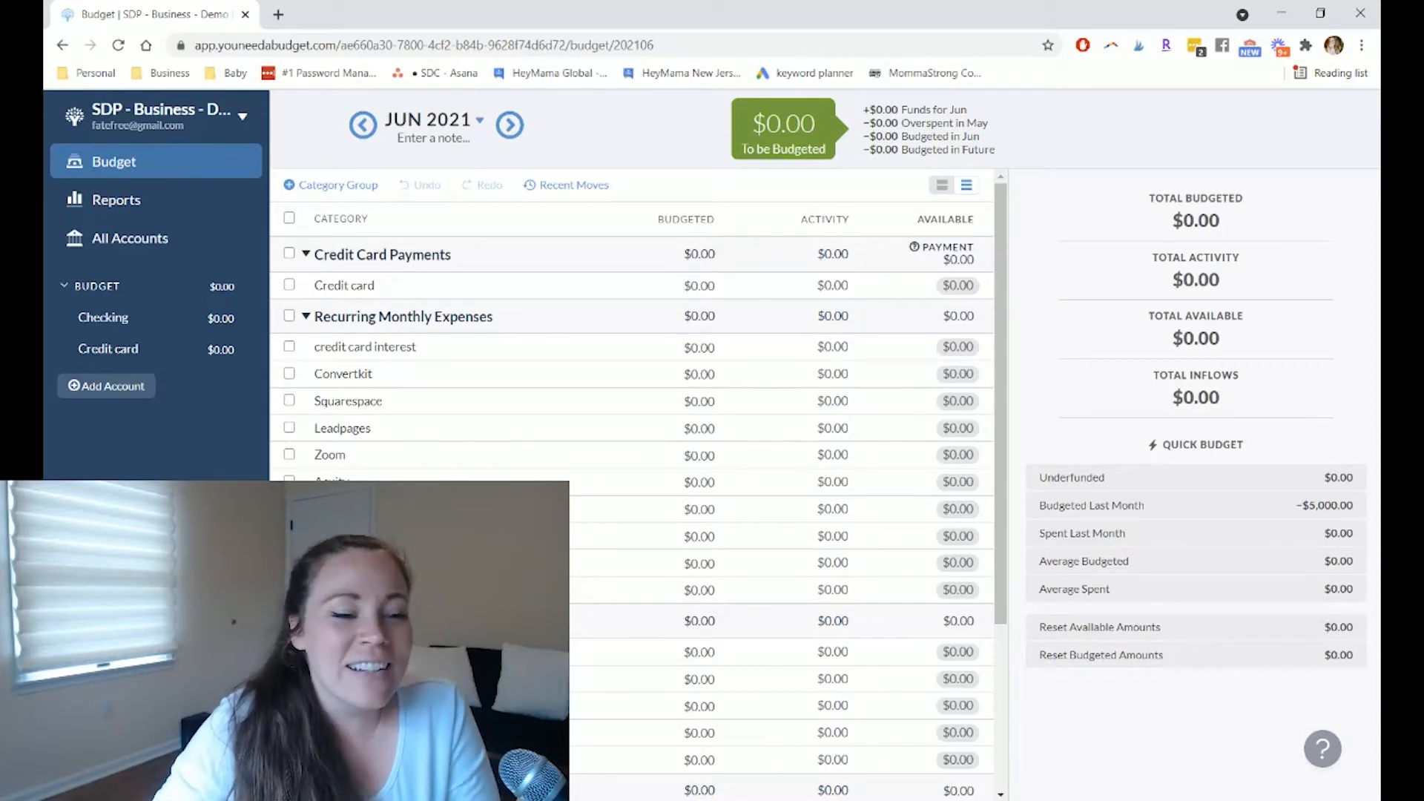
click(164, 330)
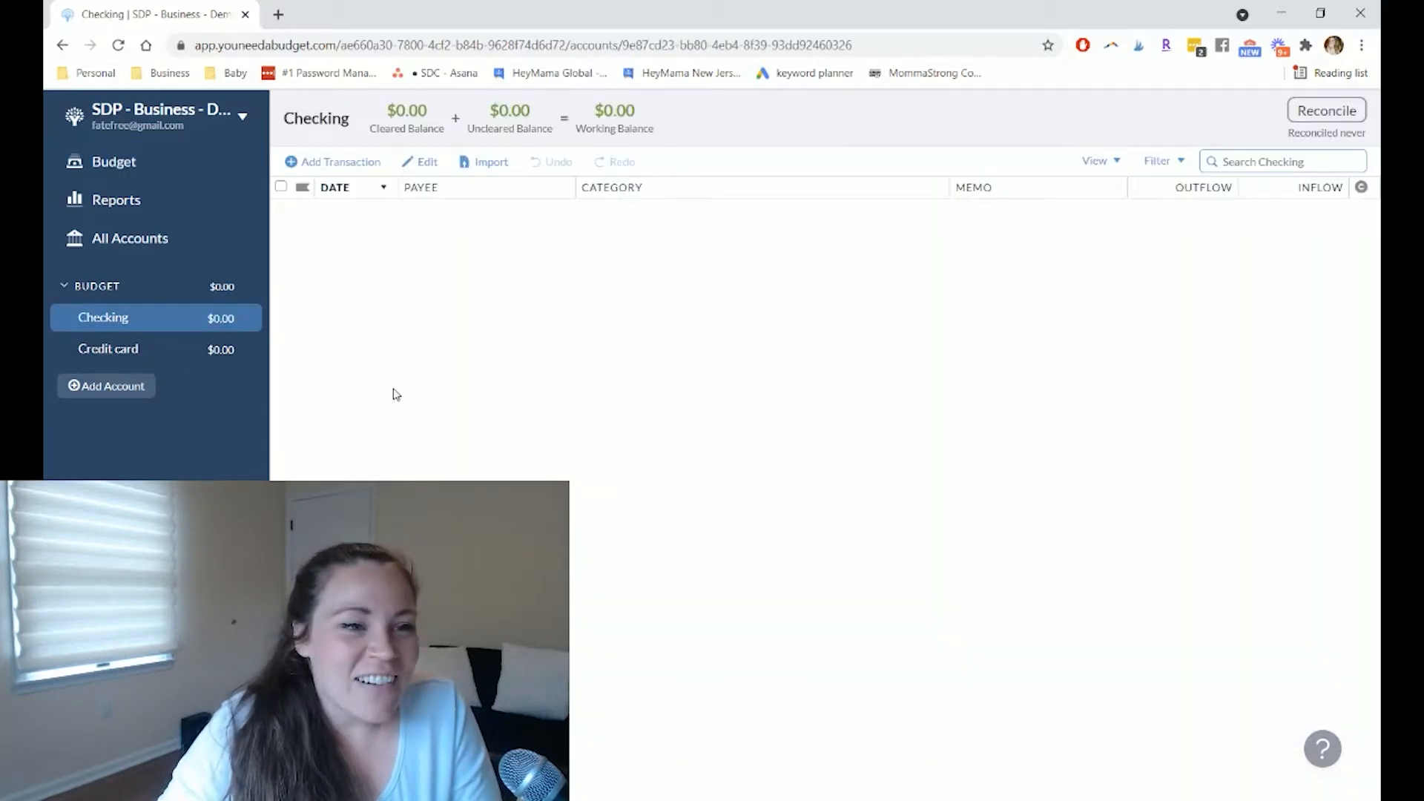
click(92, 164)
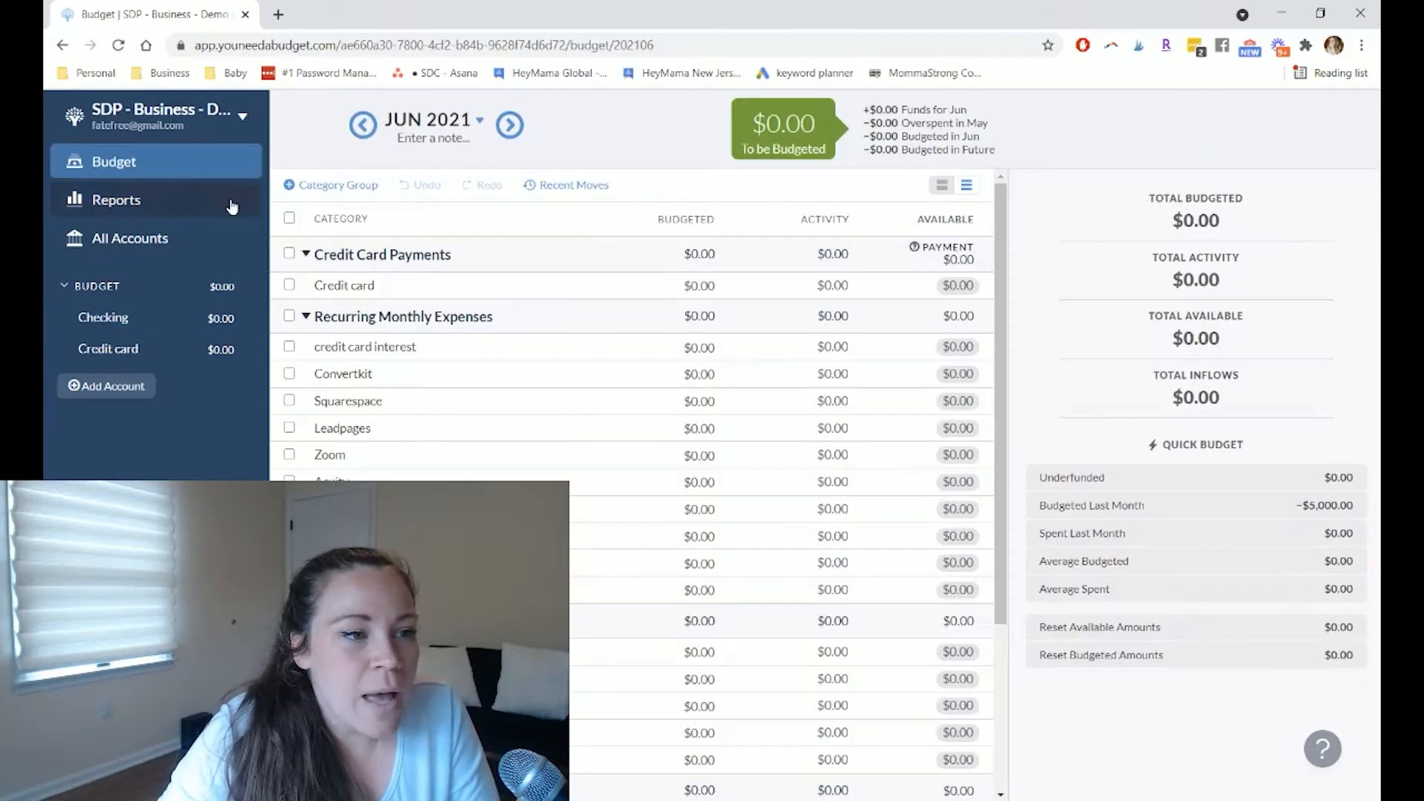
click(142, 334)
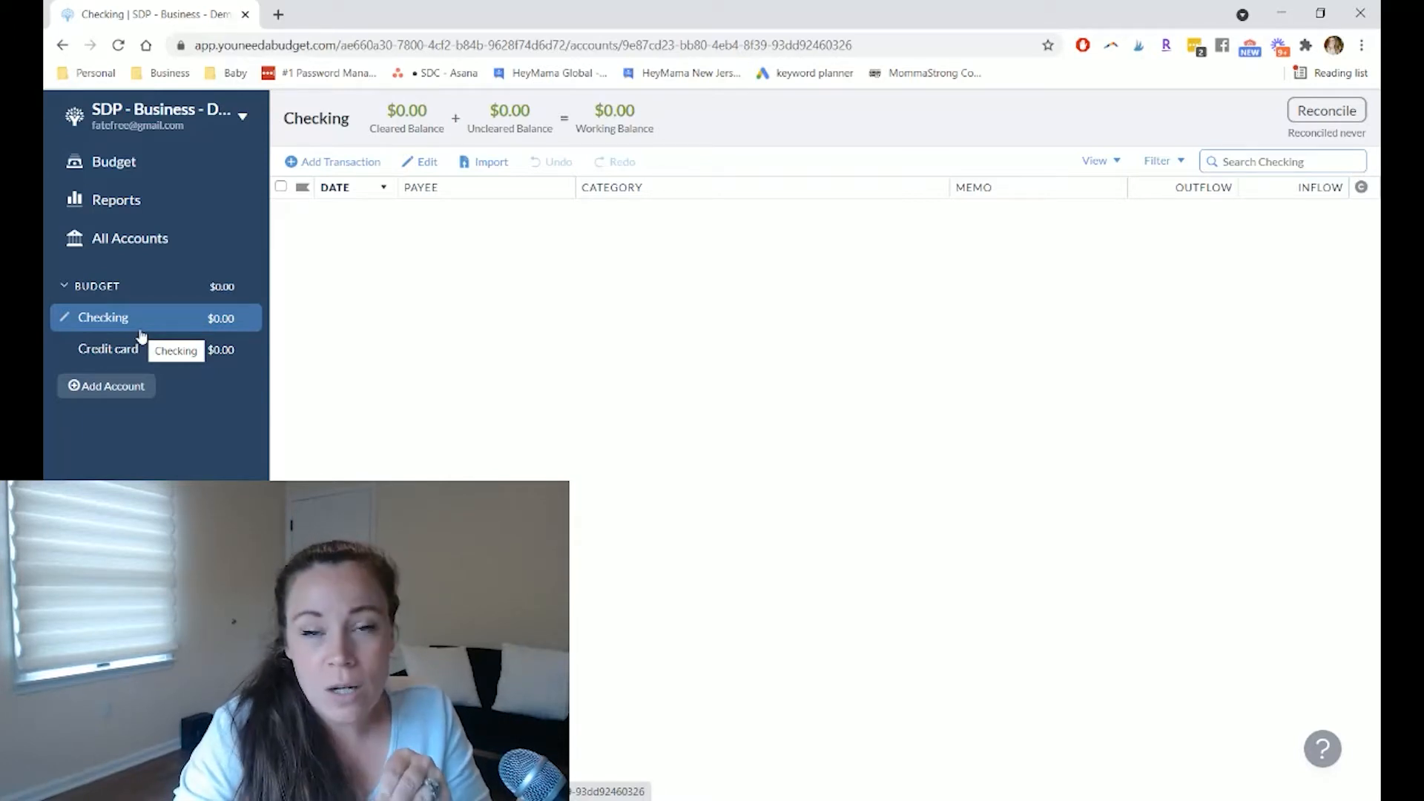
Try to link the Checking account to Capital One as a new connection, searching for "capital one", and close the linking dialog.
click(140, 328)
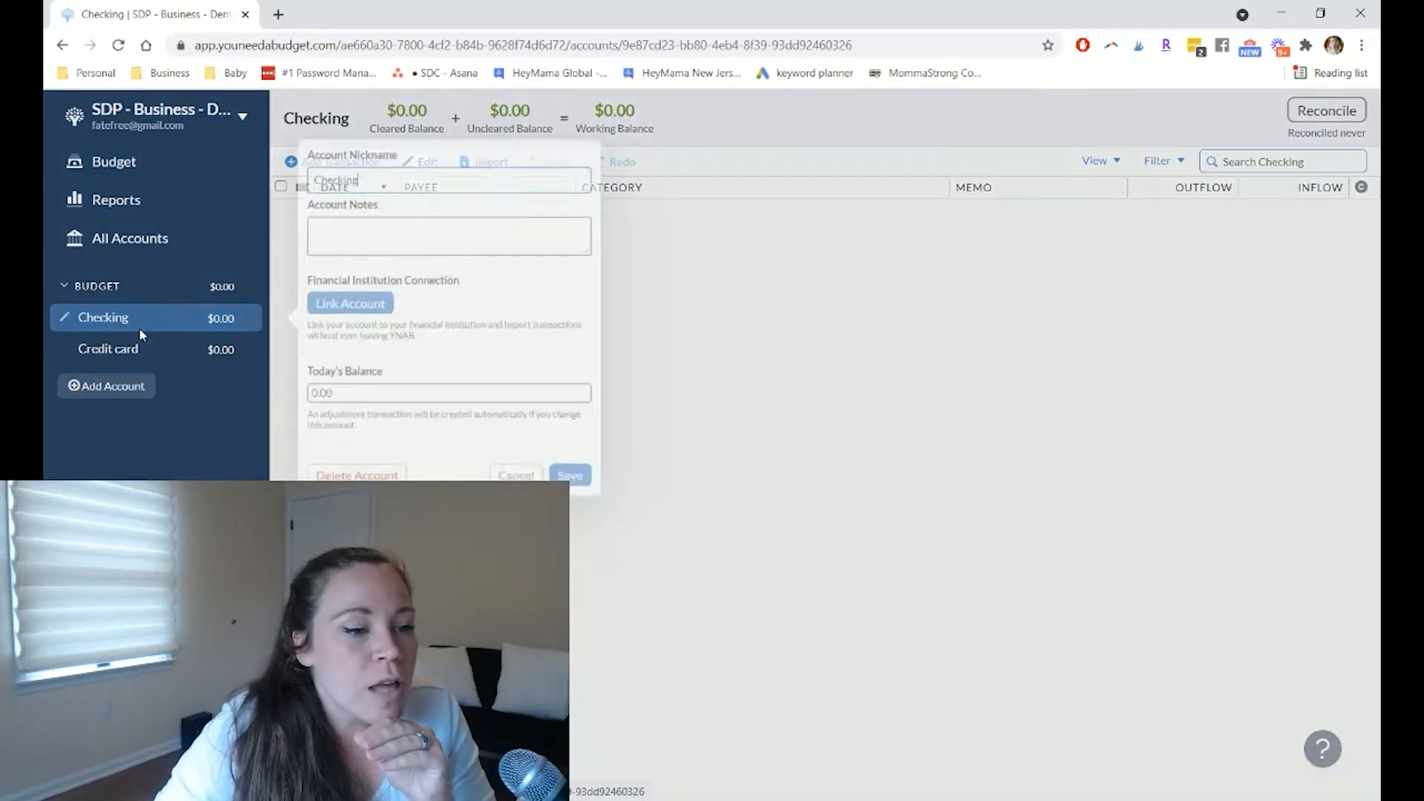
click(378, 317)
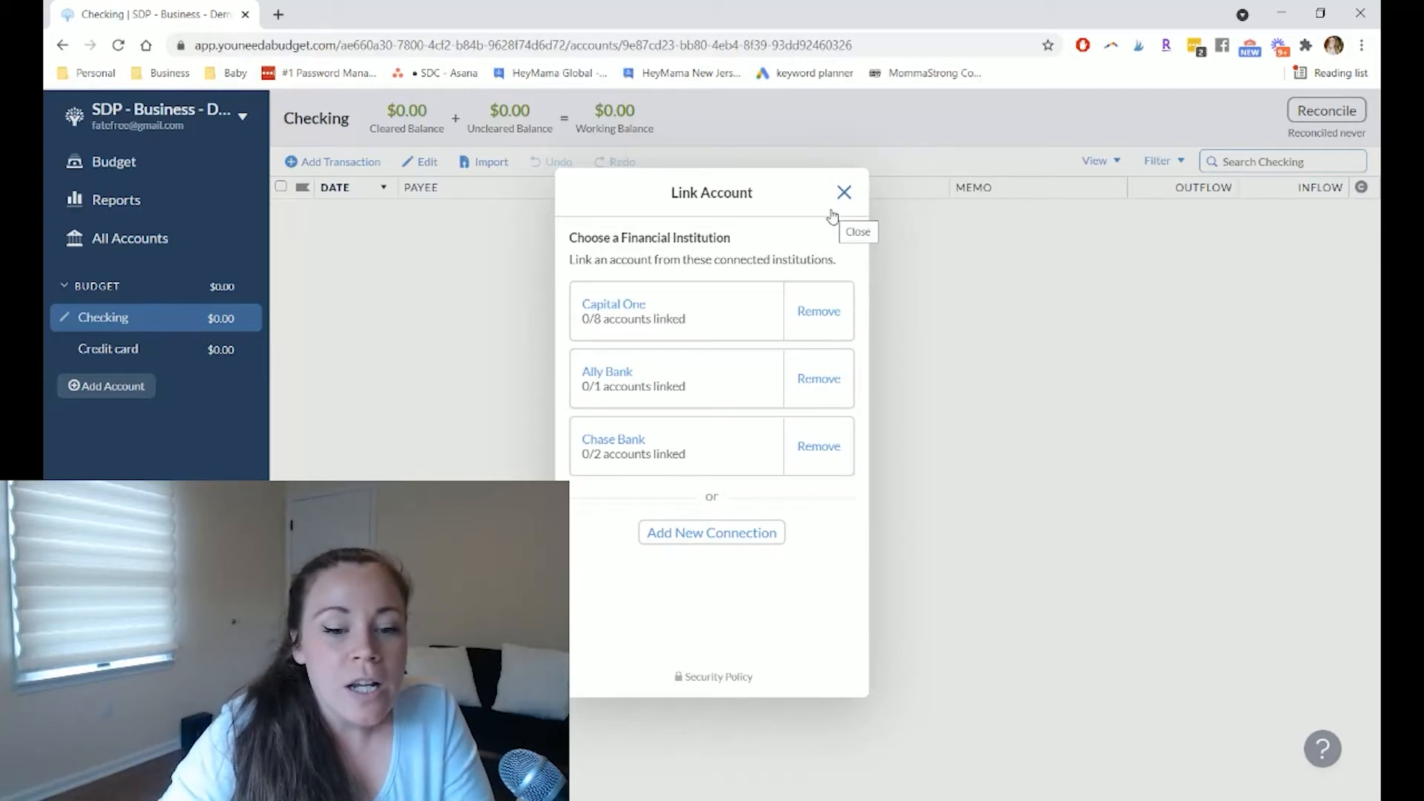
click(736, 541)
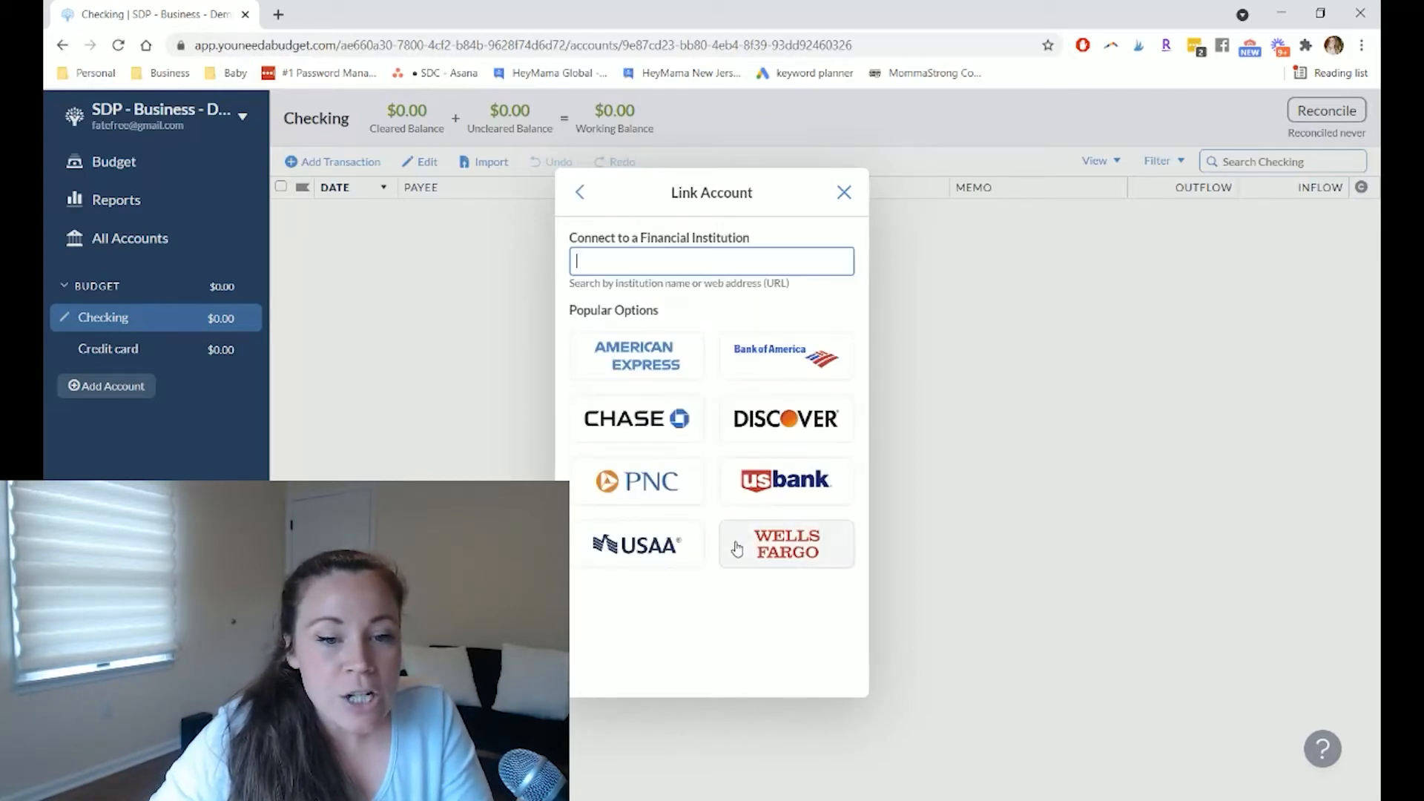
click(750, 265)
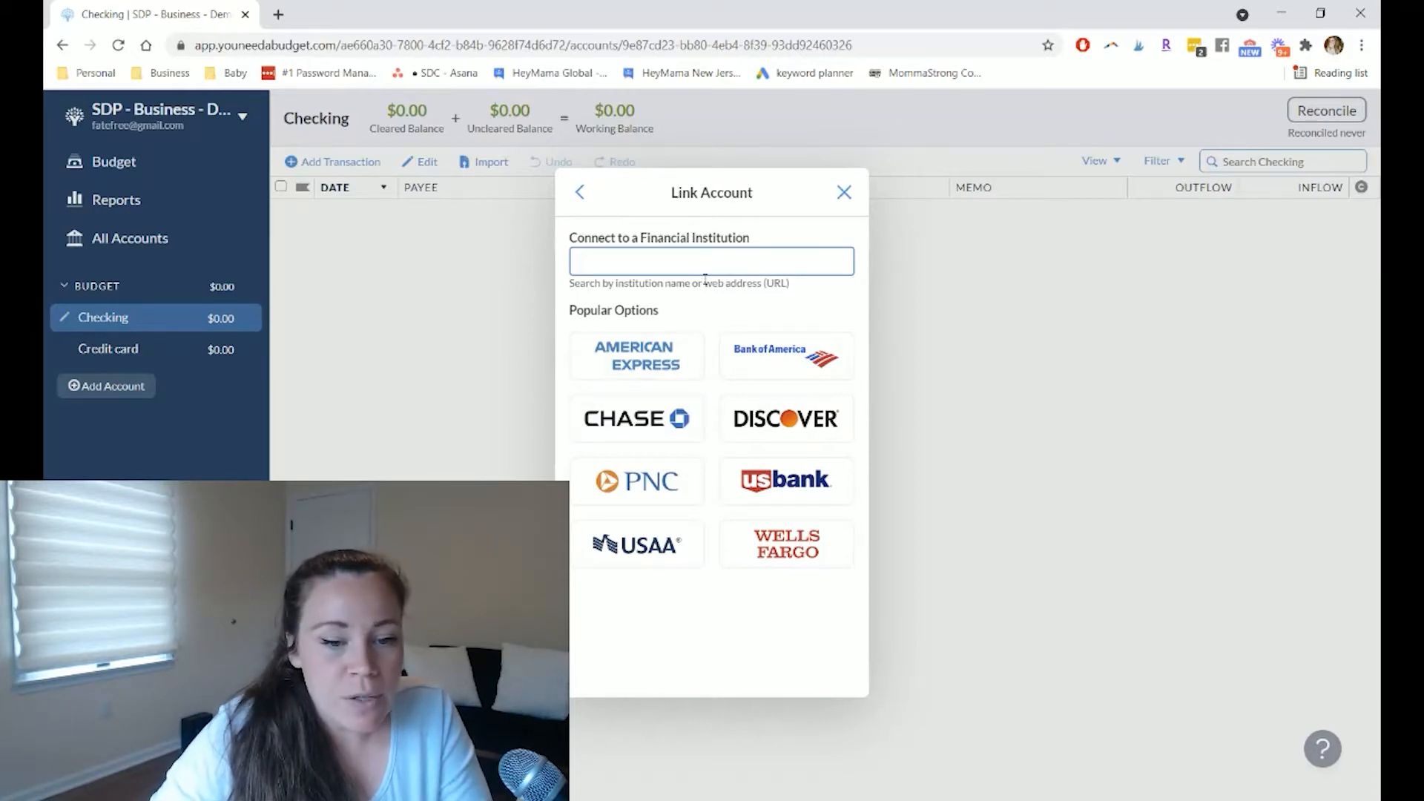
text(cap)
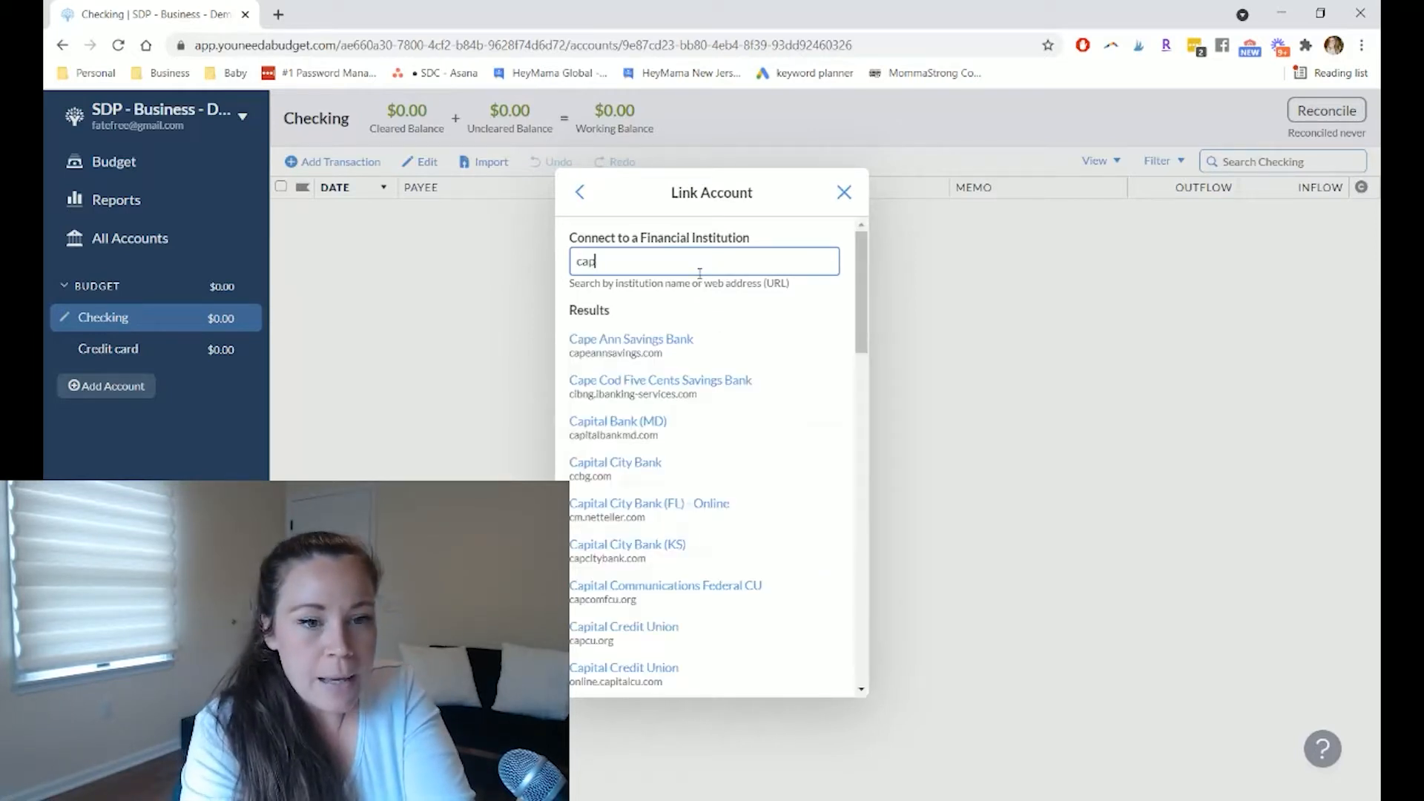
text(ital one)
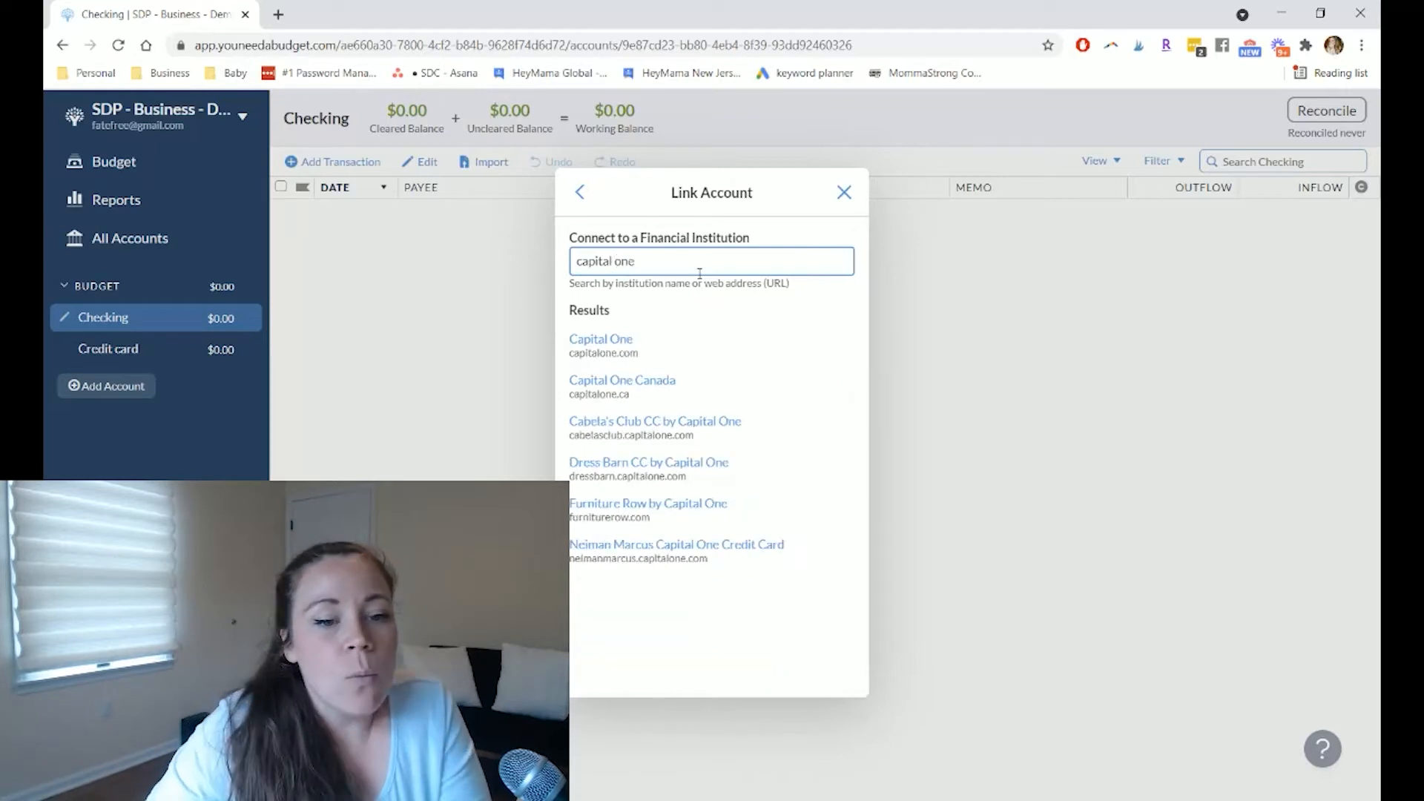
click(630, 341)
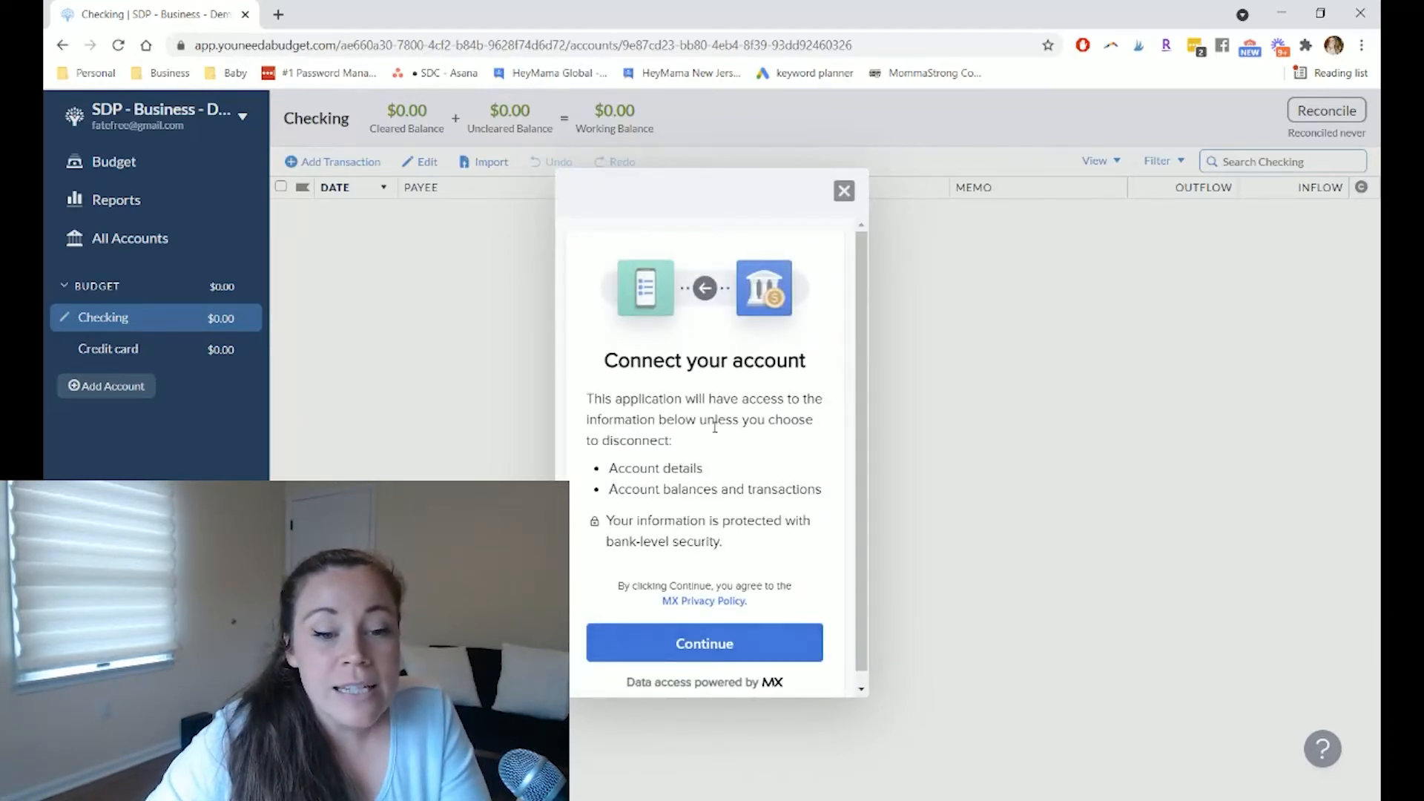
click(843, 190)
click(844, 190)
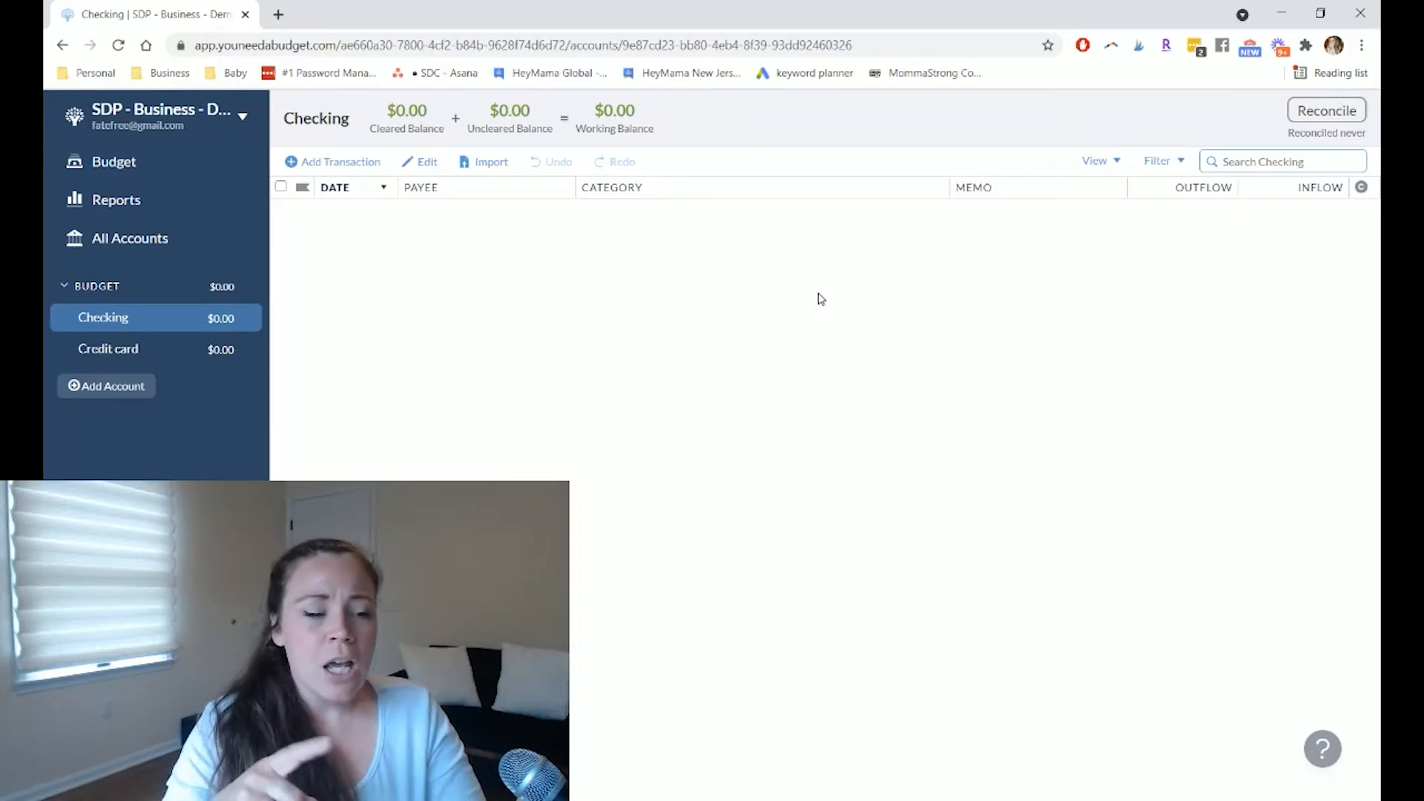
Add a Checking transaction dated 06/03/2021 from payee "stripe", categorized as Inflow: To be Budgeted, with an inflow of 2000.
click(374, 165)
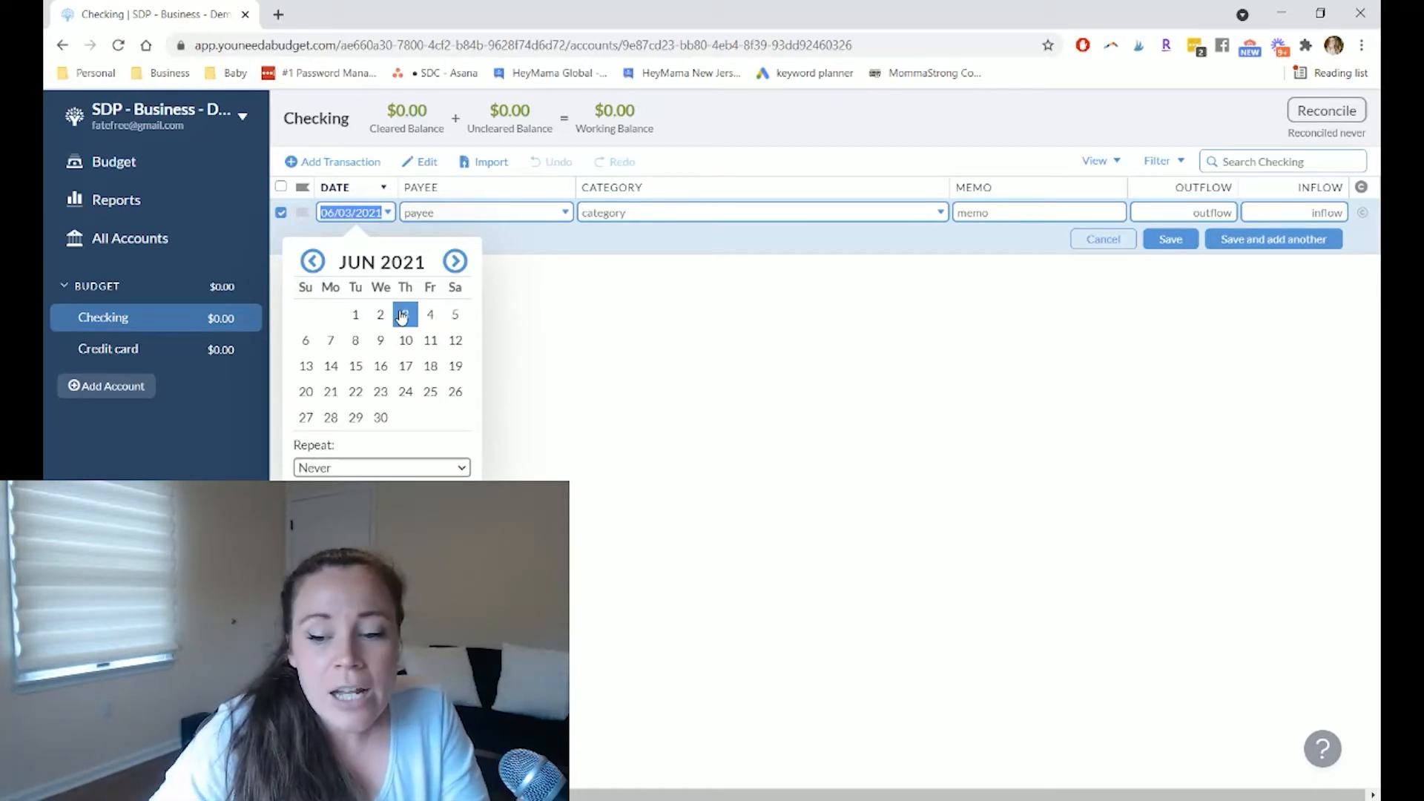
click(404, 316)
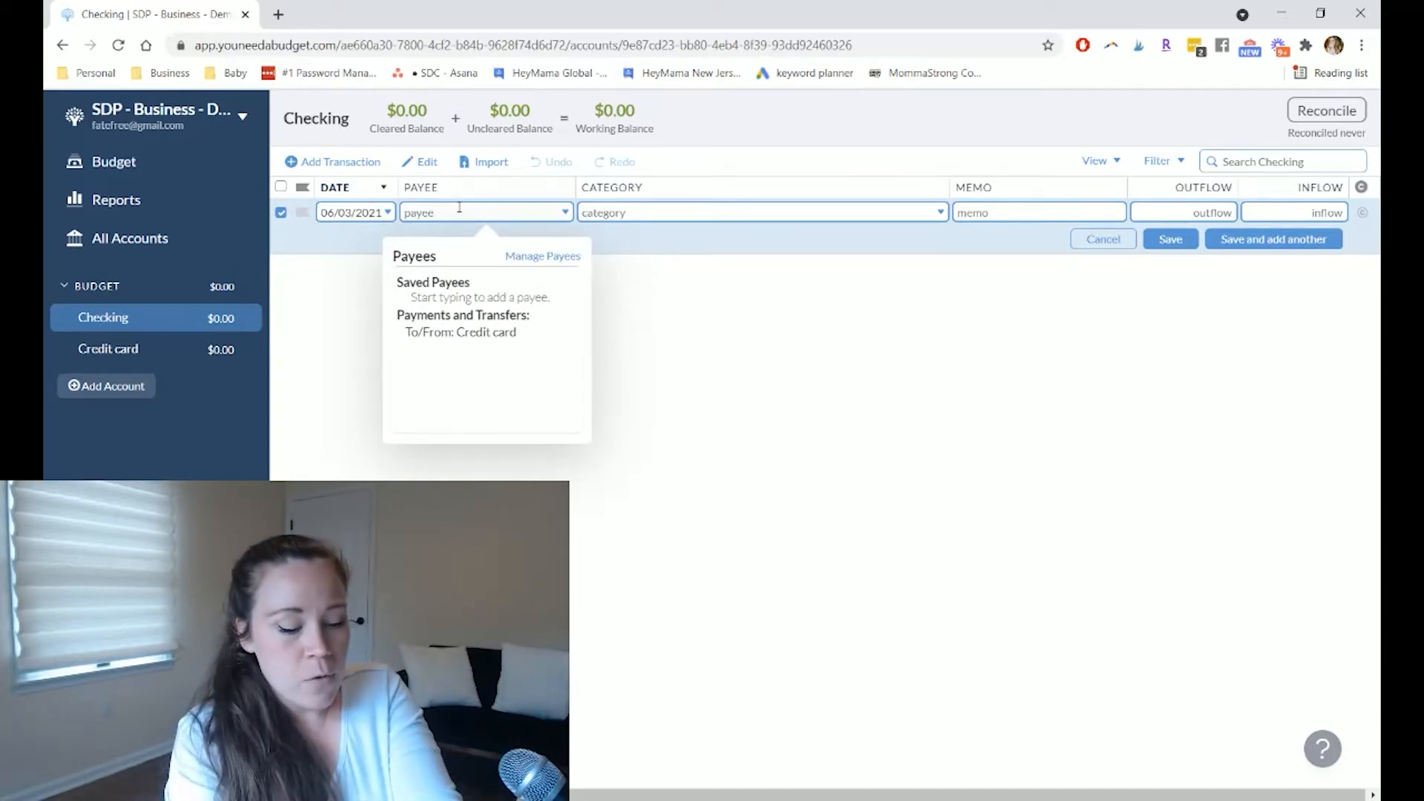
text(stripe)
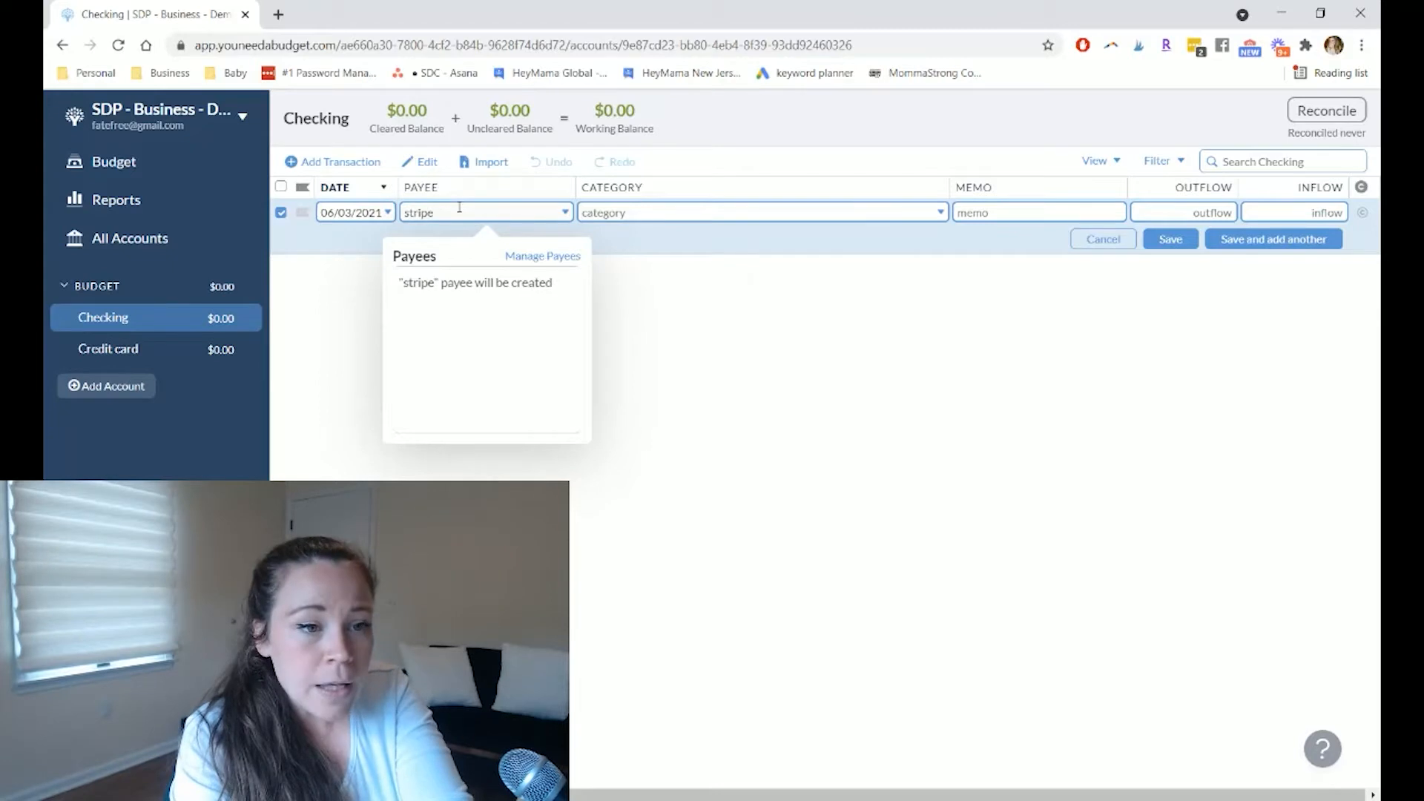
key(Tab)
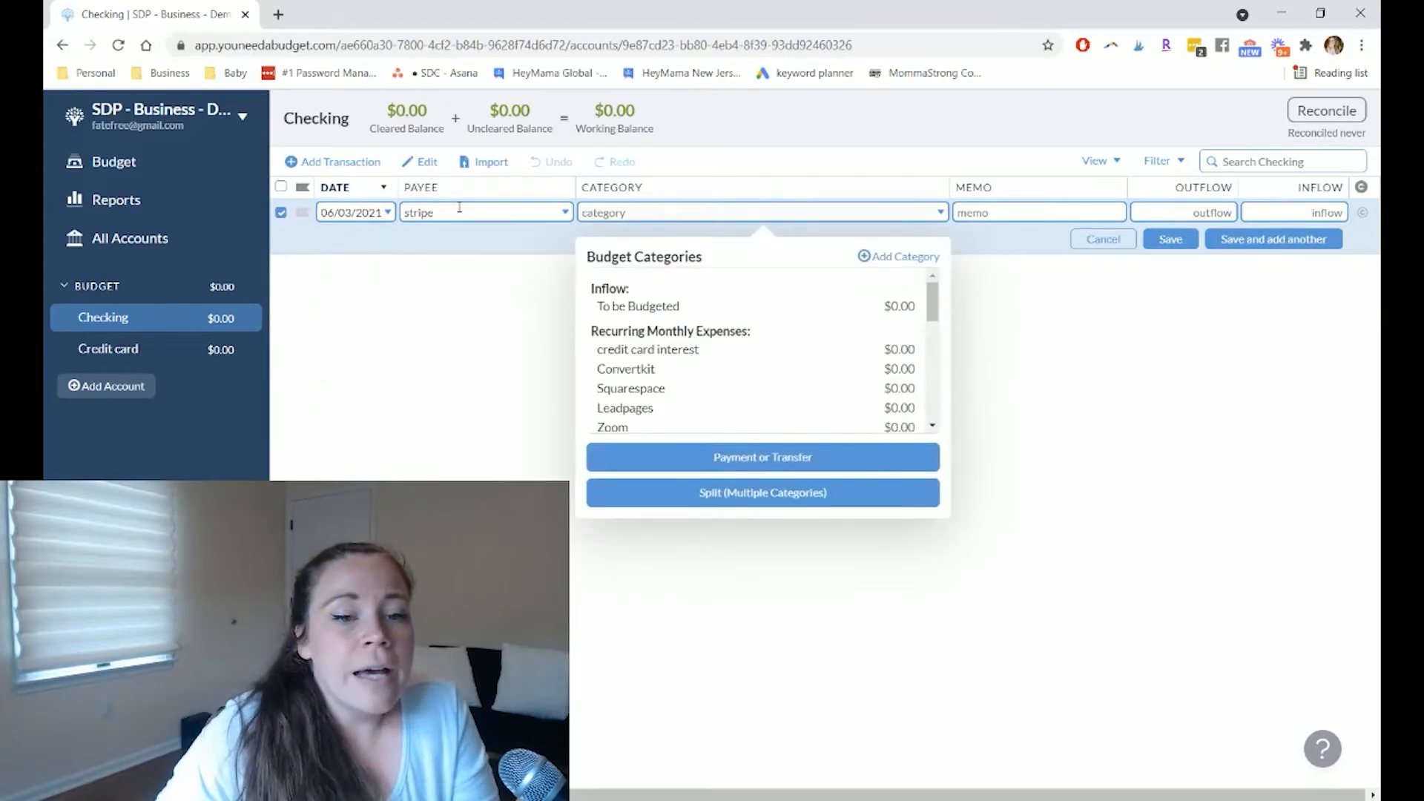
click(671, 308)
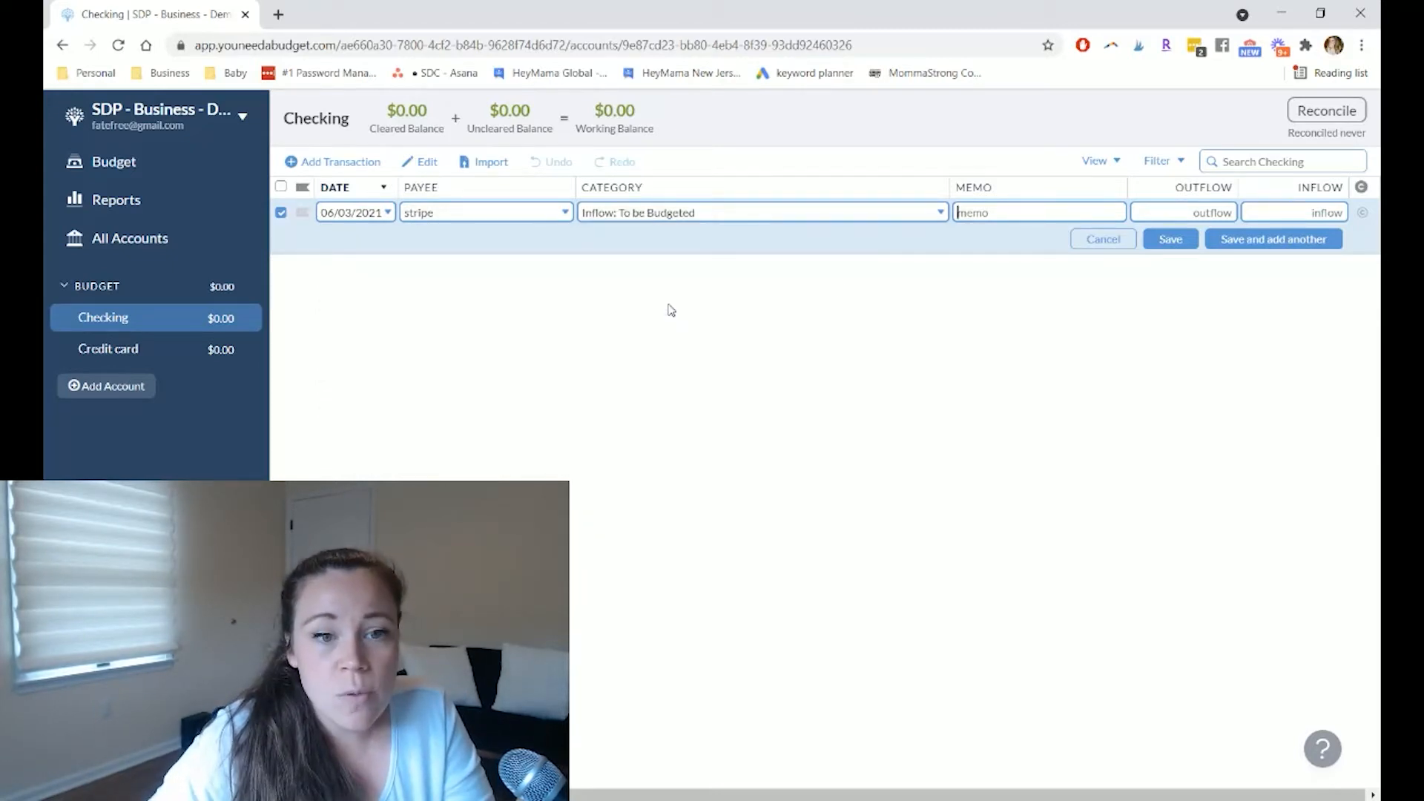
click(1307, 214)
text(2000)
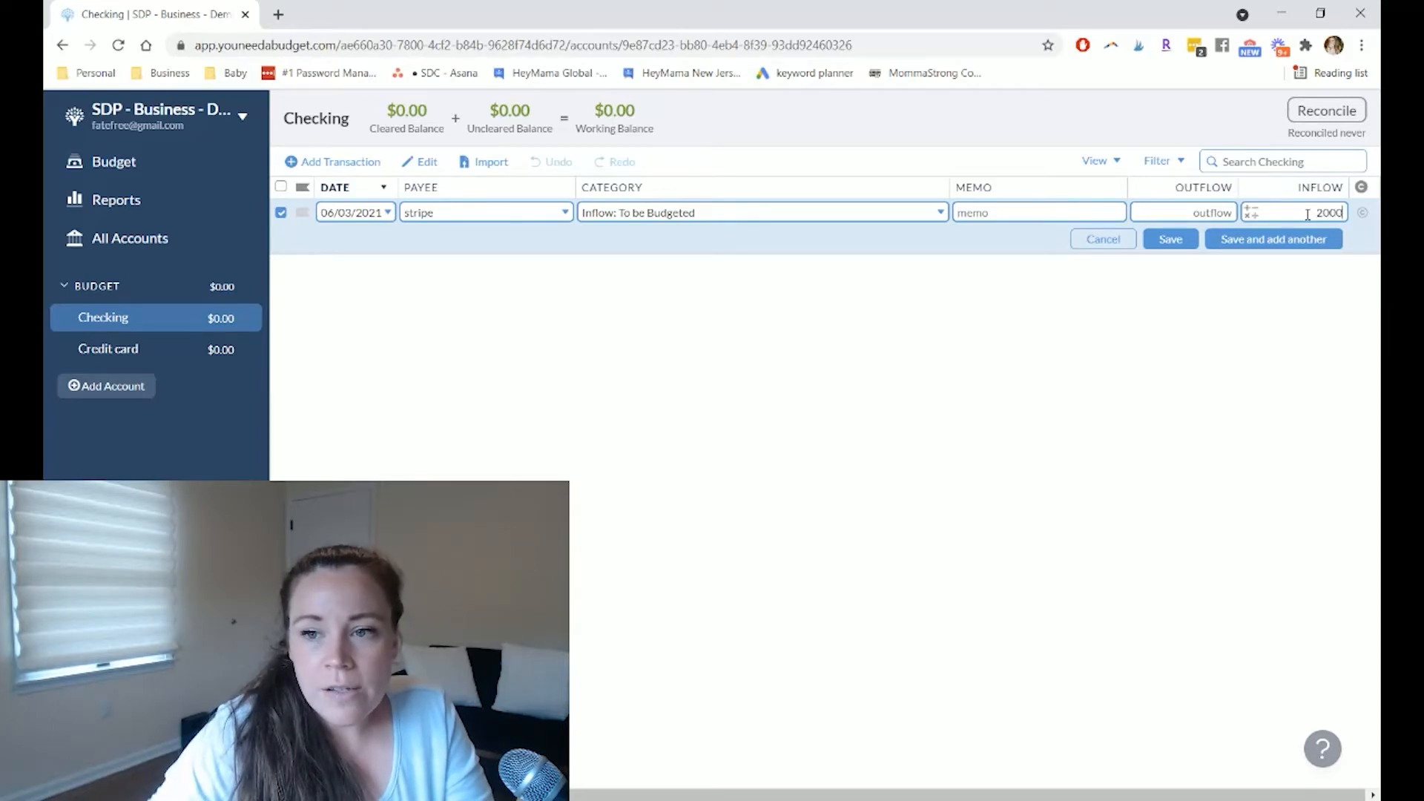
click(1255, 239)
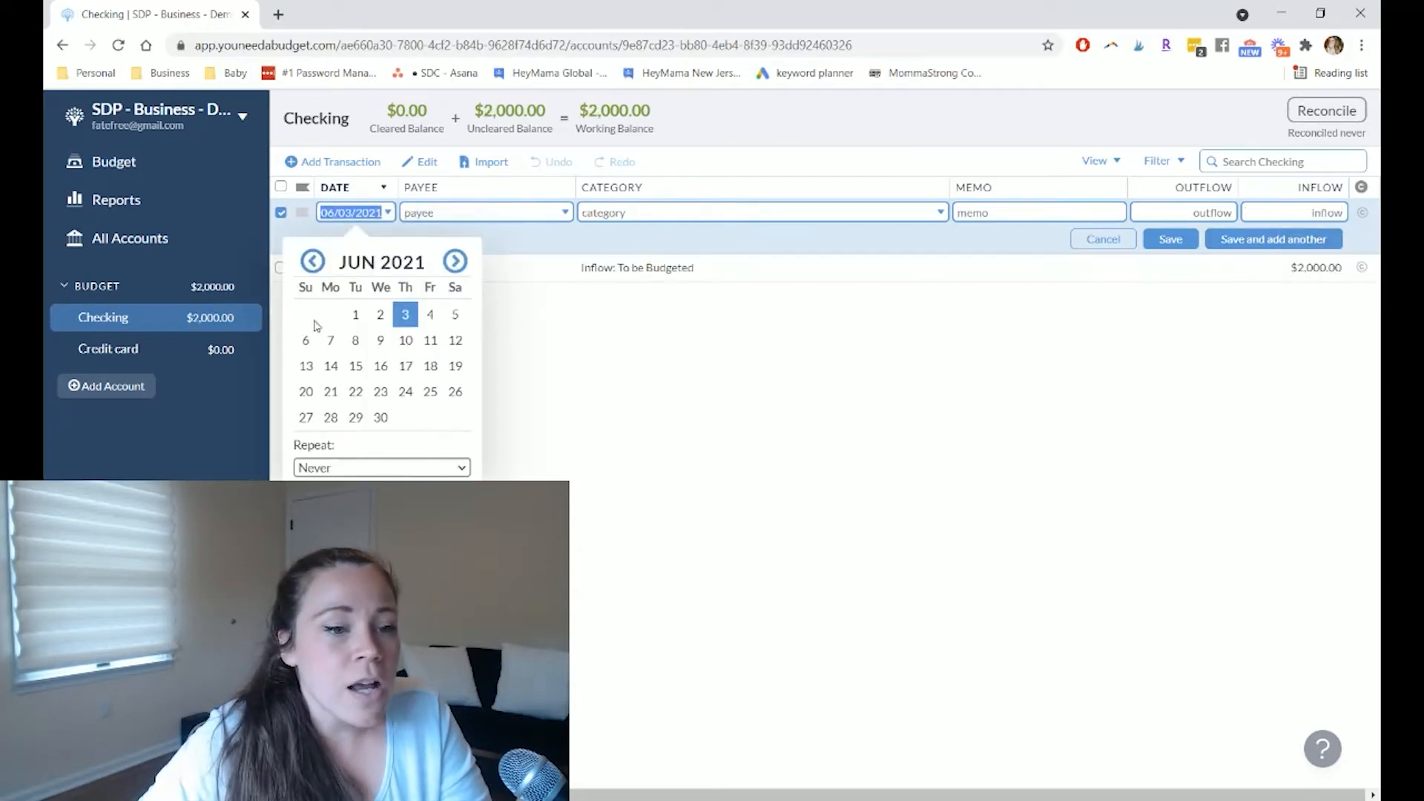
Add a second "stripe" transaction dated 06/09/2021, categorized as Inflow: To be Budgeted, with an inflow of 2000.
click(379, 340)
click(439, 211)
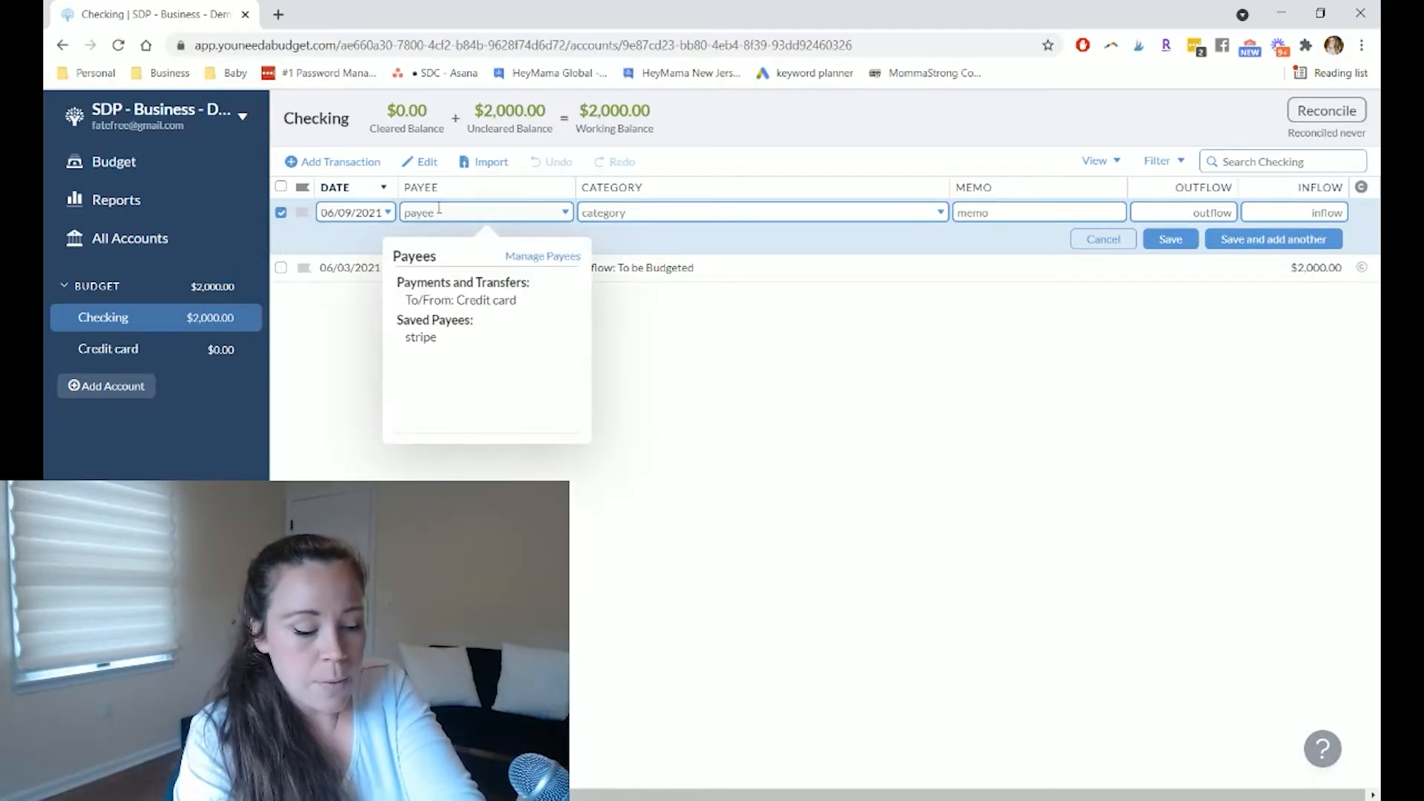
text(stripe)
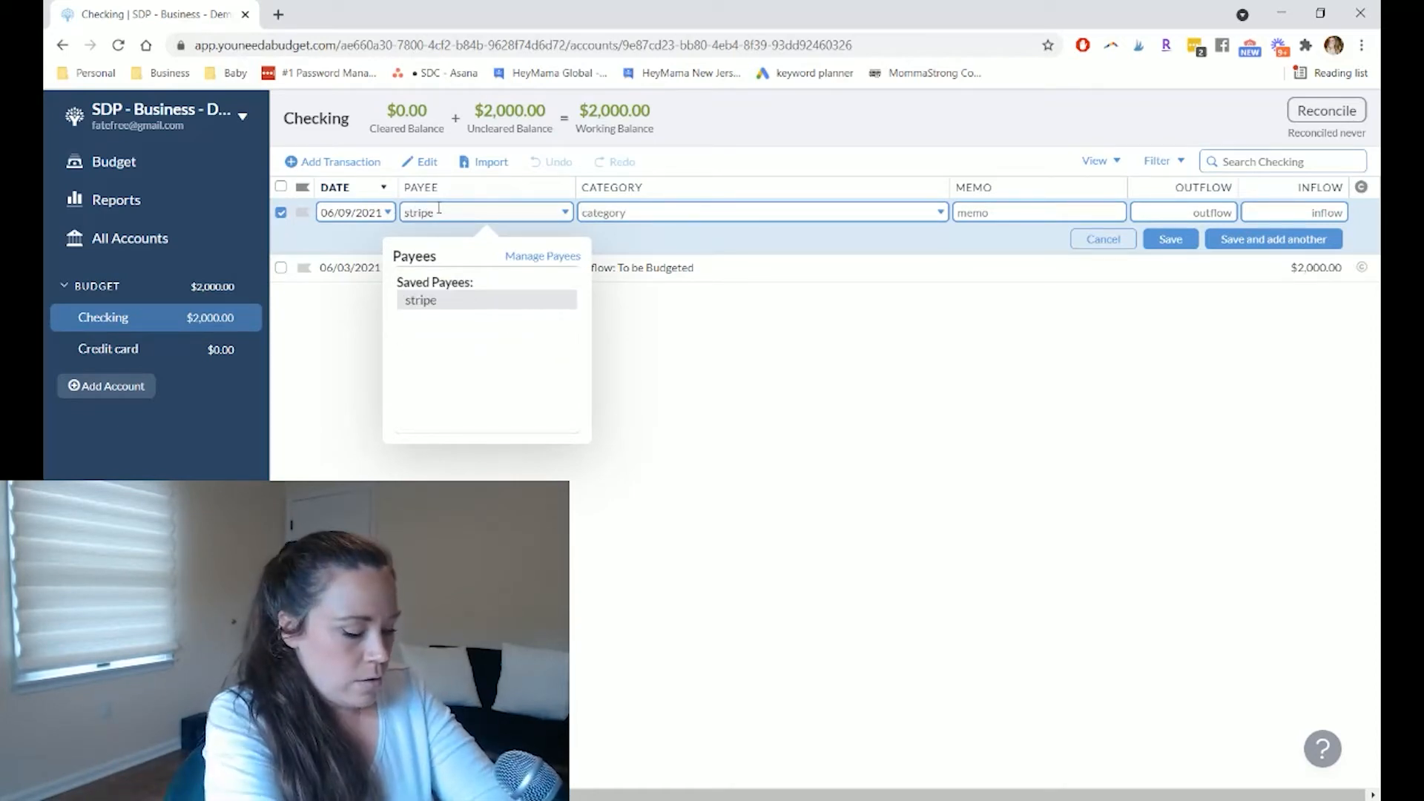
click(443, 300)
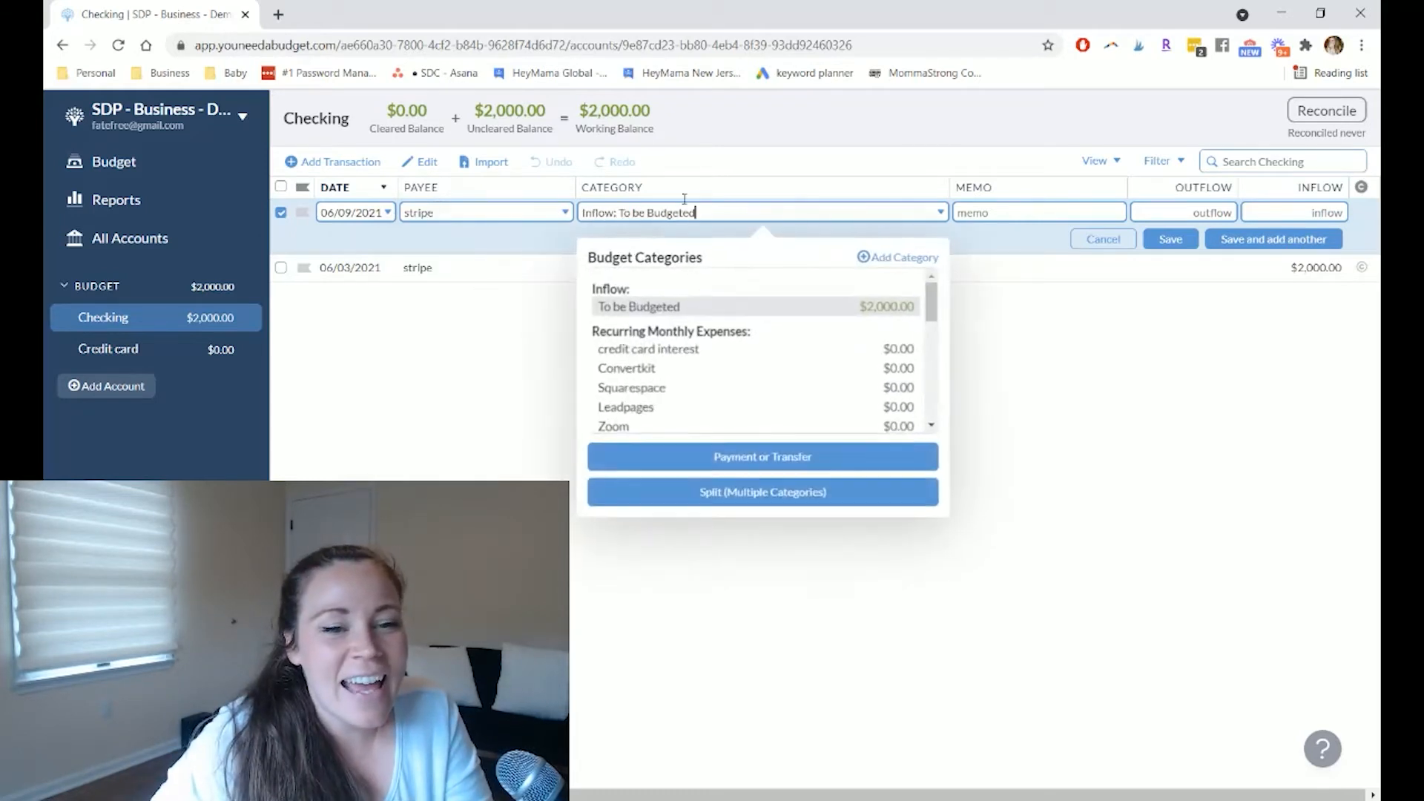
click(689, 314)
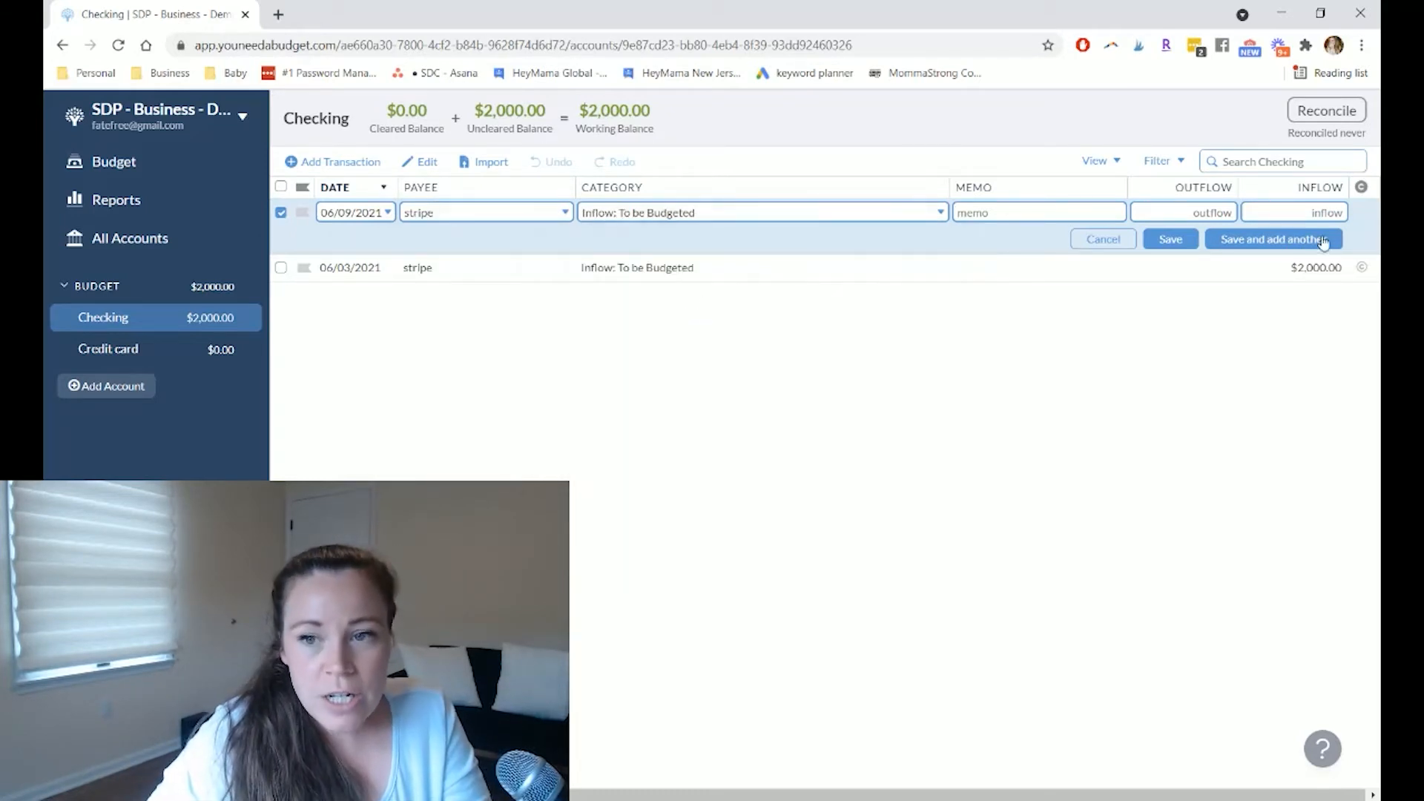
text(2000)
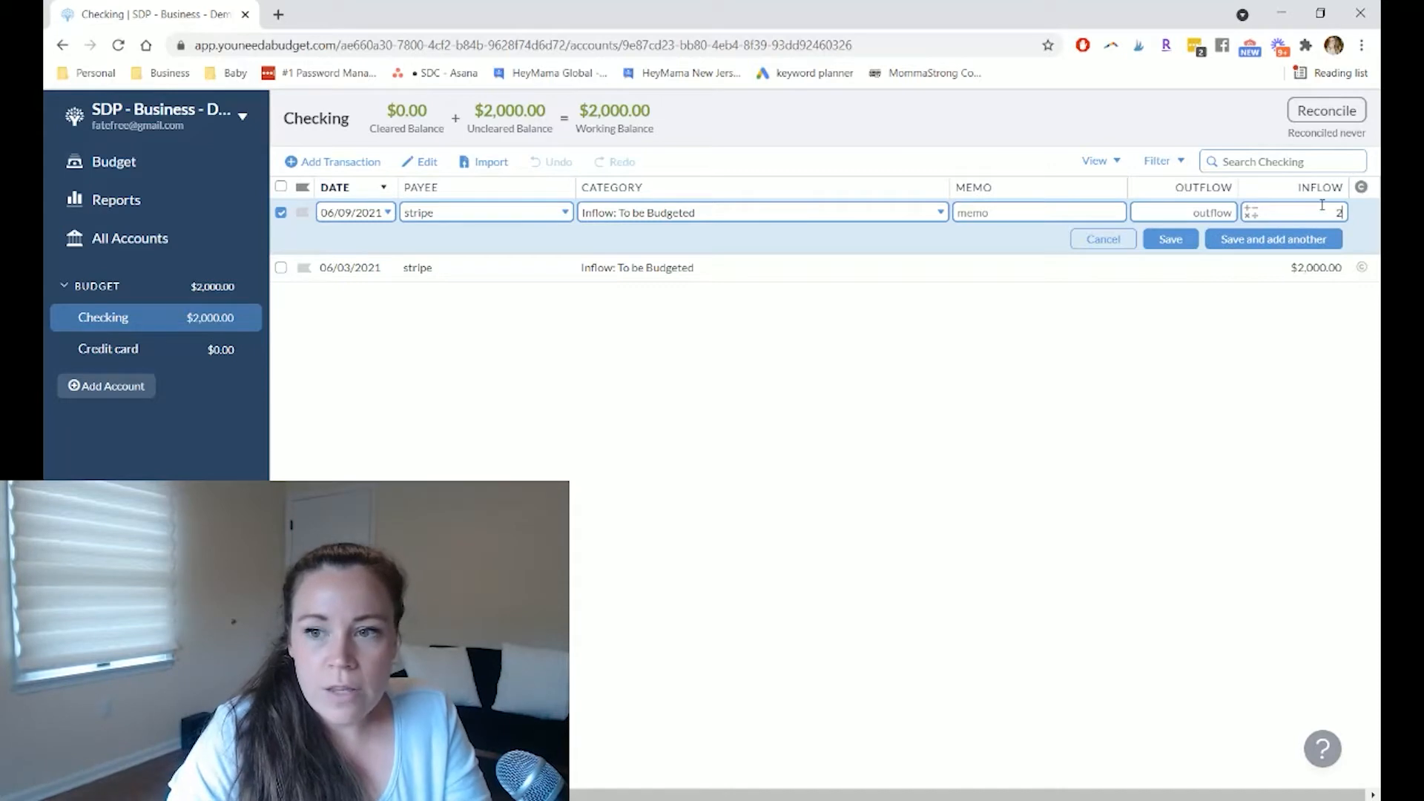
click(1179, 241)
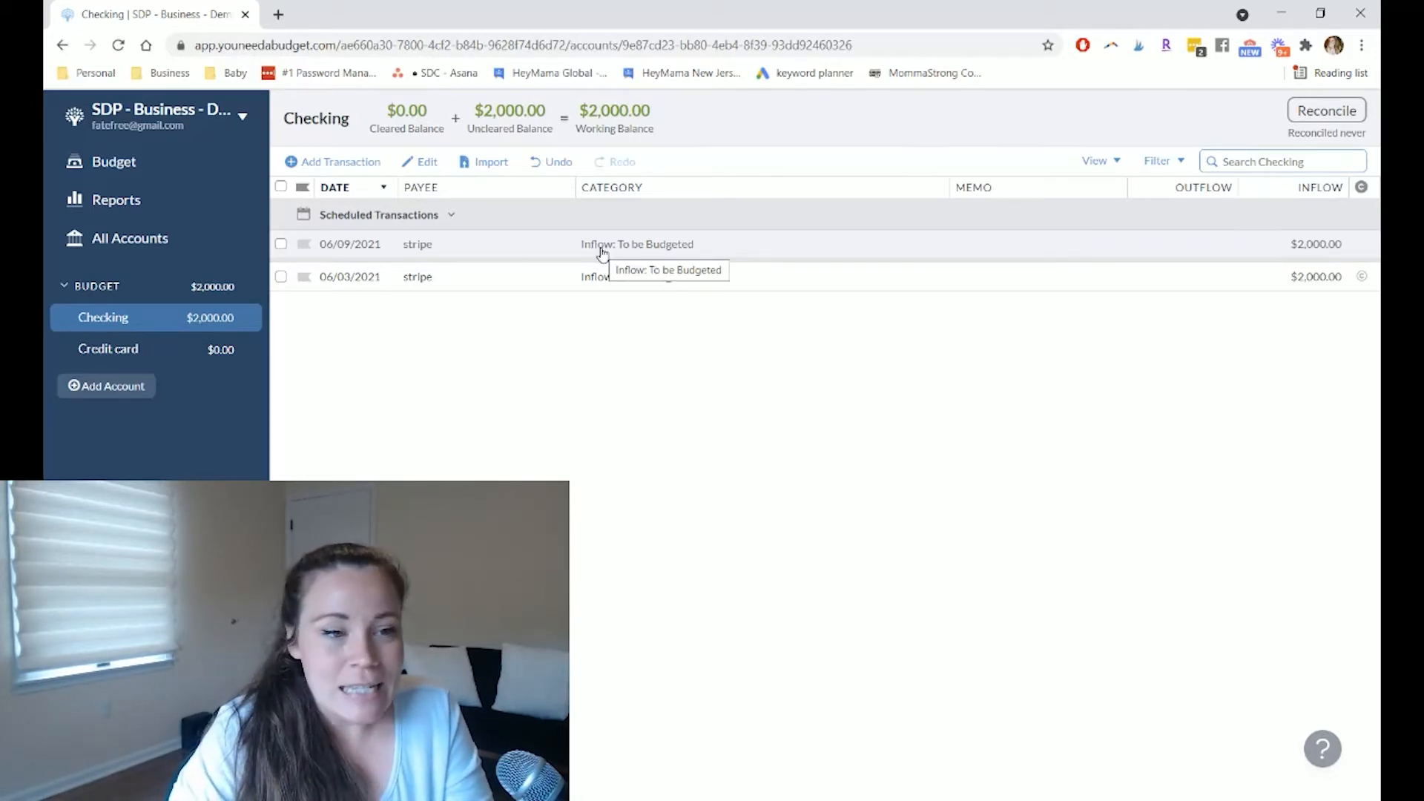
Change the scheduled stripe transaction's date to 06/03/2021 and approve it.
click(349, 247)
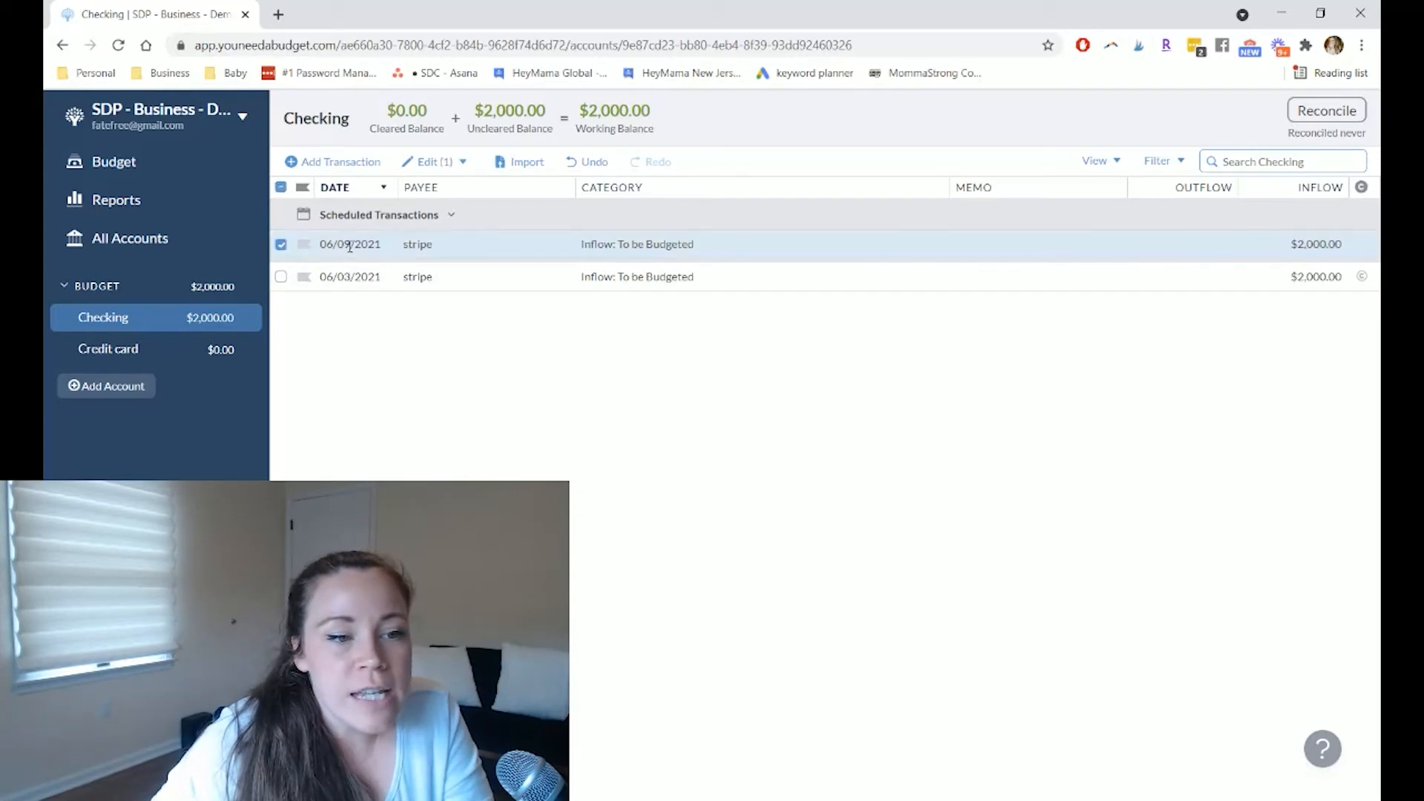
click(349, 246)
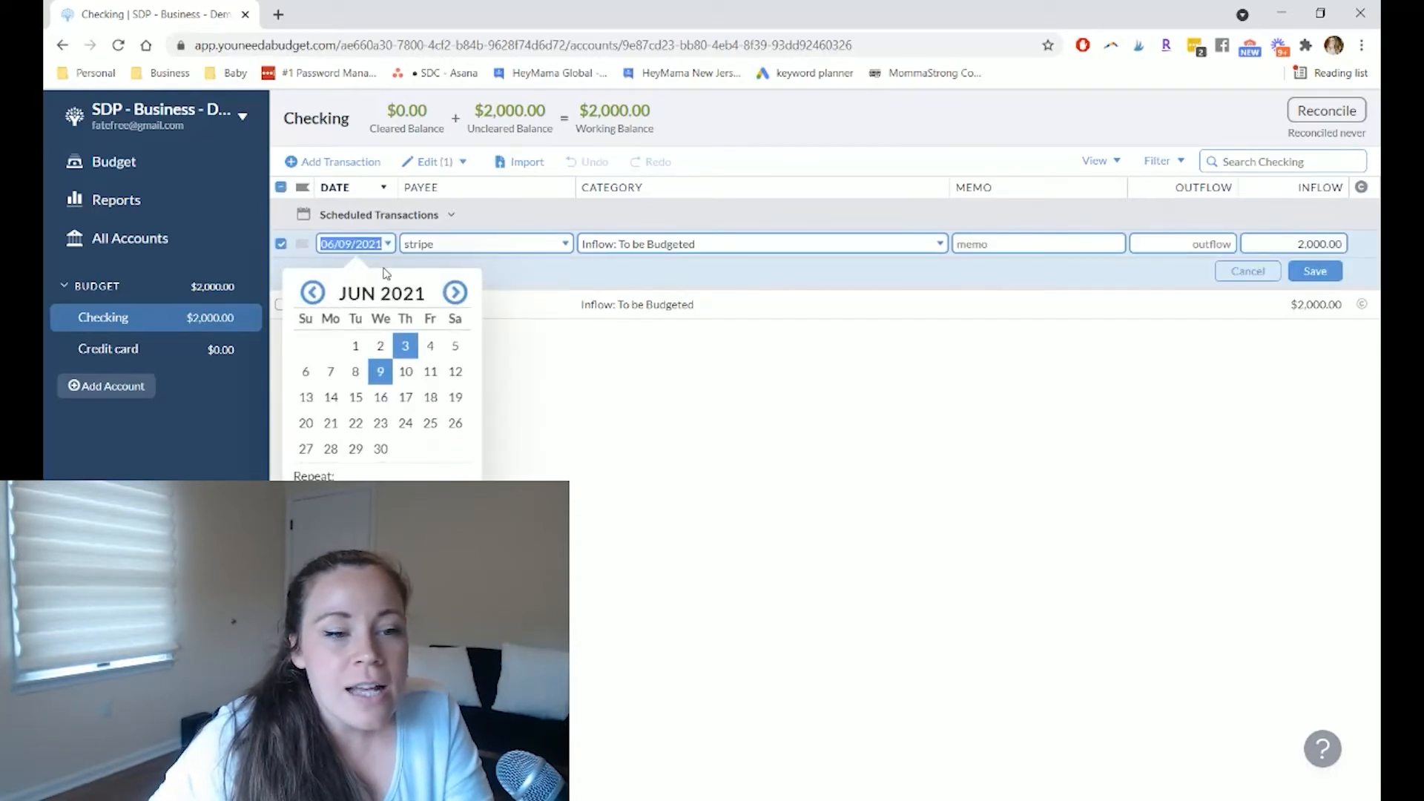
click(399, 345)
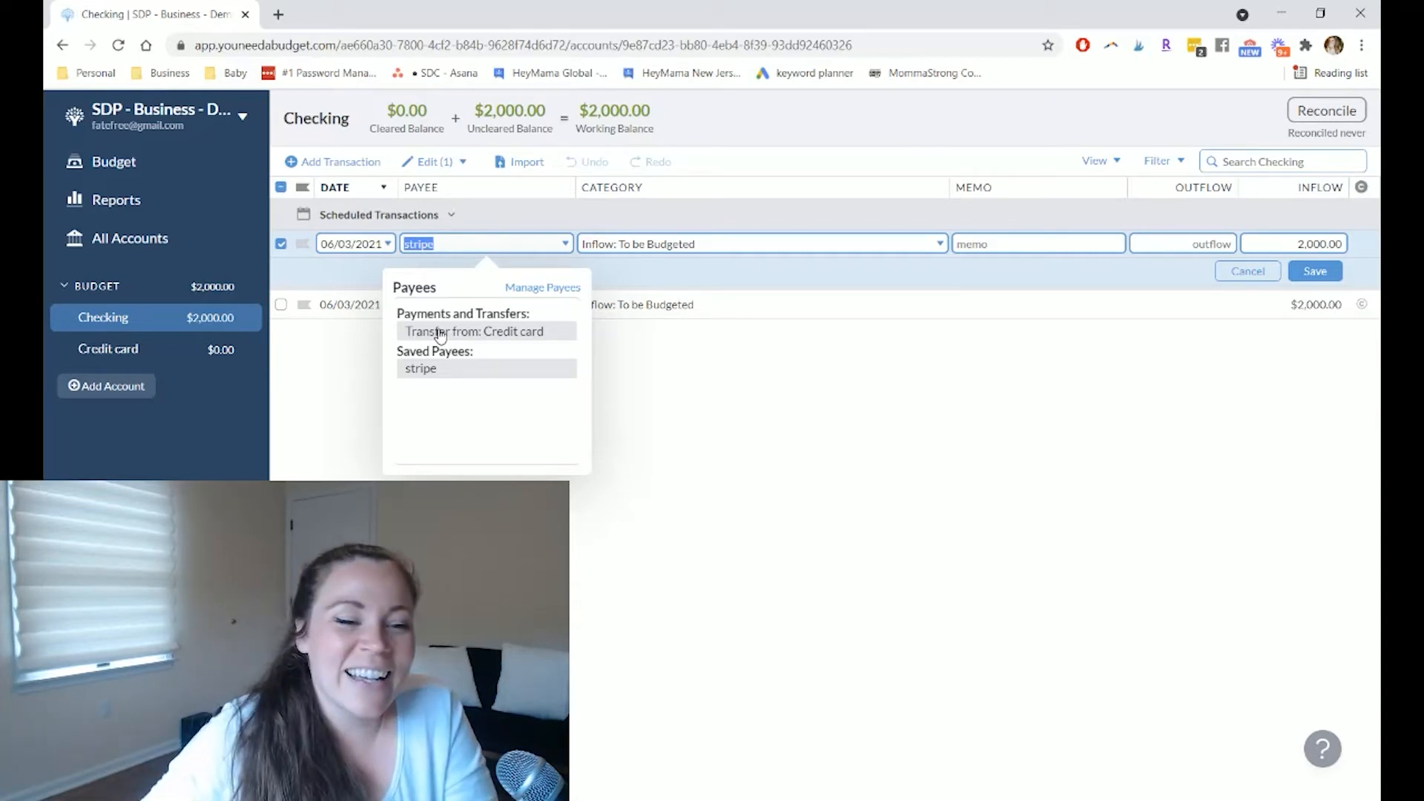
click(1314, 271)
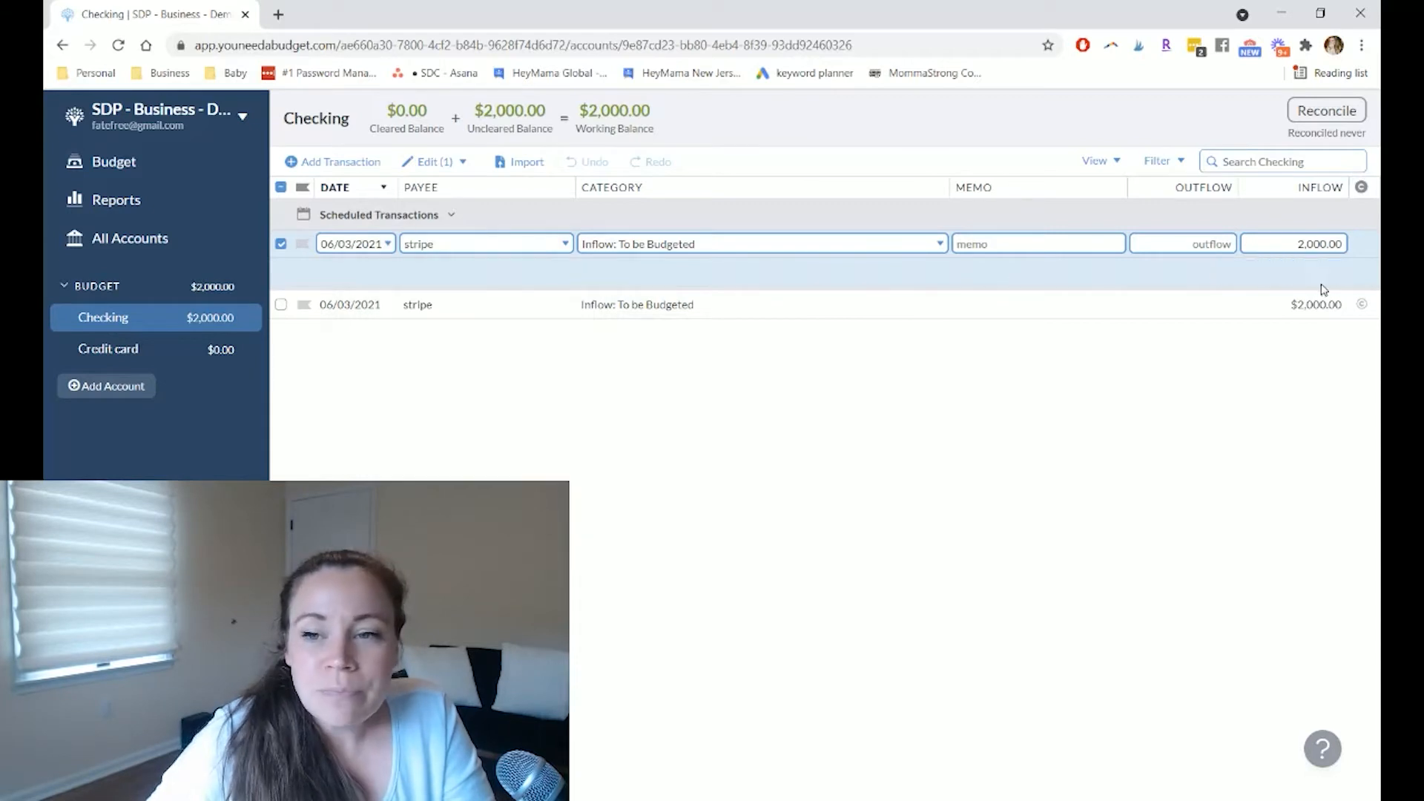
click(1327, 274)
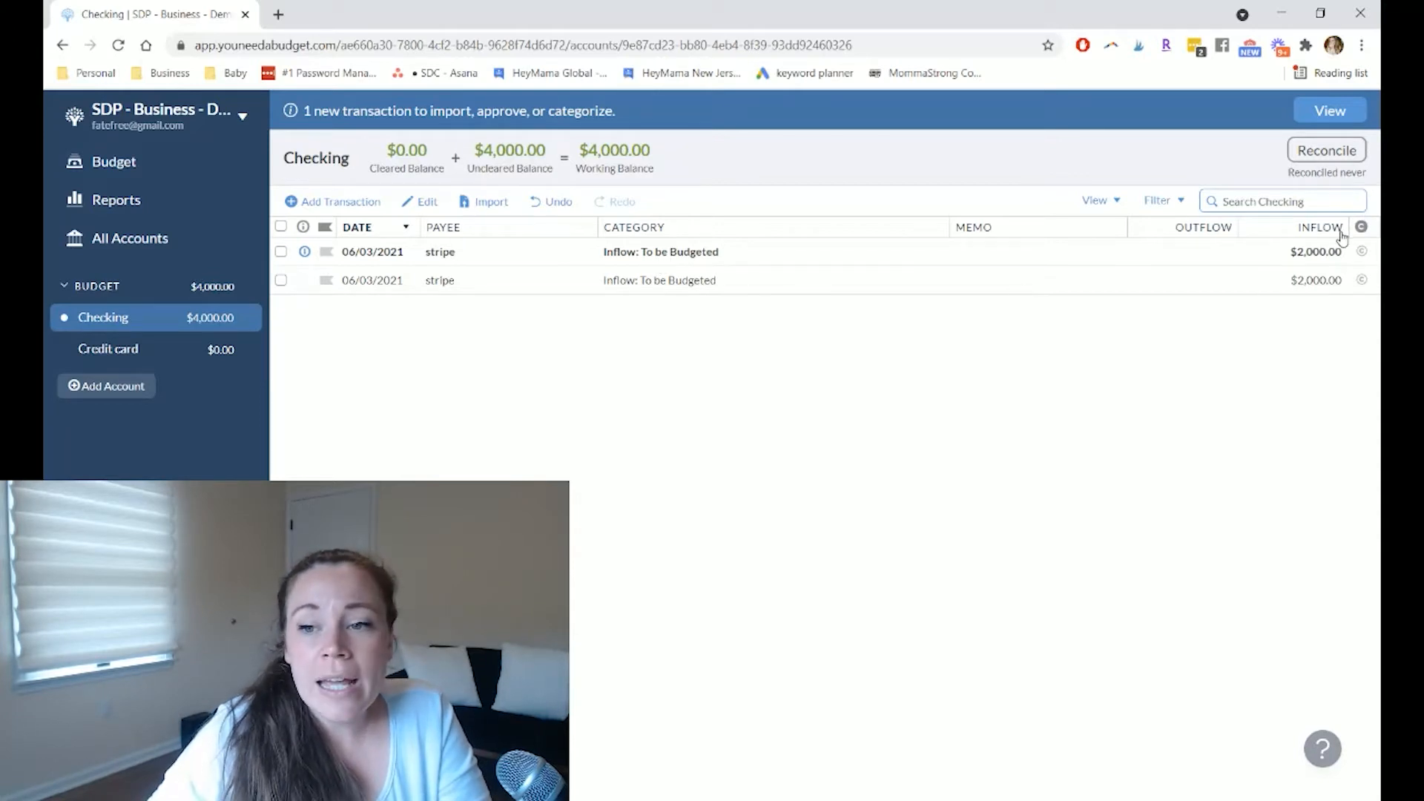
click(693, 254)
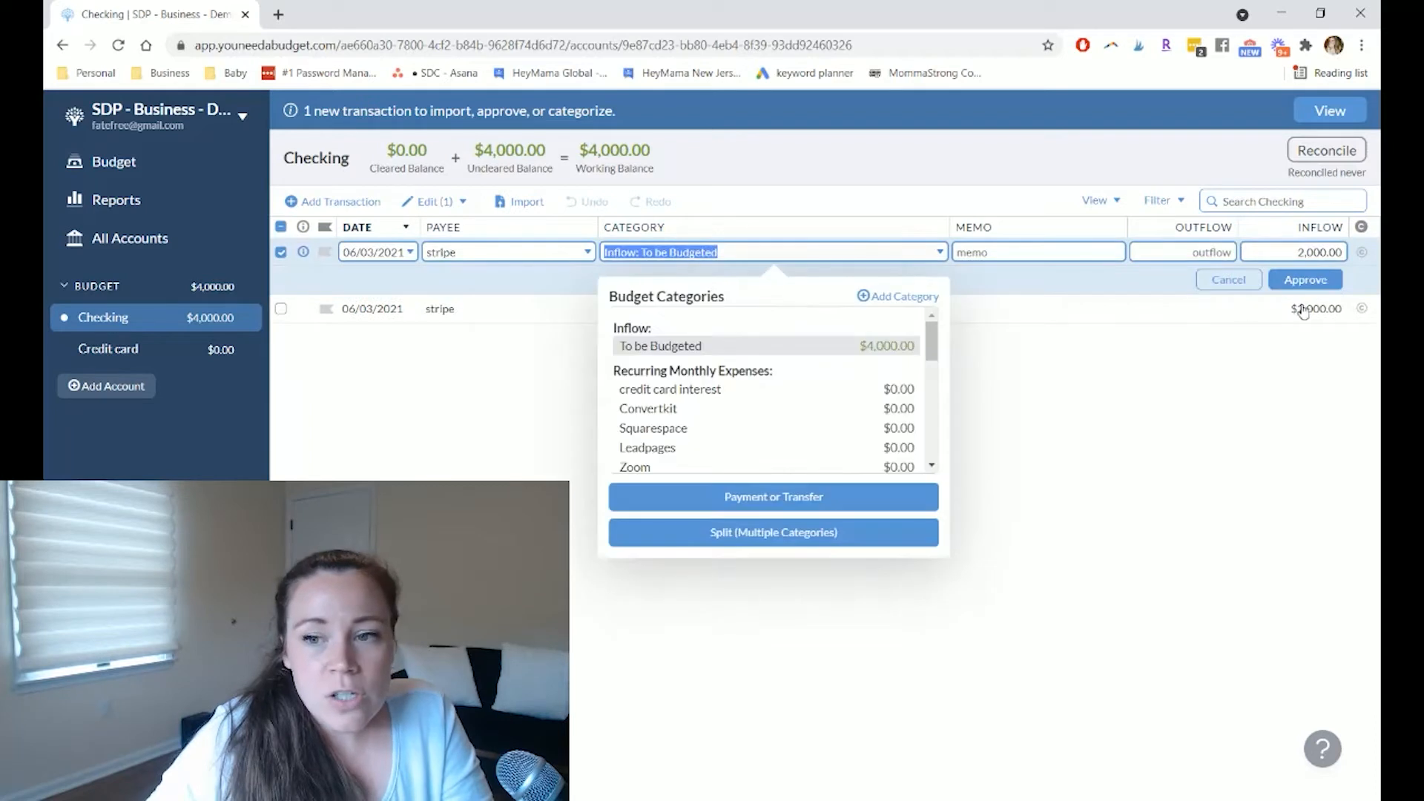
click(1306, 281)
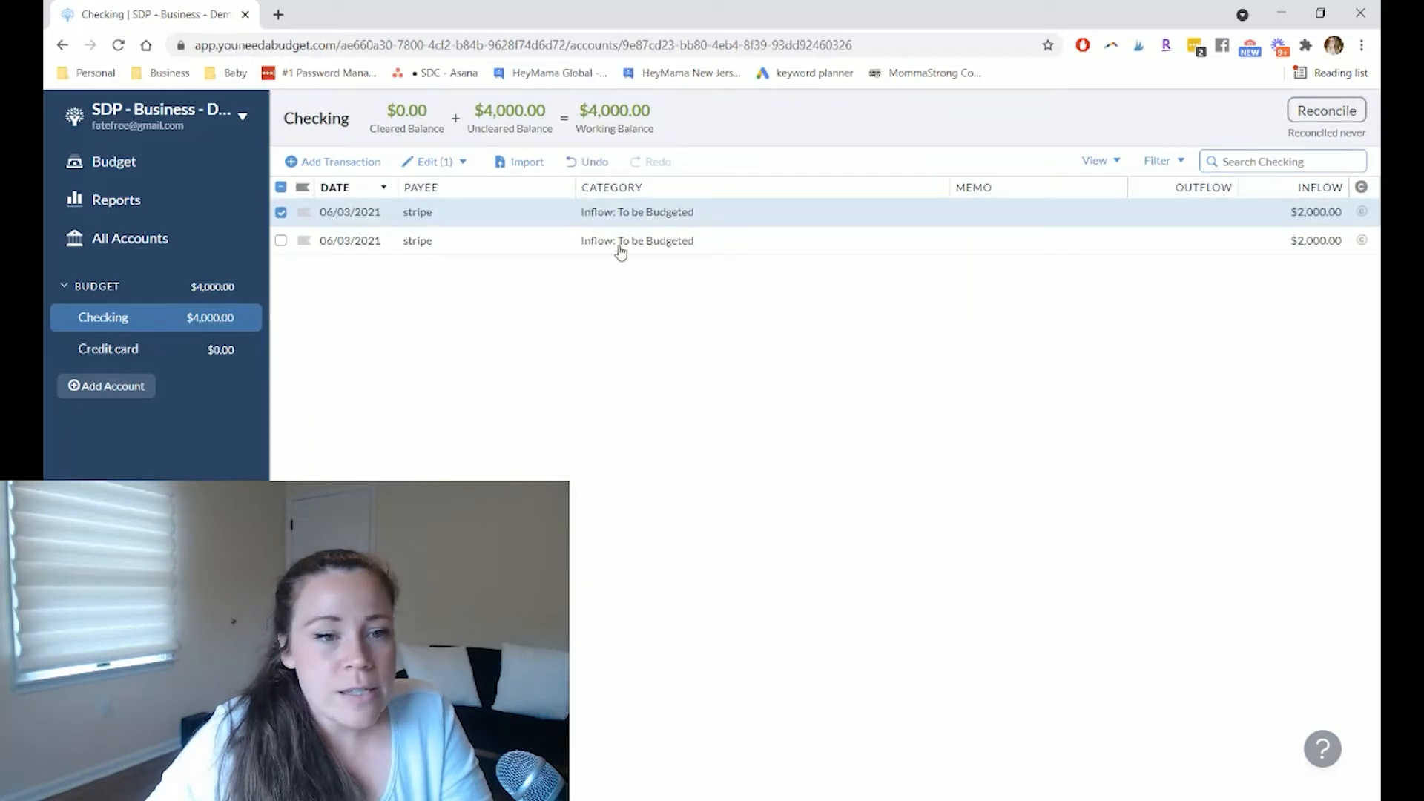
Add a third "stripe" transaction to Checking dated 06/23/2021, categorized as Inflow: To be Budgeted, with an inflow of 2000.
click(375, 163)
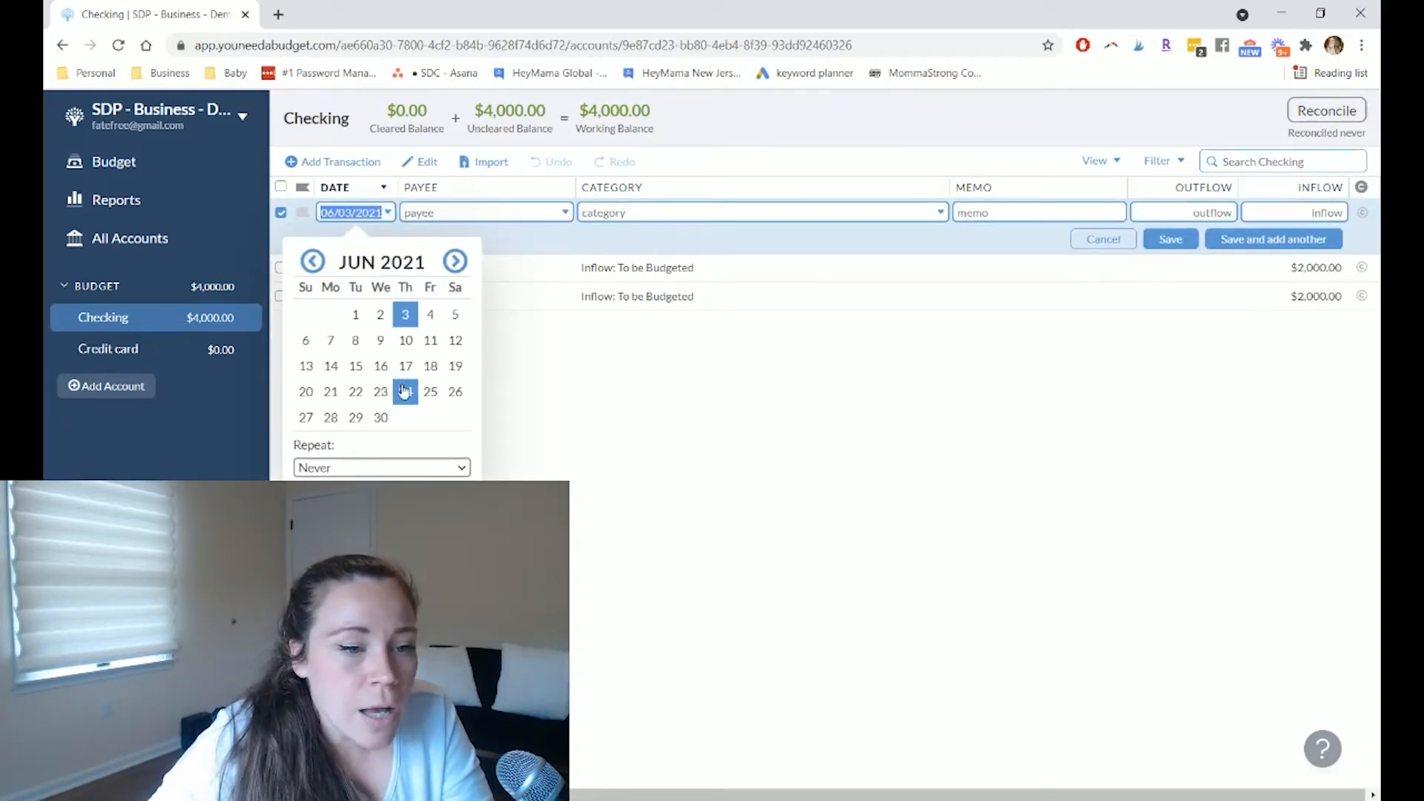
click(381, 392)
click(449, 212)
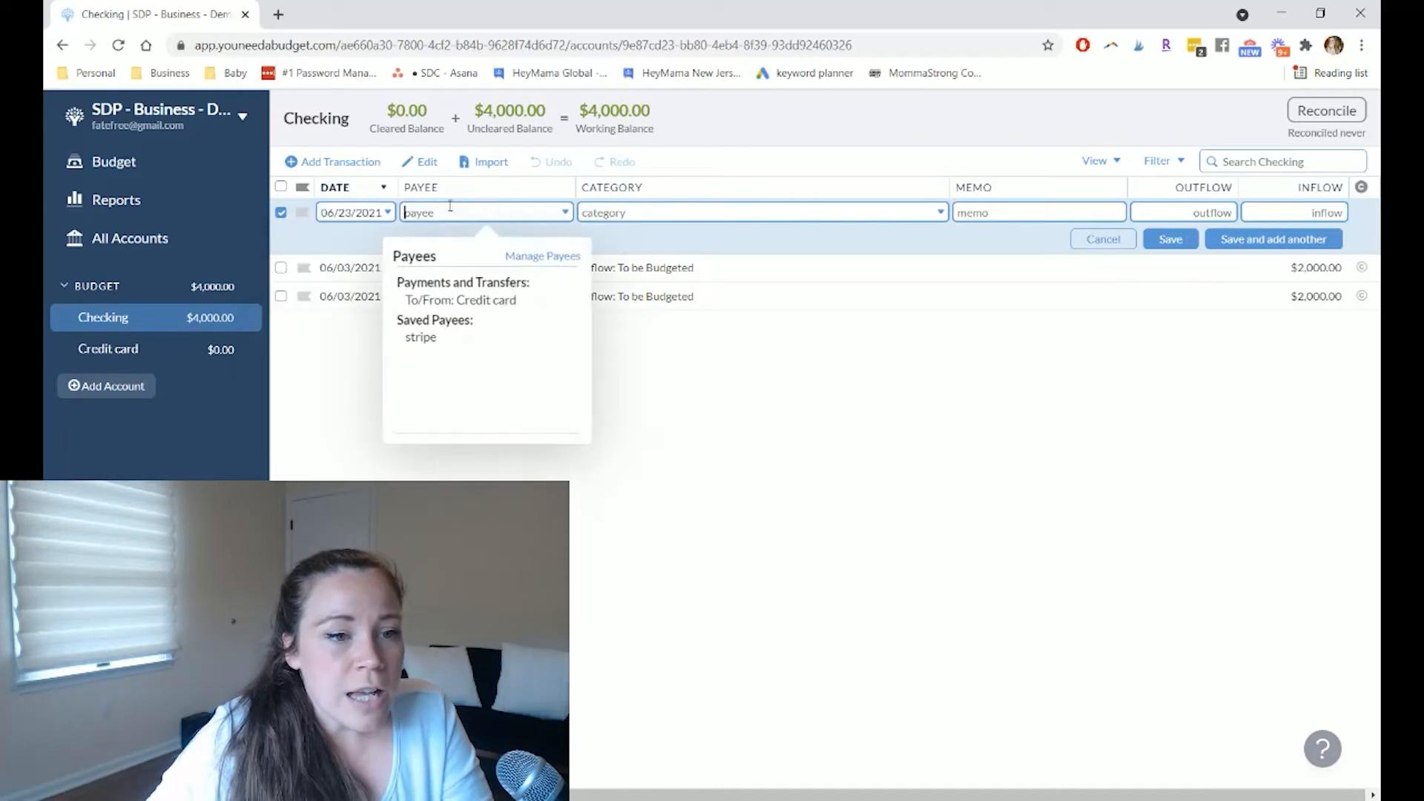
click(470, 335)
click(768, 306)
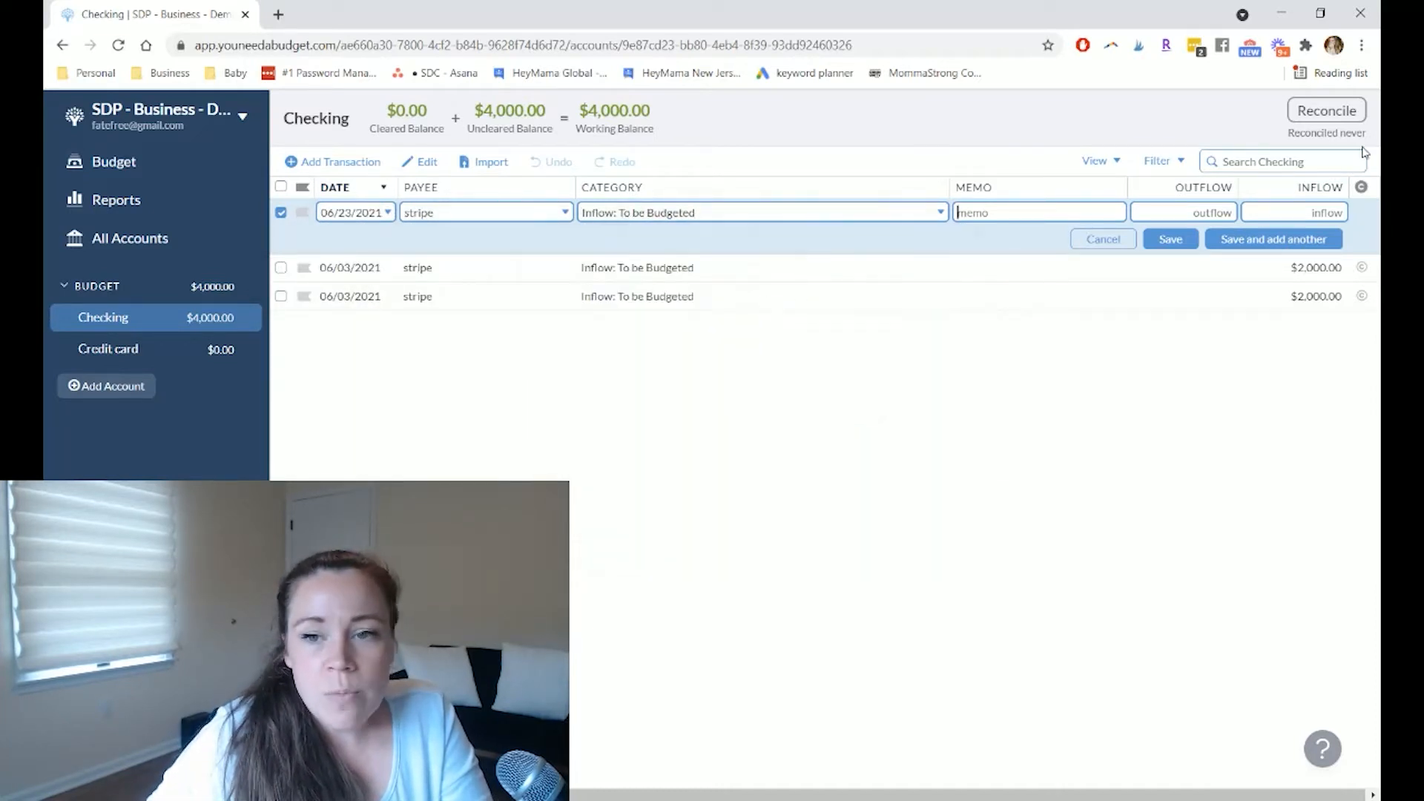
click(1310, 212)
text(2000)
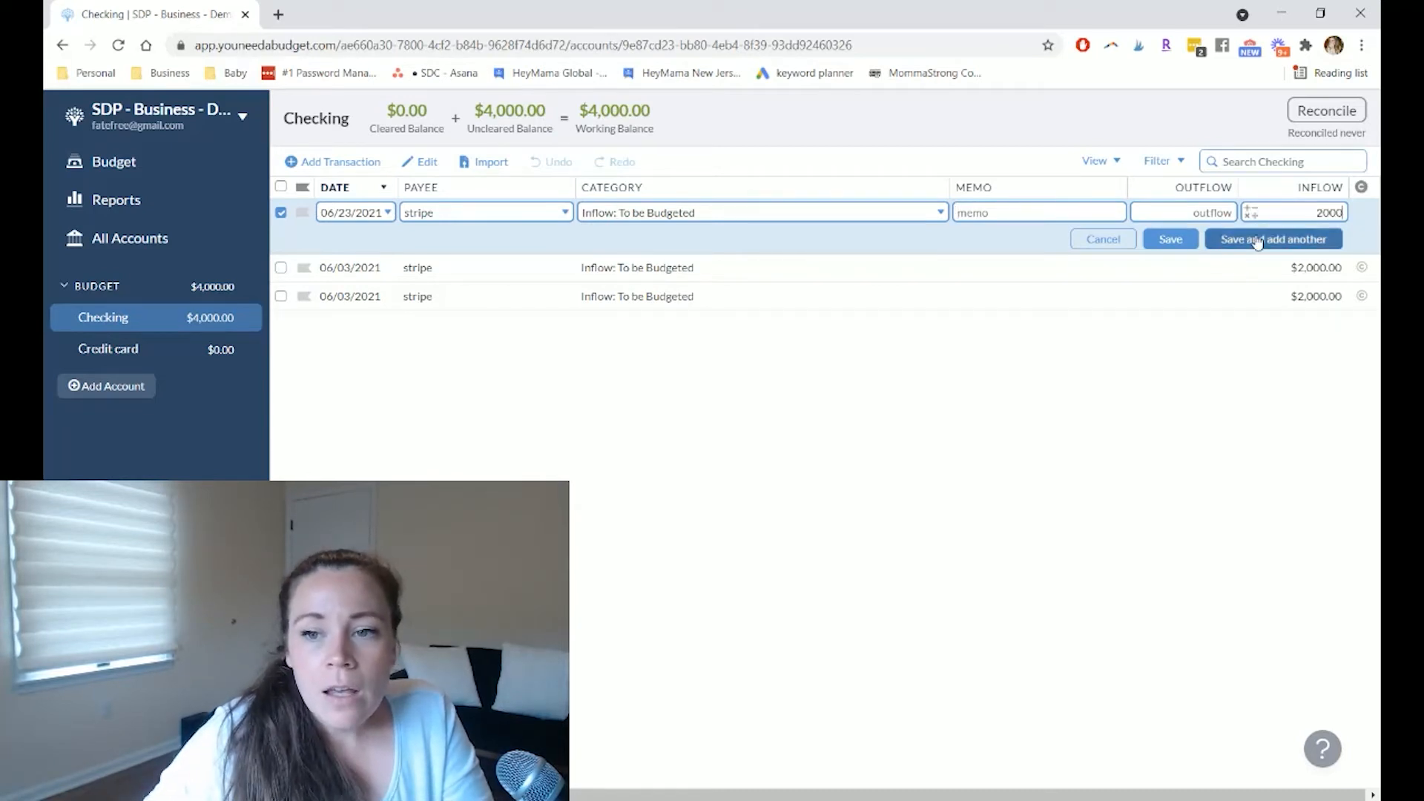
click(1225, 239)
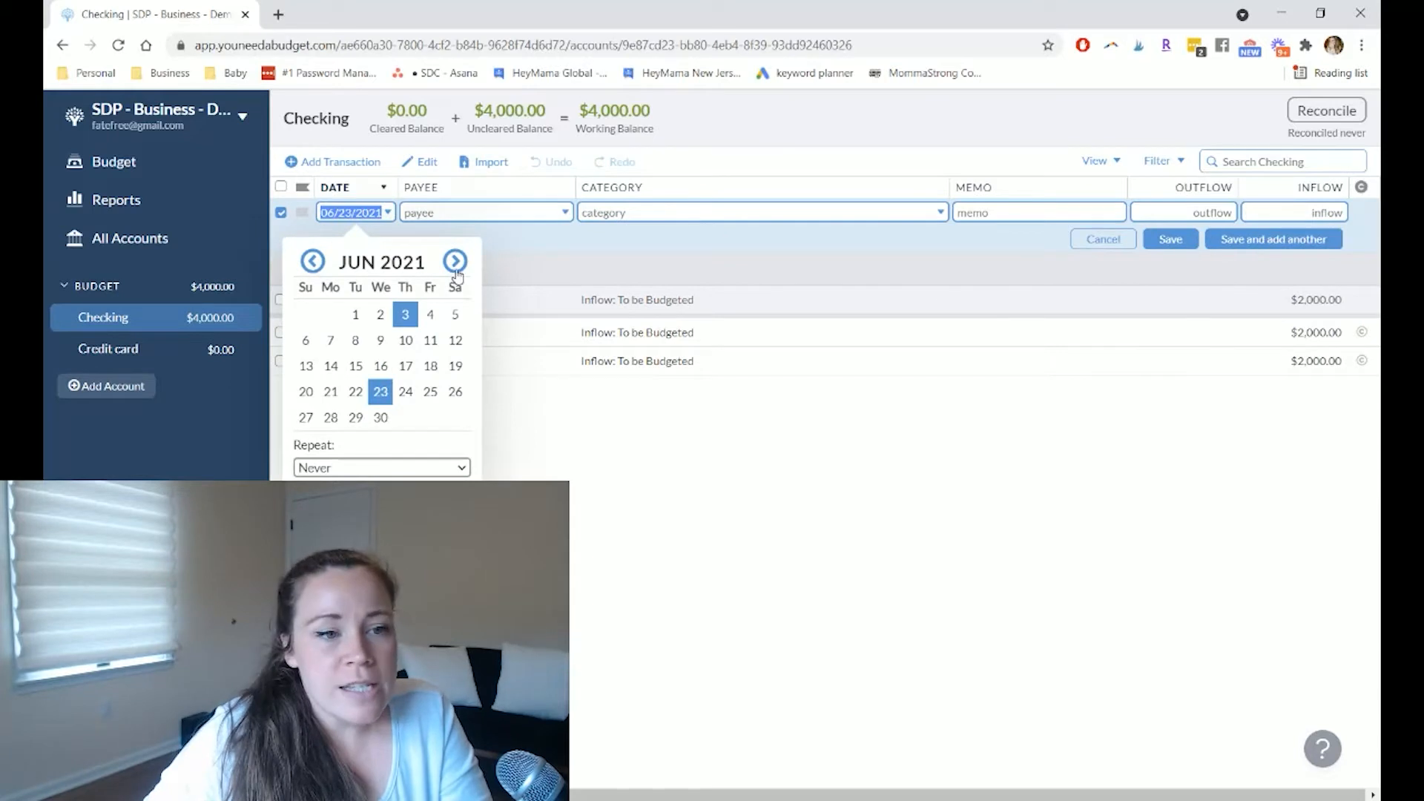
click(405, 314)
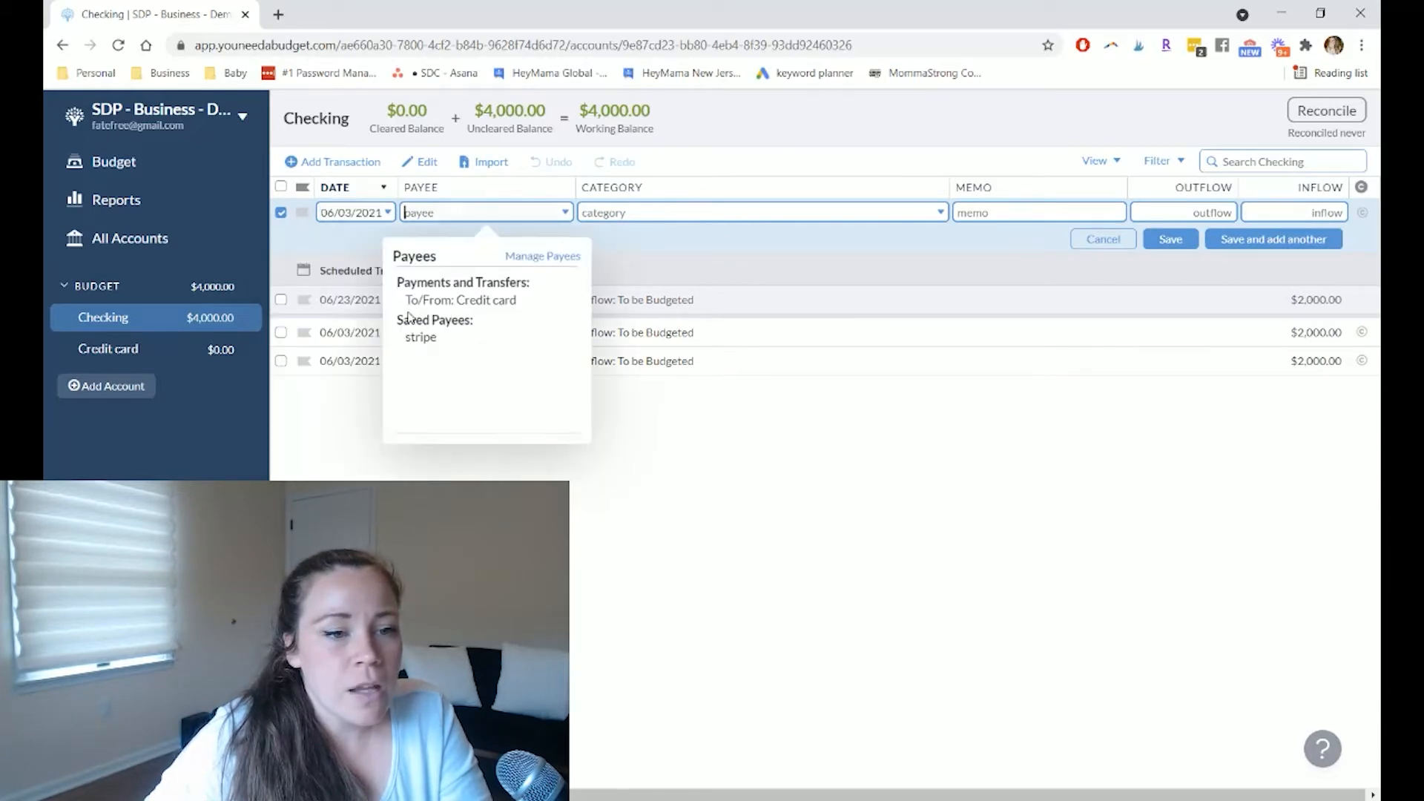
click(519, 272)
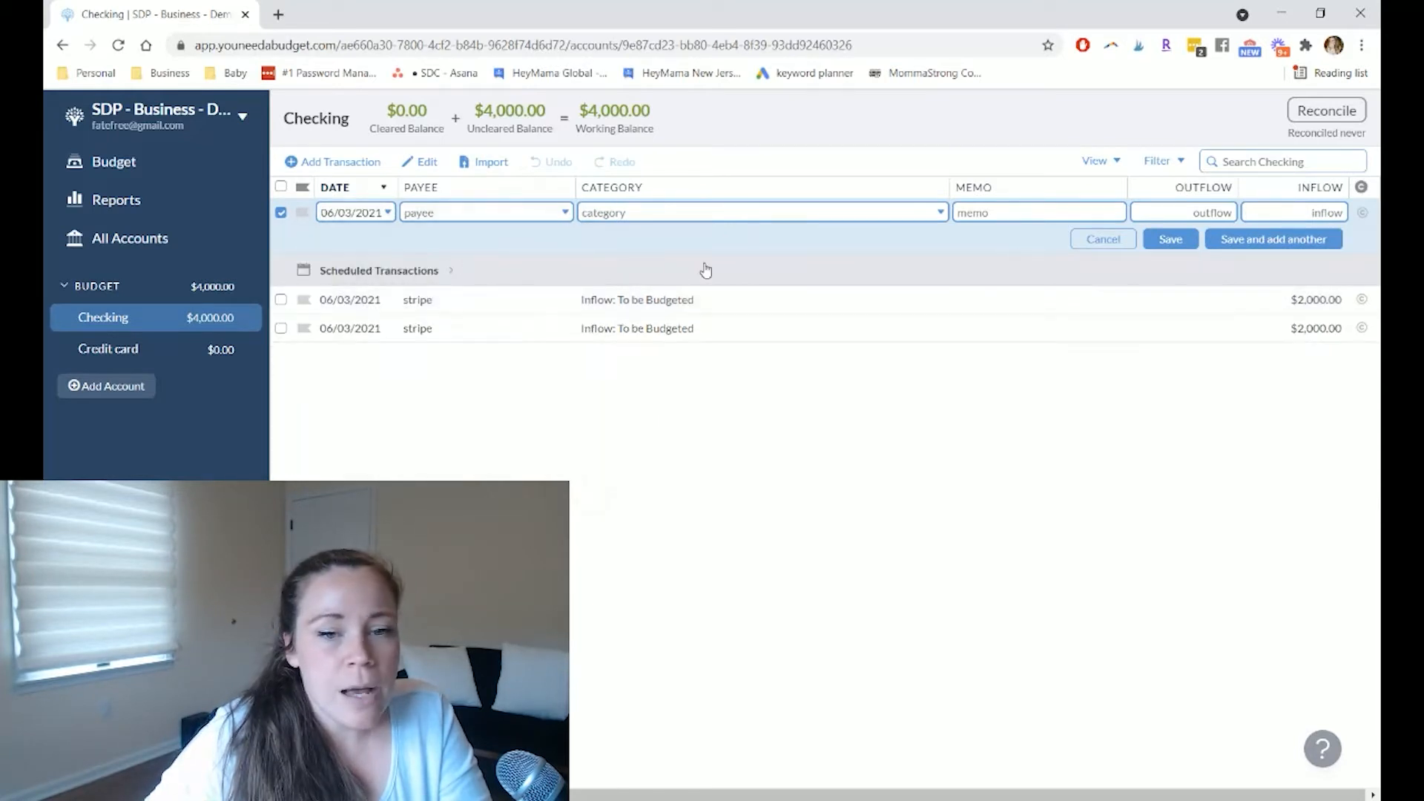
click(1115, 243)
click(488, 240)
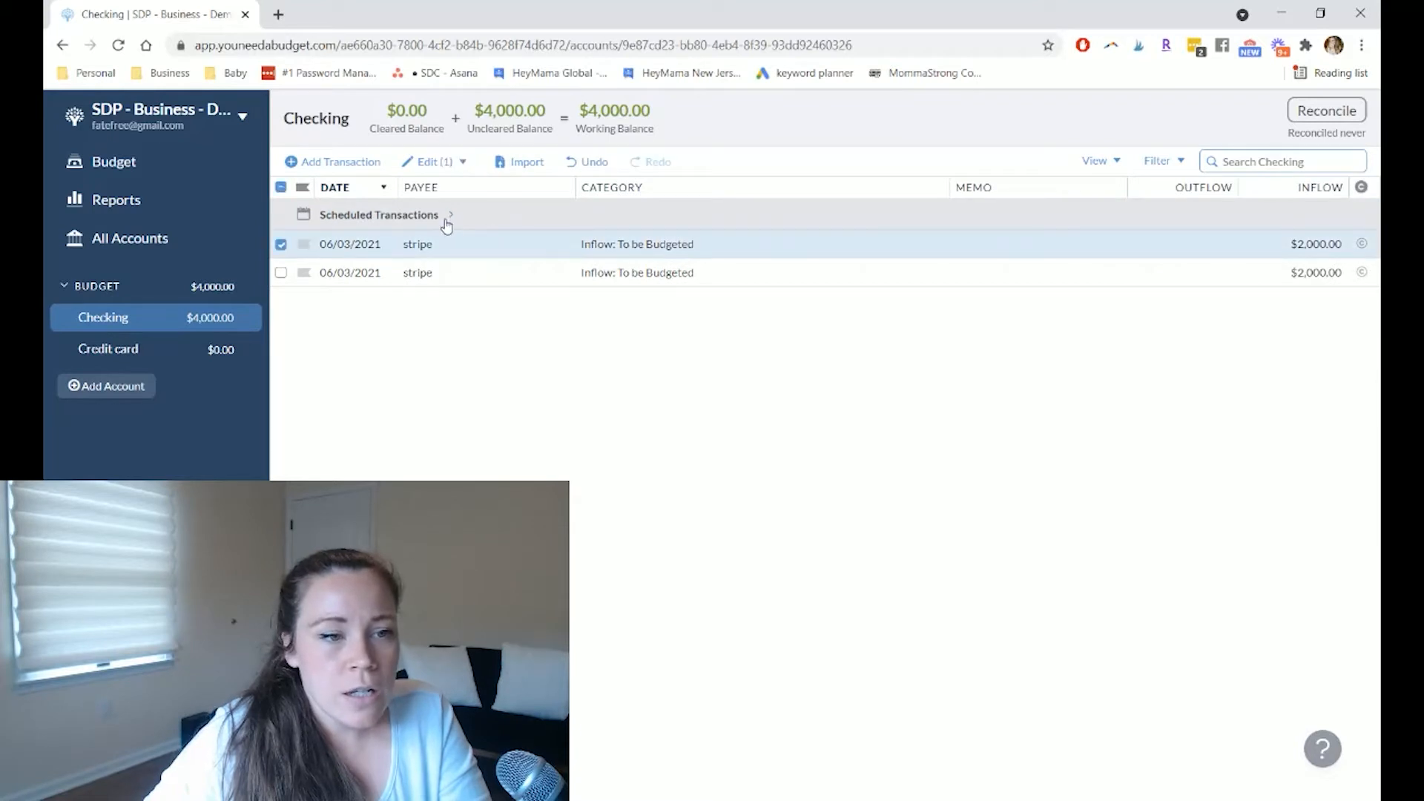
Expand the scheduled transactions and change the 06/23/2021 stripe transaction's date to 06/03/2021.
click(451, 214)
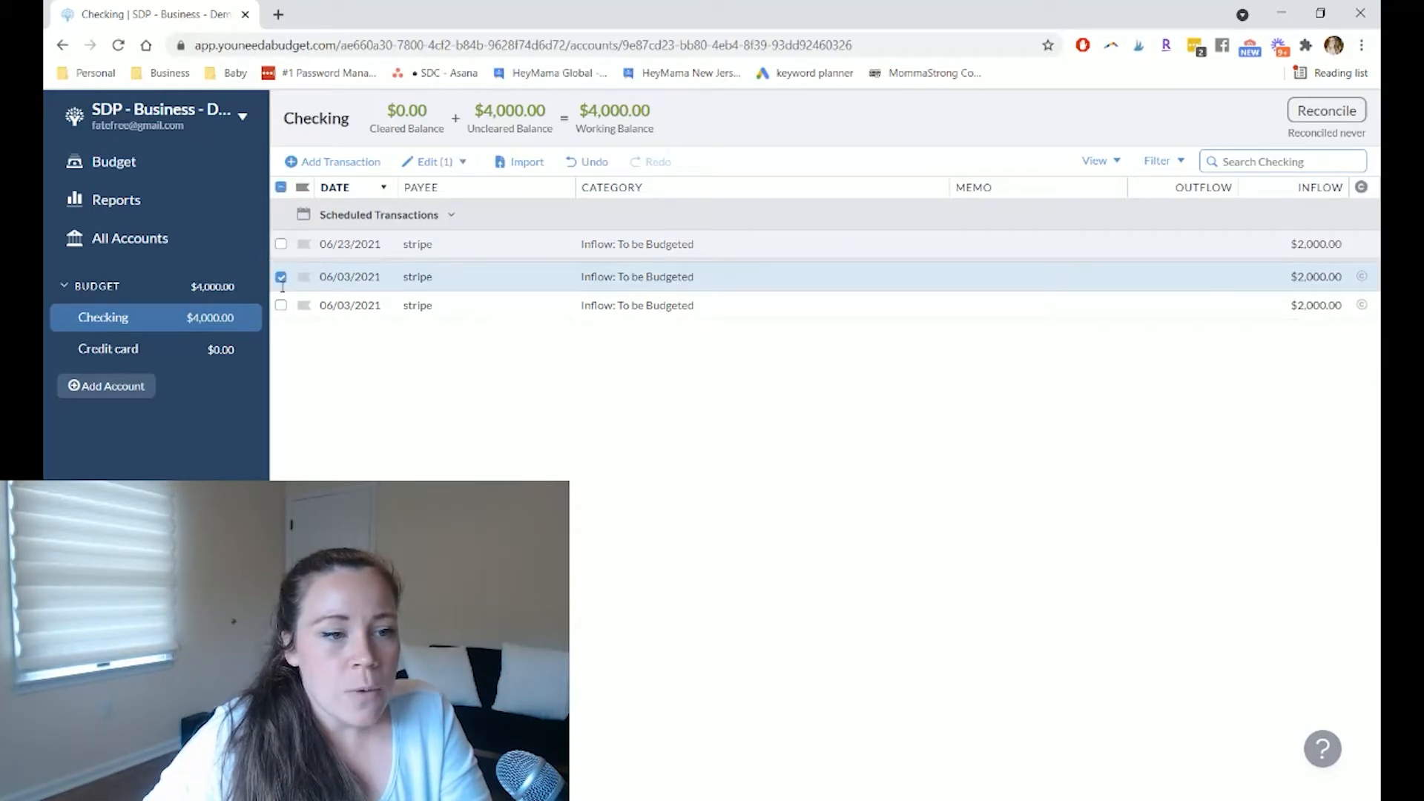
click(285, 277)
click(392, 244)
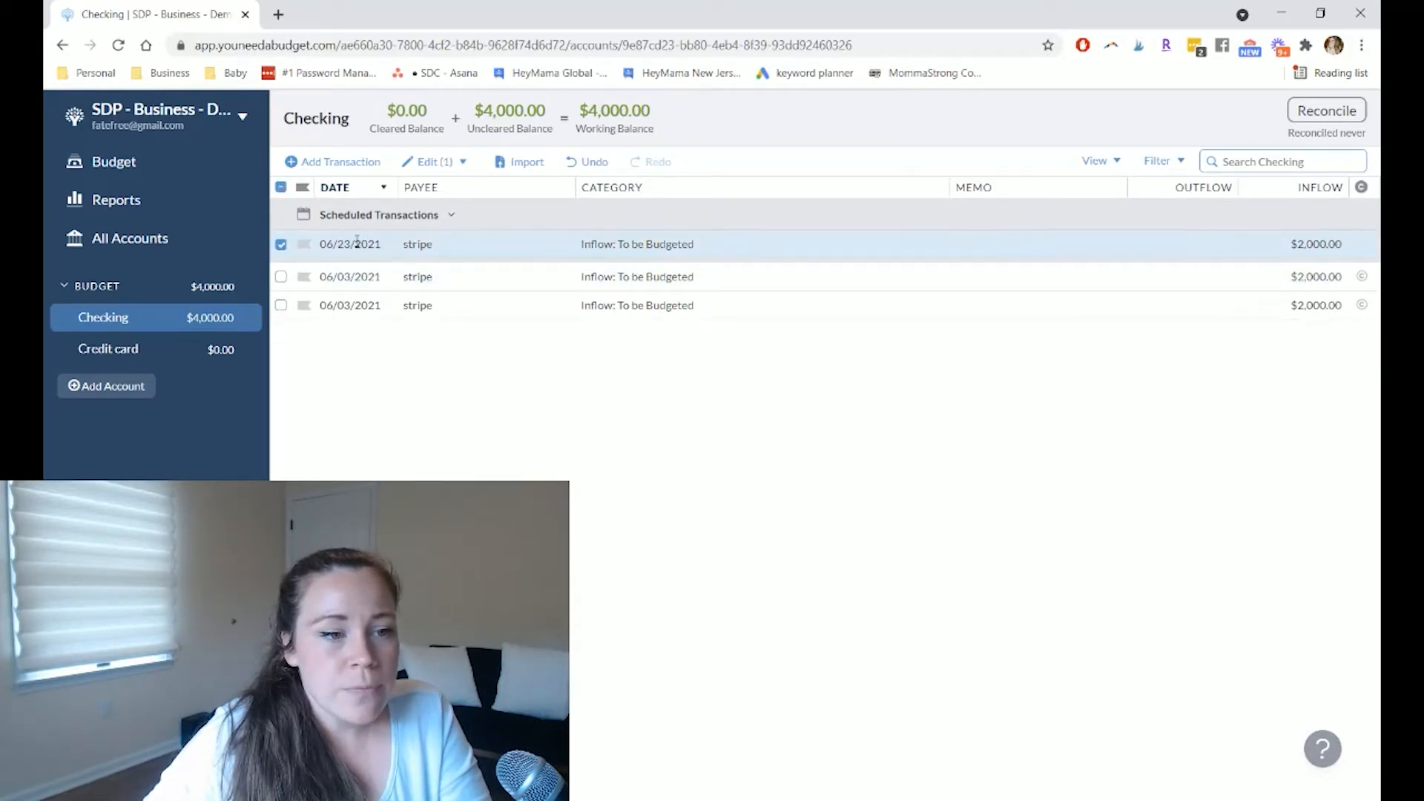
click(357, 242)
click(406, 346)
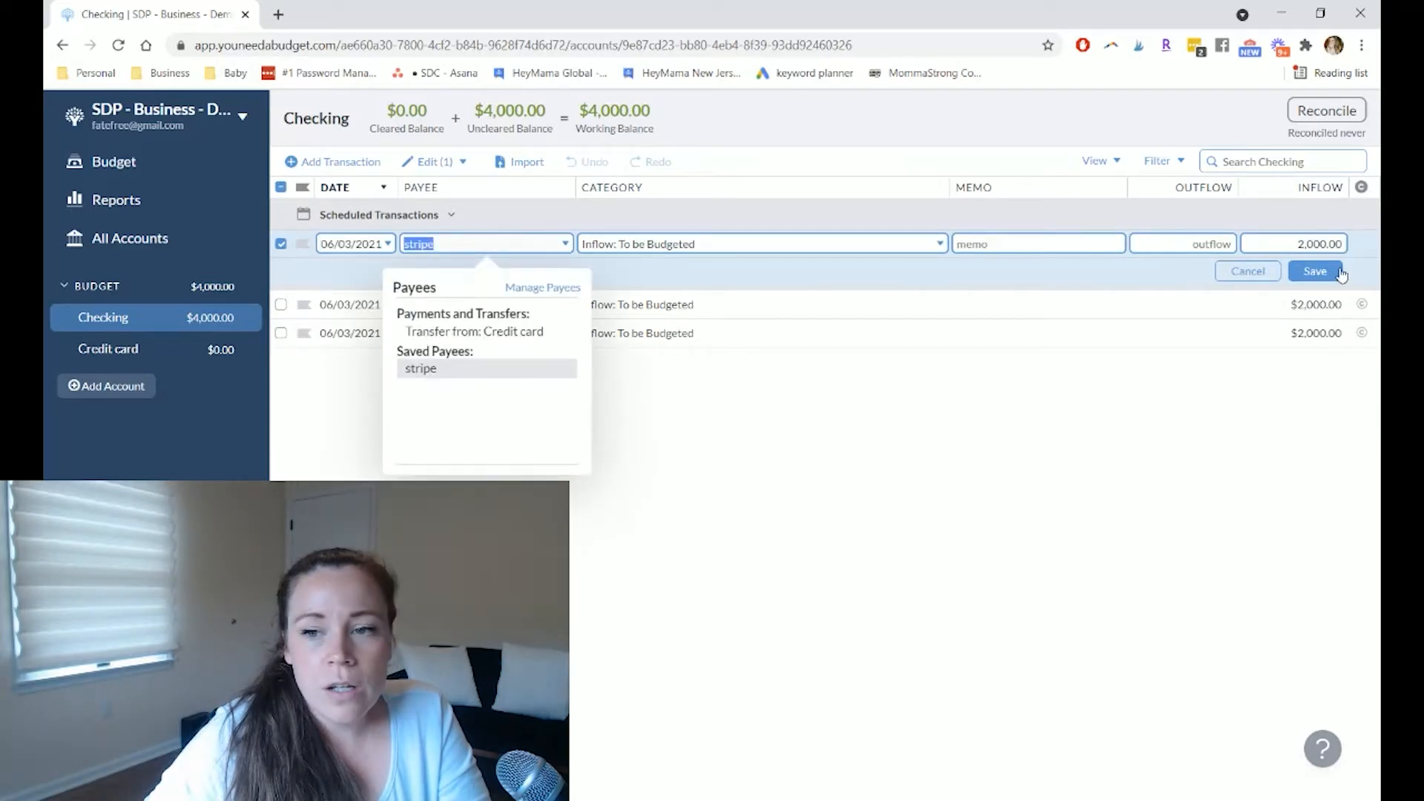
click(1315, 271)
Approve the redated stripe transaction and deselect it.
click(686, 320)
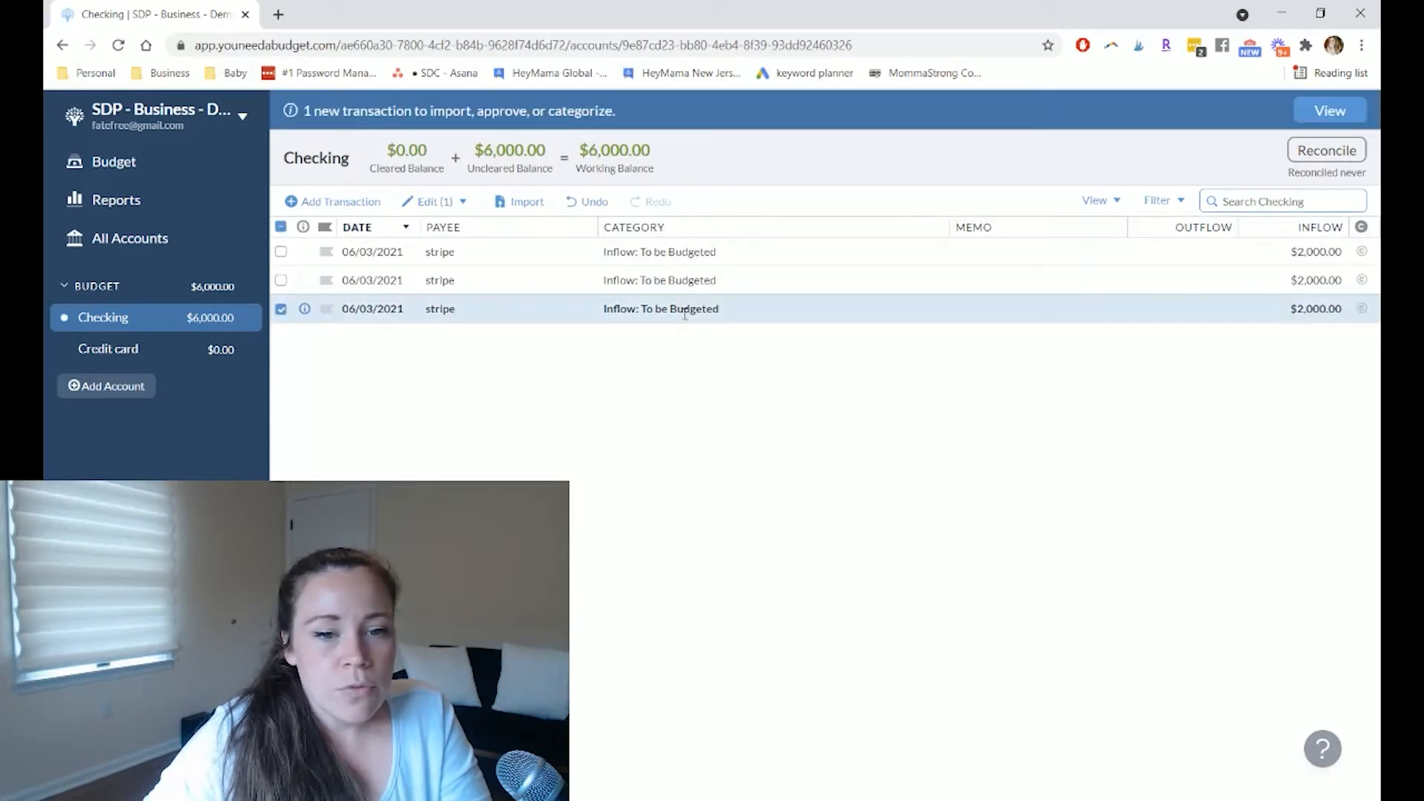
click(685, 319)
click(1317, 338)
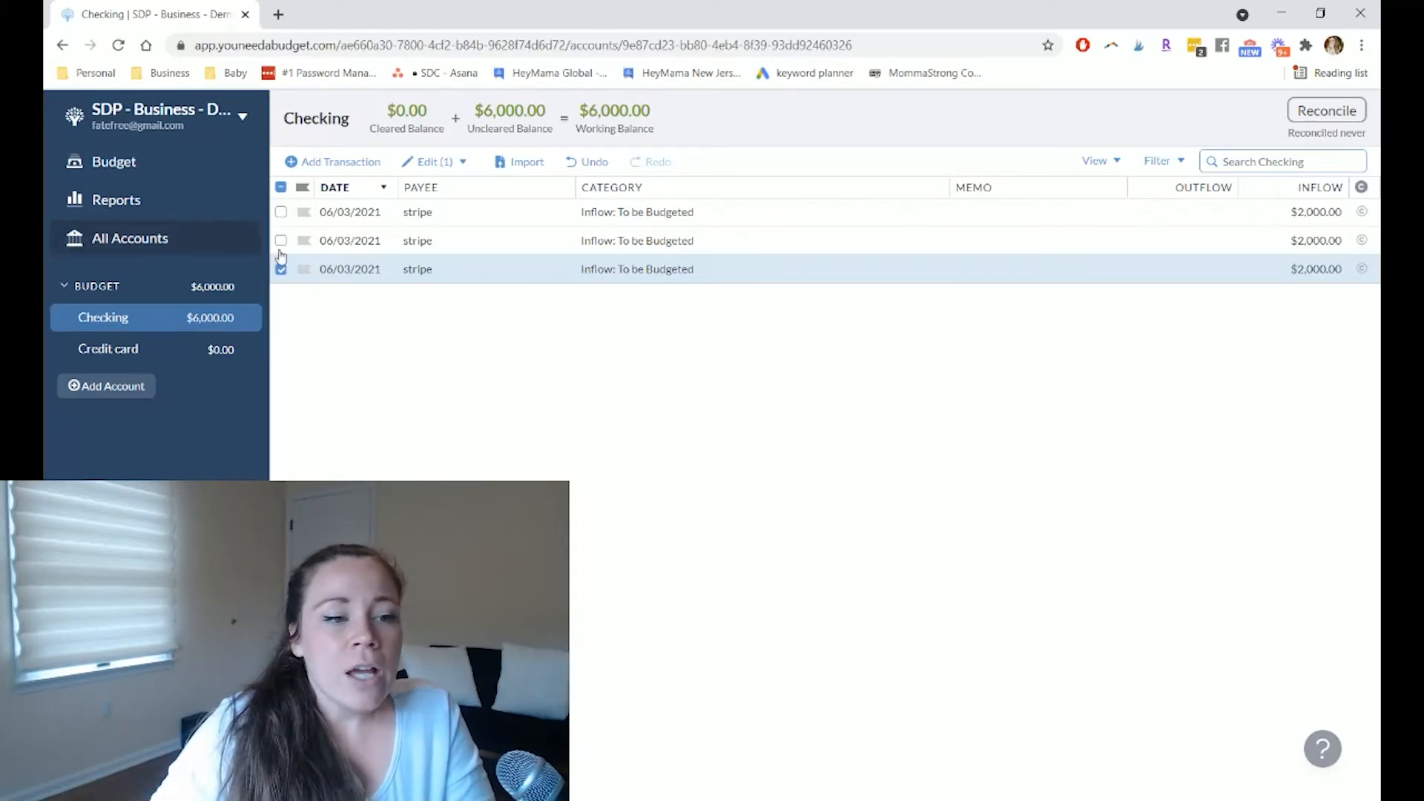
click(281, 270)
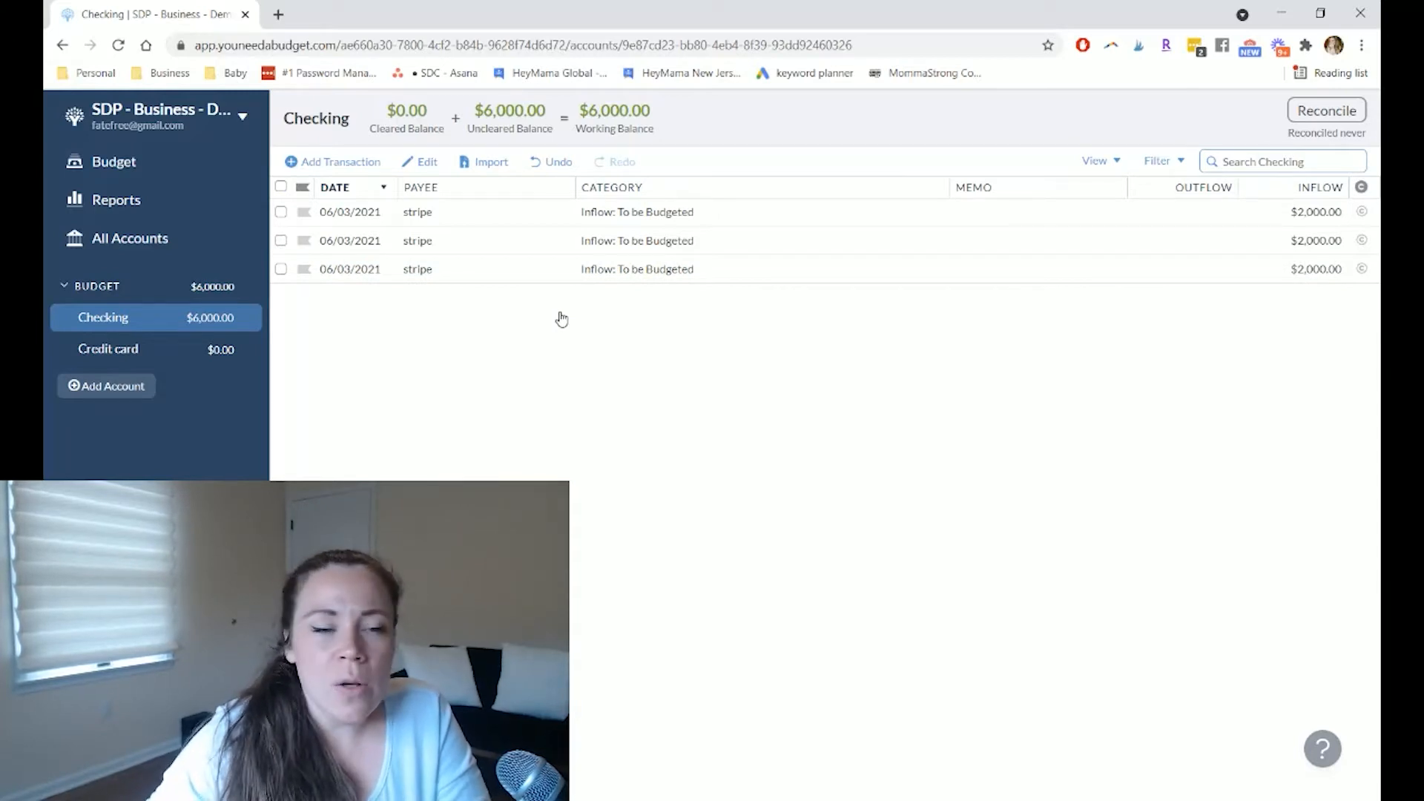
Add a Checking transaction dated 06/03/2021 from payee "stripe", categorized as Inflow: To be Budgeted, with an inflow of 297.
click(350, 163)
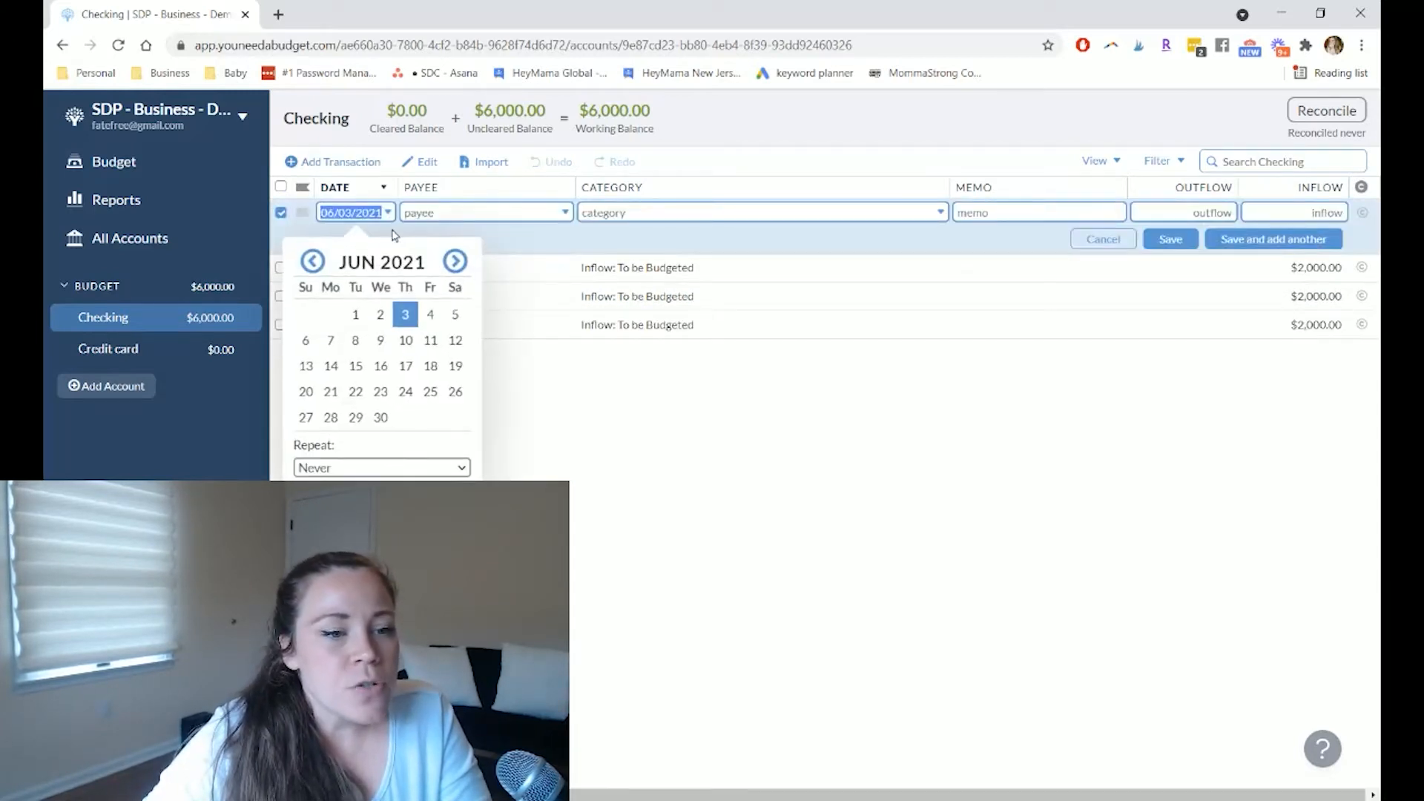
click(408, 315)
click(416, 336)
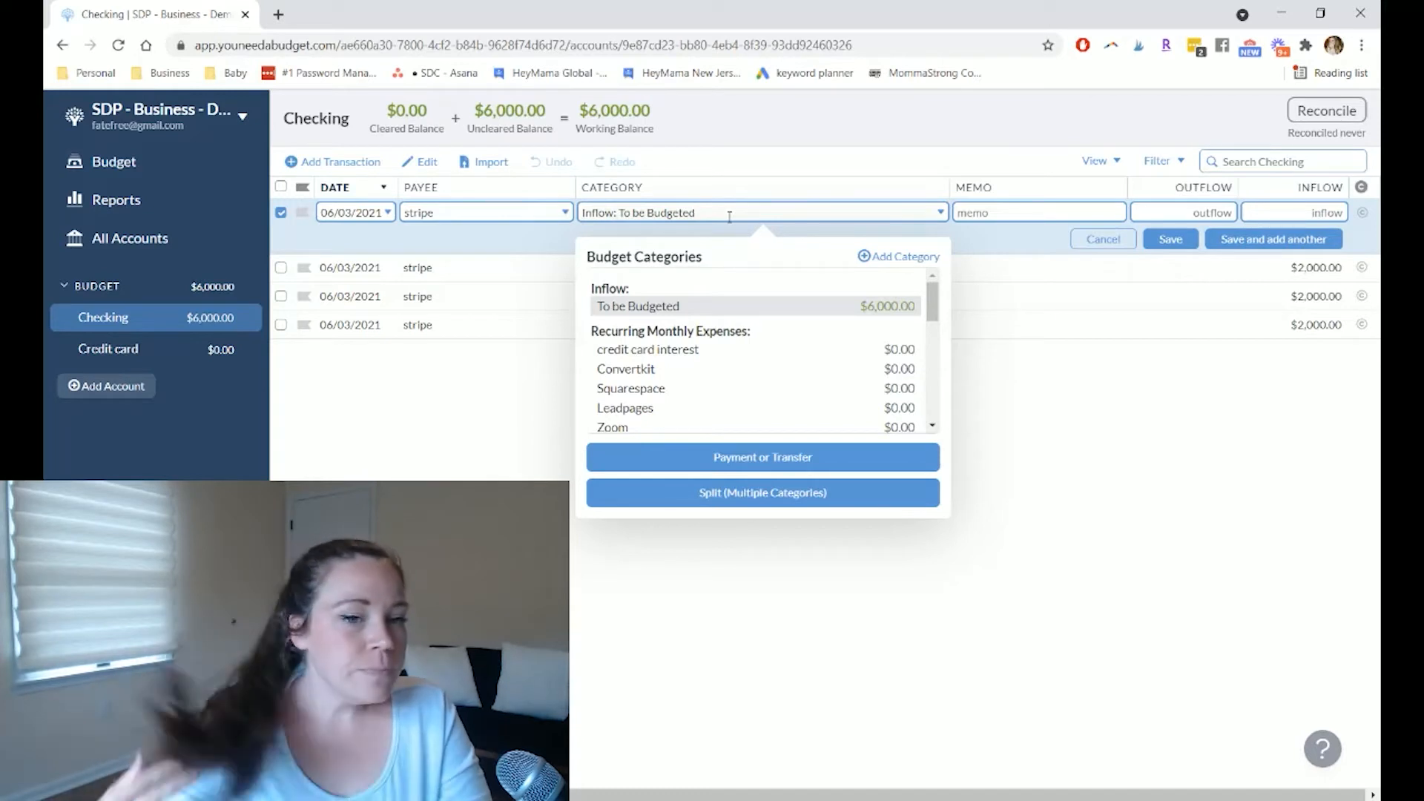
click(709, 306)
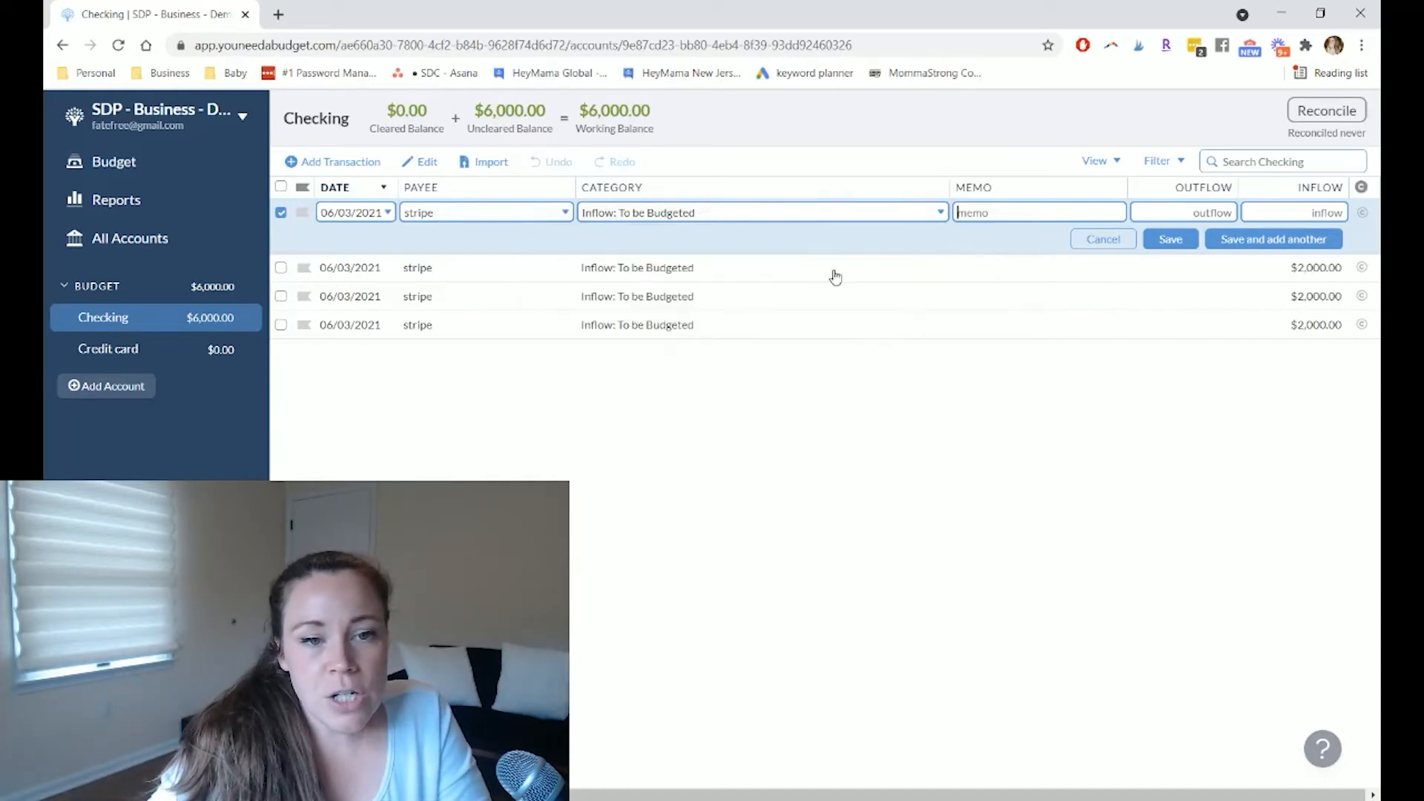
click(1304, 214)
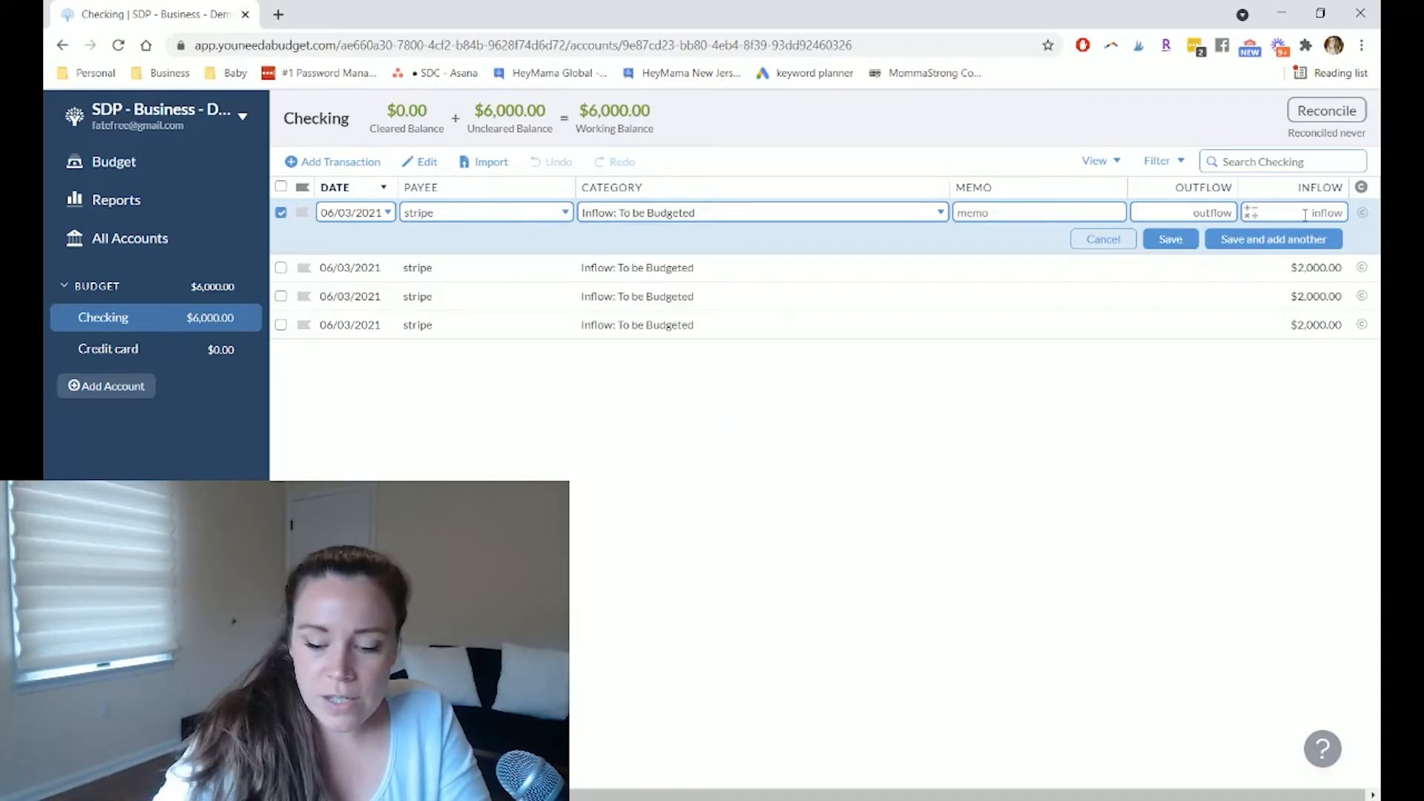
text(297)
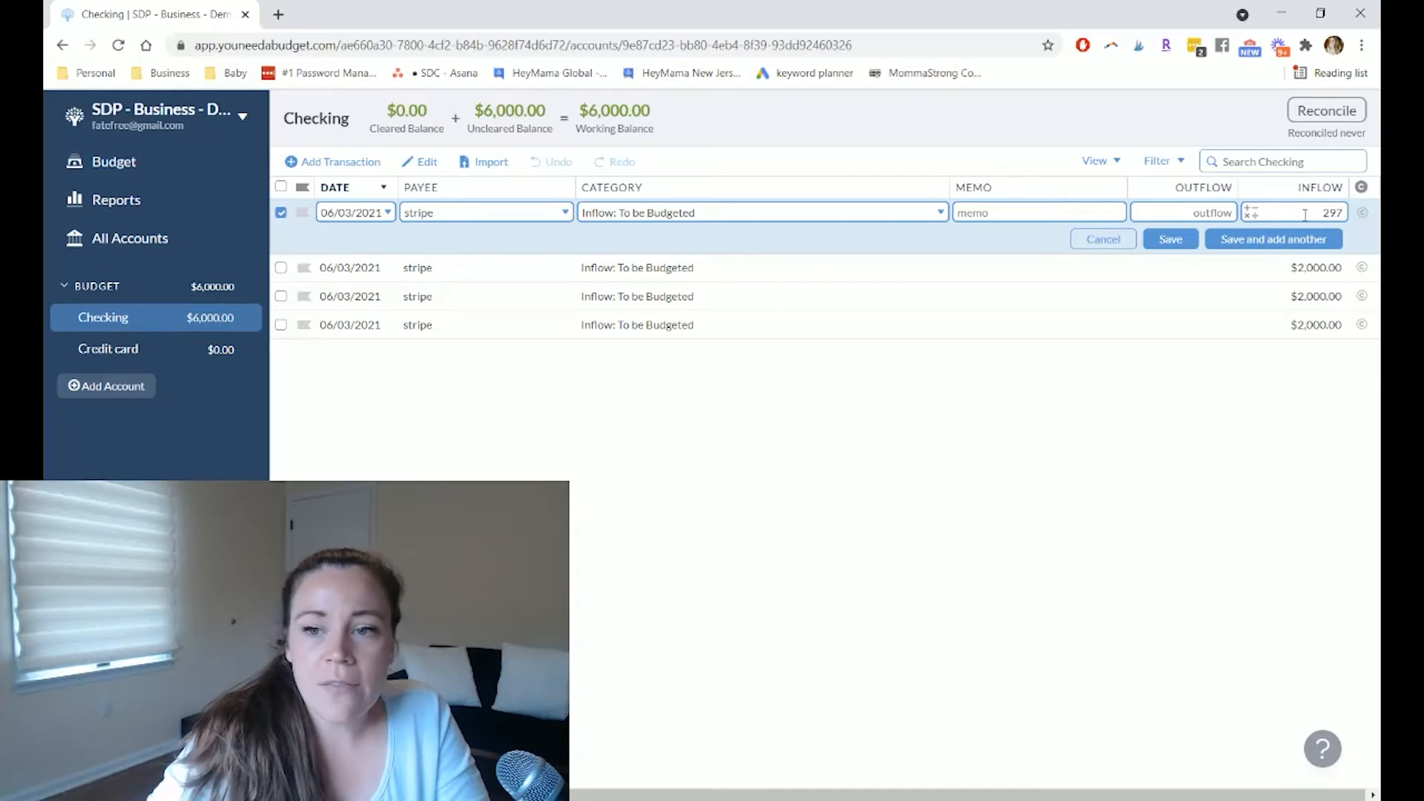
click(1262, 237)
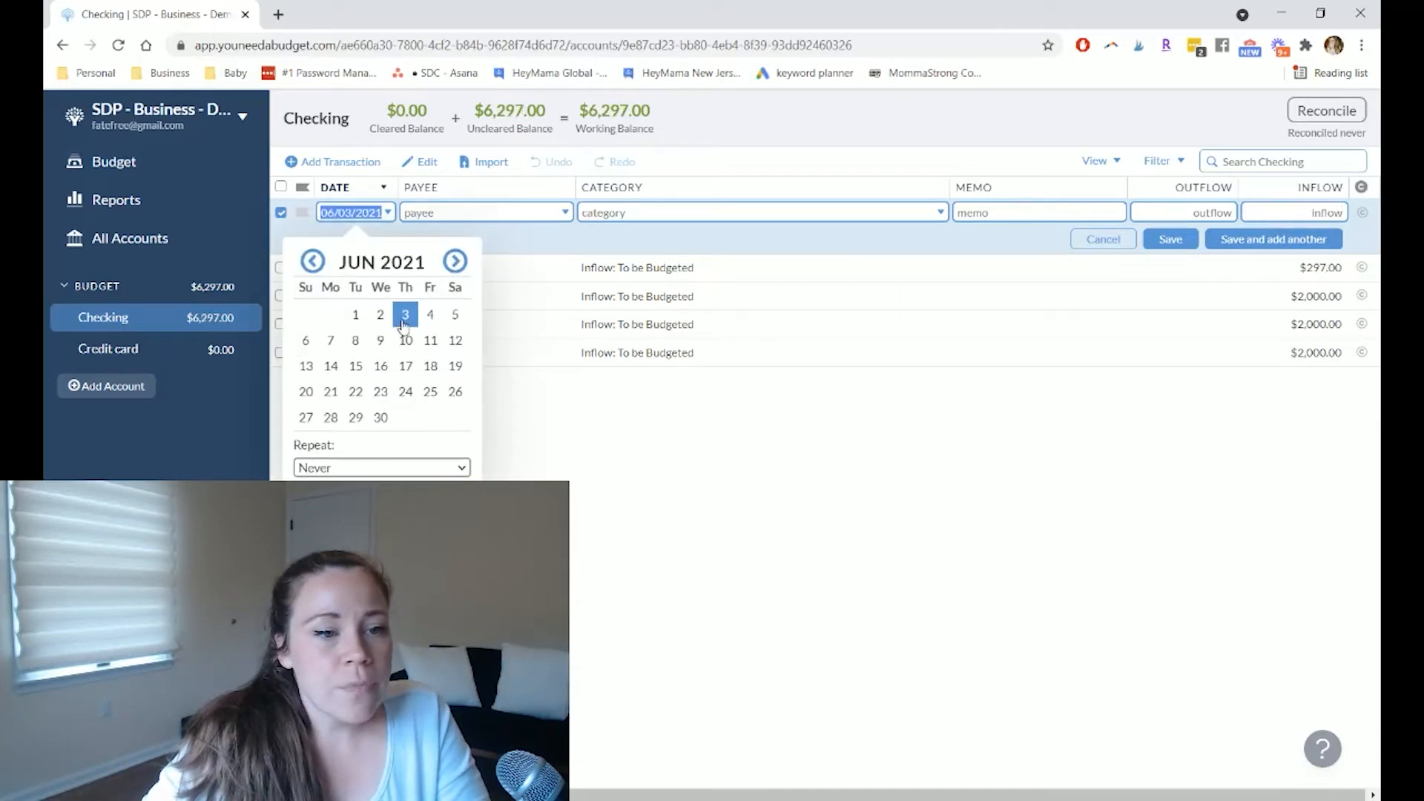
Add another "stripe" transaction dated 06/03/2021, categorized as Inflow: To be Budgeted, with an inflow of 97.
key(Tab)
click(427, 337)
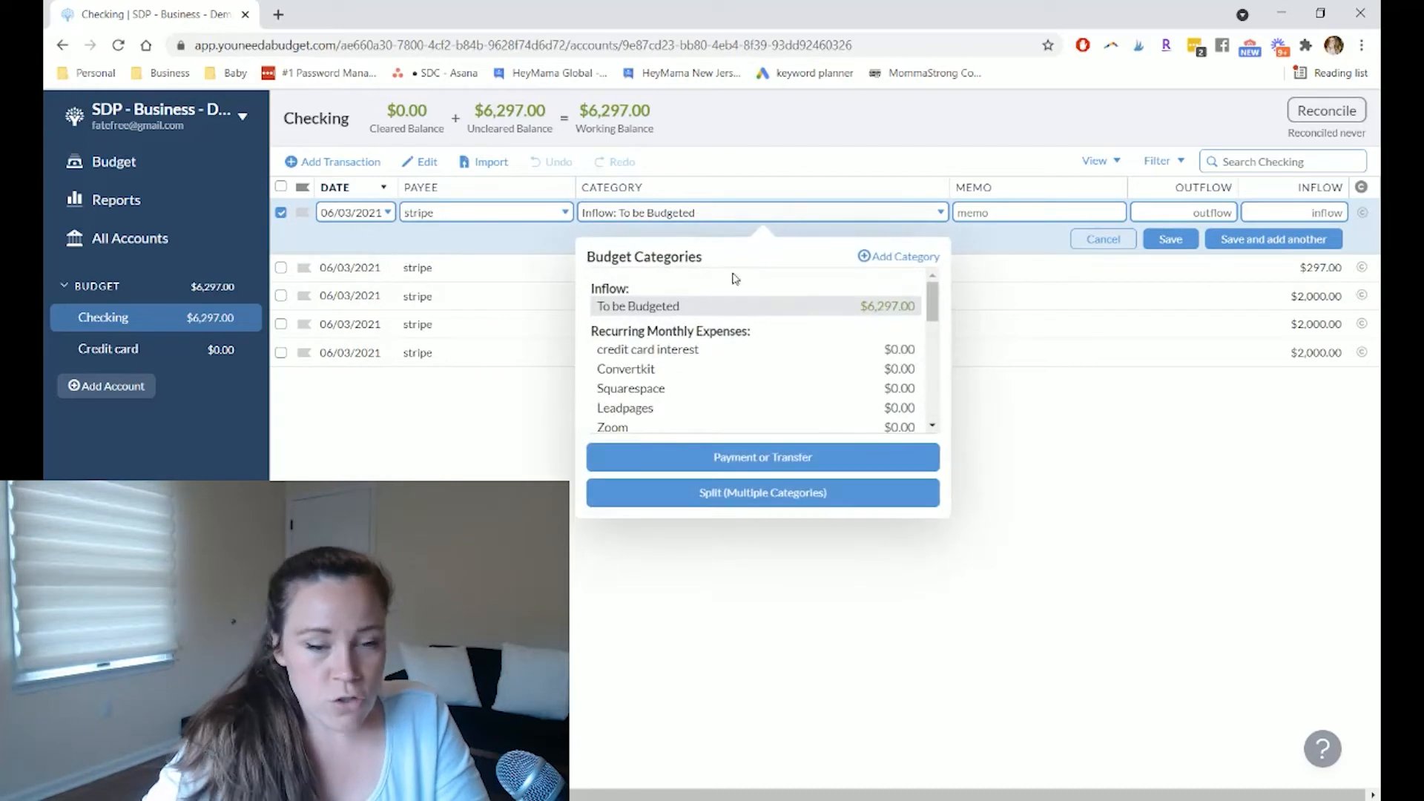
click(724, 309)
click(1292, 215)
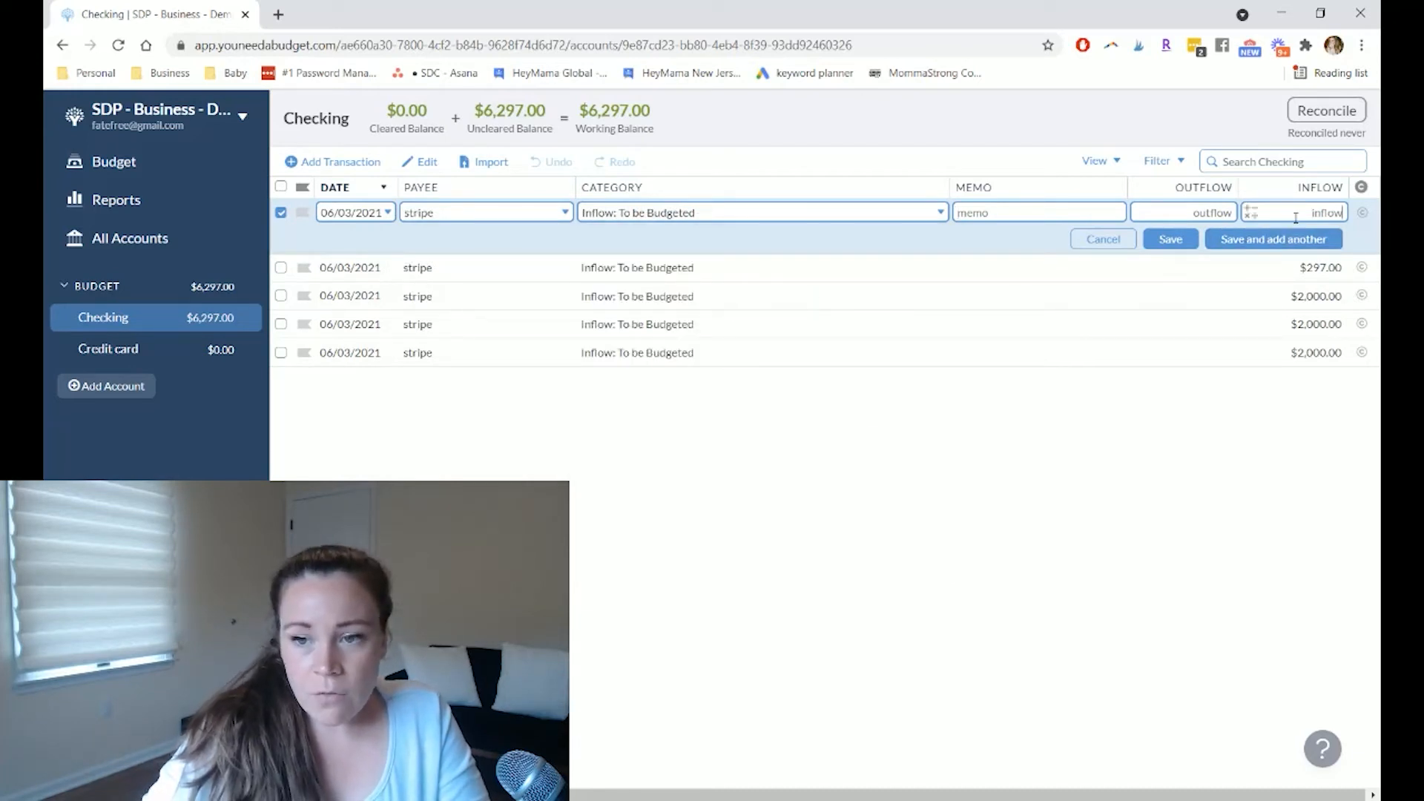
text(97)
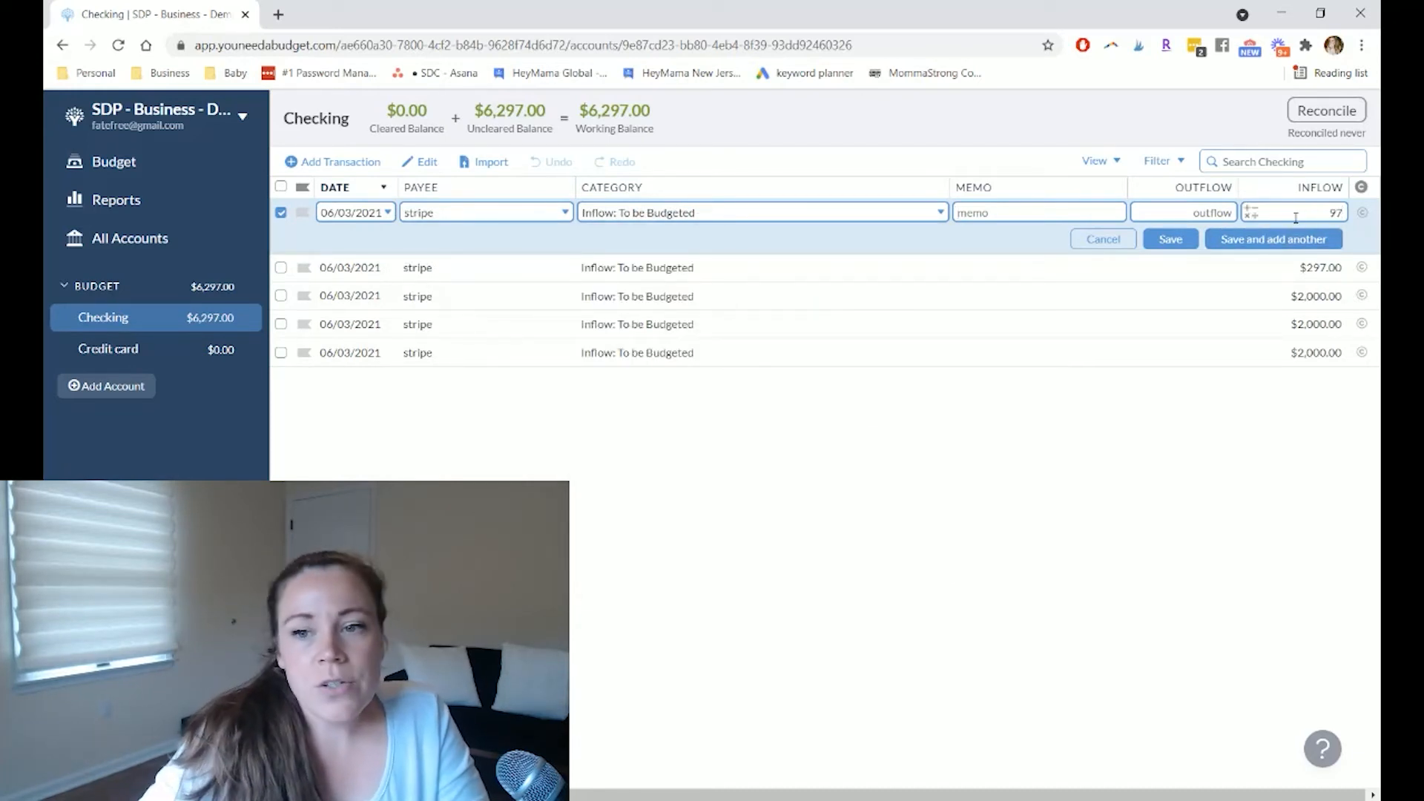
click(1171, 239)
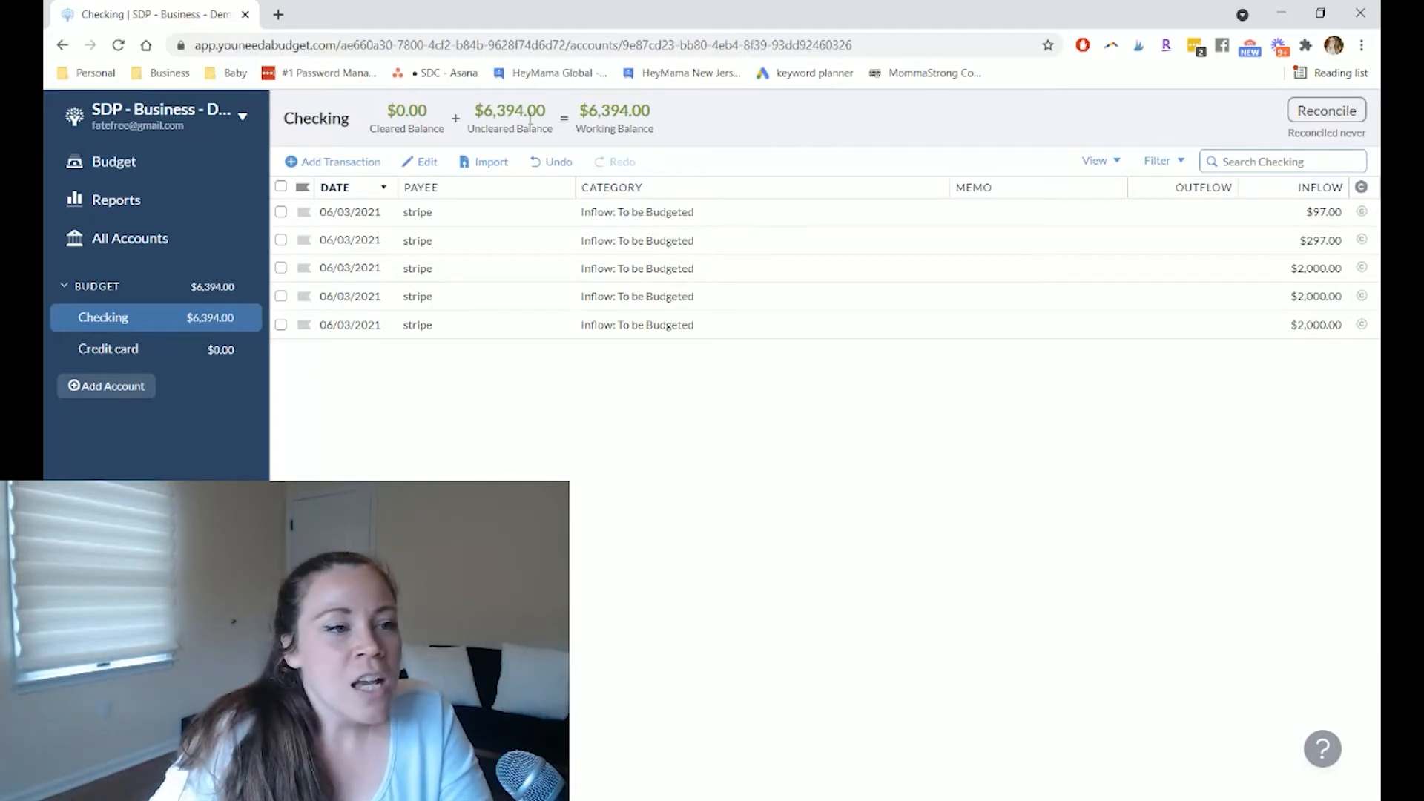
Review the June 2021 budget, including the budgeted amount of the Credit card payment category.
click(111, 158)
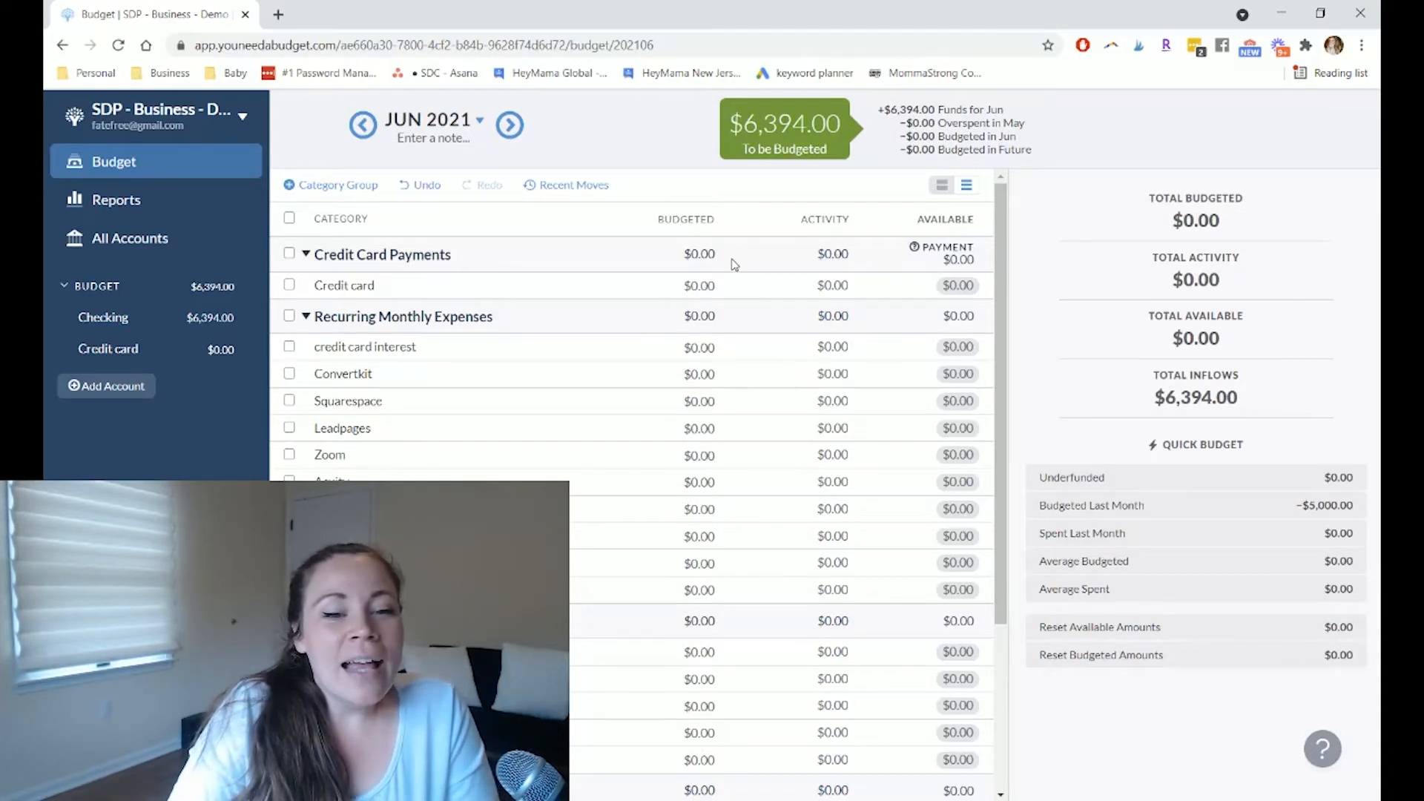
click(673, 293)
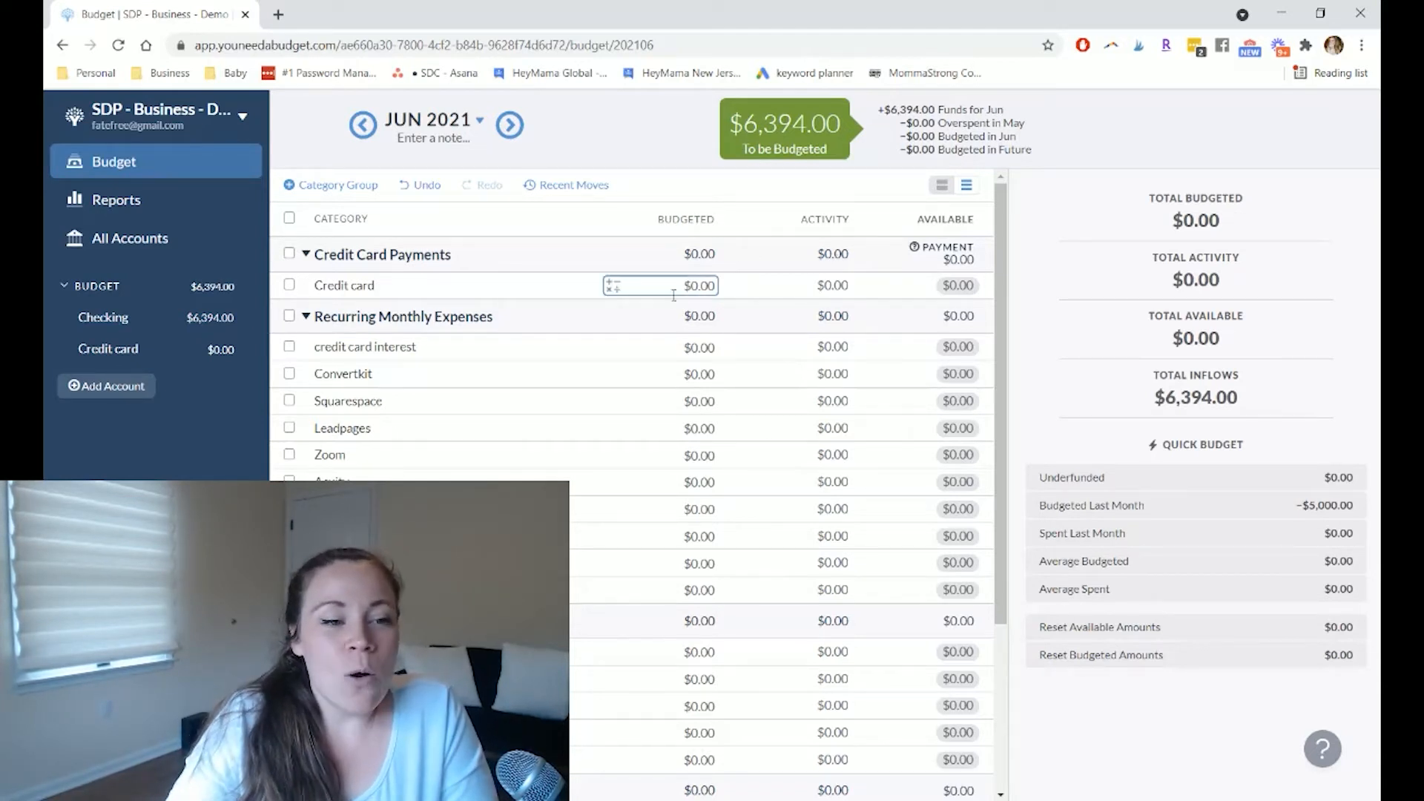
Add a transaction to the Credit card account dated 06/03/2021 with an outflow of 5000, leaving payee and category empty.
click(152, 358)
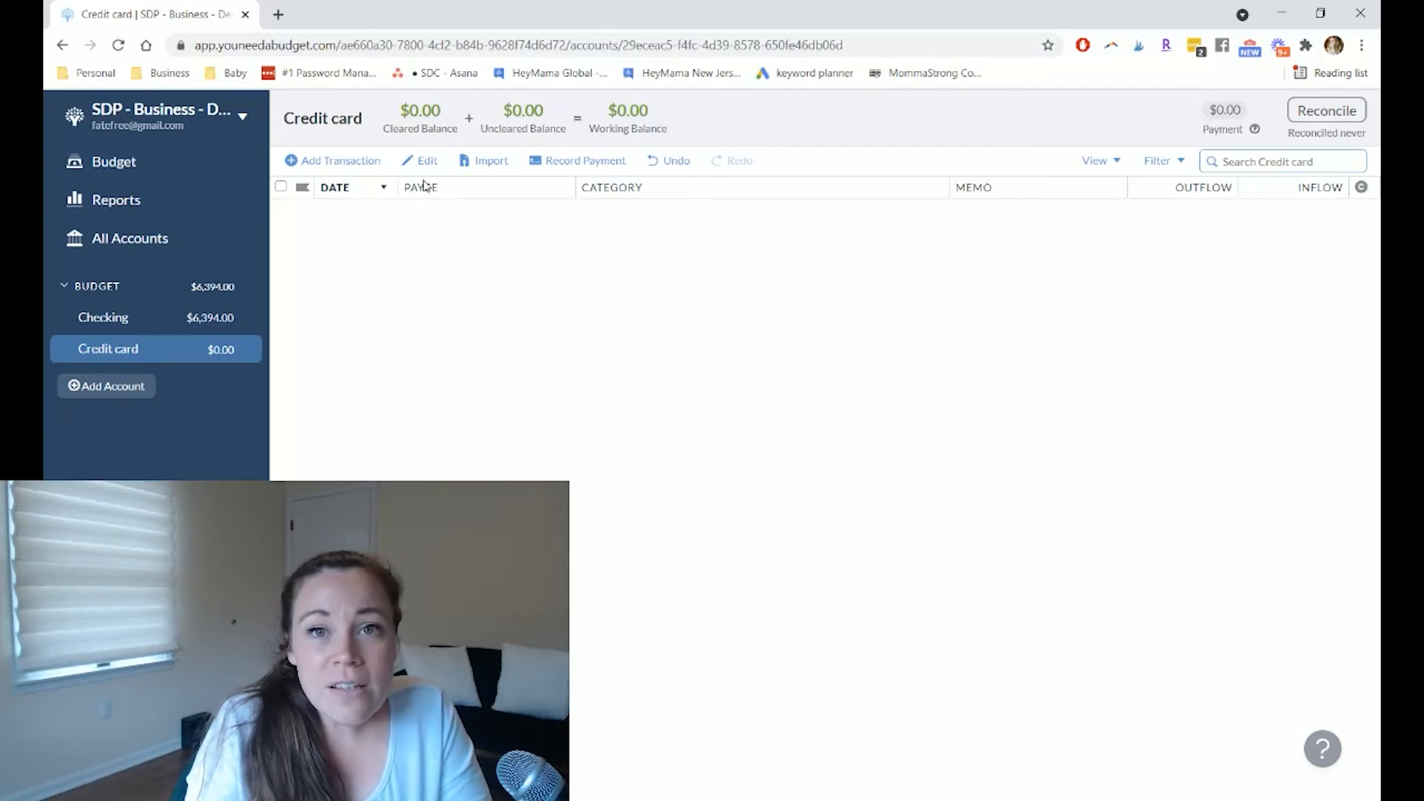
click(344, 165)
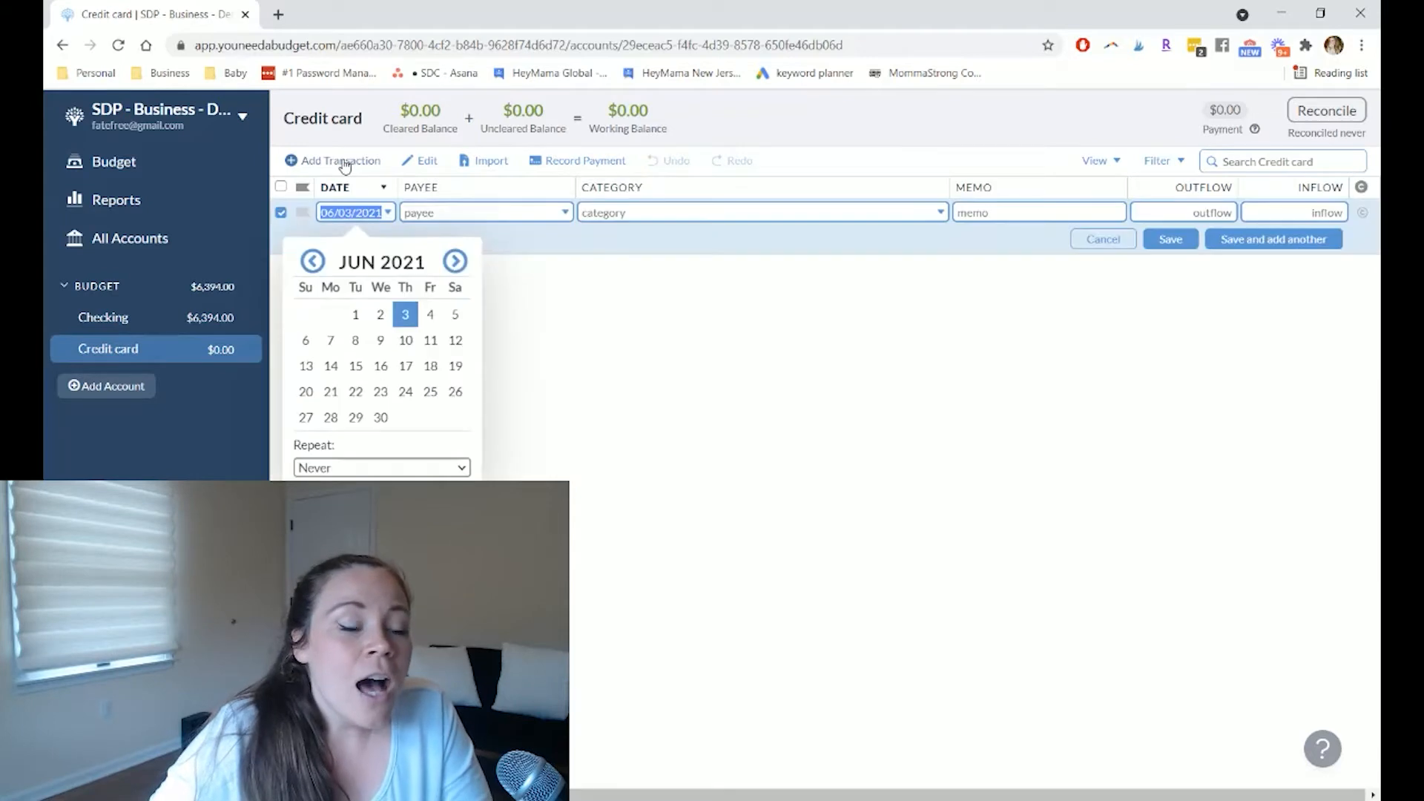
click(136, 353)
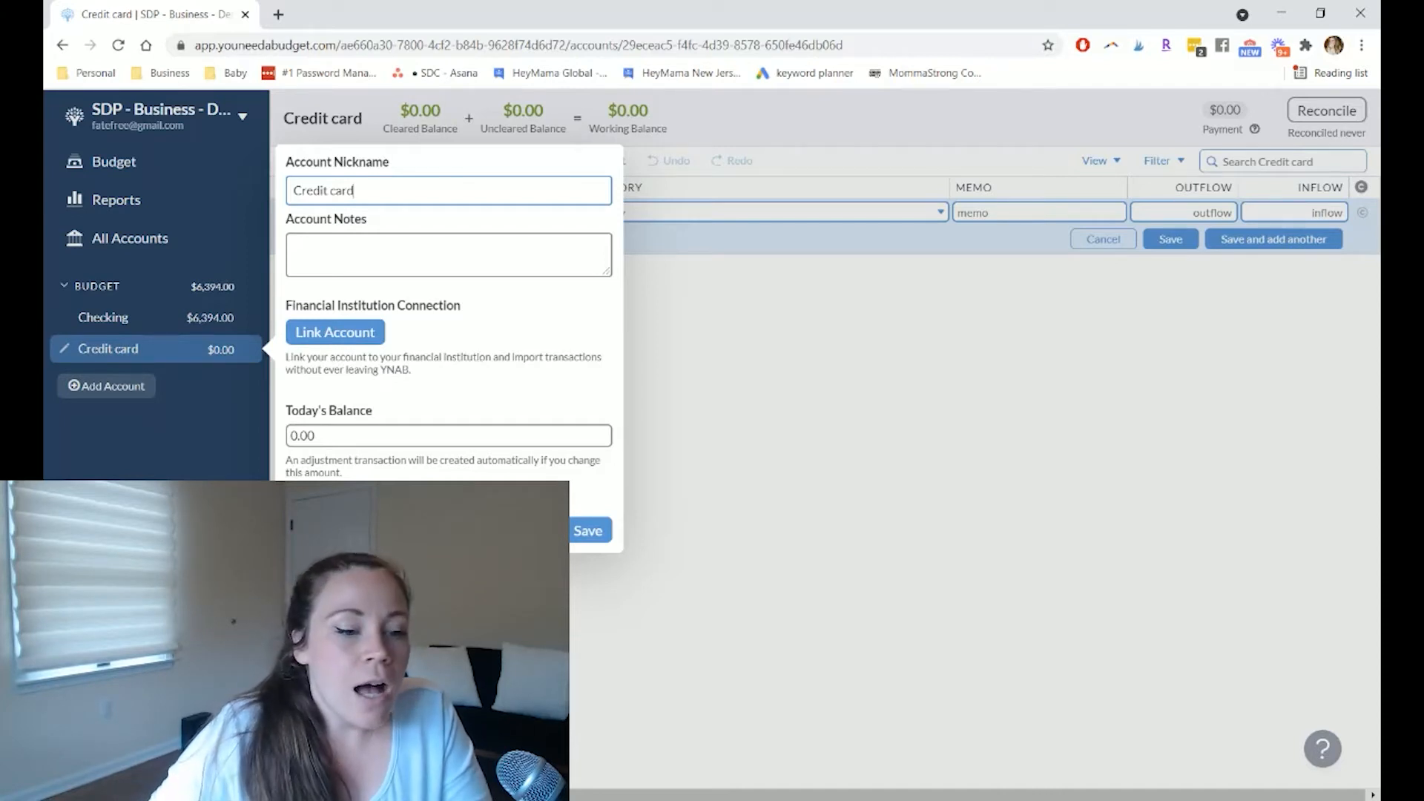
click(528, 531)
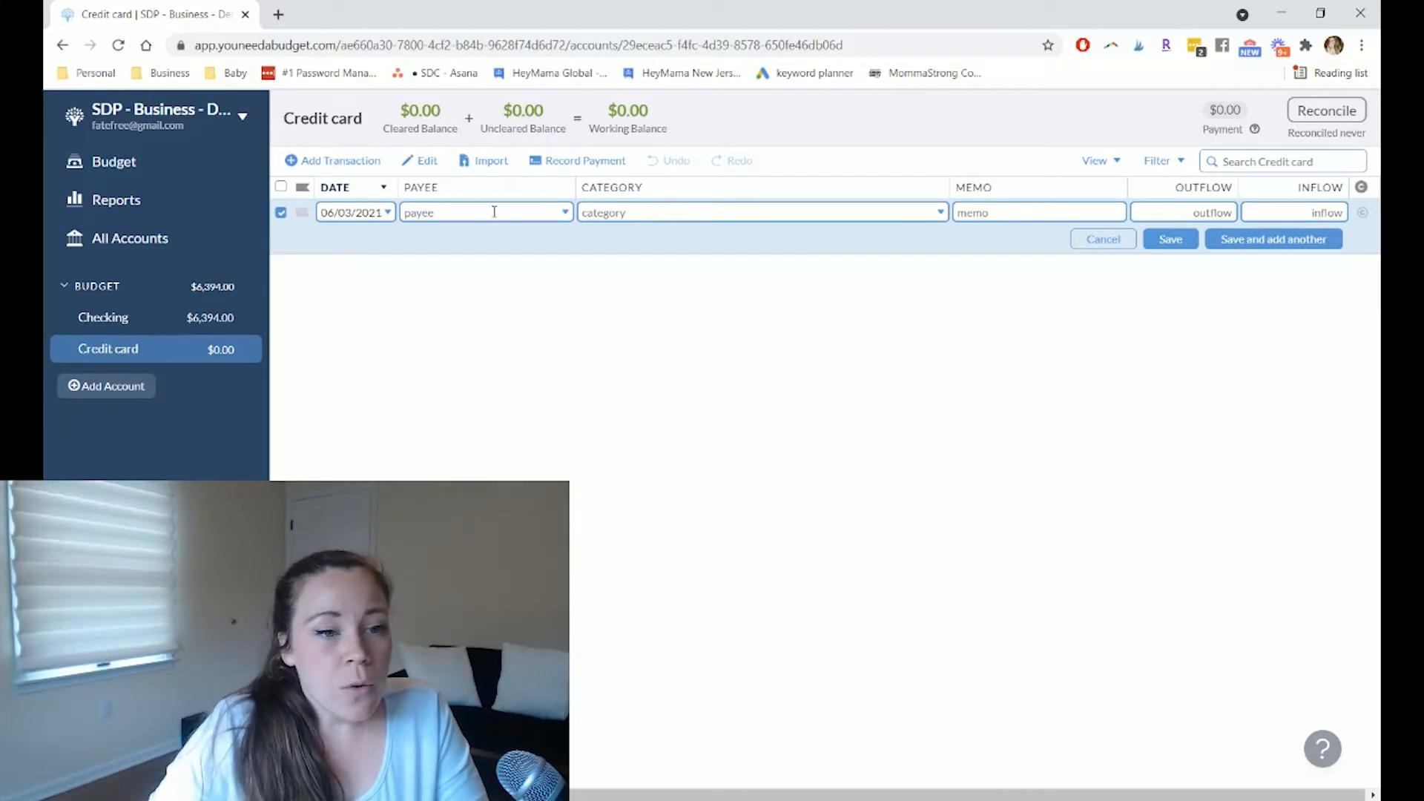
key(Tab)
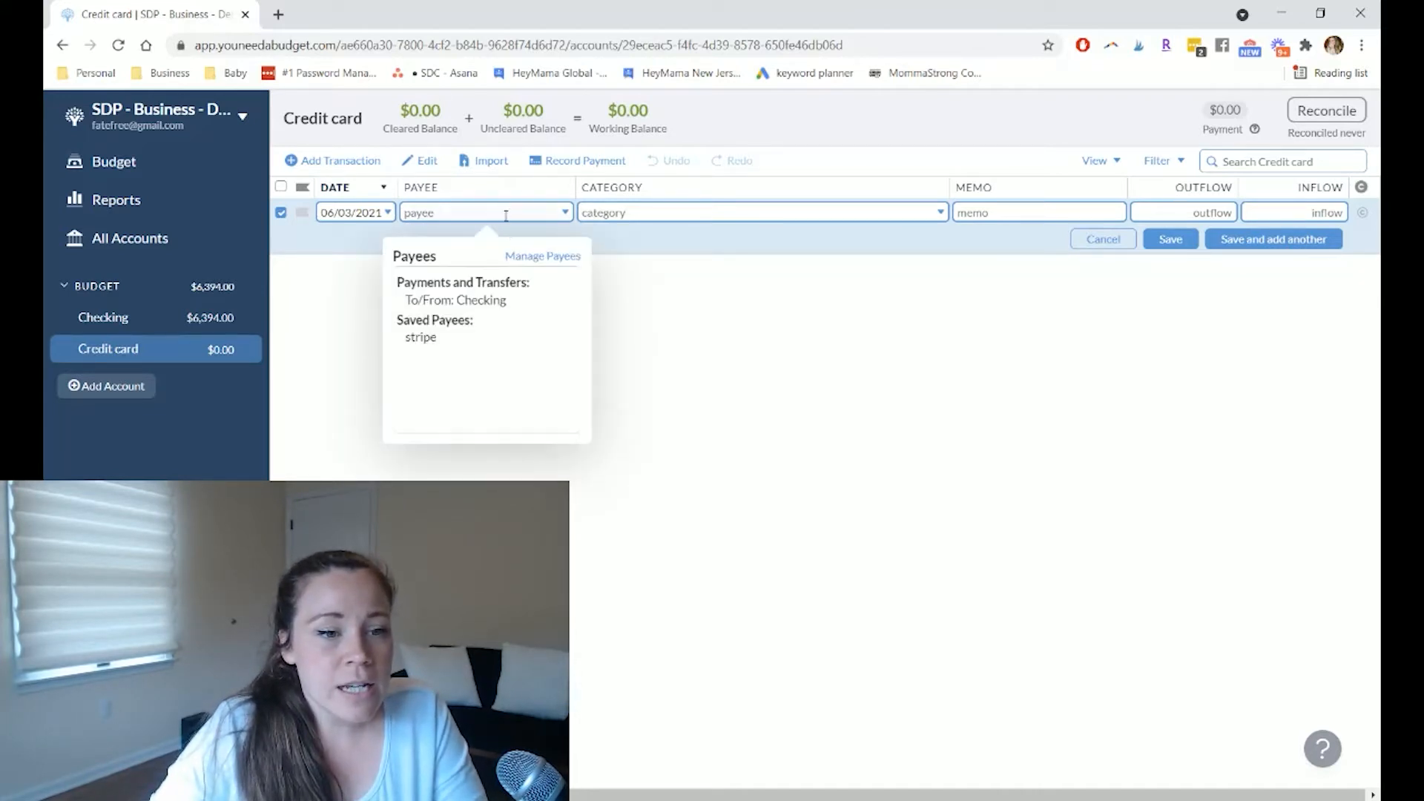
click(782, 206)
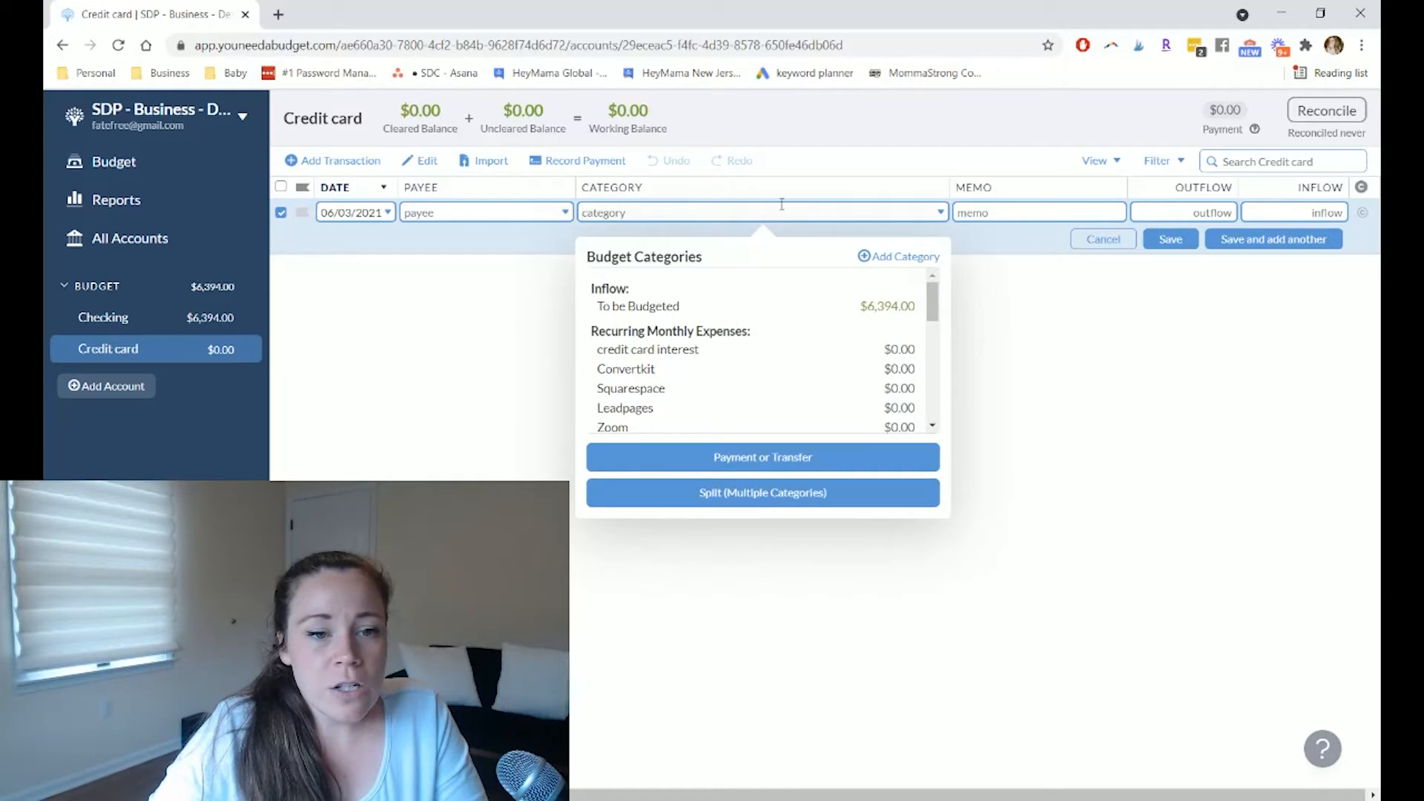
click(1206, 213)
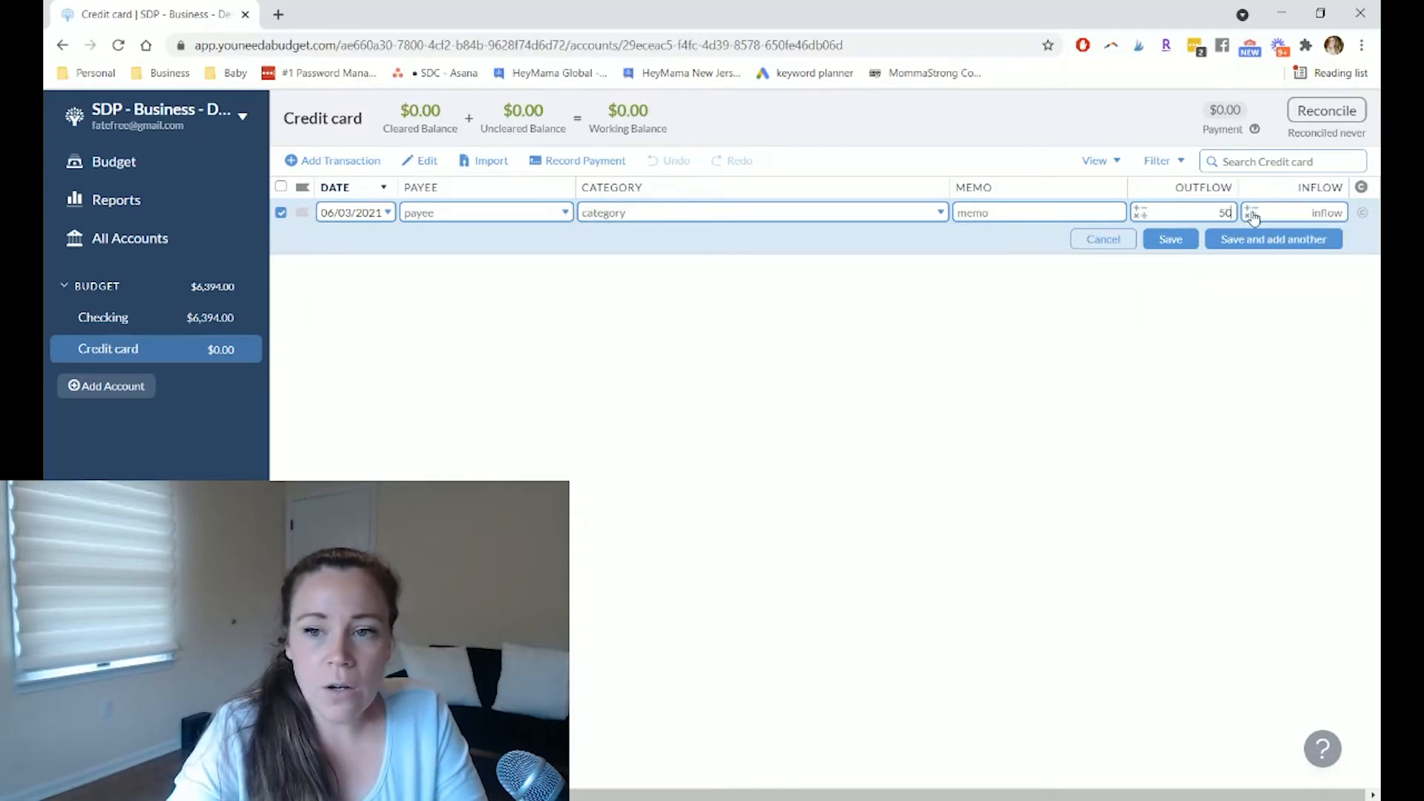
text(5000)
click(1169, 238)
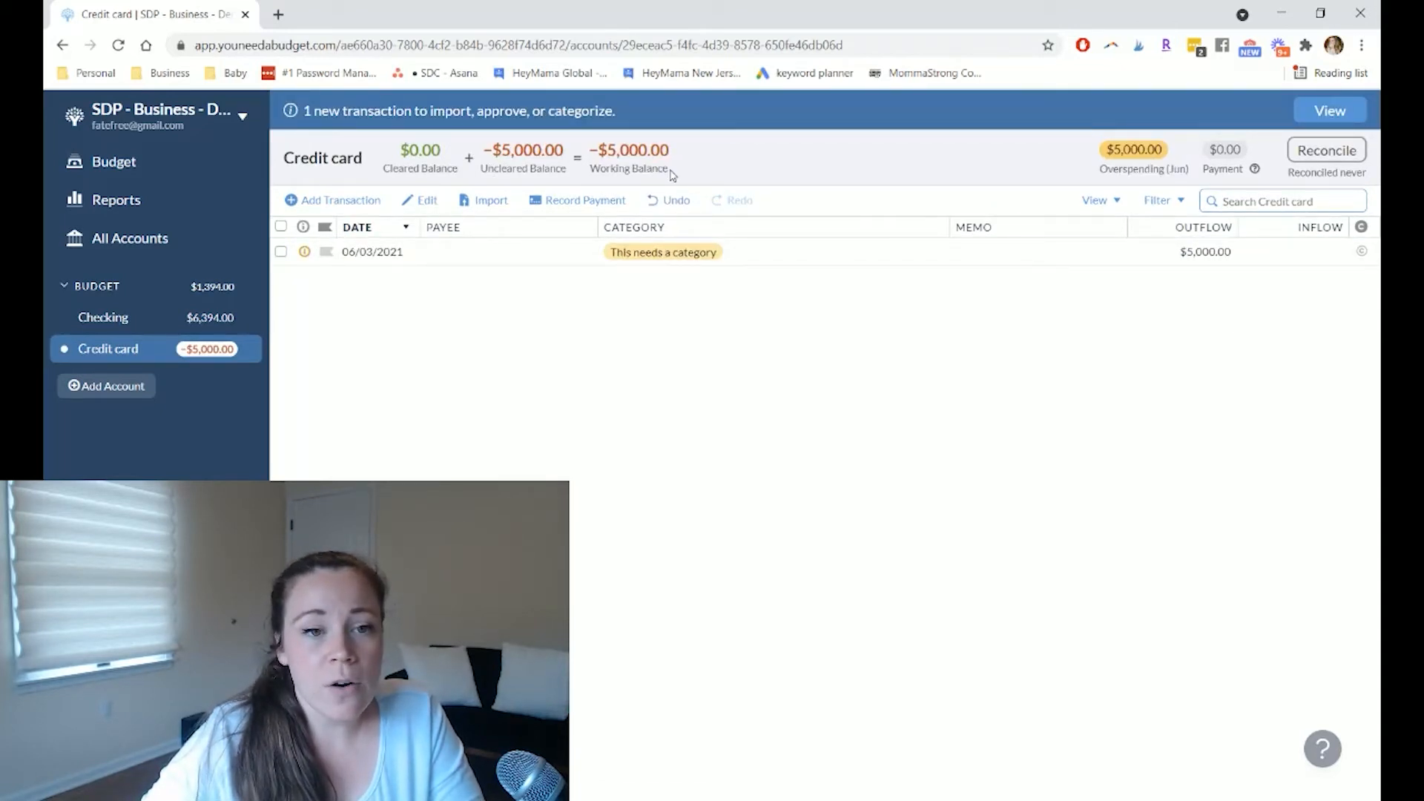
Look through the budget categories offered for the uncategorized 5,000 transaction on the Credit card account, without assigning one.
click(676, 252)
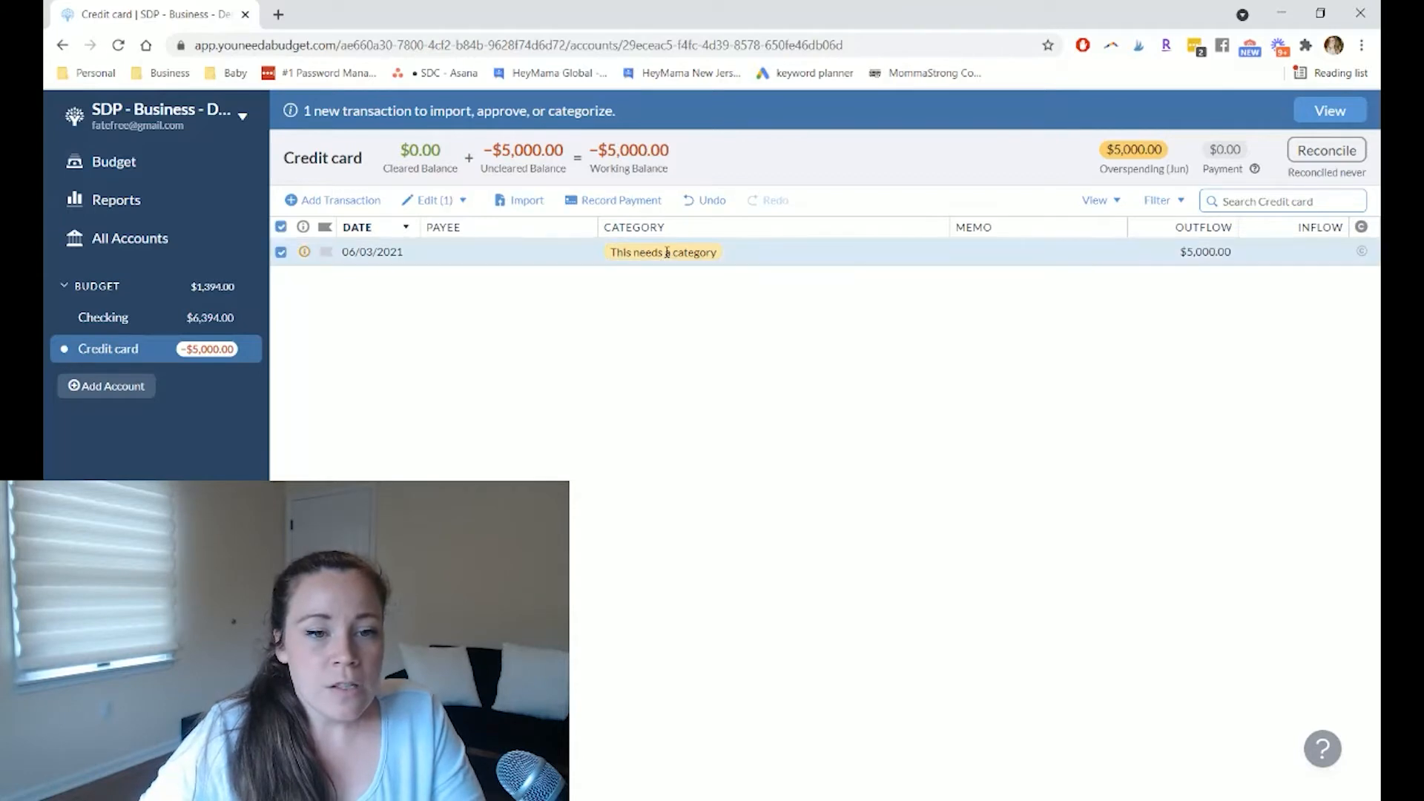
click(677, 253)
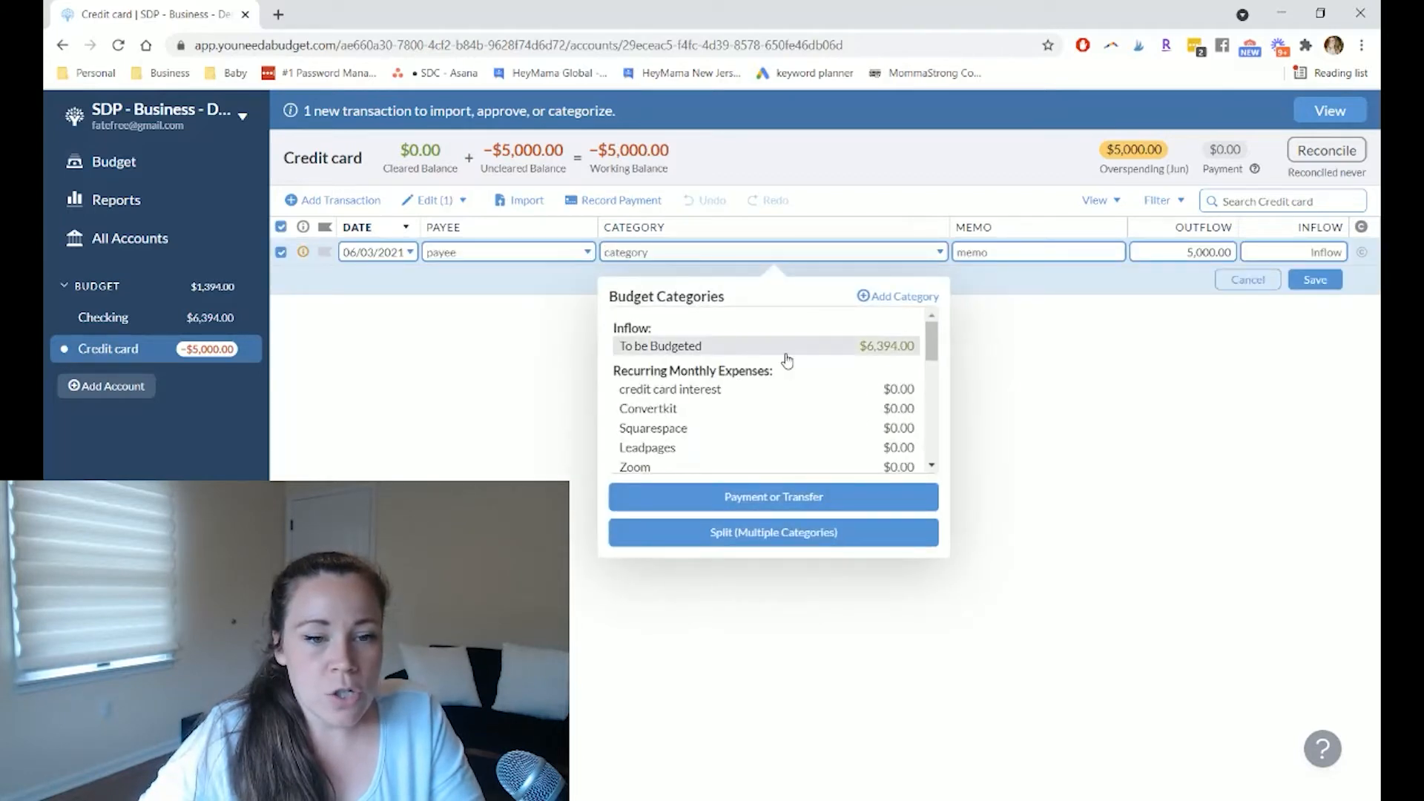
scroll(786, 359, down, 5)
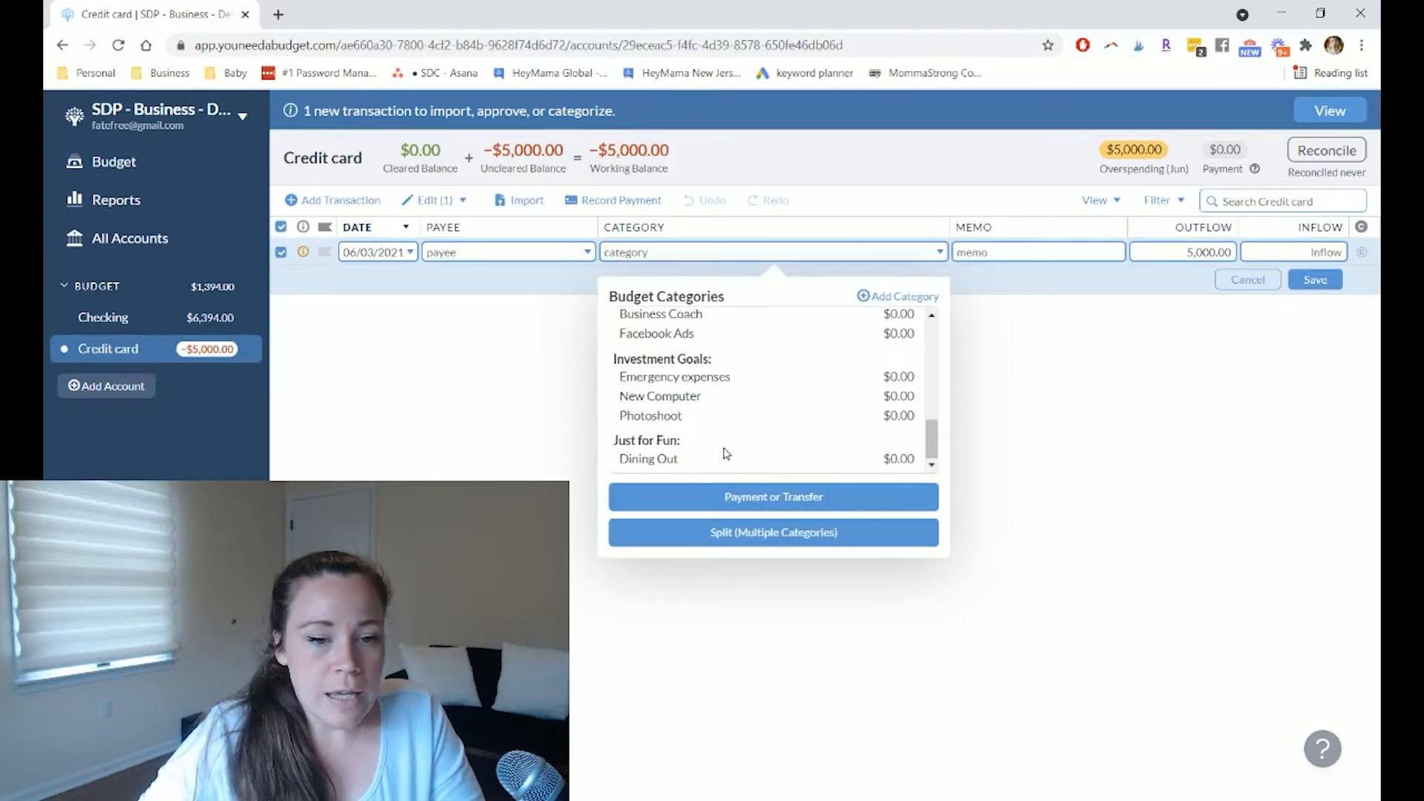
scroll(726, 453, up, 3)
scroll(726, 454, down, 3)
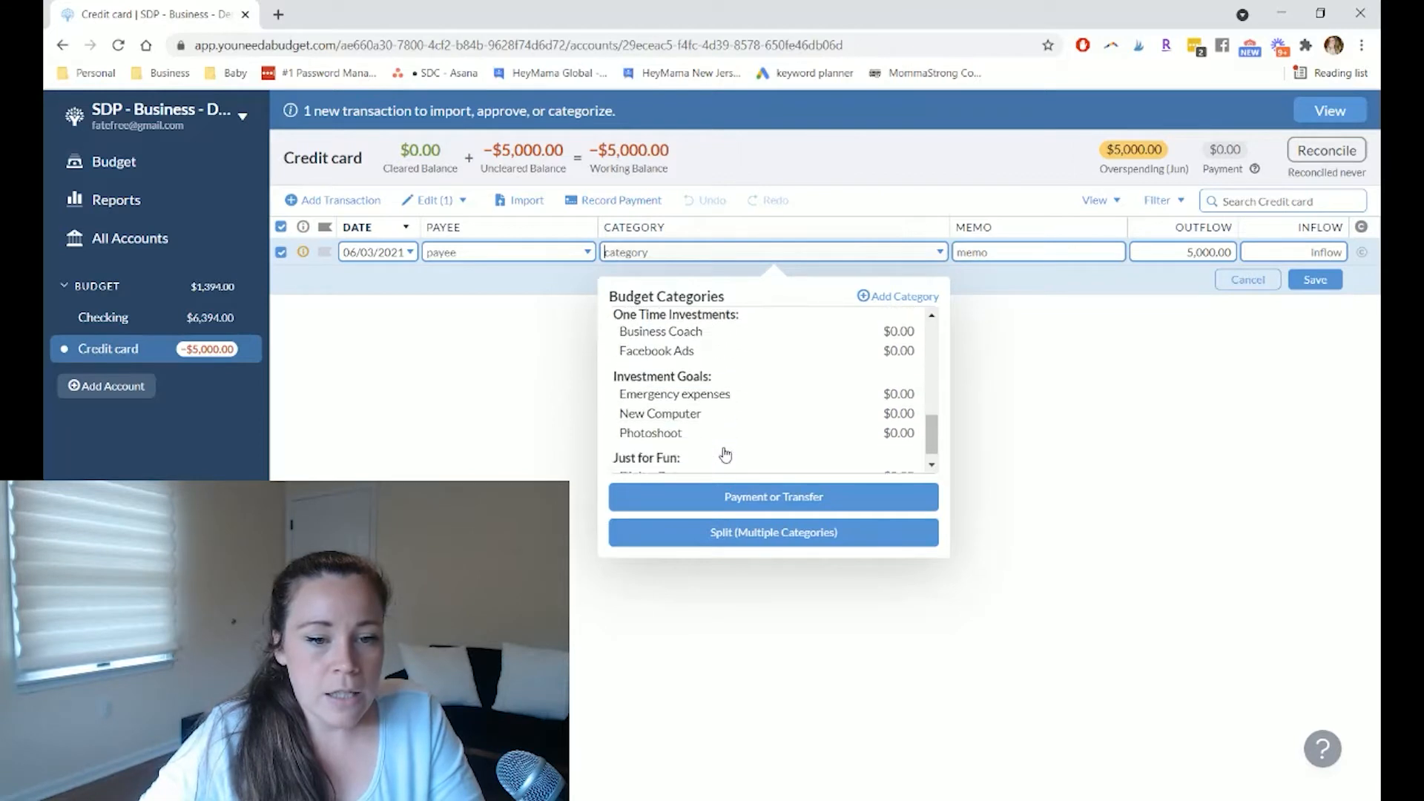
scroll(725, 454, down, 1)
scroll(726, 454, up, 10)
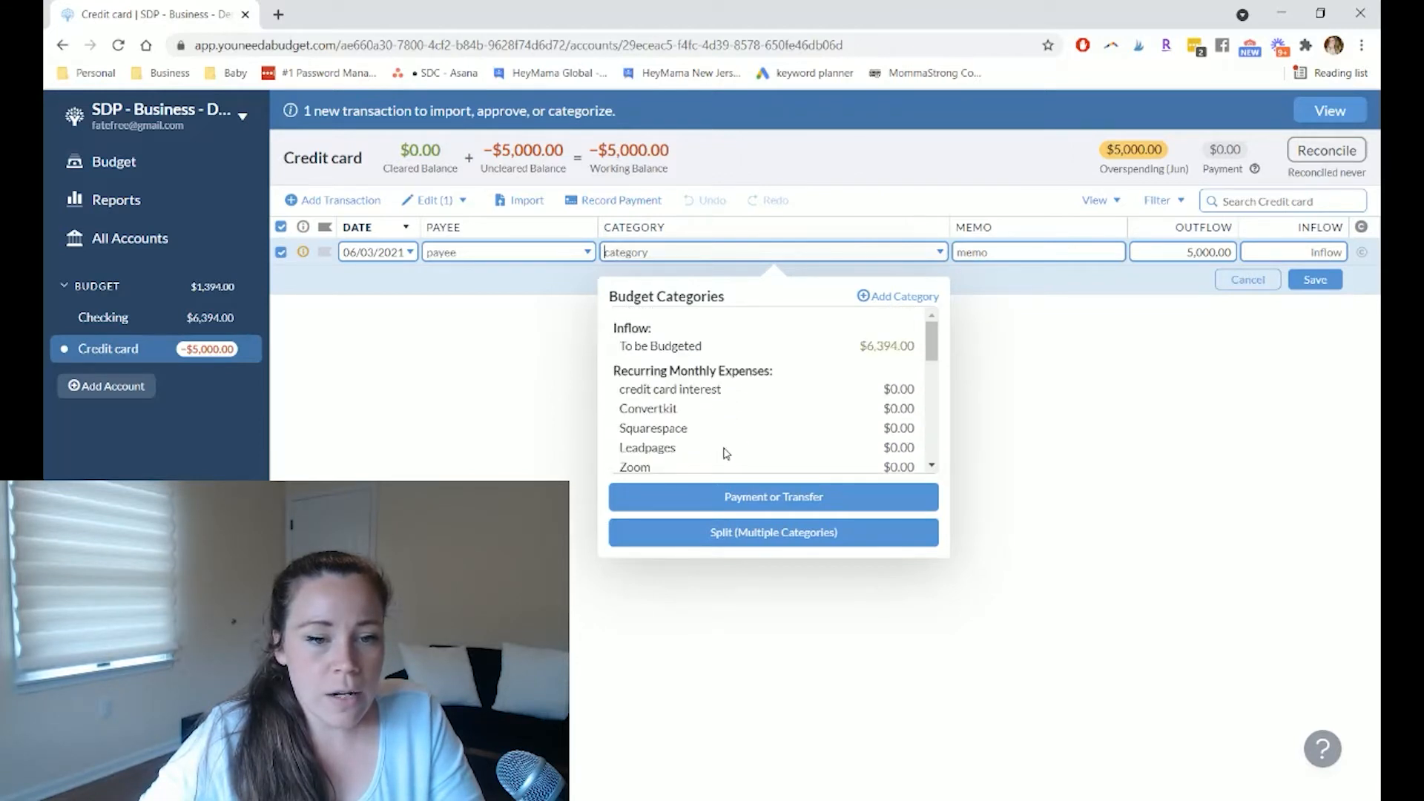
scroll(769, 356, down, 3)
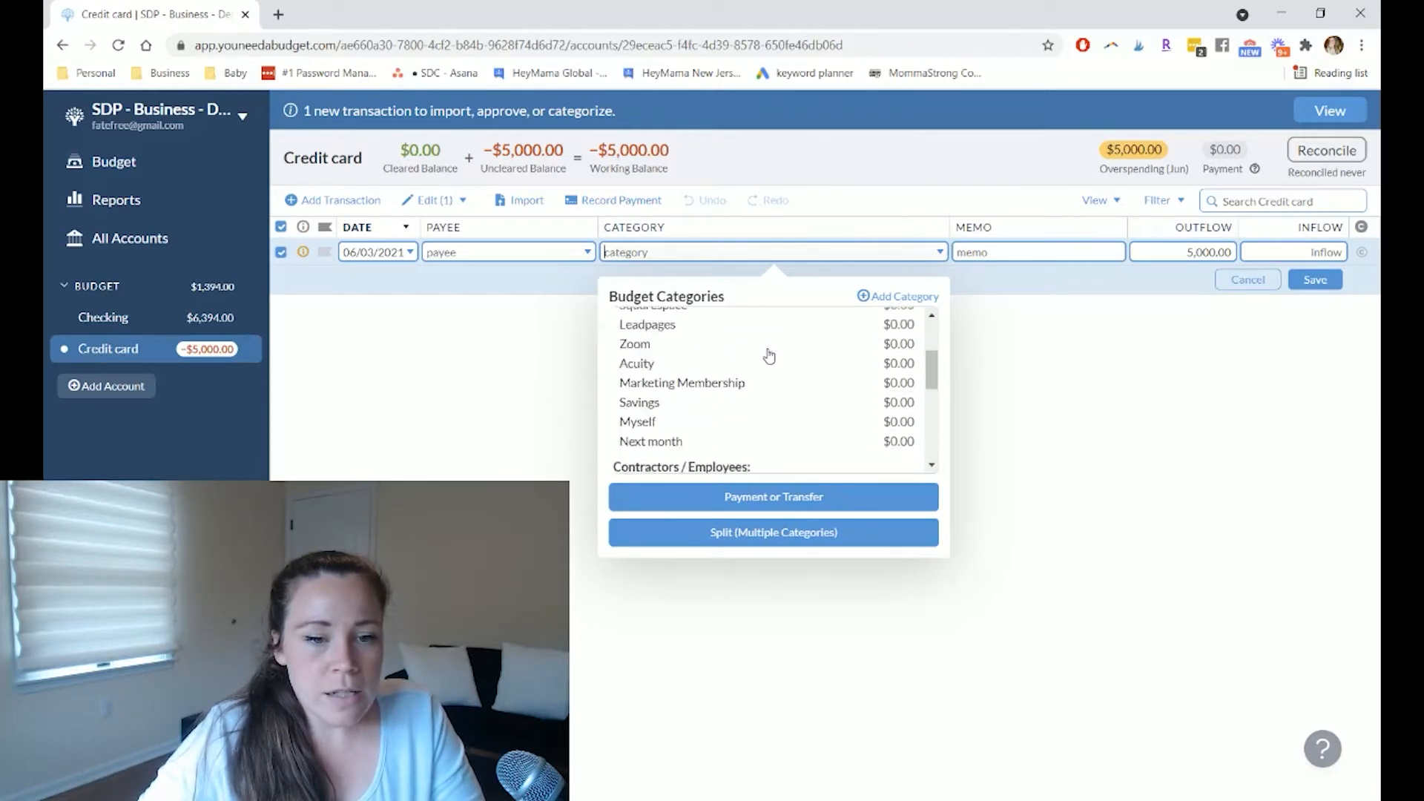
scroll(769, 356, down, 5)
click(1116, 350)
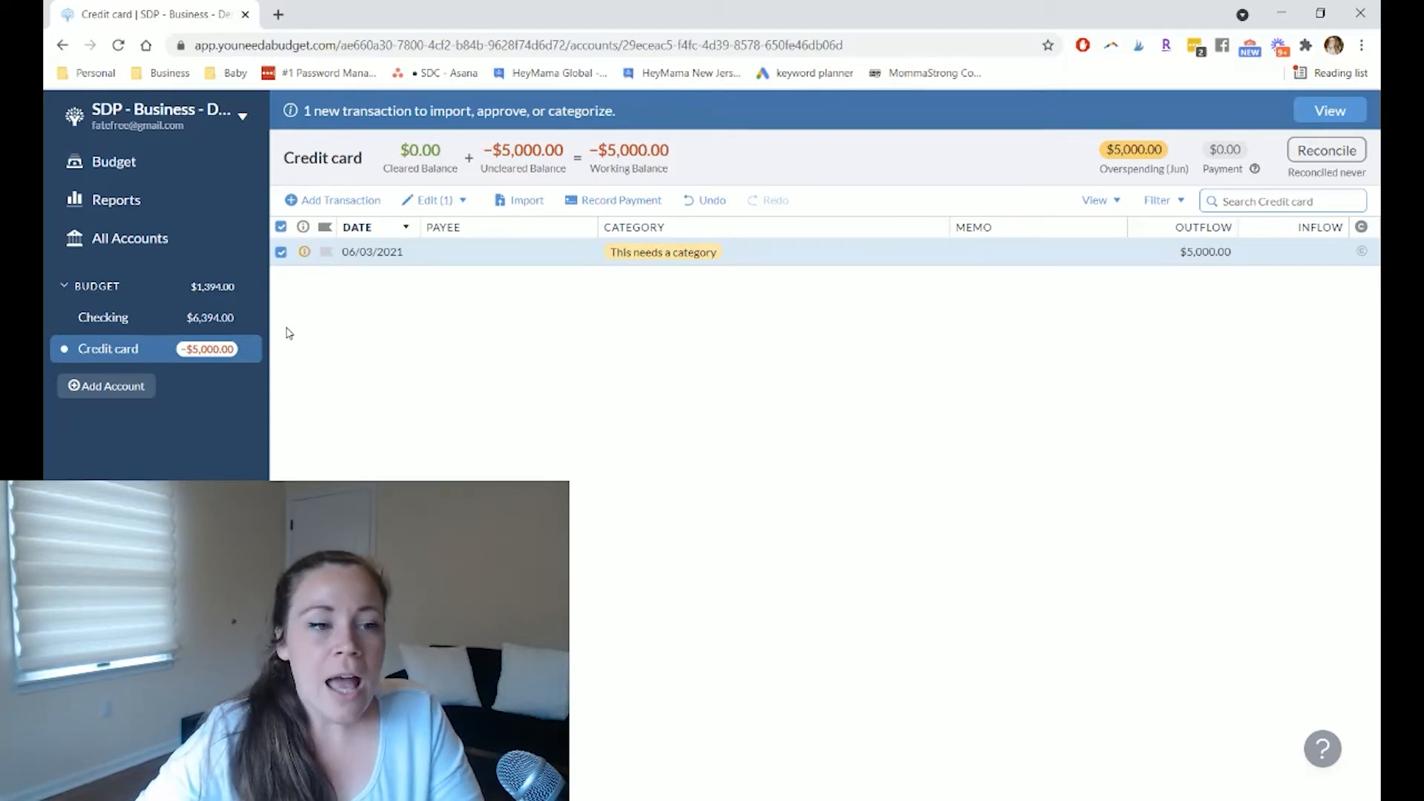
Review the June 2021 budget, checking the amount to be budgeted, the uncategorized transactions and the expense categories.
click(117, 163)
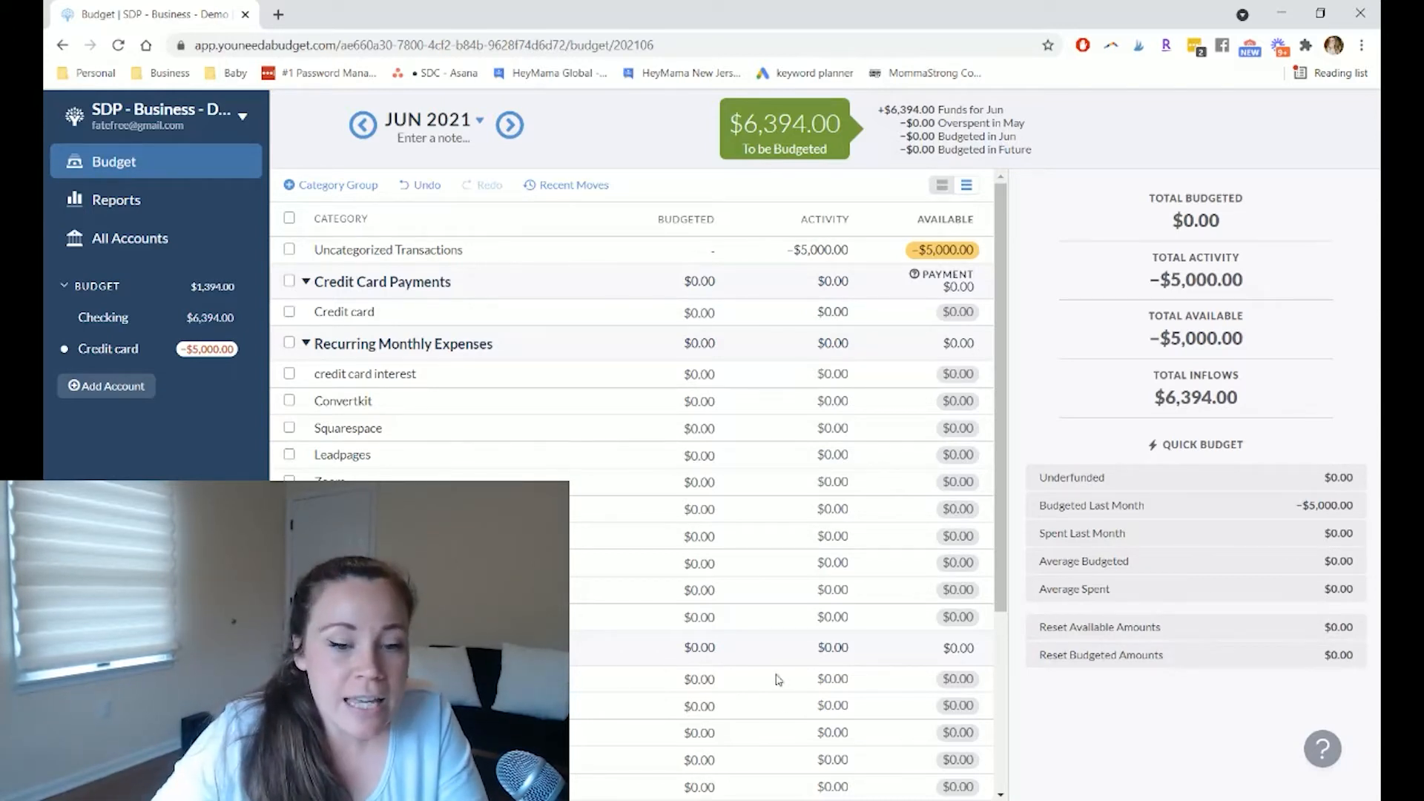
click(698, 575)
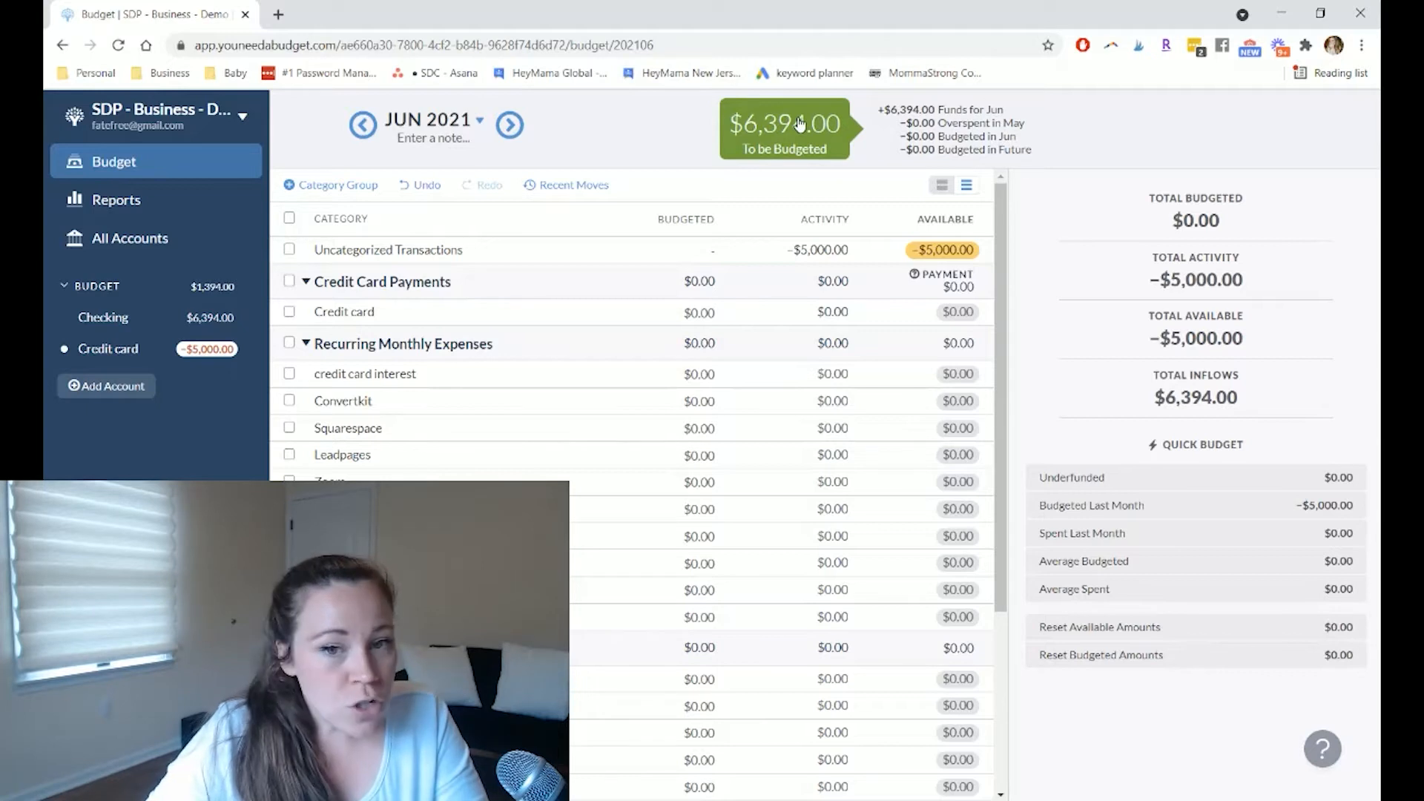
mouse_move(957, 259)
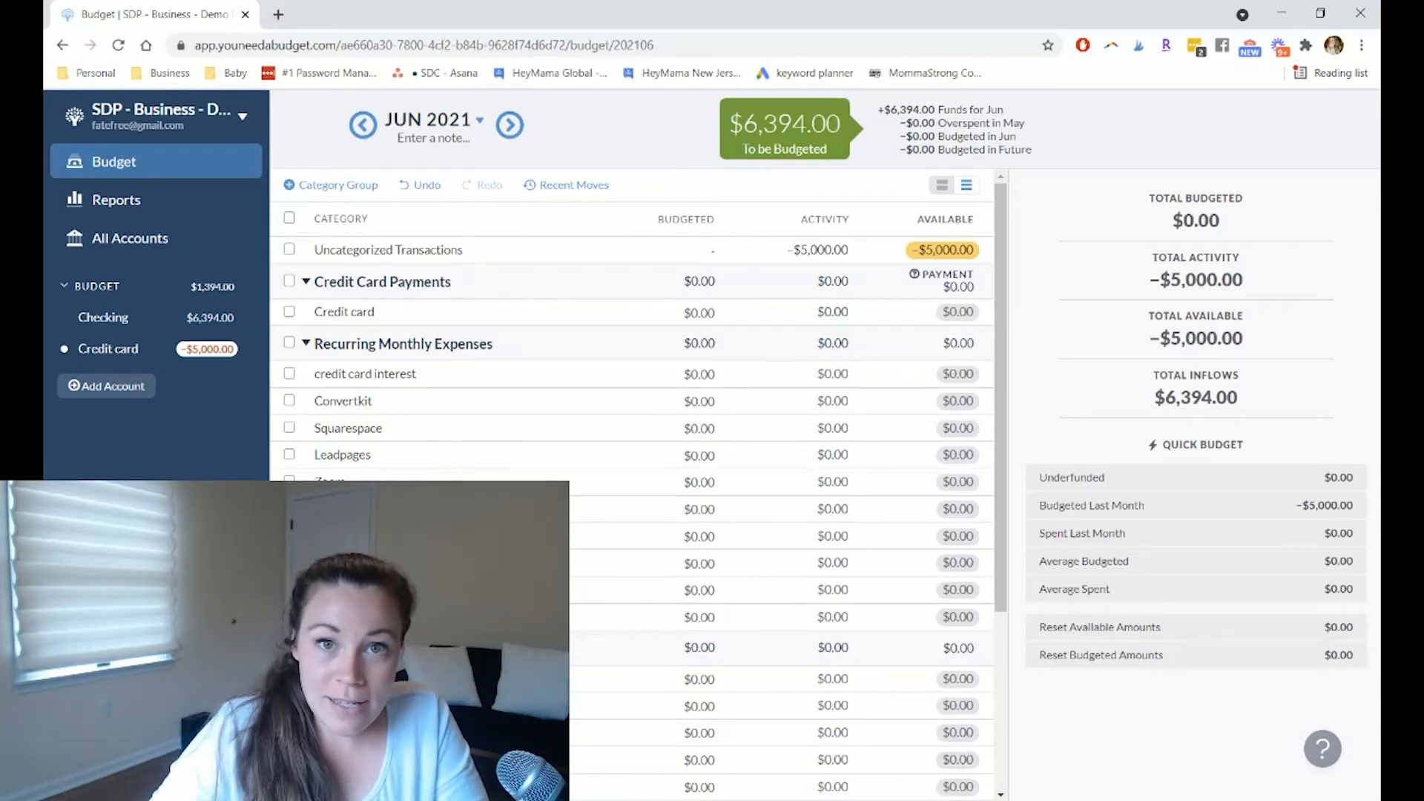
scroll(630, 482, down, 3)
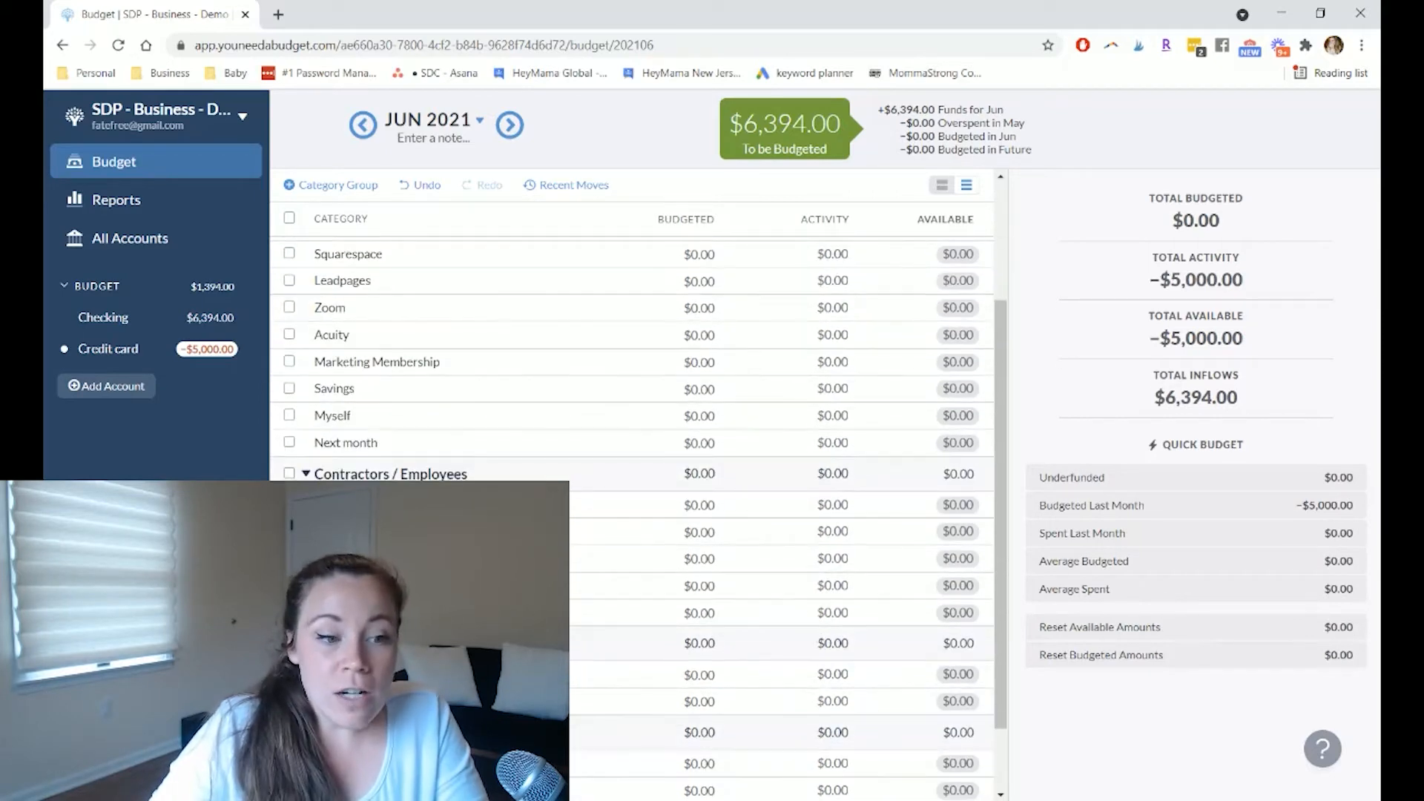
scroll(631, 482, up, 3)
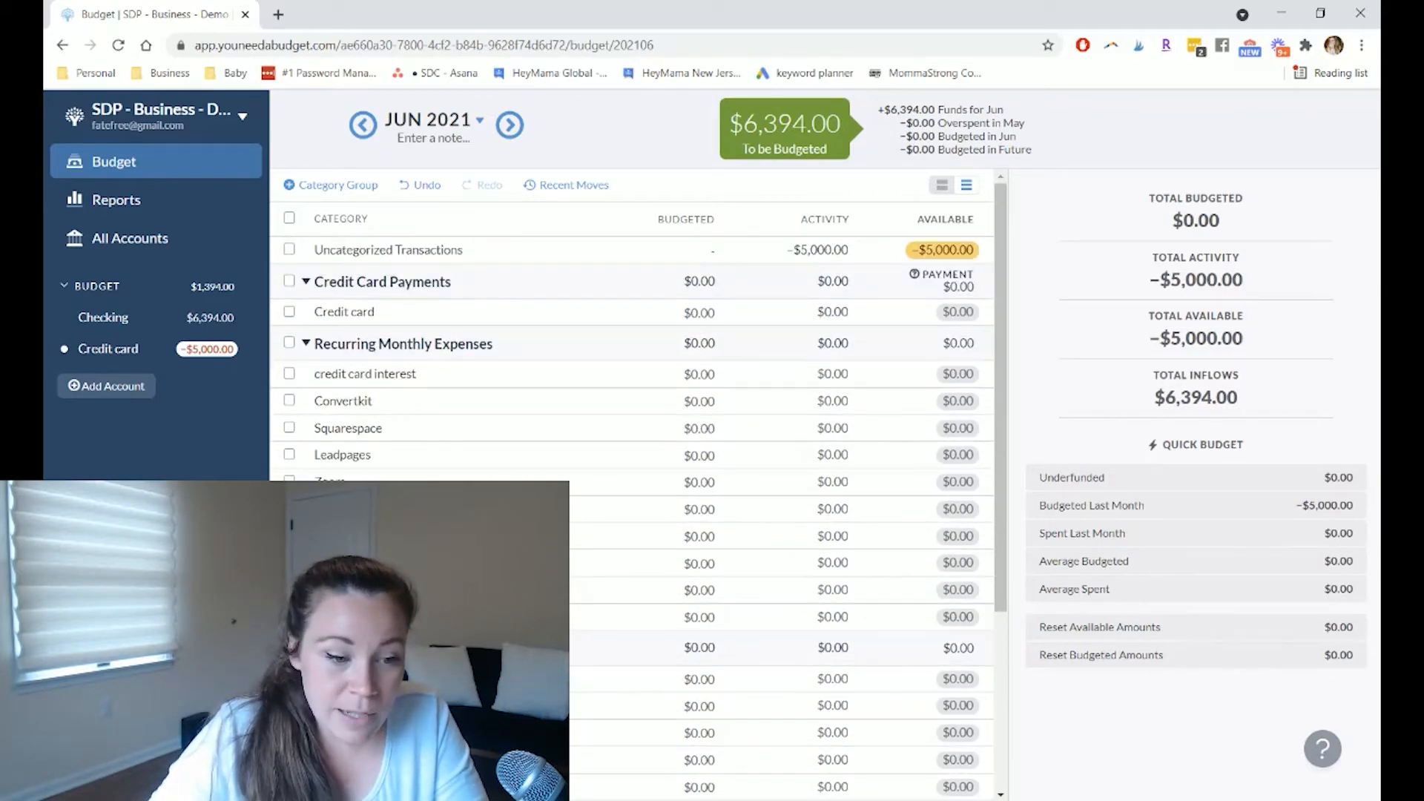
scroll(631, 482, down, 5)
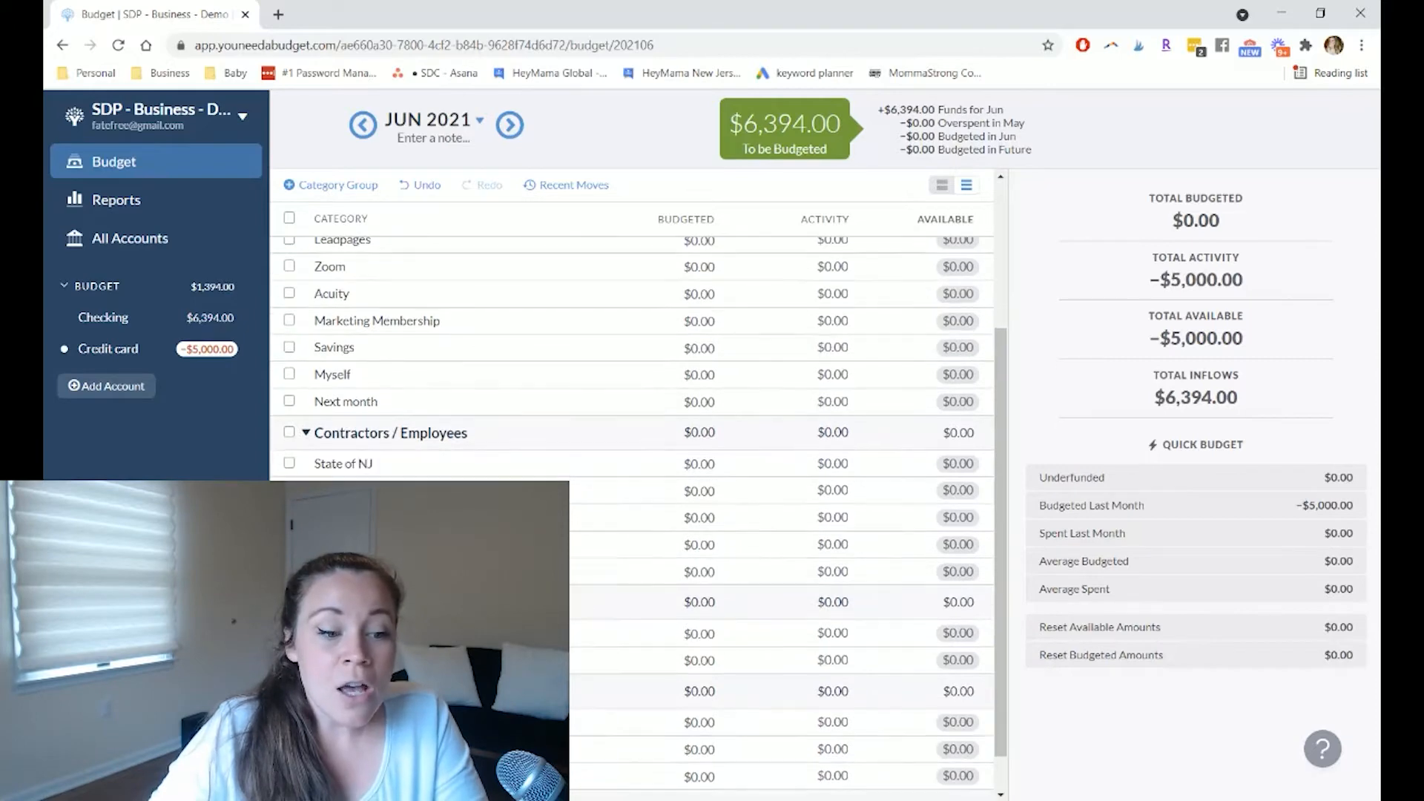
scroll(620, 571, up, 5)
click(620, 569)
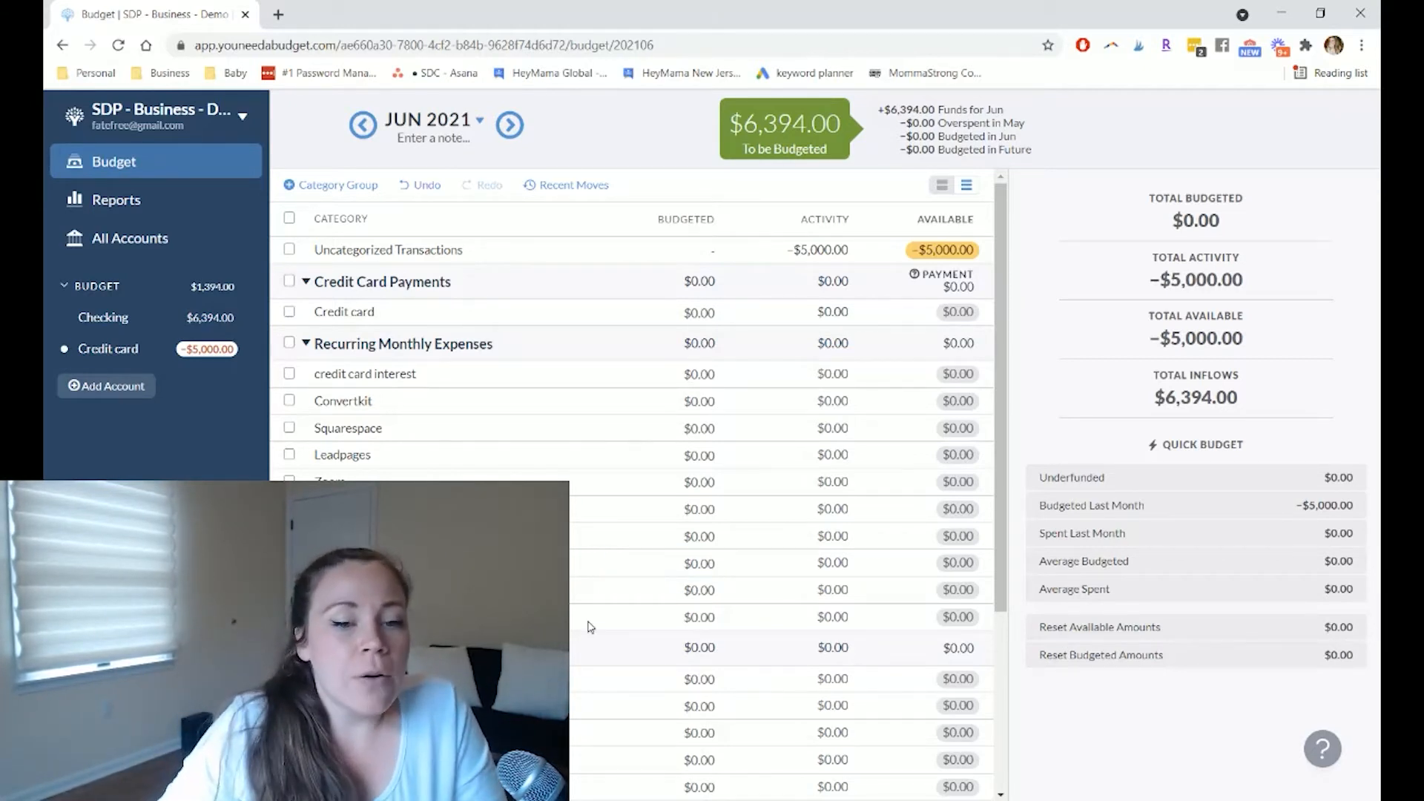
Budget 70 for credit card interest under Recurring Monthly Expenses in June 2021 and deselect the category.
click(711, 374)
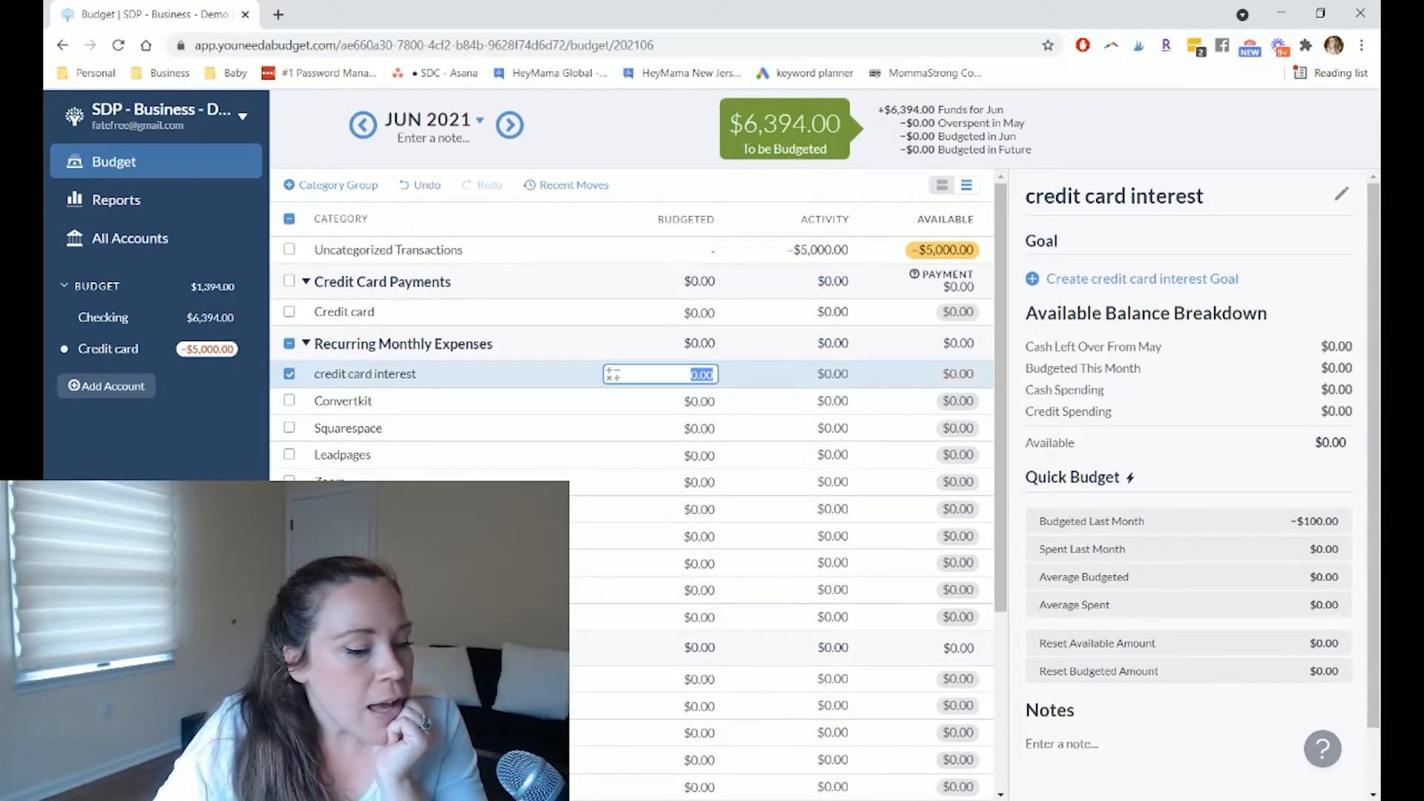
click(59, 798)
click(549, 619)
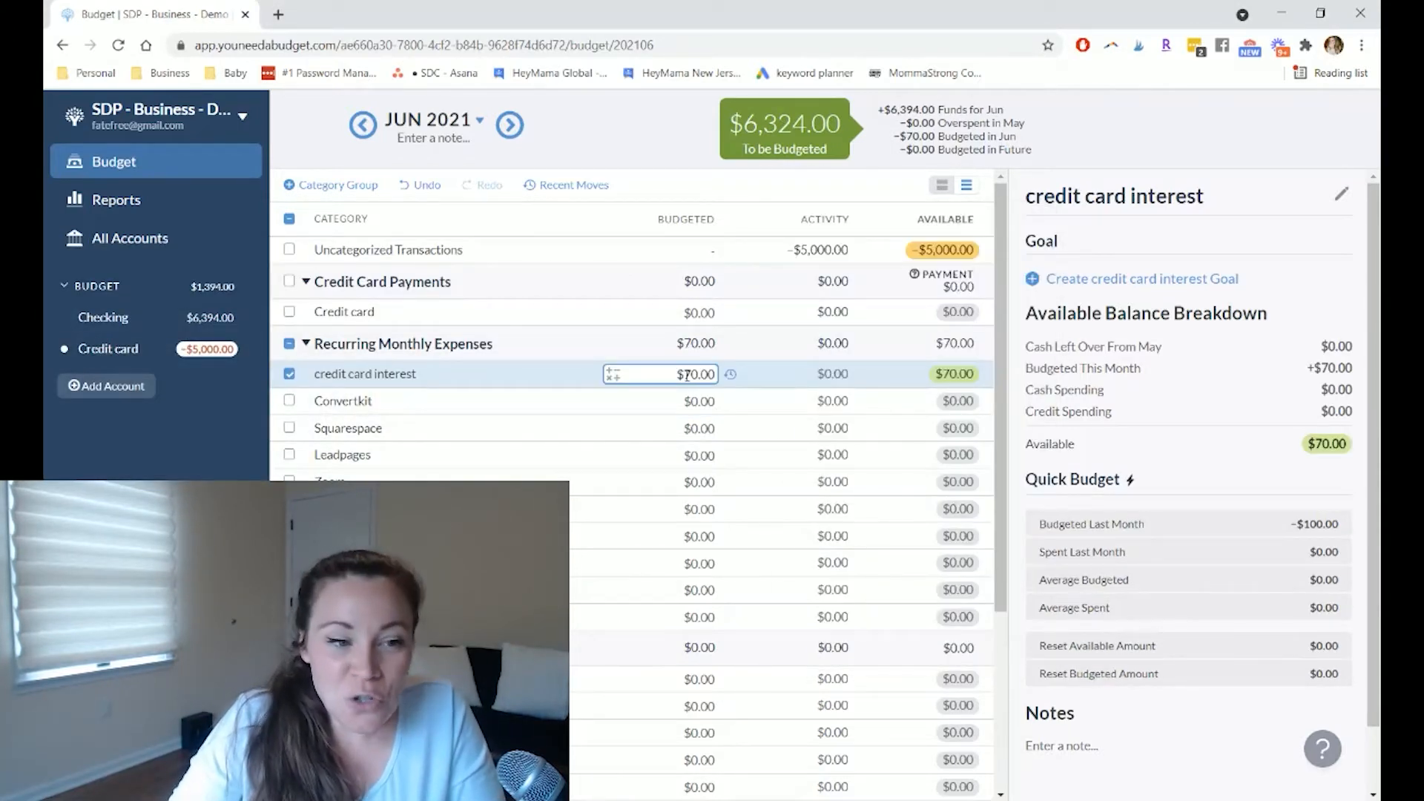
click(289, 374)
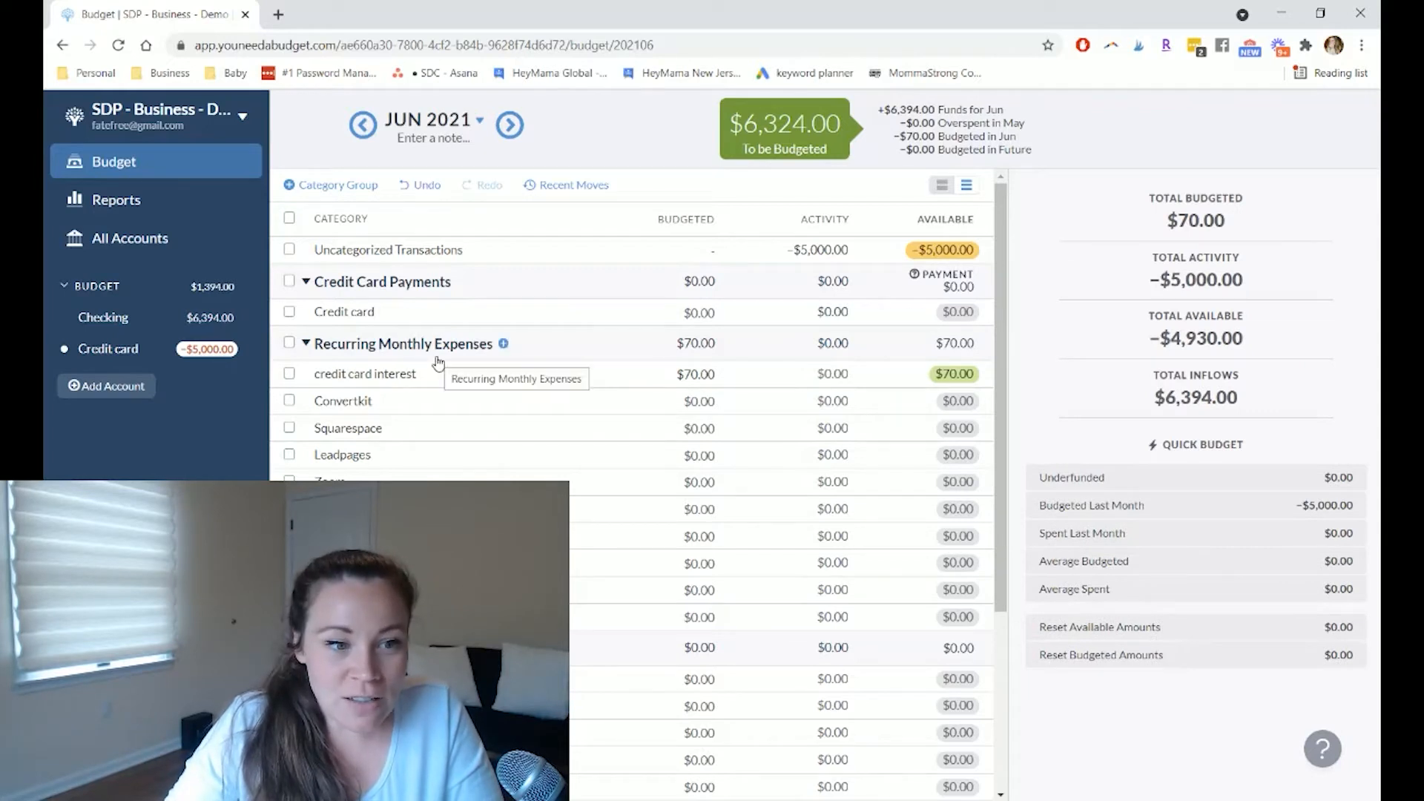
Budget 49 for Convertkit and 26 for Squarespace under Recurring Monthly Expenses.
click(705, 402)
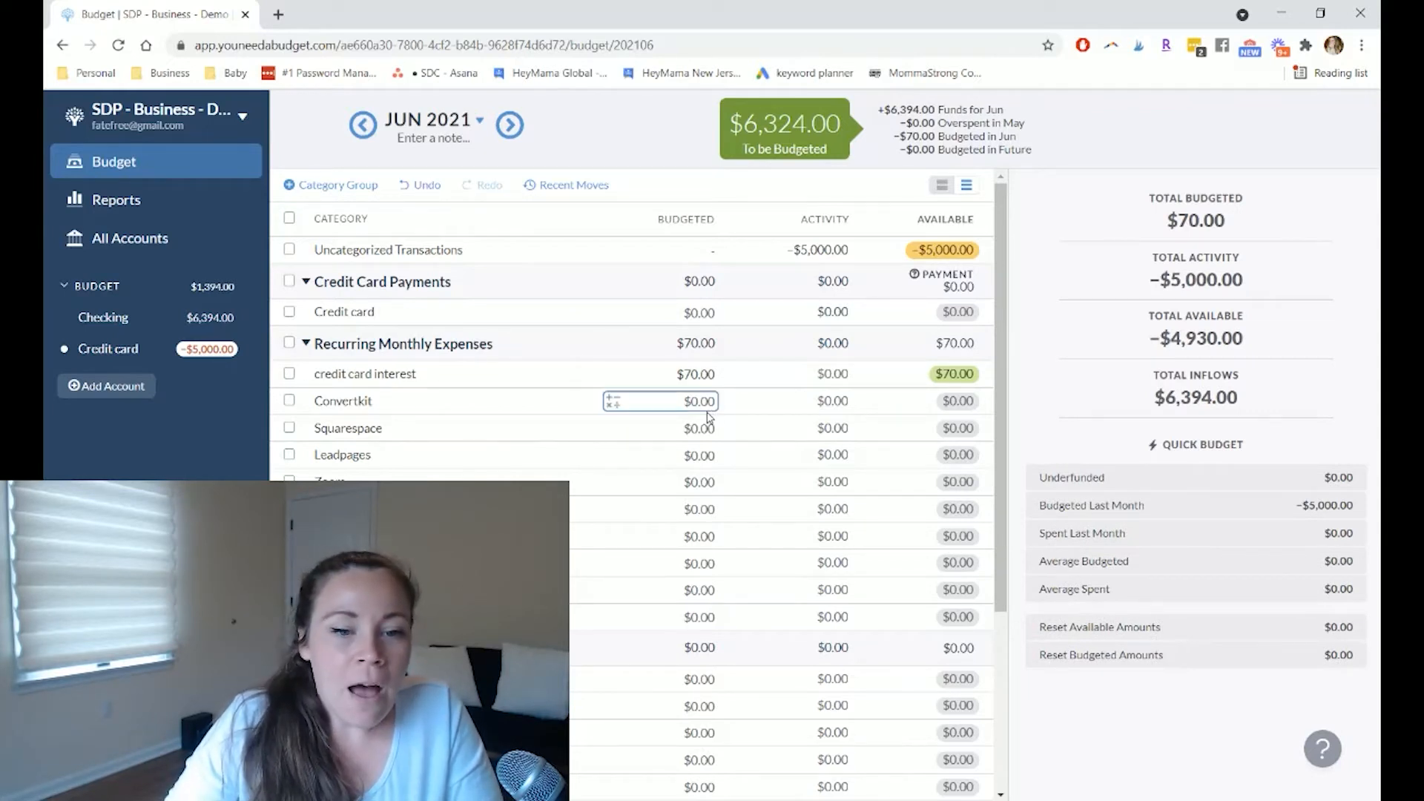
click(703, 403)
text(49)
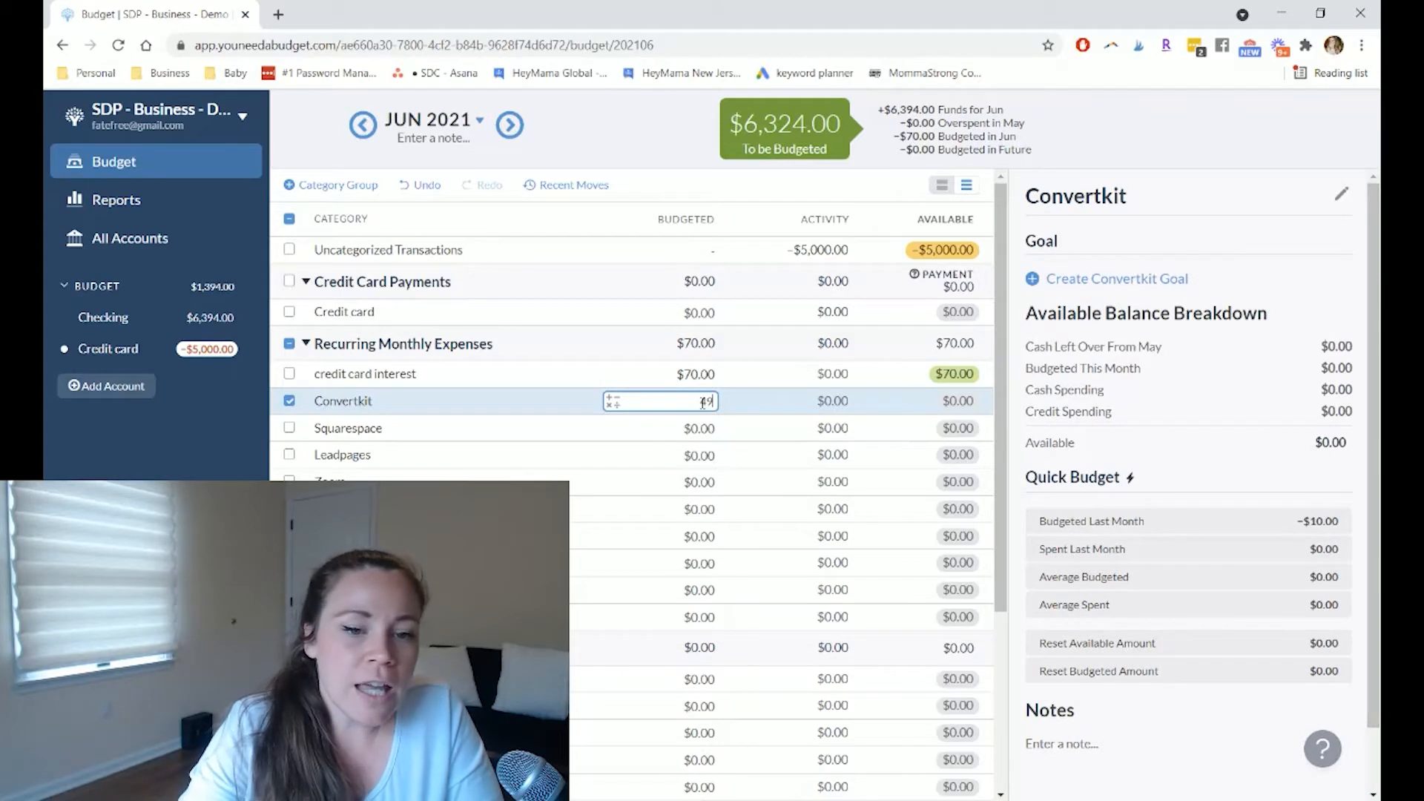
key(Return)
click(708, 429)
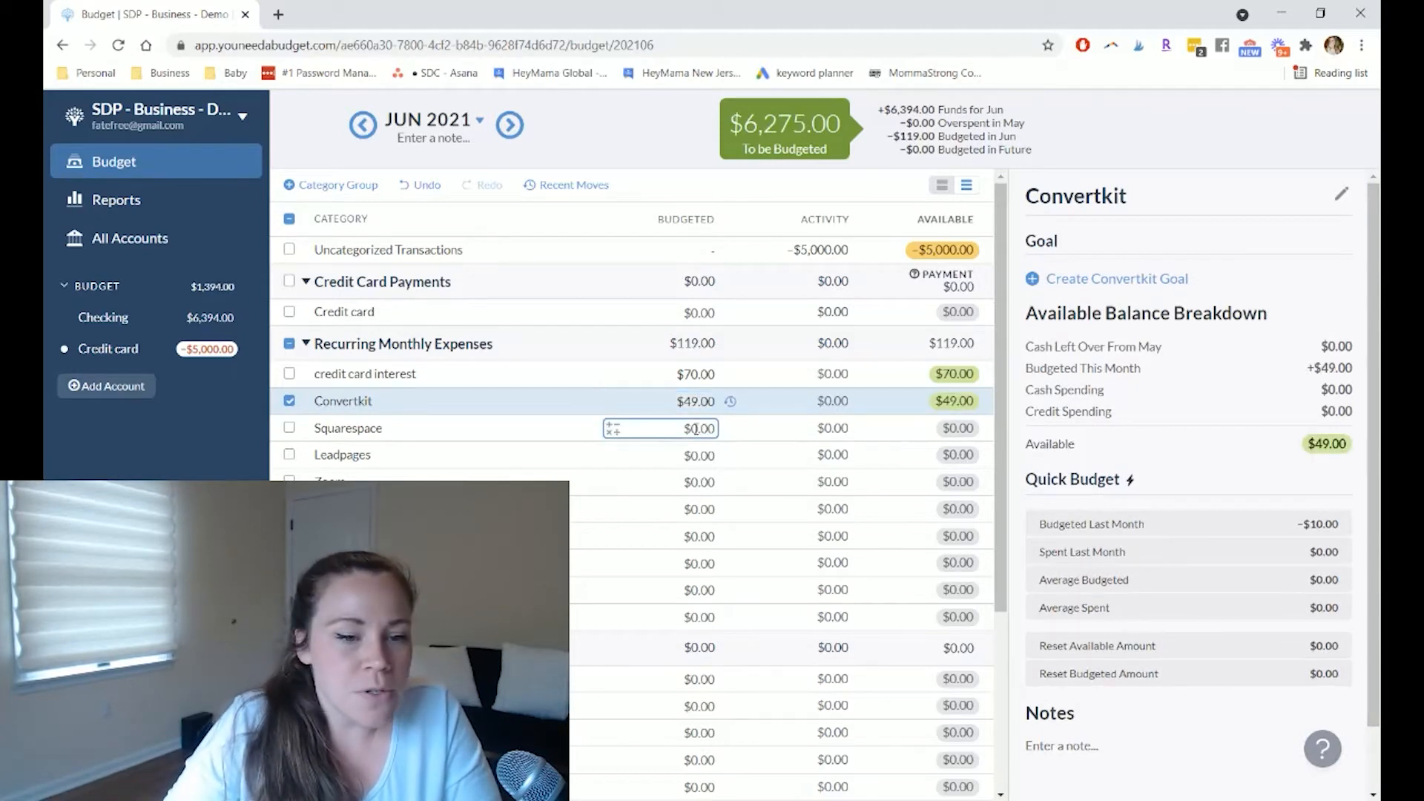
text(26)
key(Return)
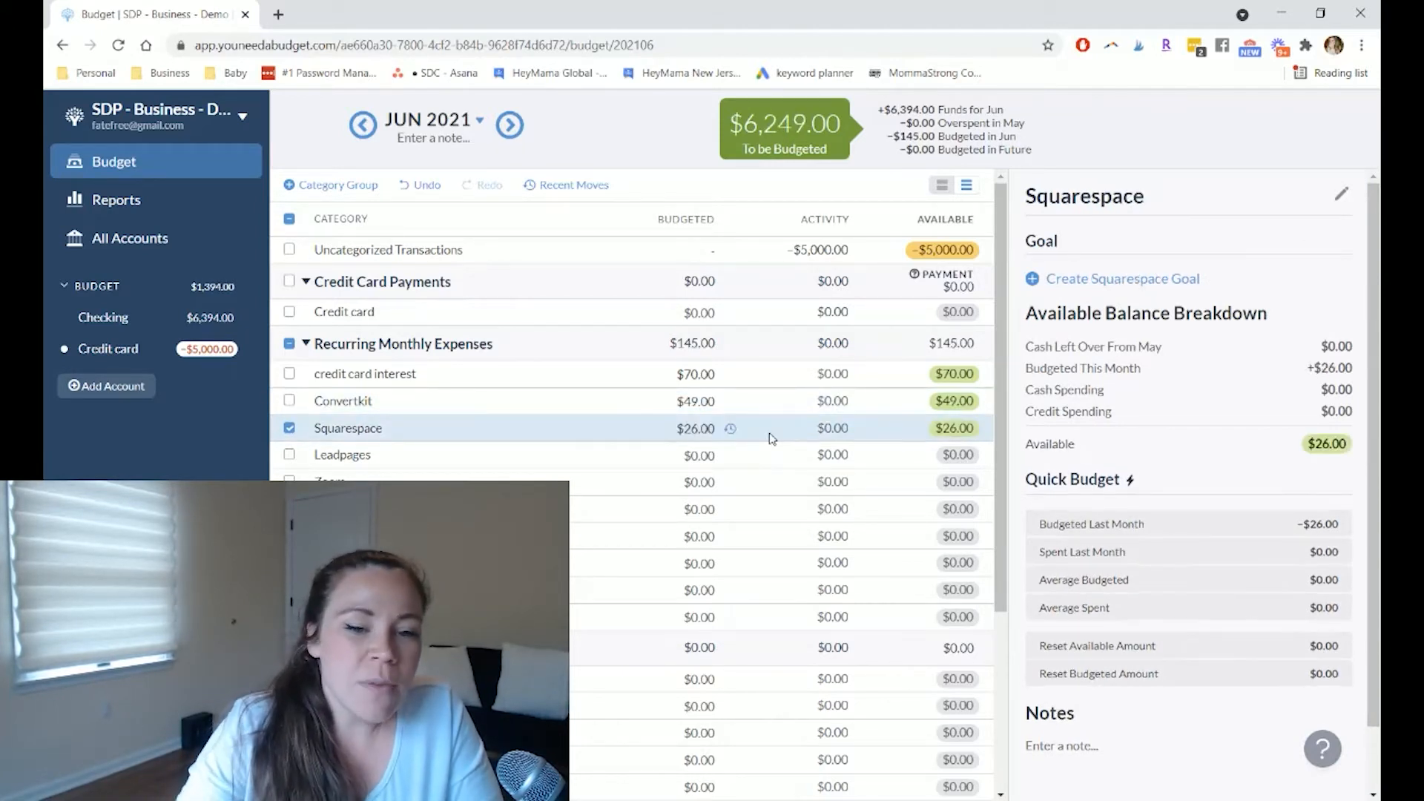
Budget 39 for Leadpages and 15 for Zoom under Recurring Monthly Expenses.
click(701, 454)
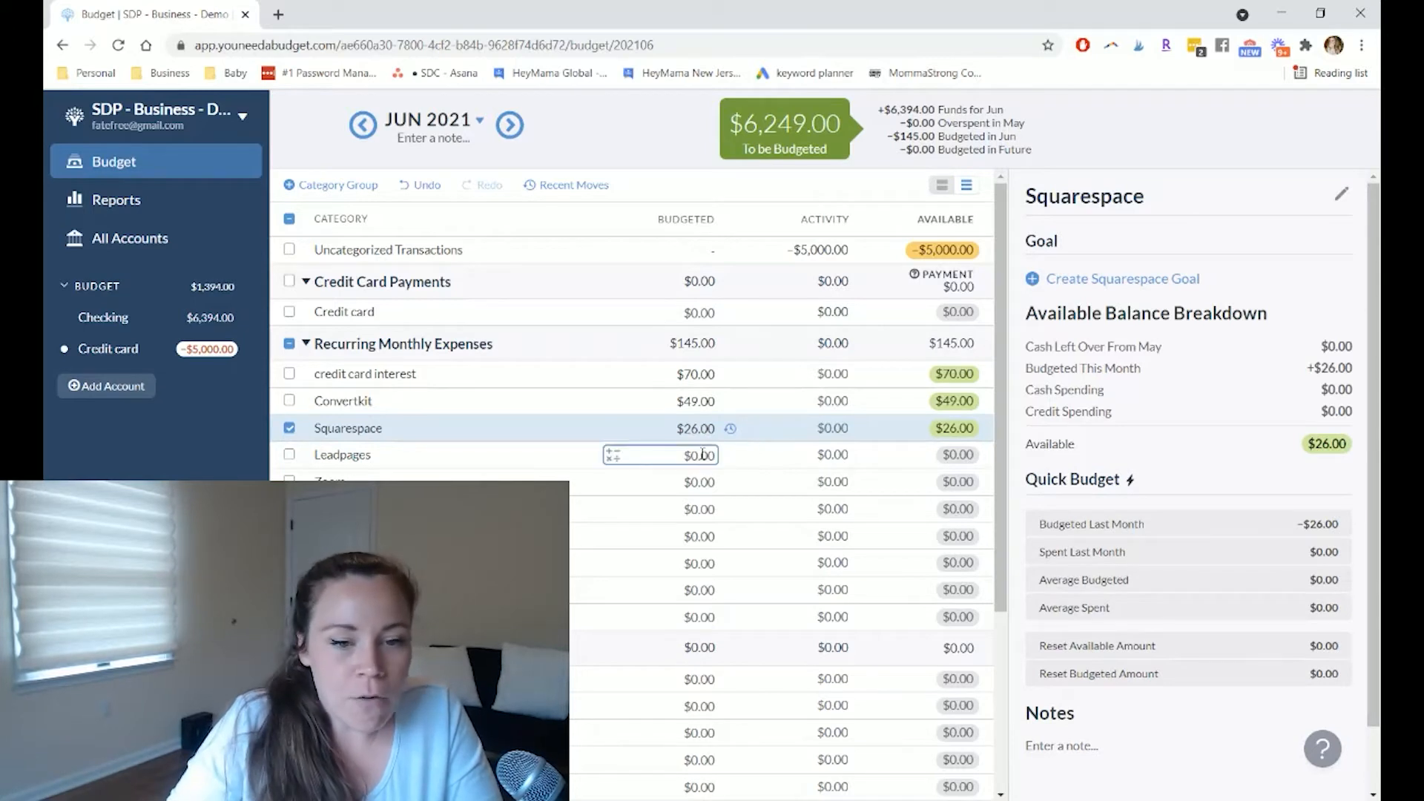
text(39)
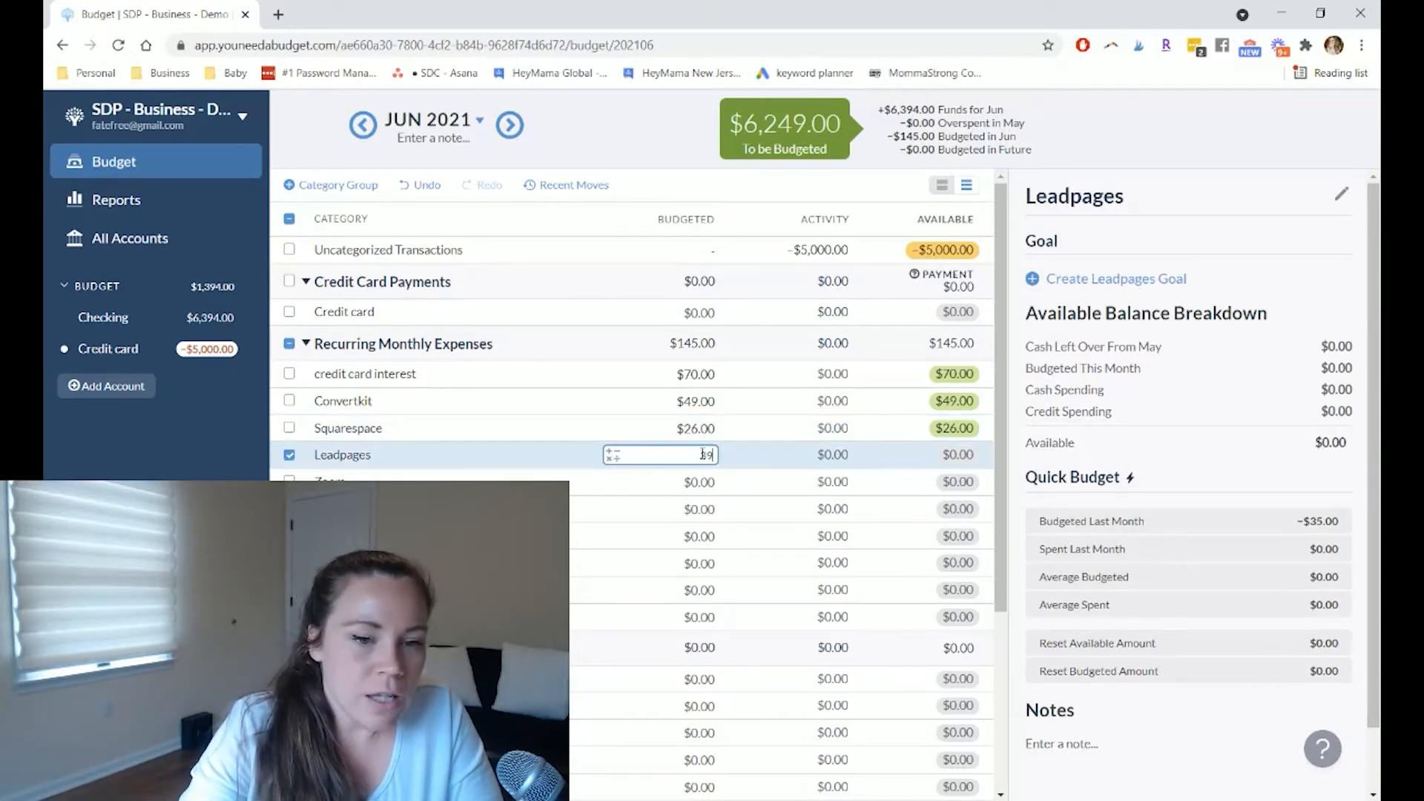
key(Return)
click(698, 492)
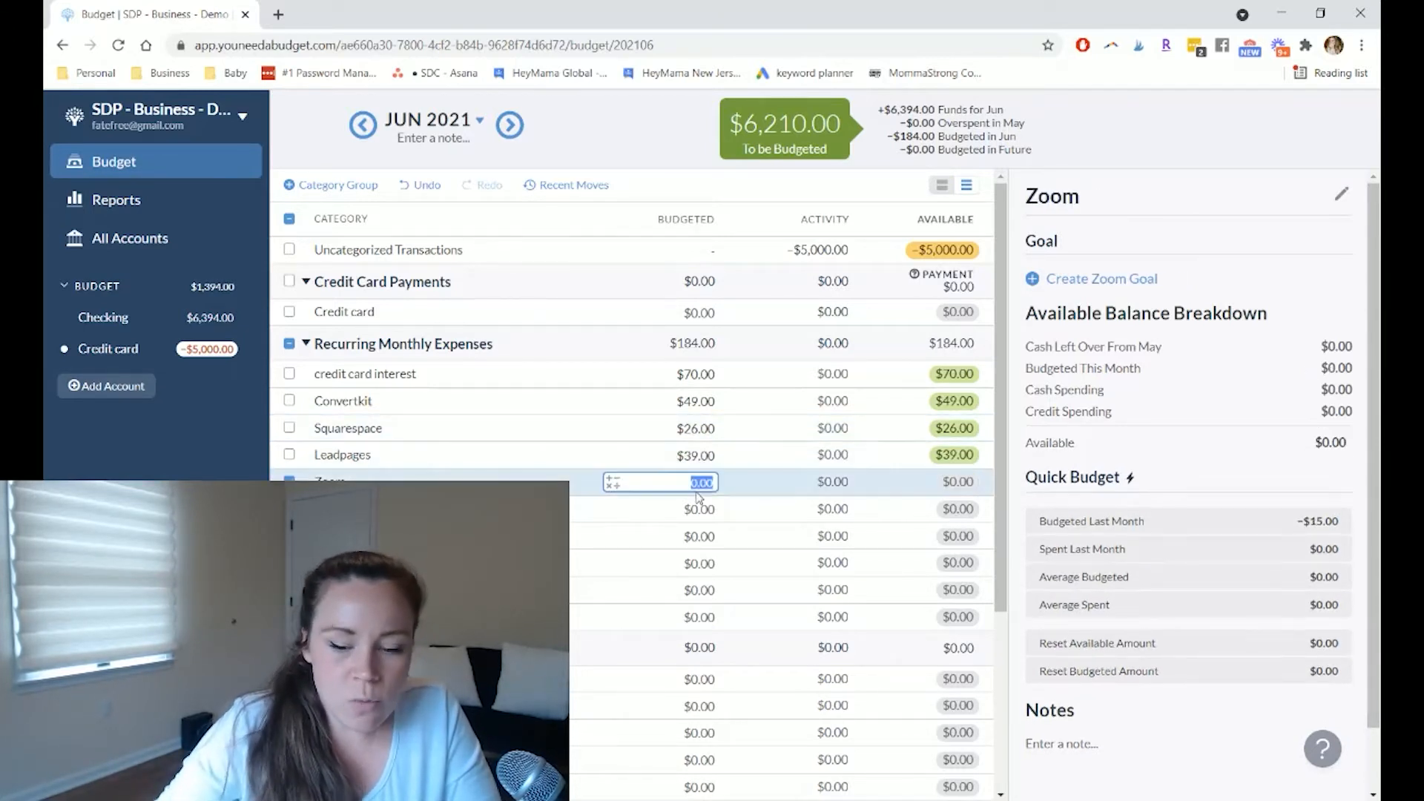
text(15)
key(Return)
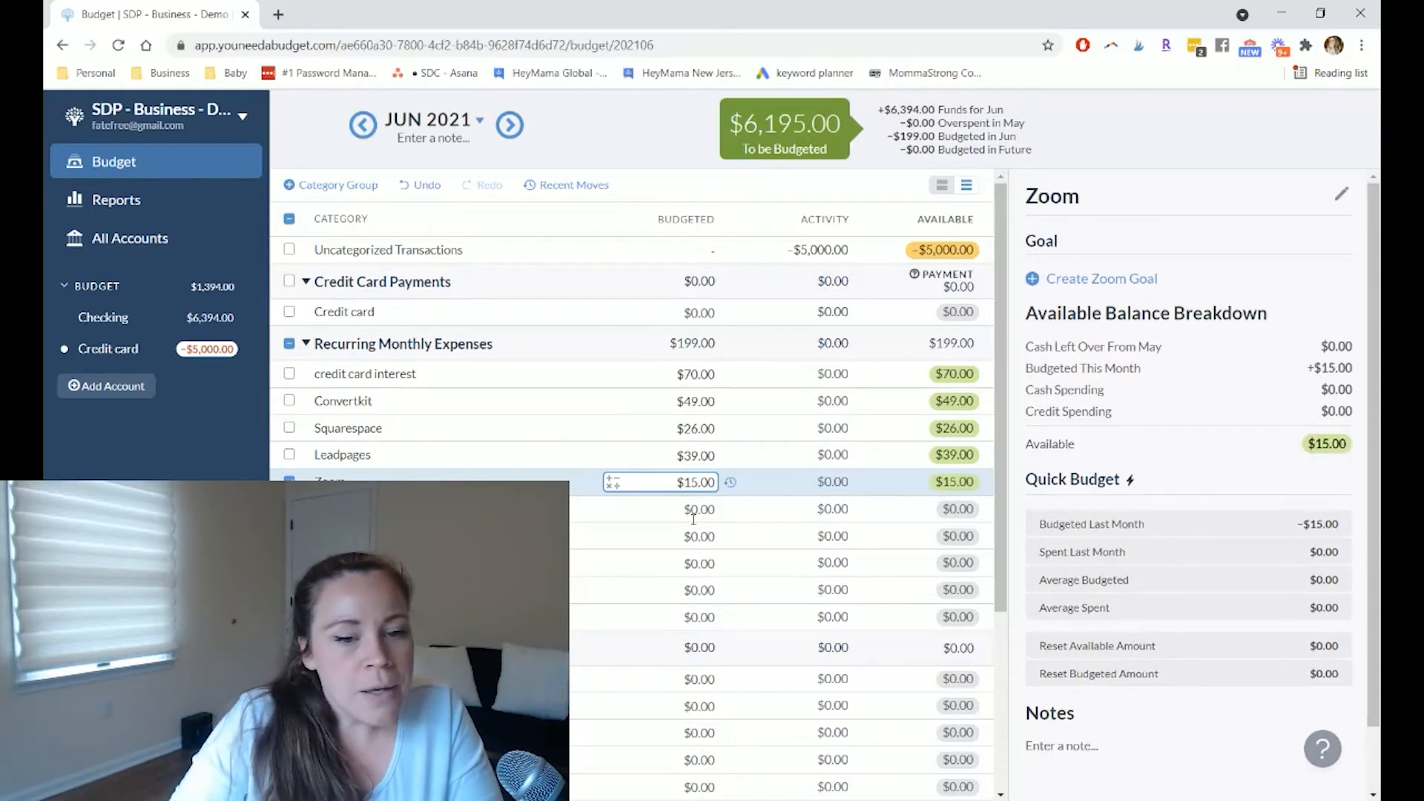
Budget 10 for Acuity and 47 for Marketing Membership, and leave no category selected.
click(697, 511)
text(10)
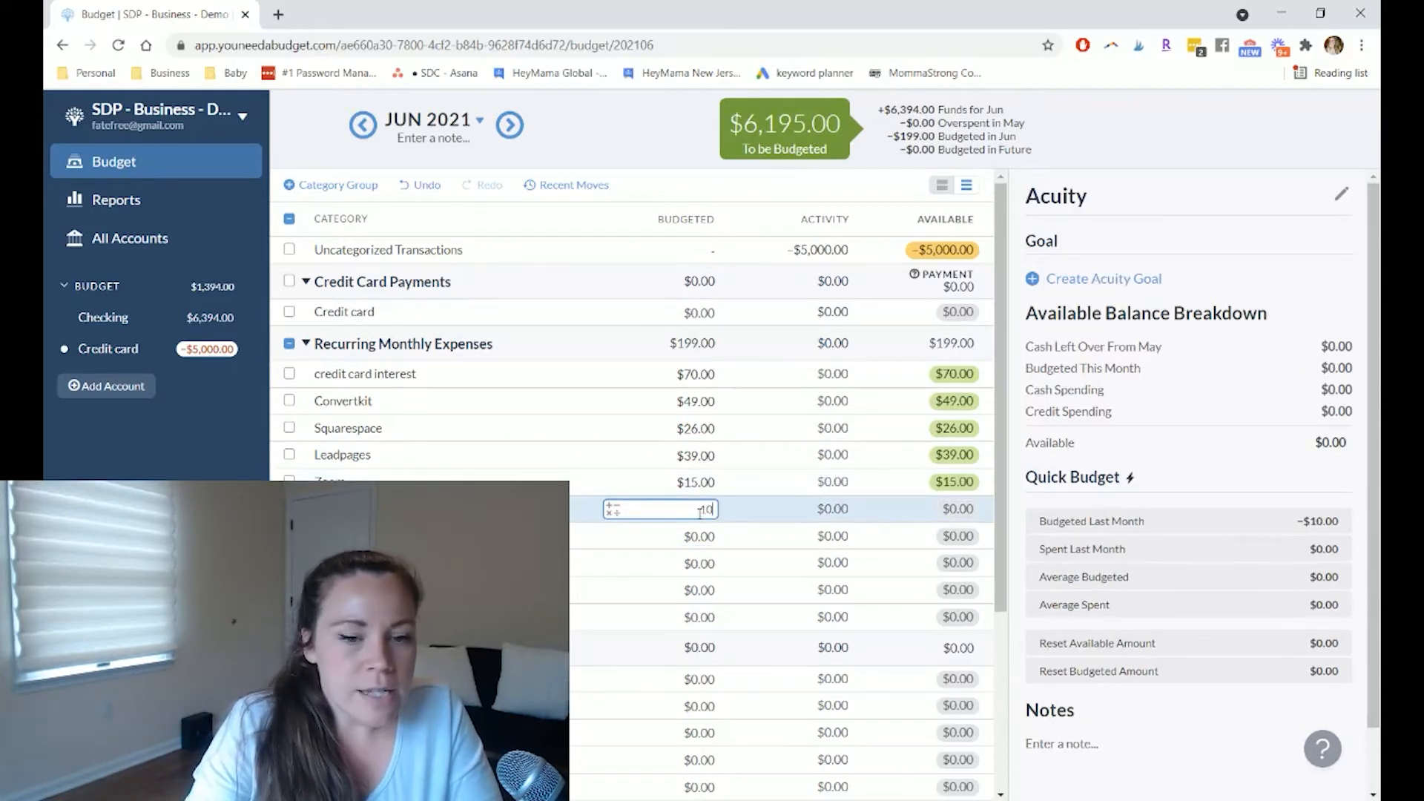
key(Return)
click(697, 535)
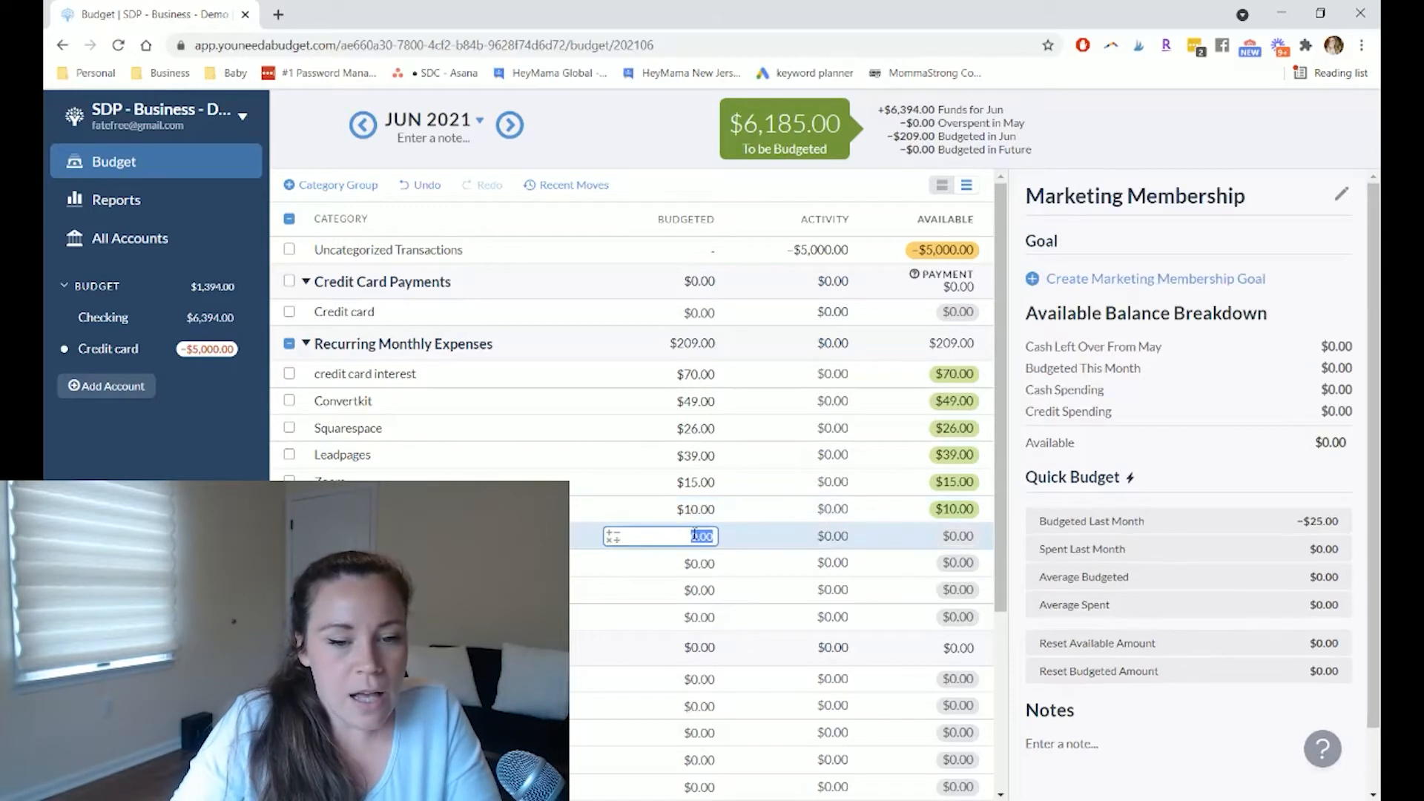
text(47)
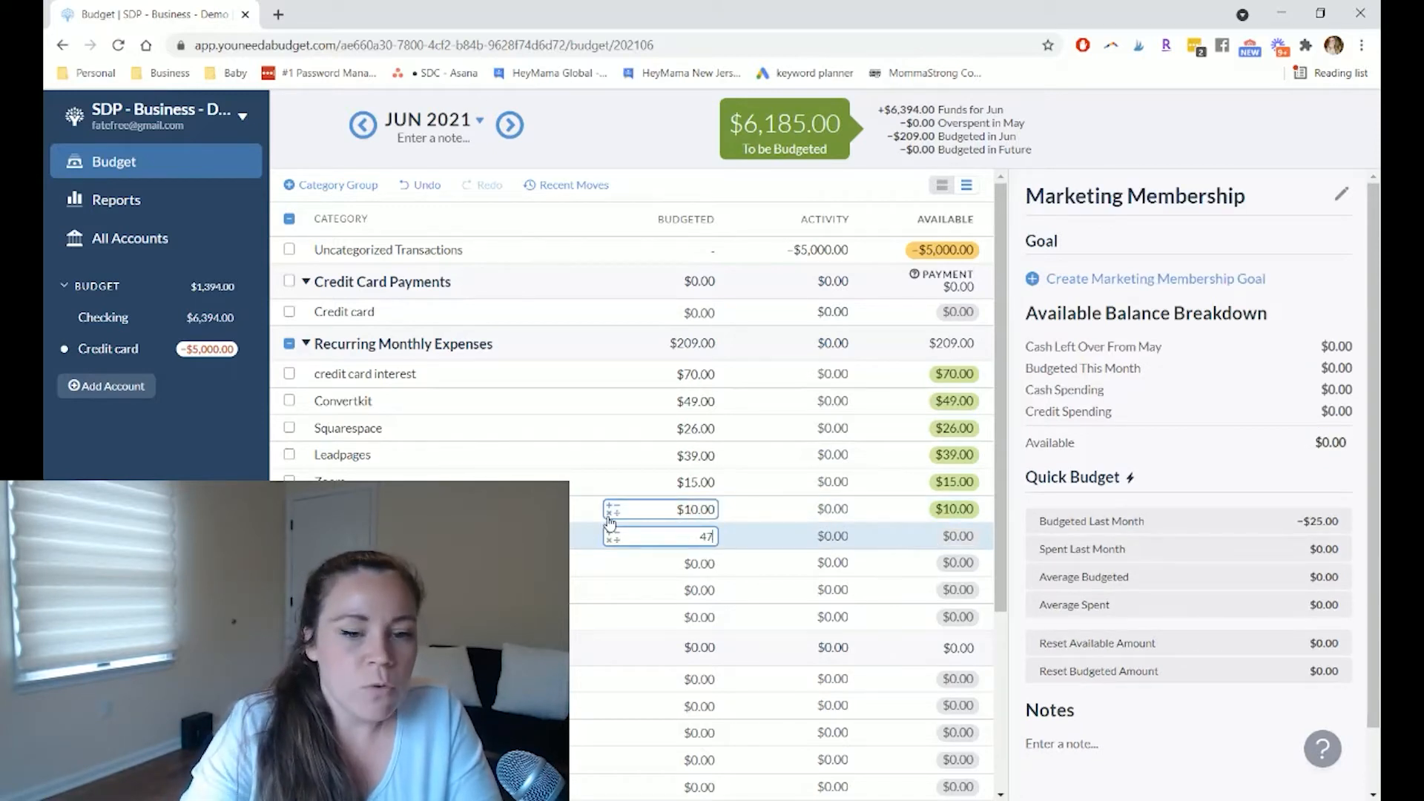
key(Return)
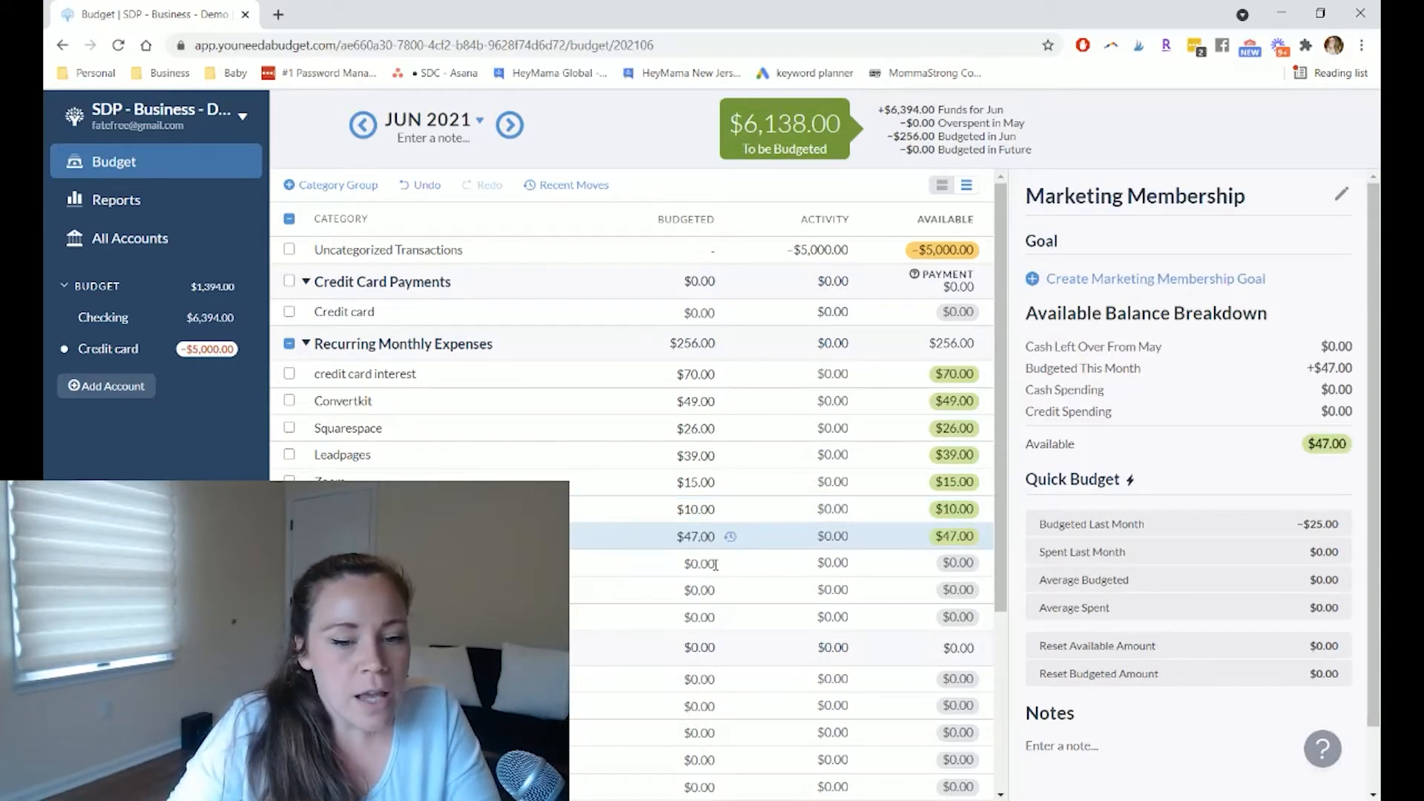
key(Escape)
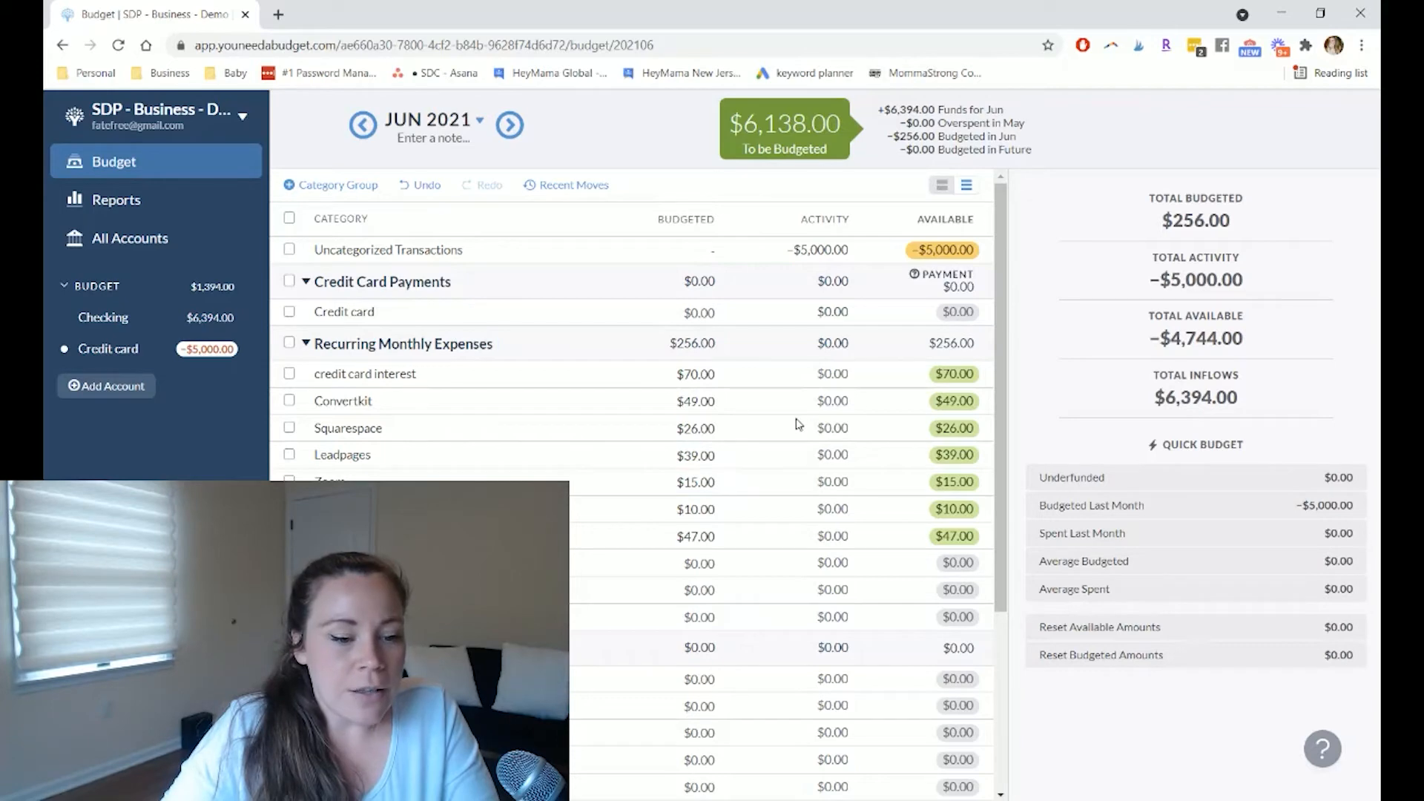
Budget 1500 for the Virtual Assistant category under Contractors / Employees.
scroll(770, 452, down, 5)
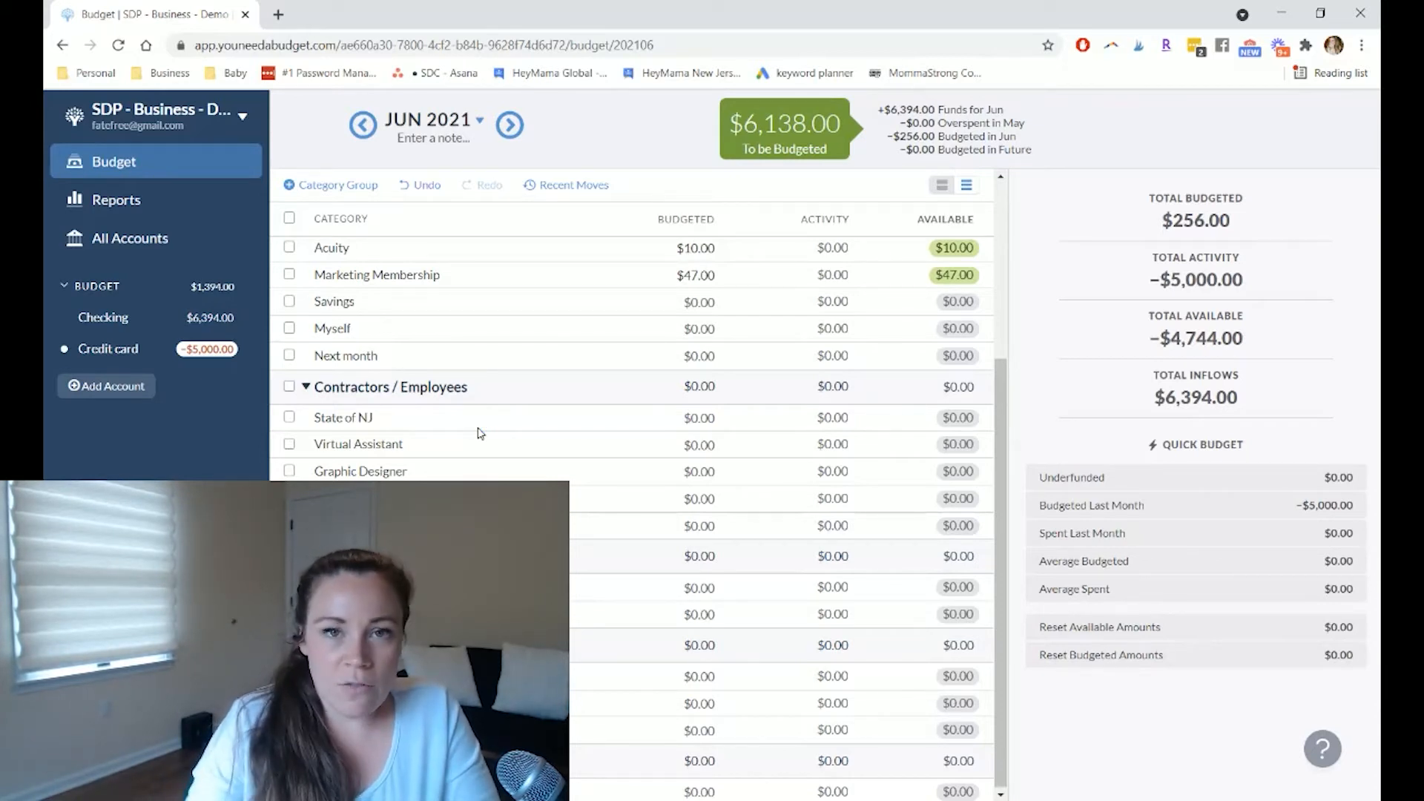
click(710, 445)
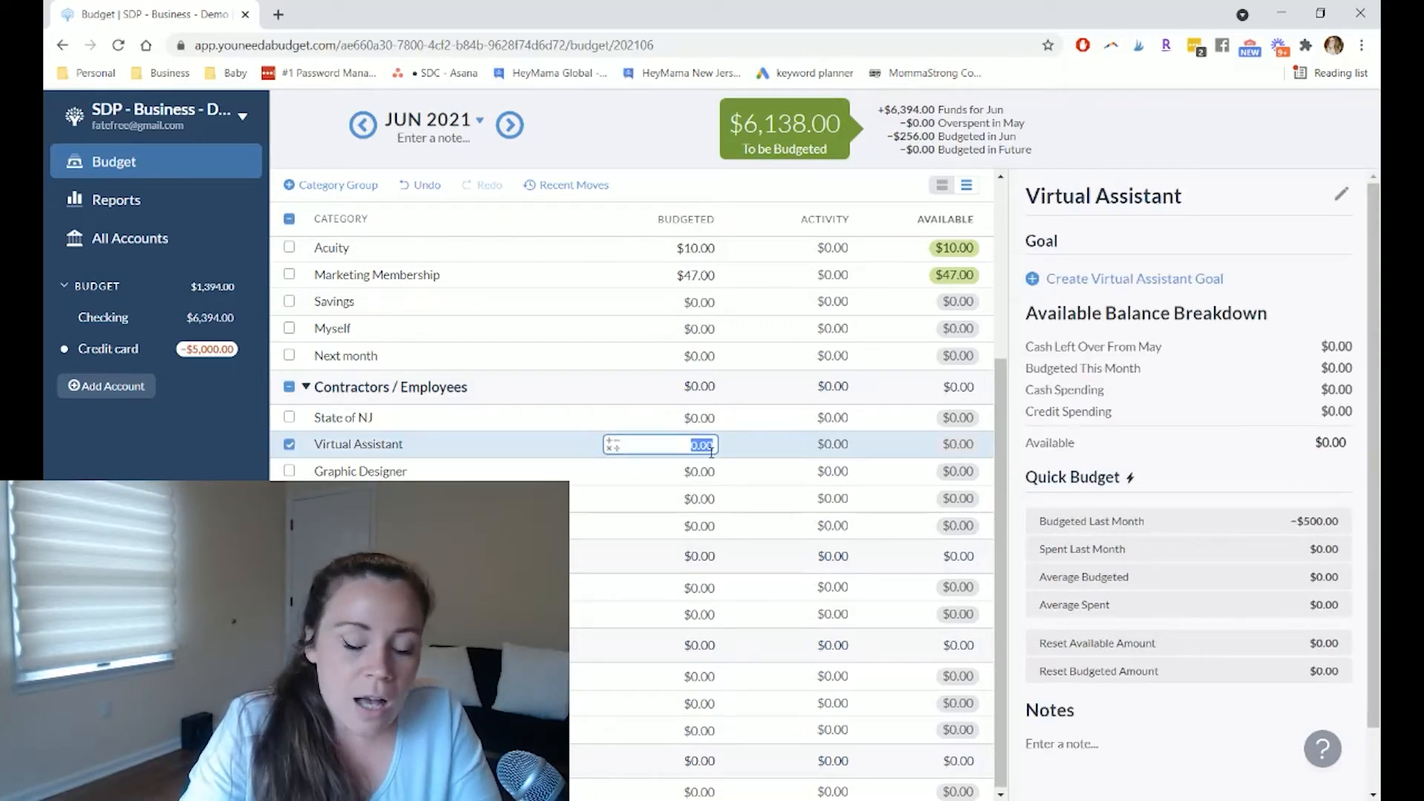
text(1500)
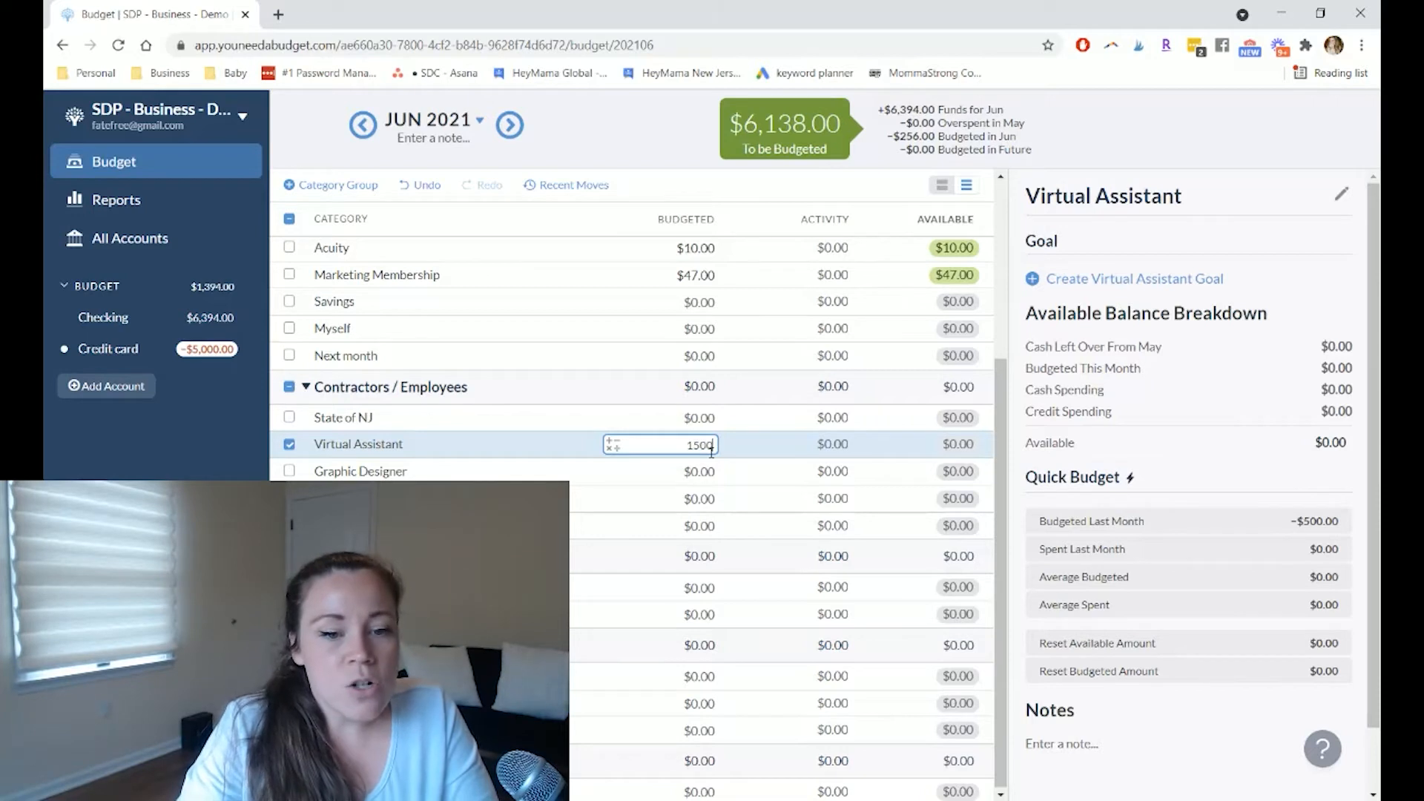
key(Return)
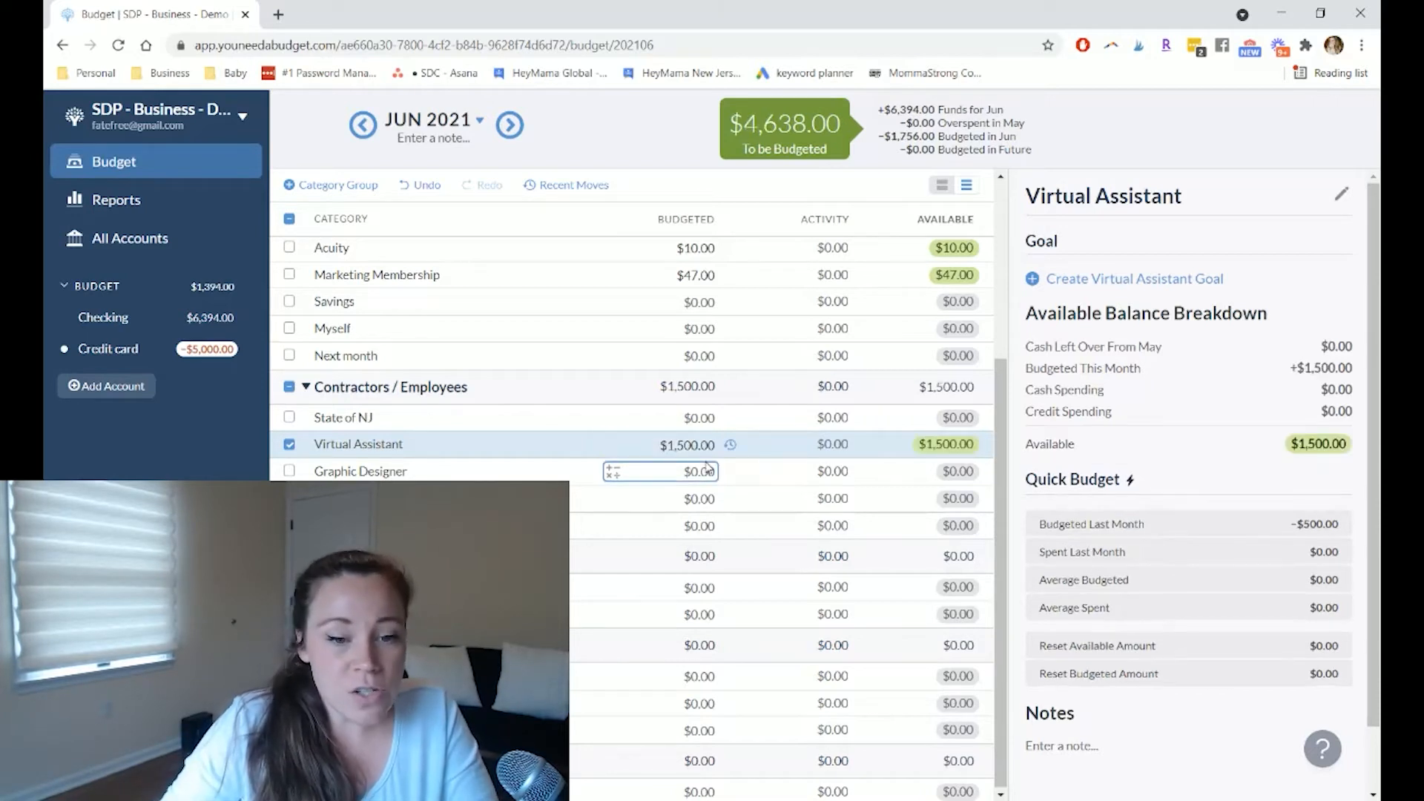
Budget 500 for the Graphic Designer category under Contractors / Employees and leave no category selected.
click(714, 471)
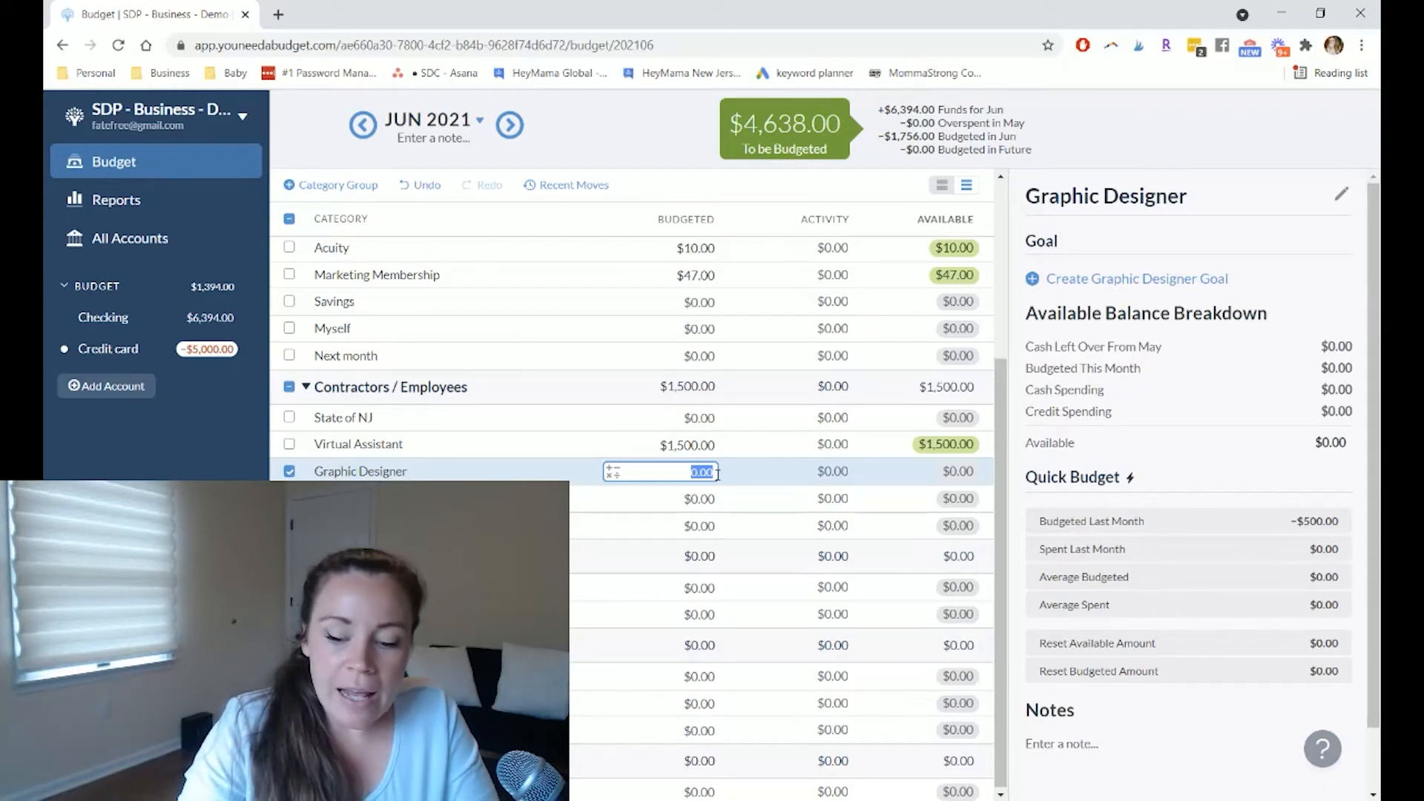
text(500)
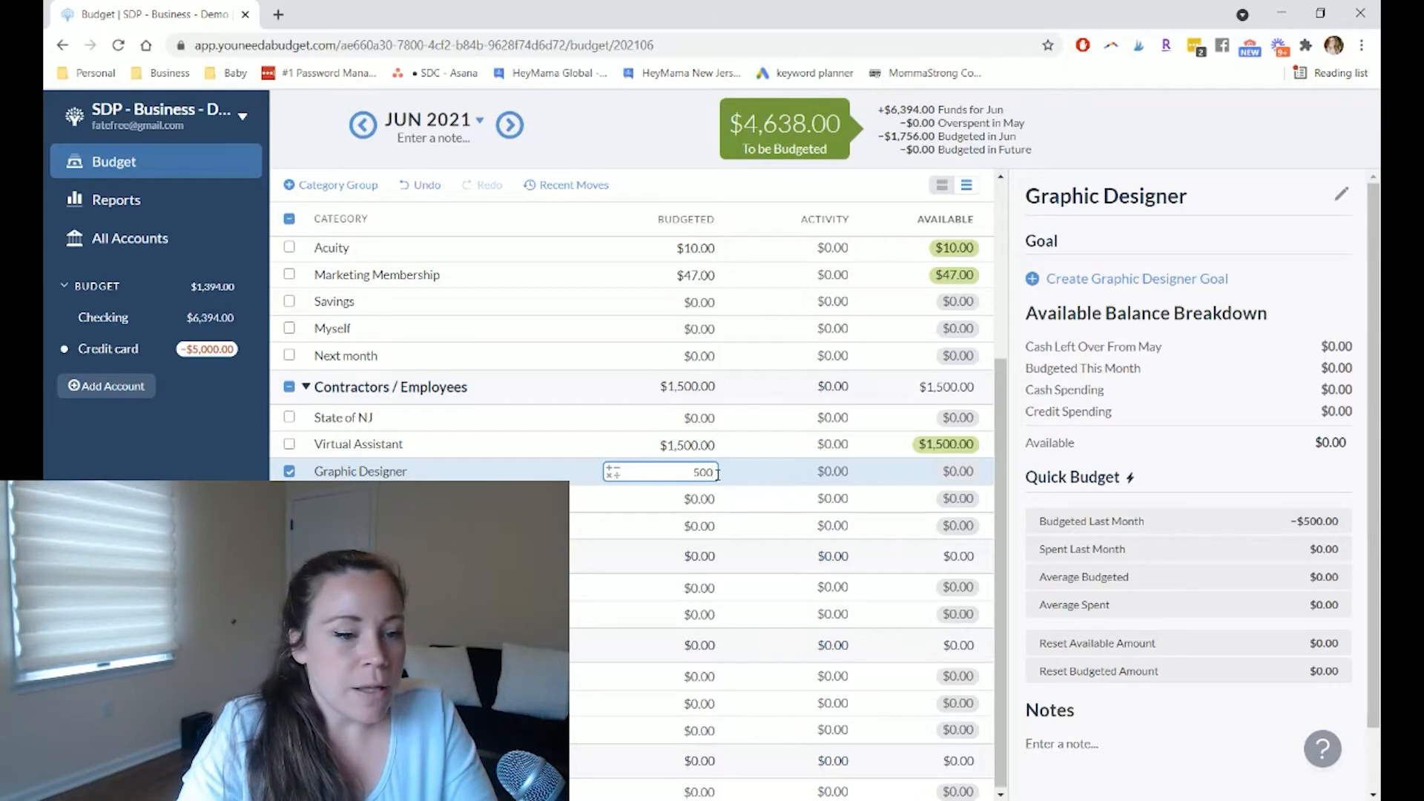
key(Return)
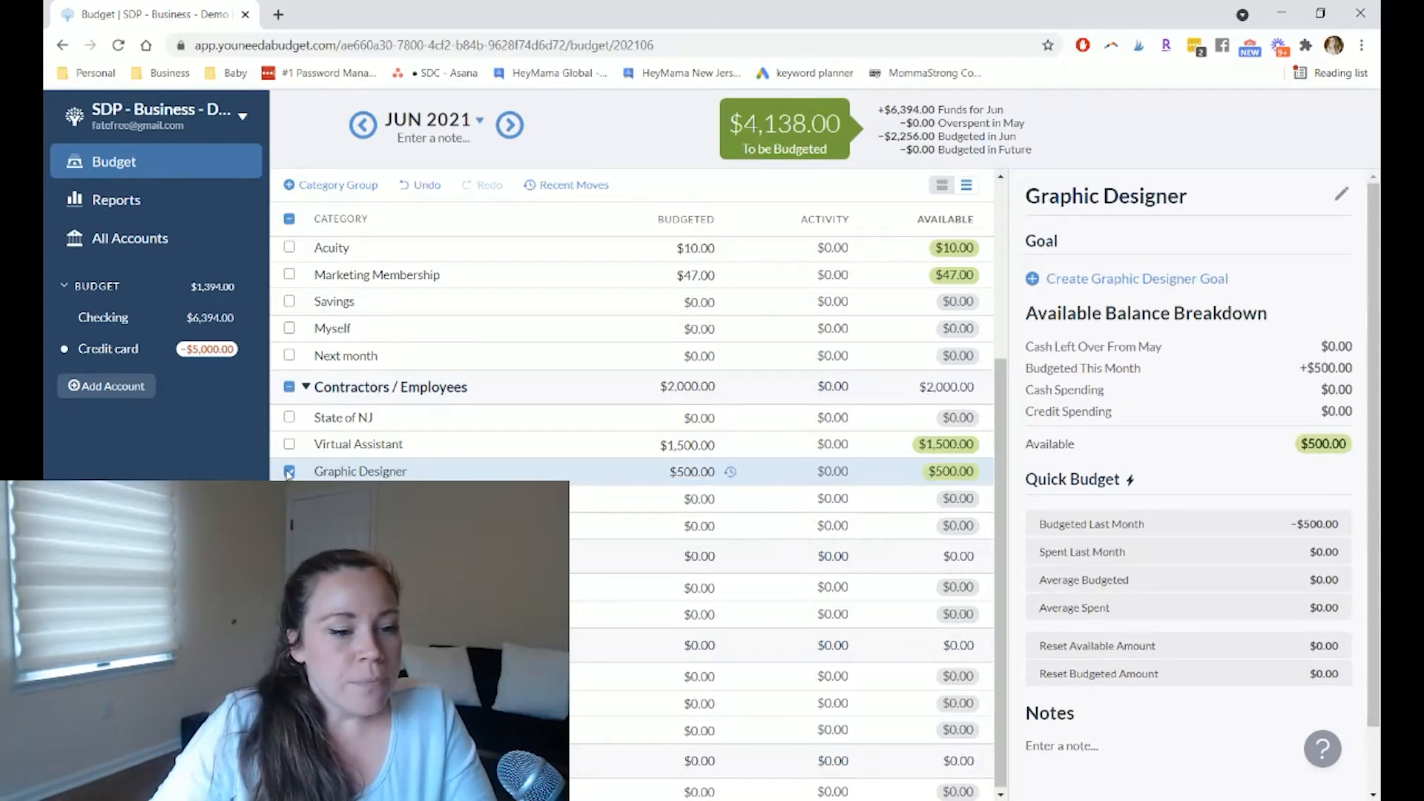
click(290, 473)
click(591, 528)
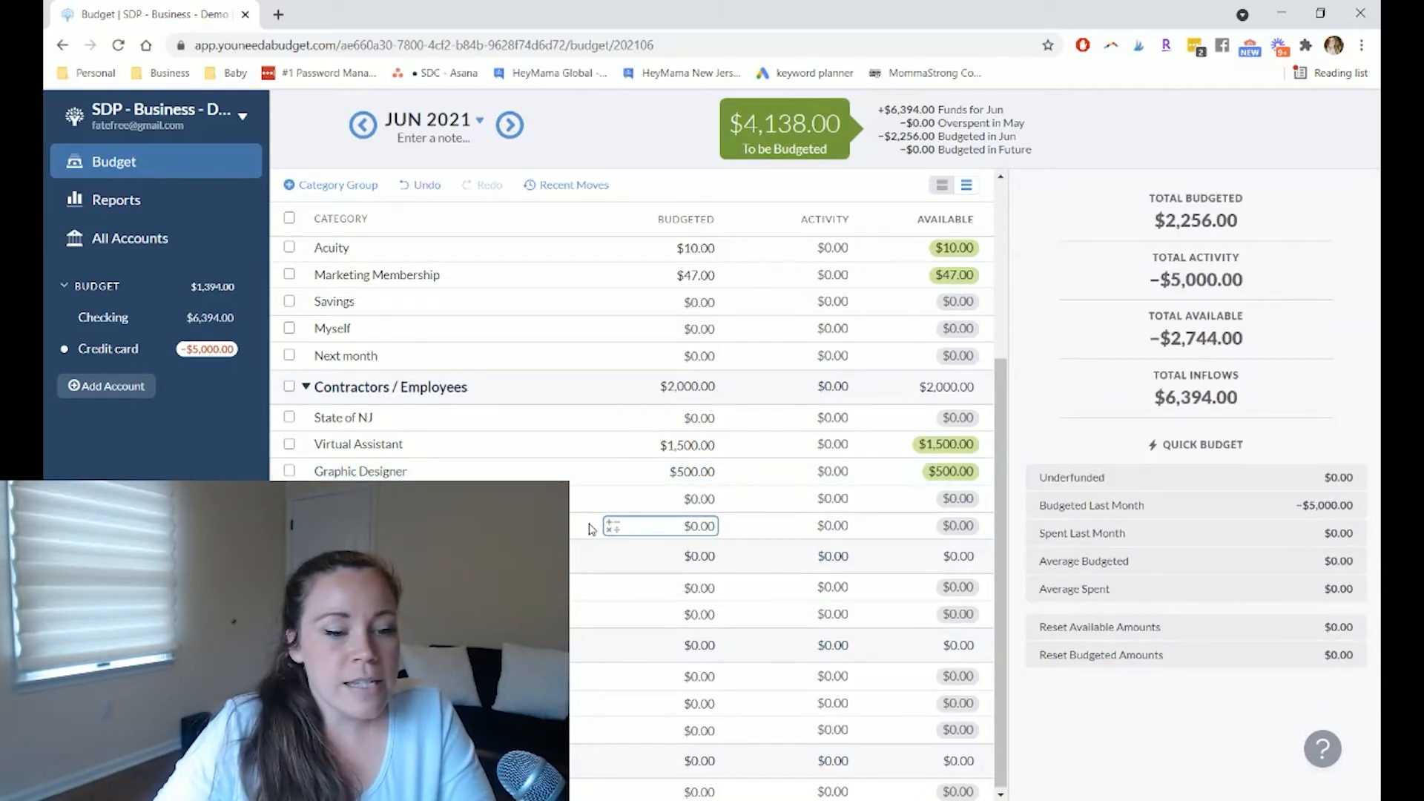
Budget 2000 for Business Coach and 500 for Facebook Ads, and leave no category selected.
click(689, 588)
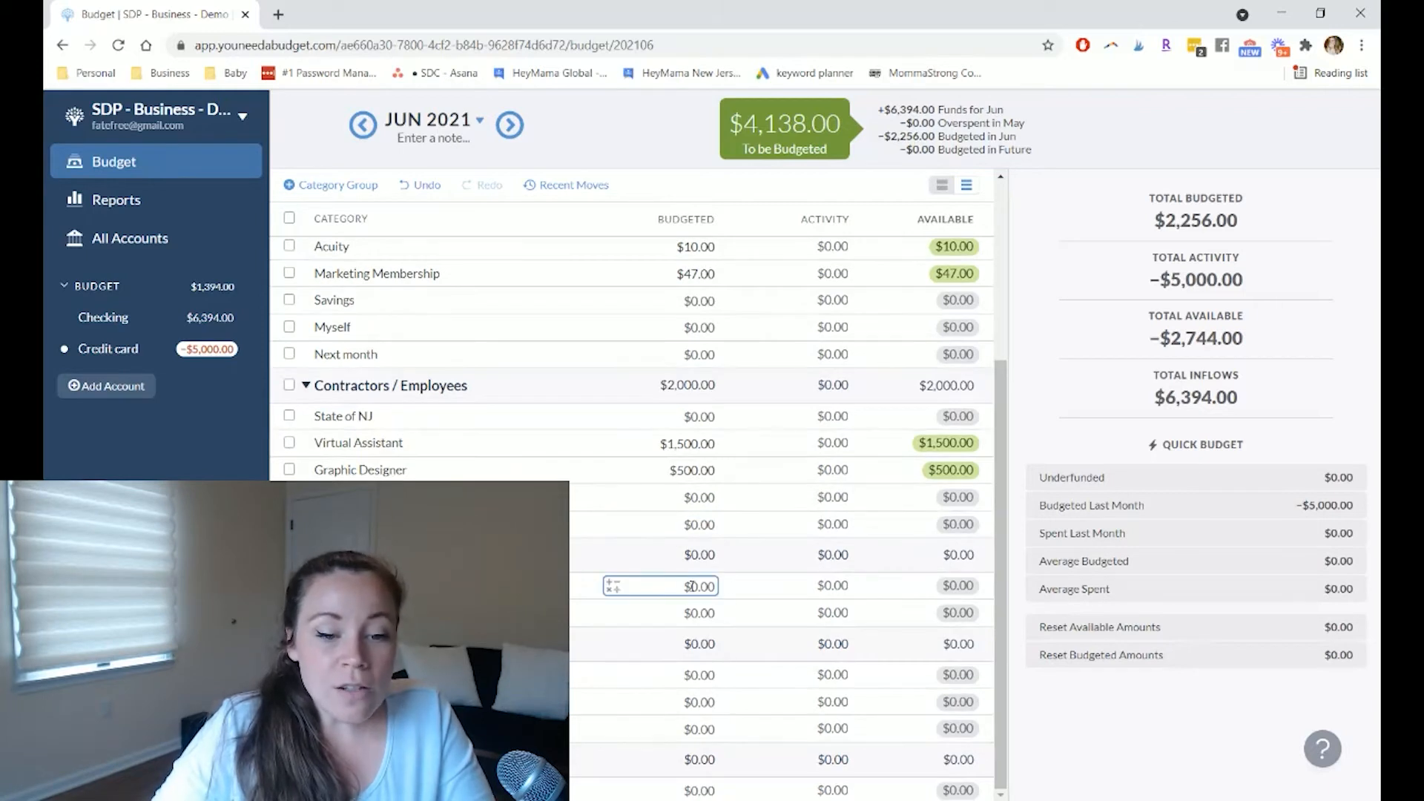
click(690, 587)
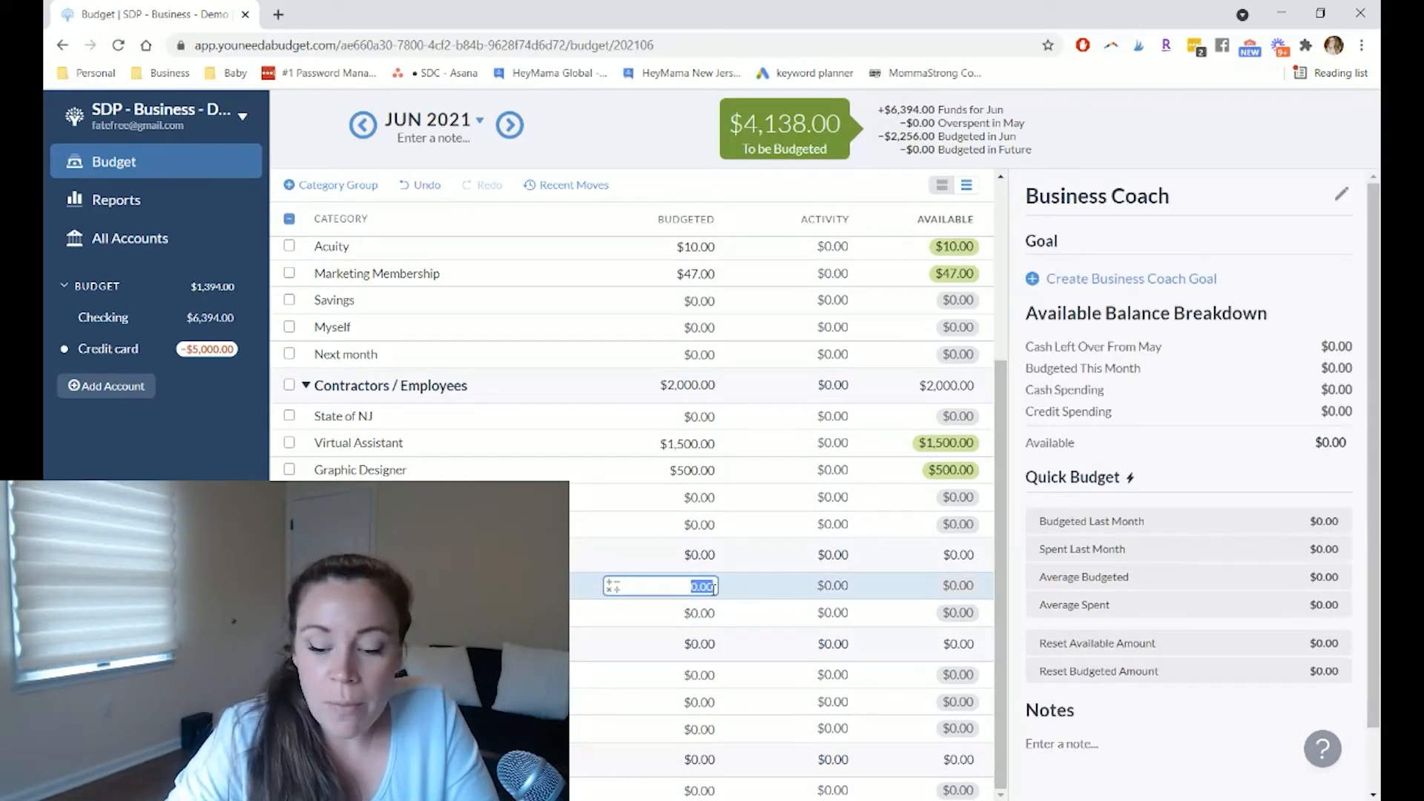
text(2000)
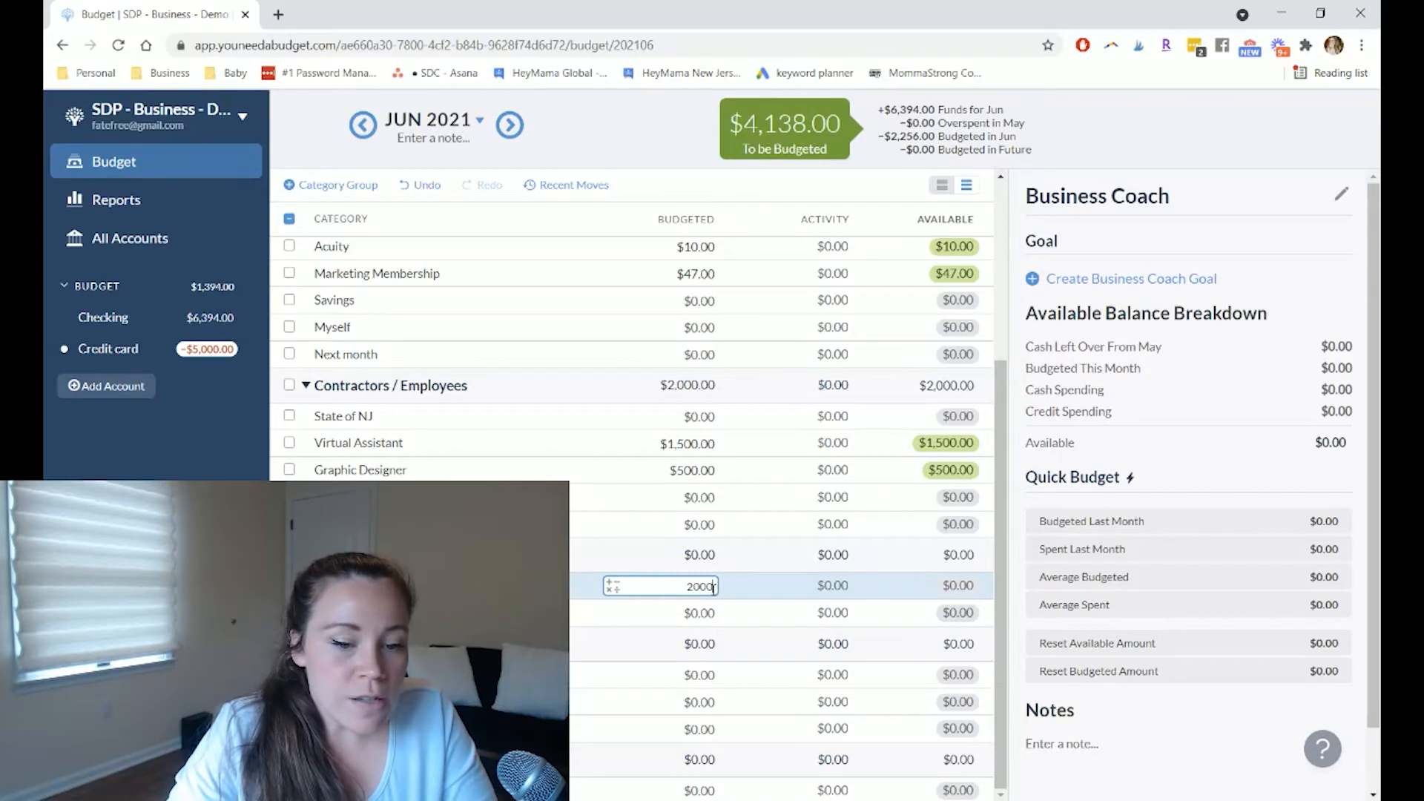
key(Return)
click(730, 613)
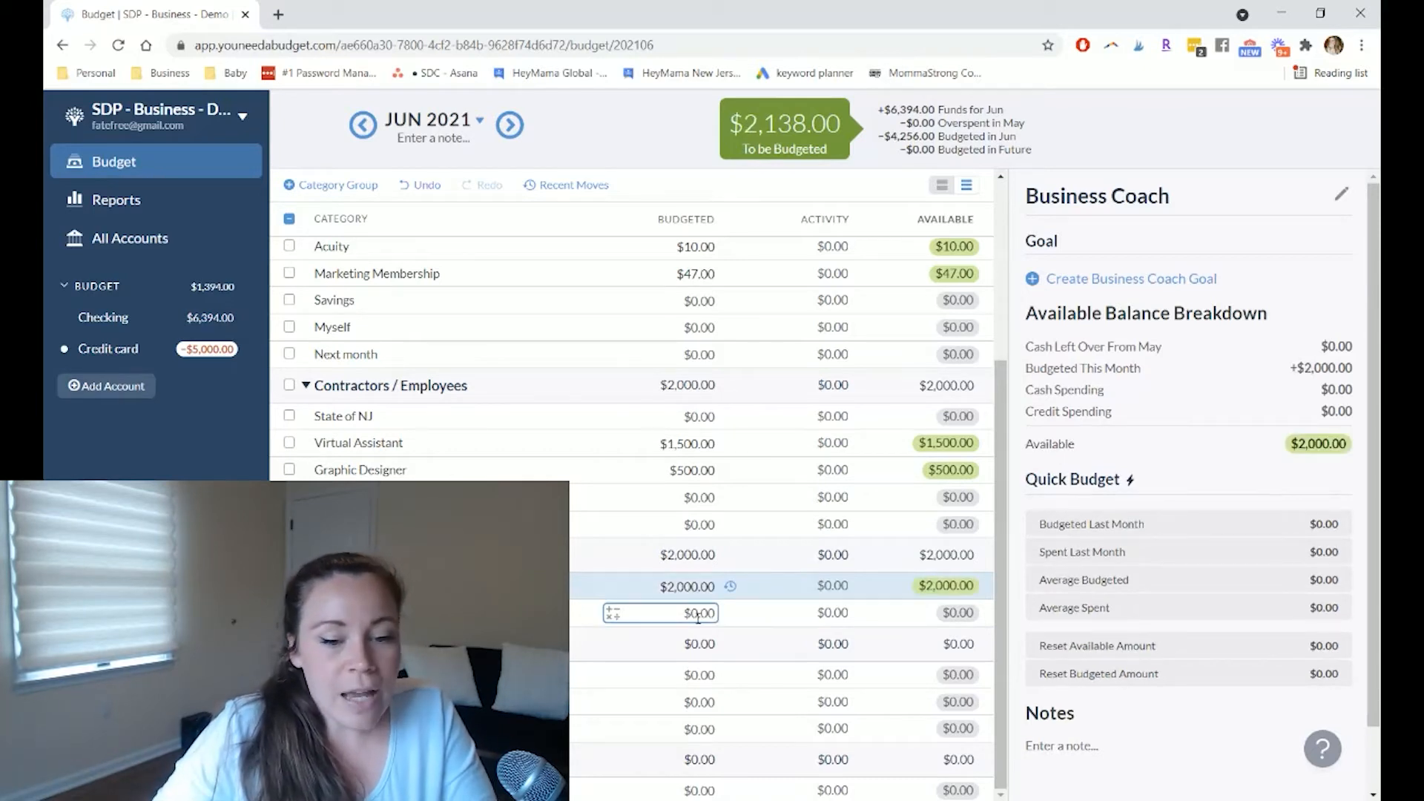
text(500)
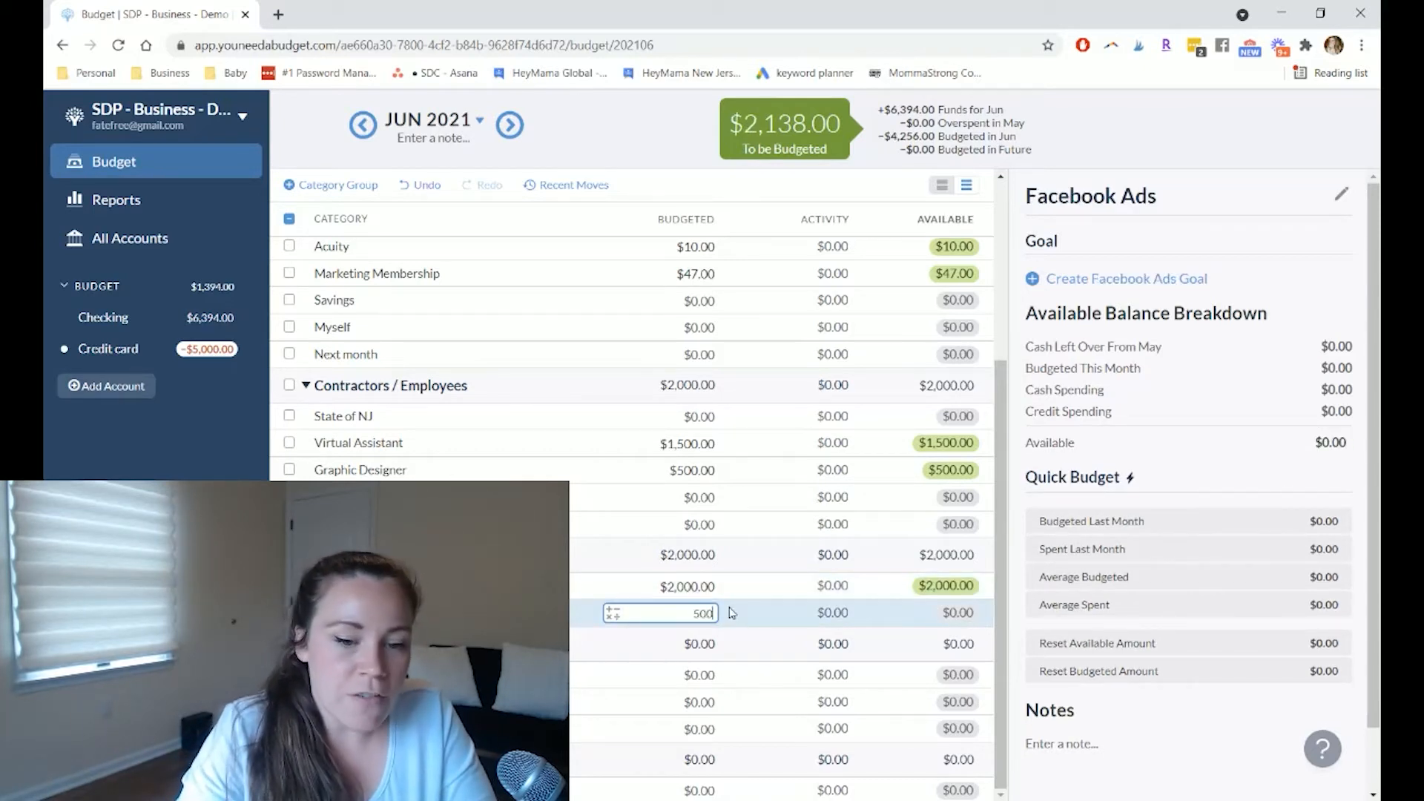
key(Return)
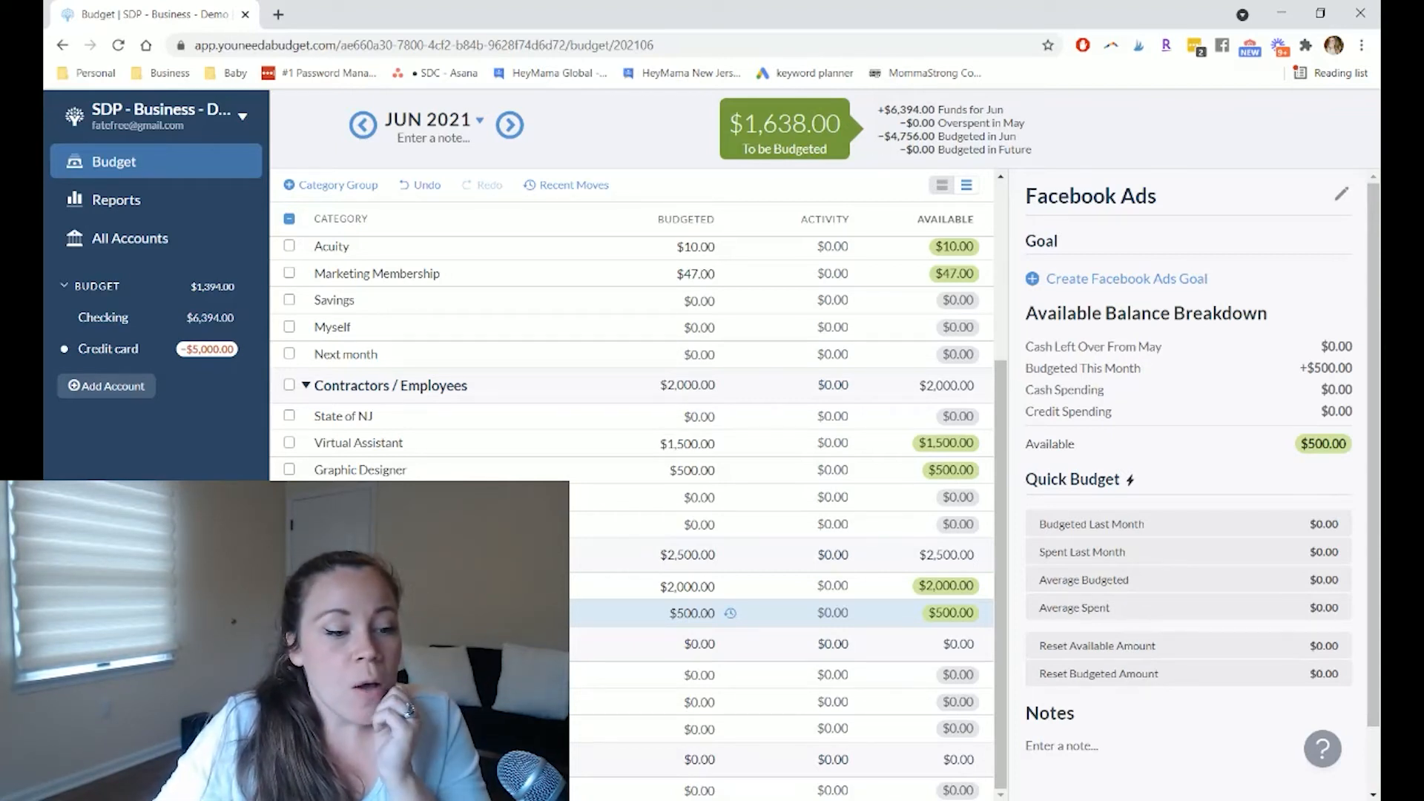
key(Escape)
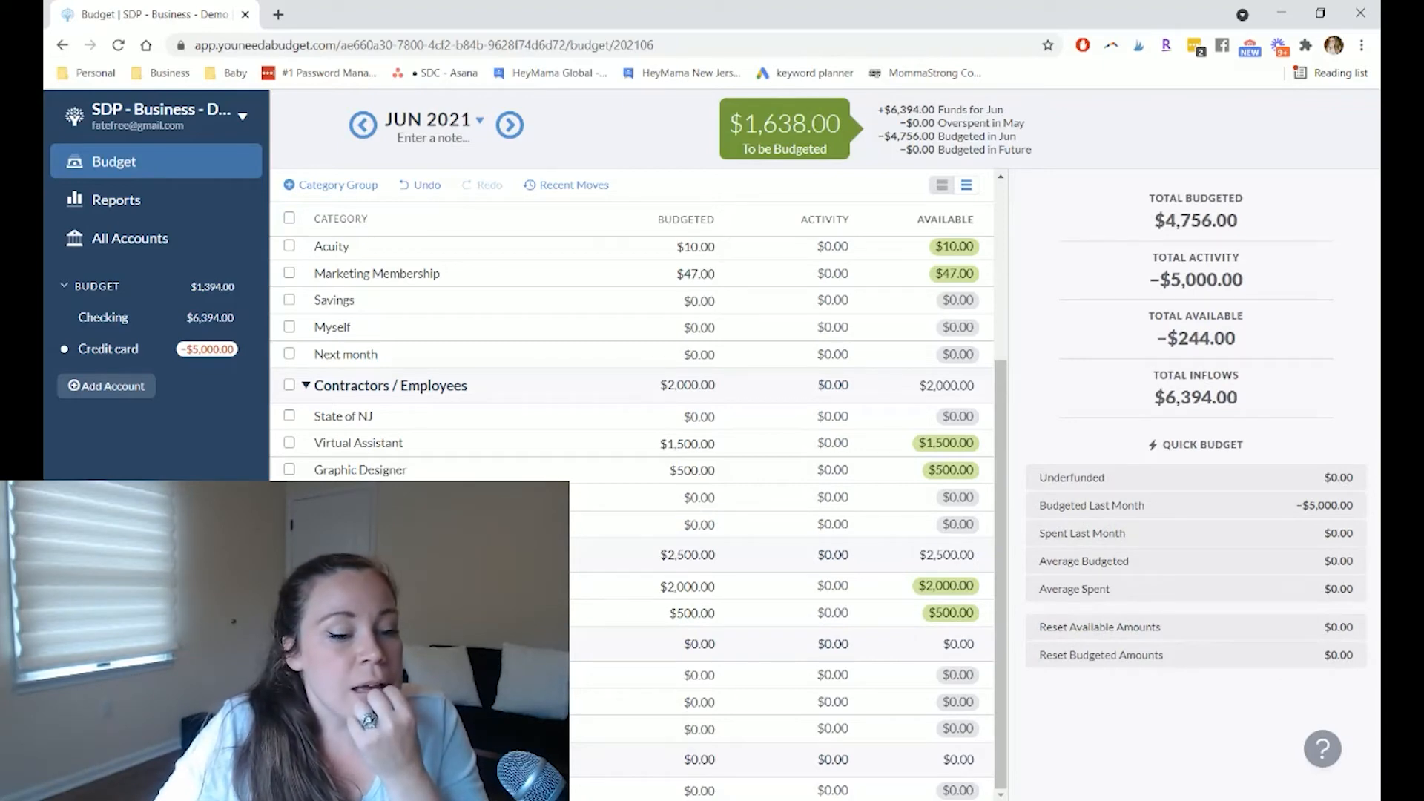
scroll(789, 678, up, 4)
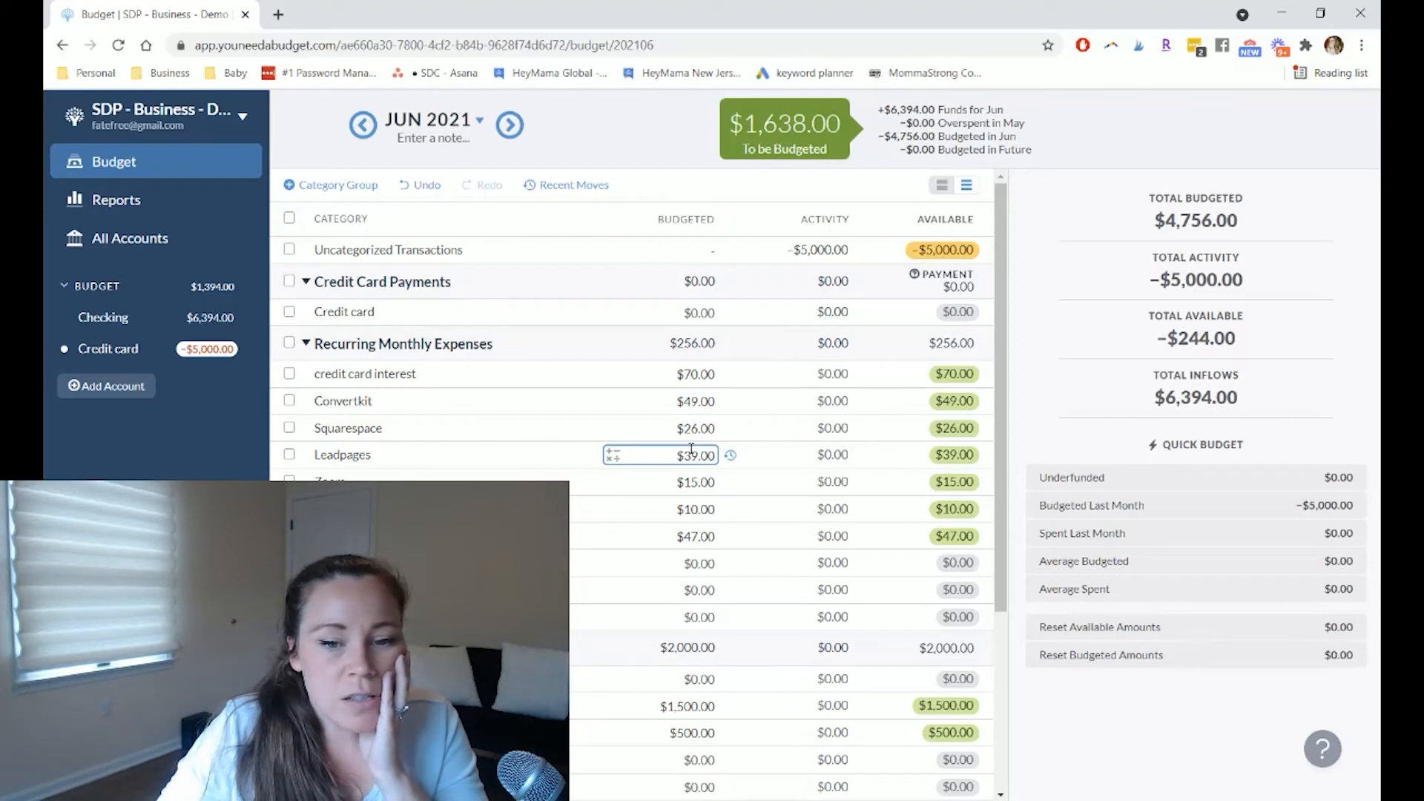
scroll(691, 448, down, 1)
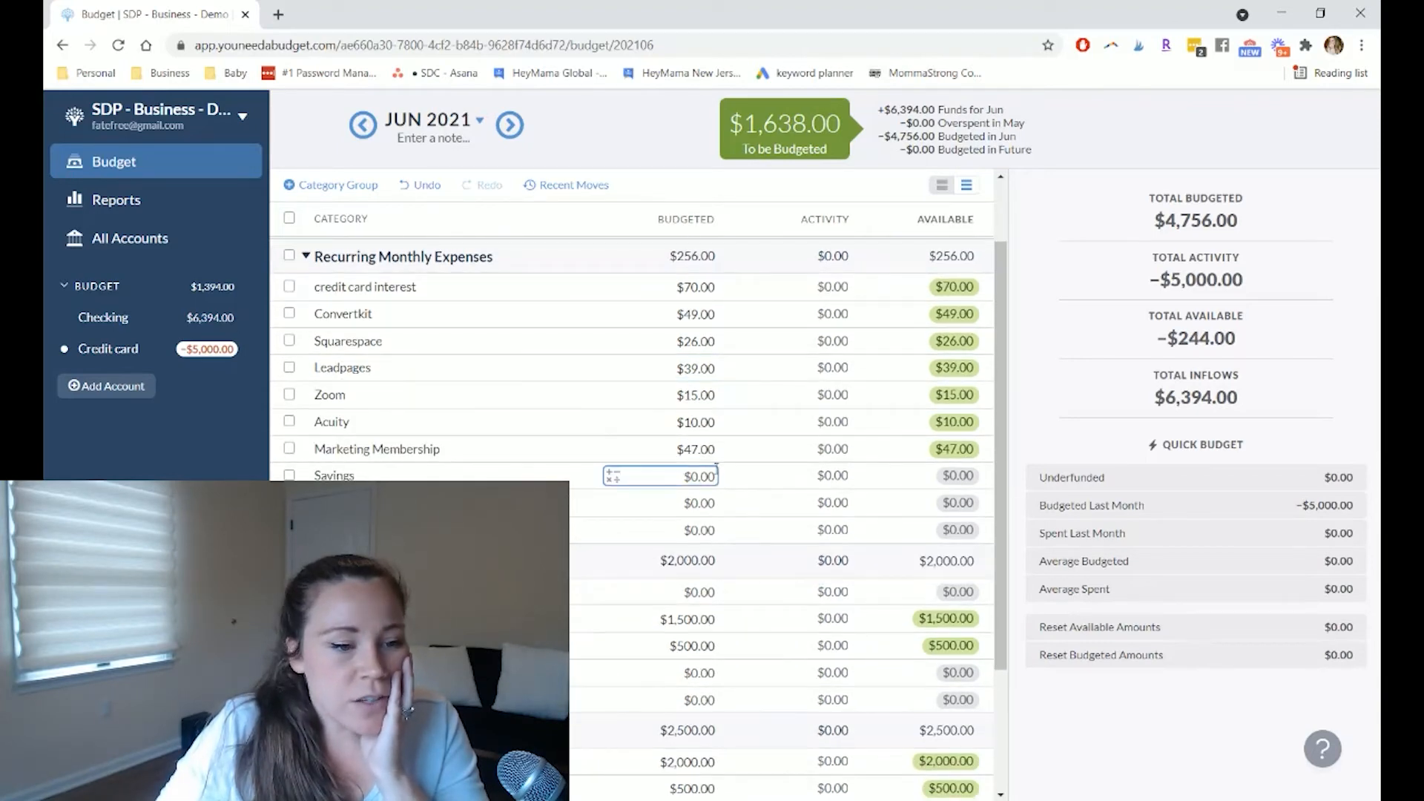
scroll(771, 639, up, 1)
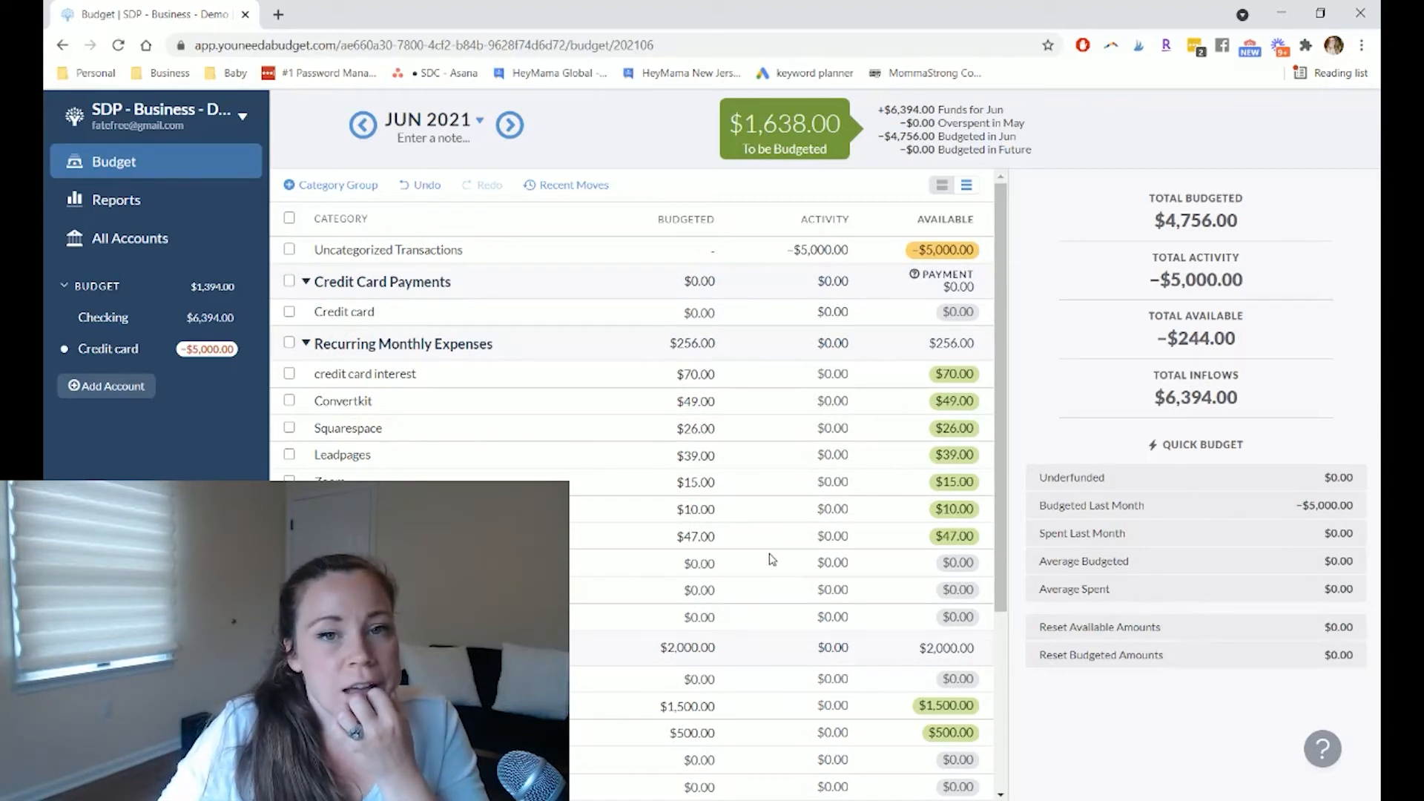
click(673, 318)
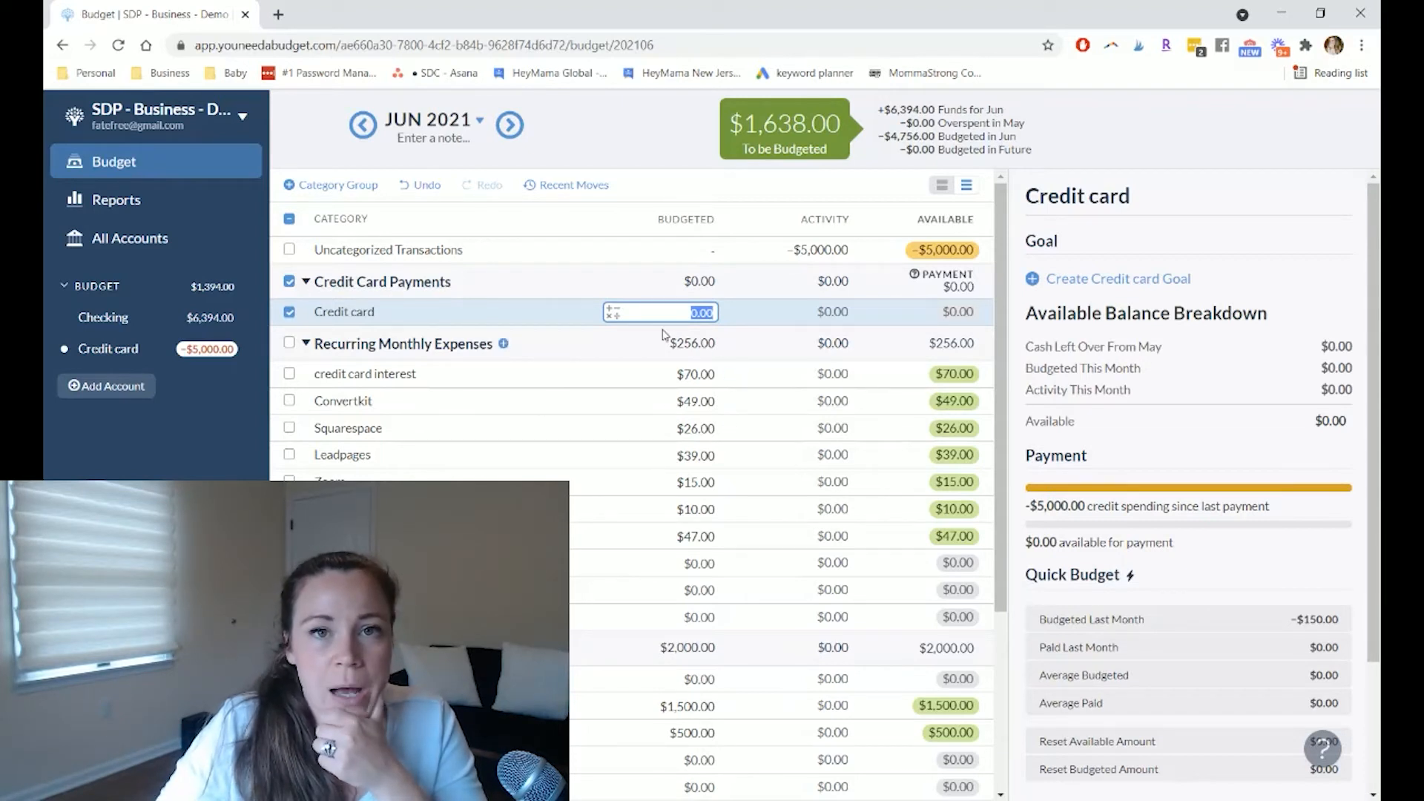
Start a new transaction in the Credit card account dated 06/03/2021 with the payee acuity.
click(153, 355)
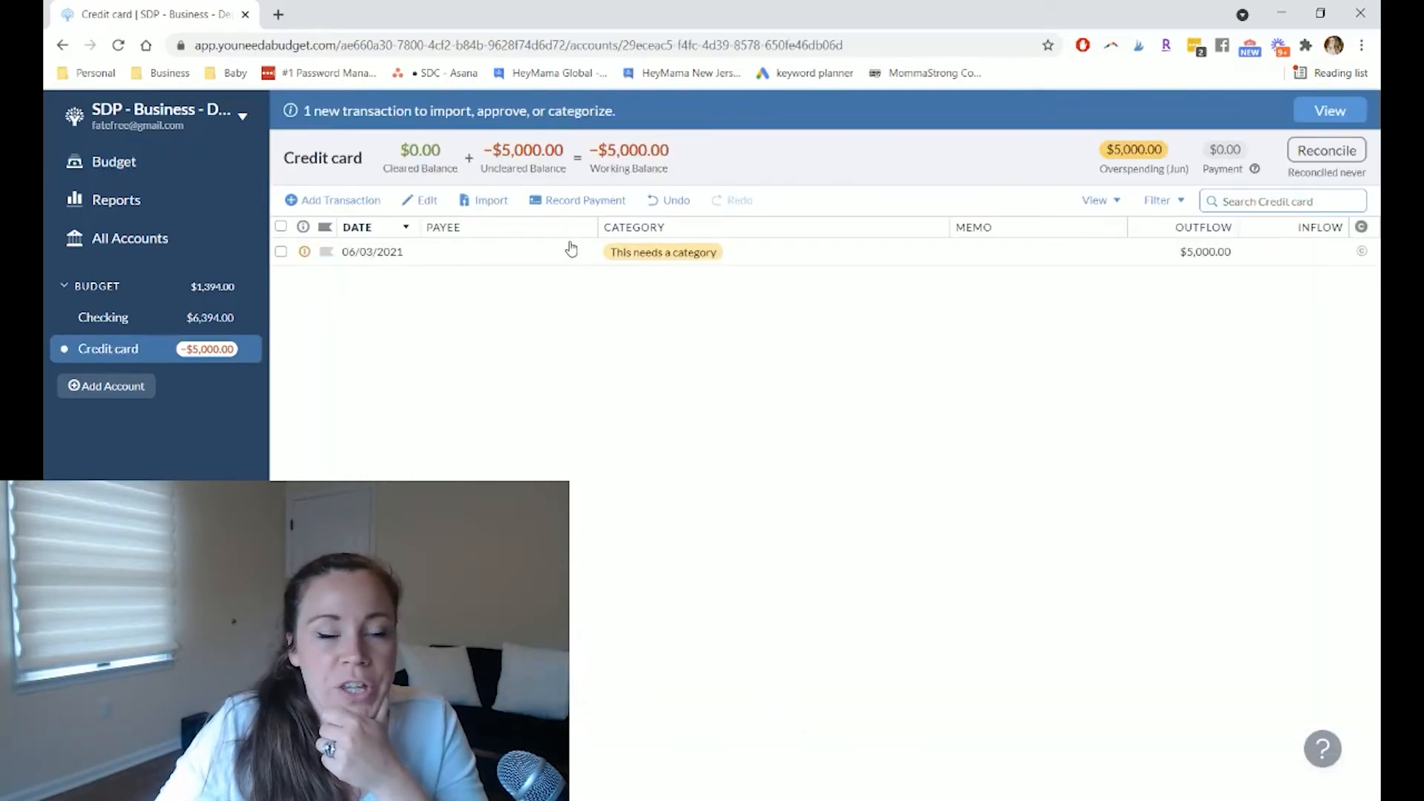
click(367, 202)
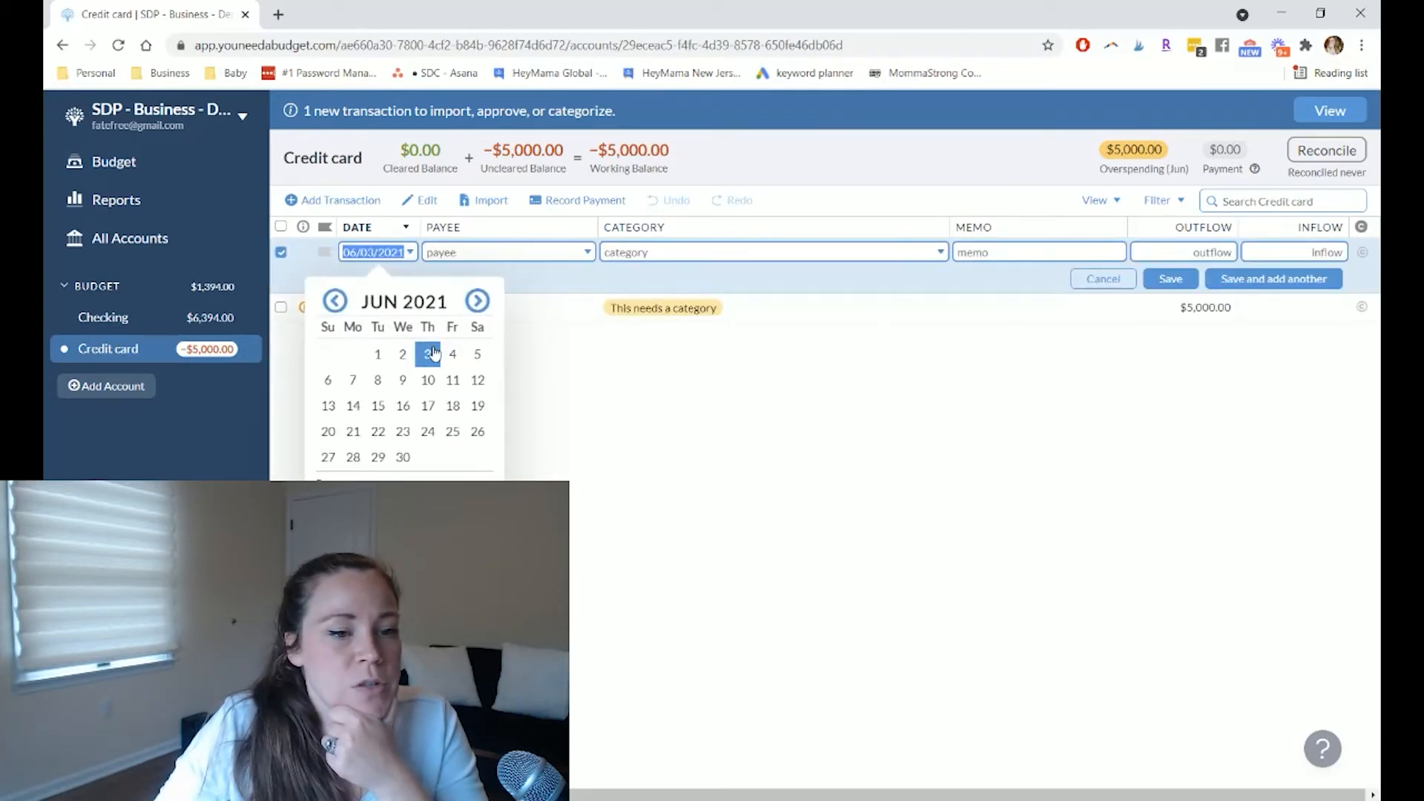
click(428, 353)
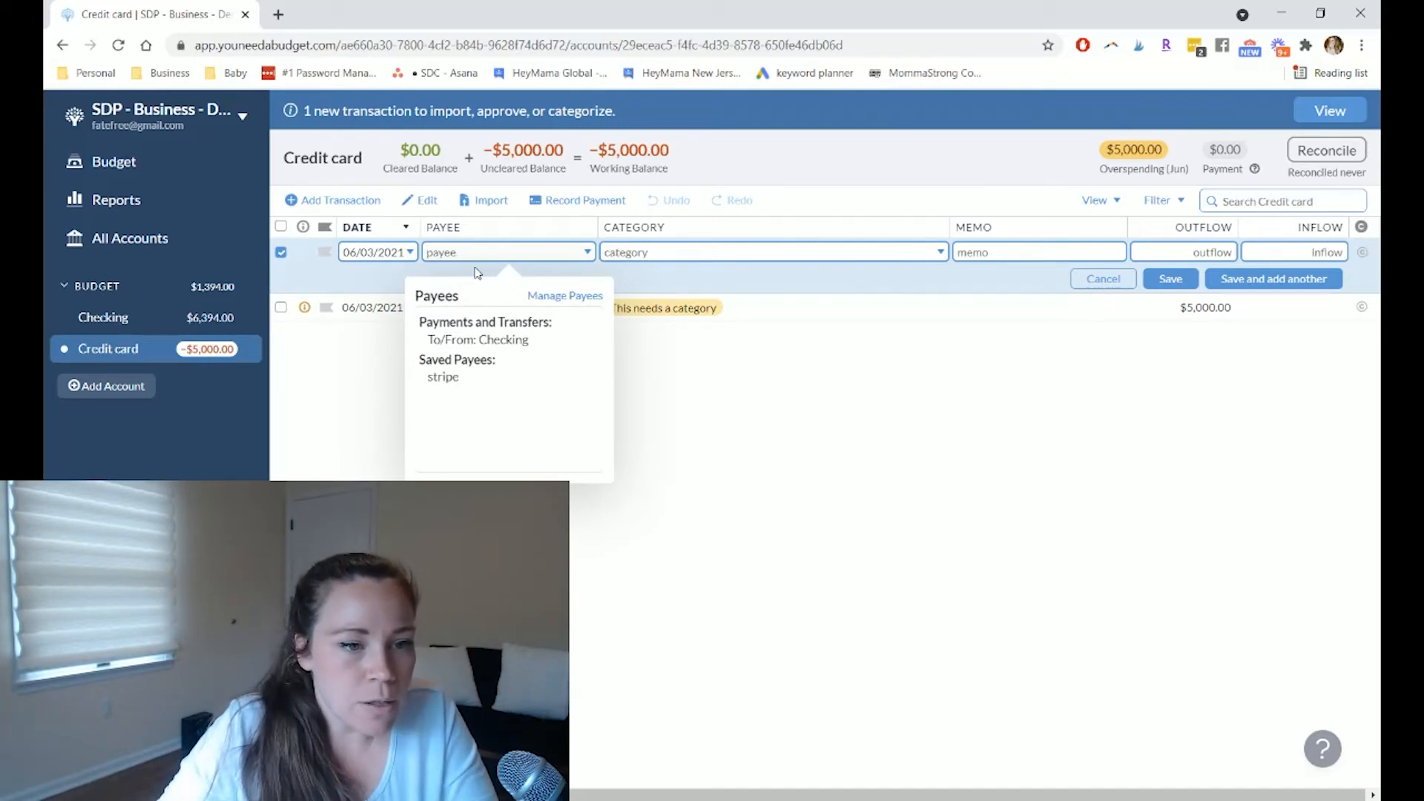
text(acuity)
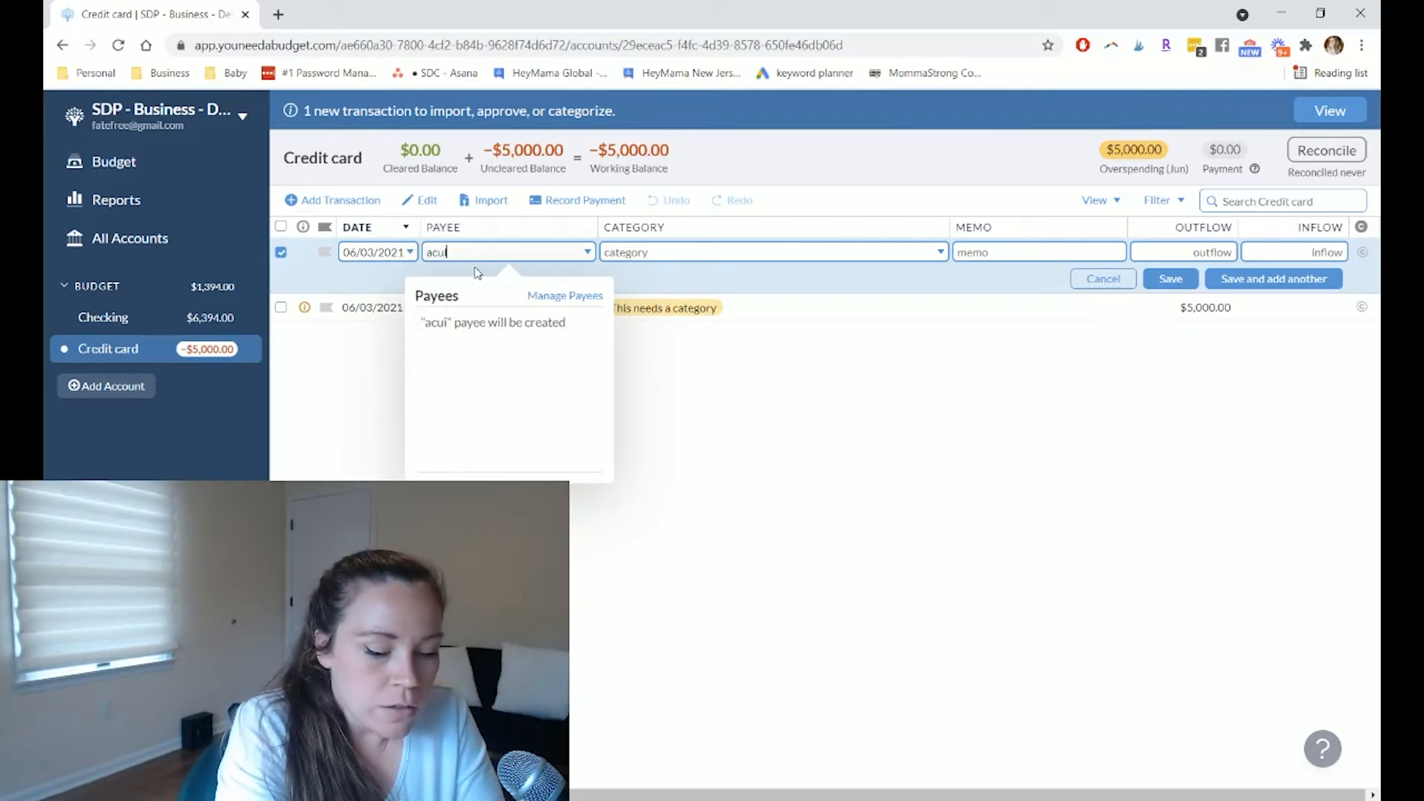
Assign the new transaction to the Acuity category under Recurring Monthly Expenses, set its outflow to 10, and save it.
click(697, 250)
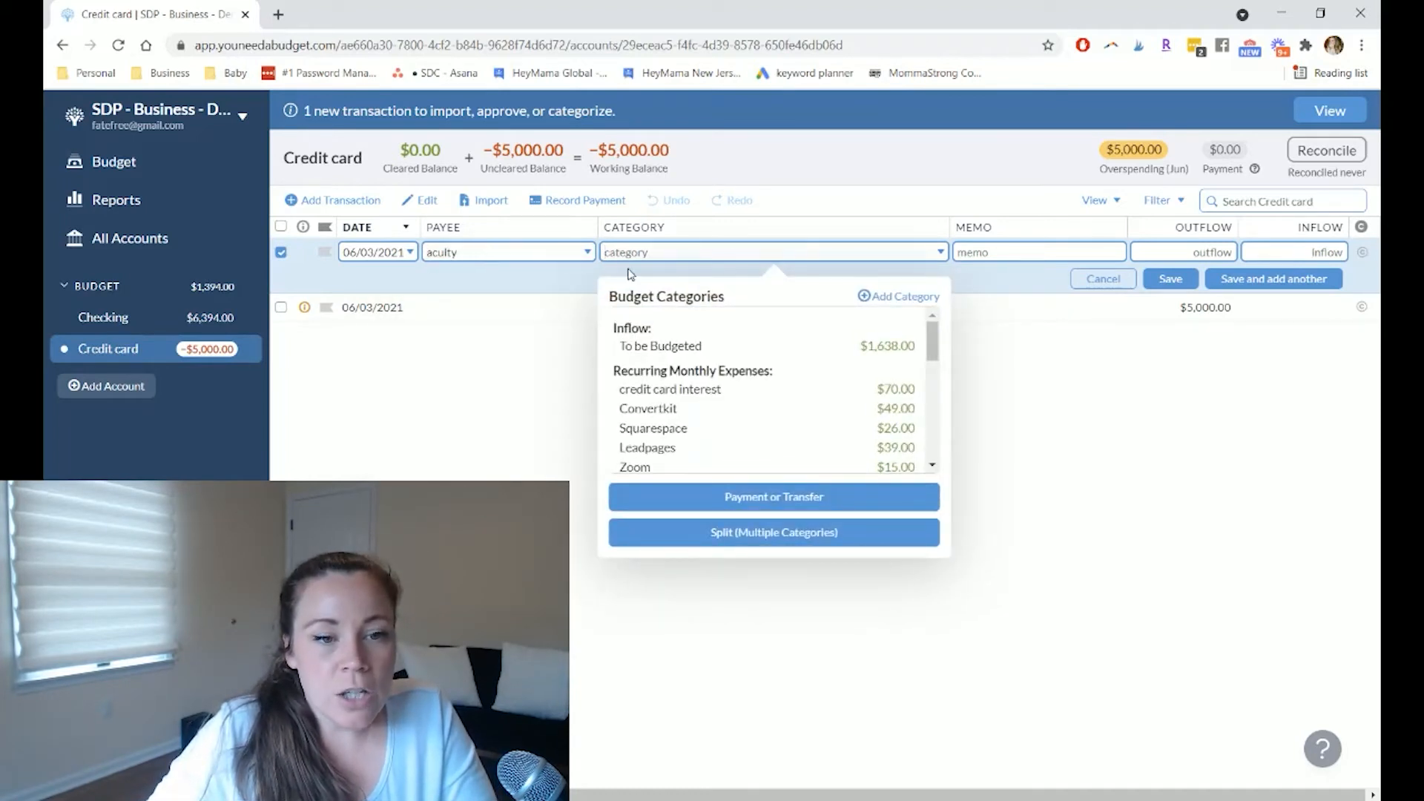
scroll(756, 381, down, 1)
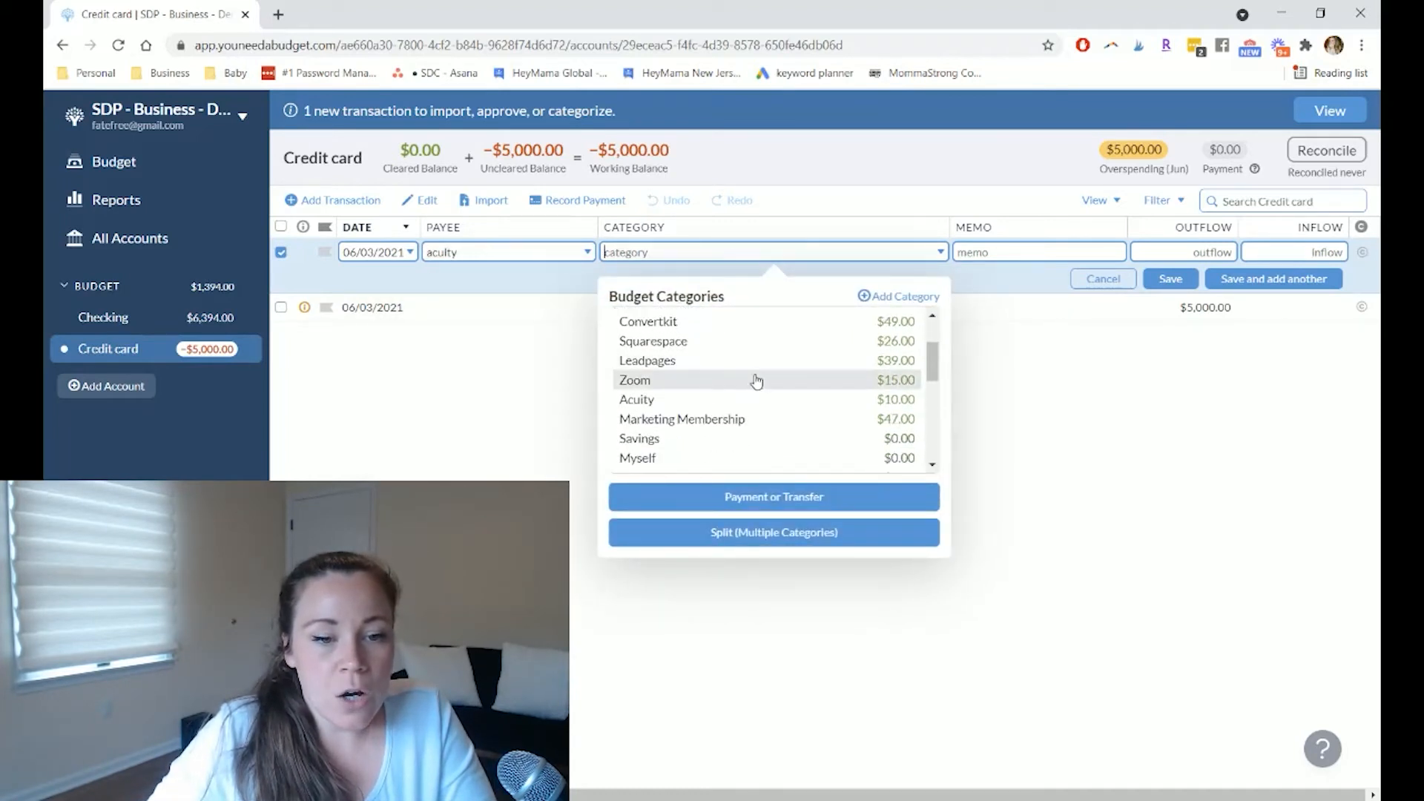
click(696, 399)
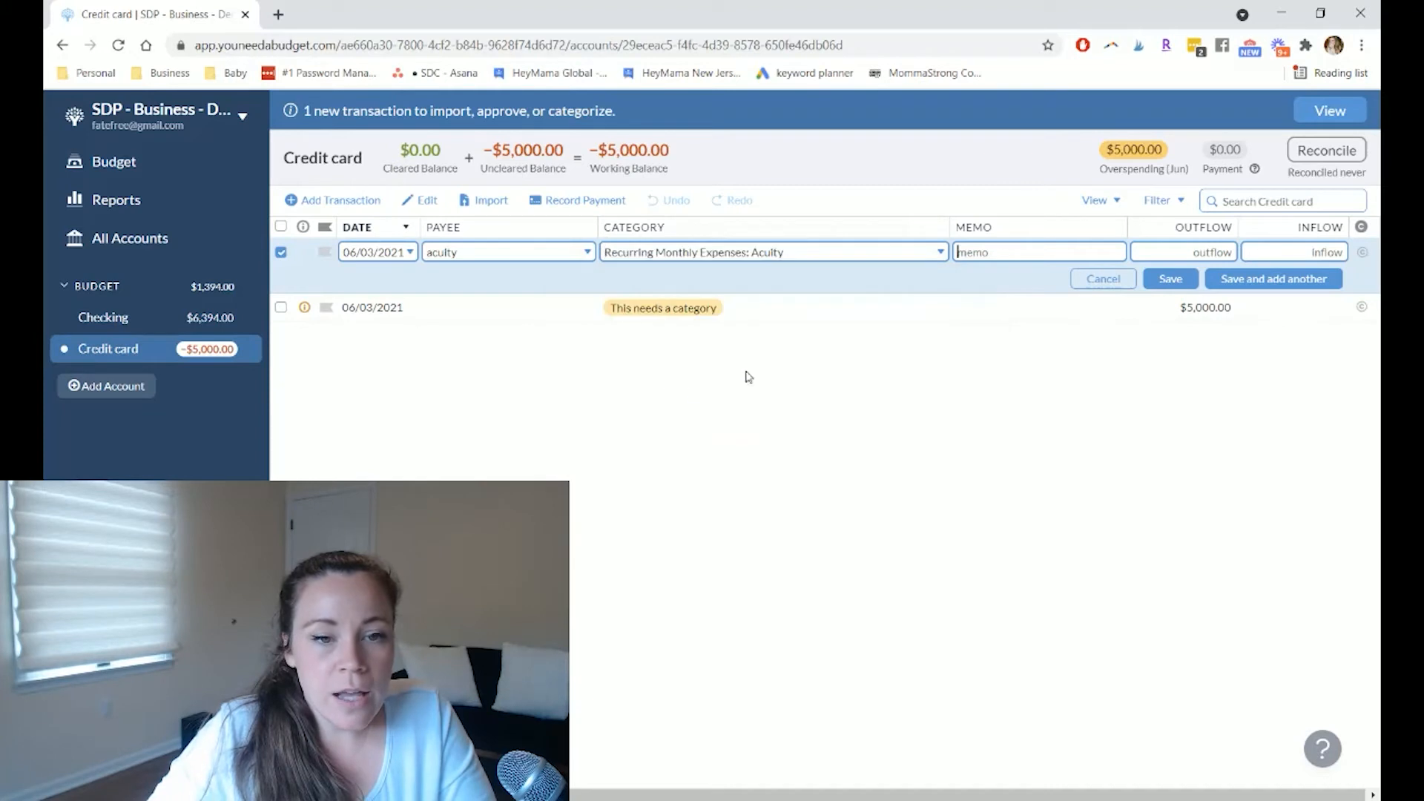
click(1200, 253)
text(10)
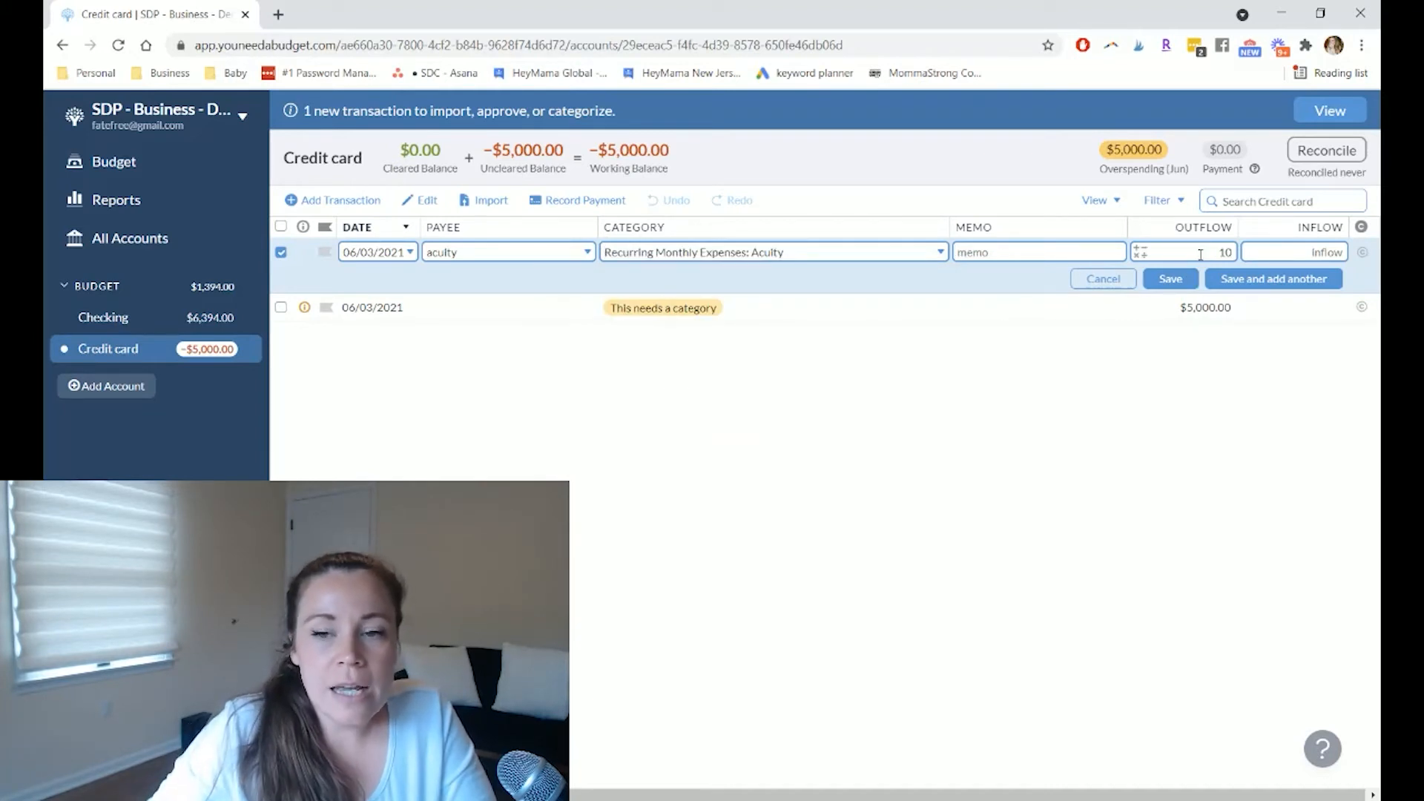
click(1178, 286)
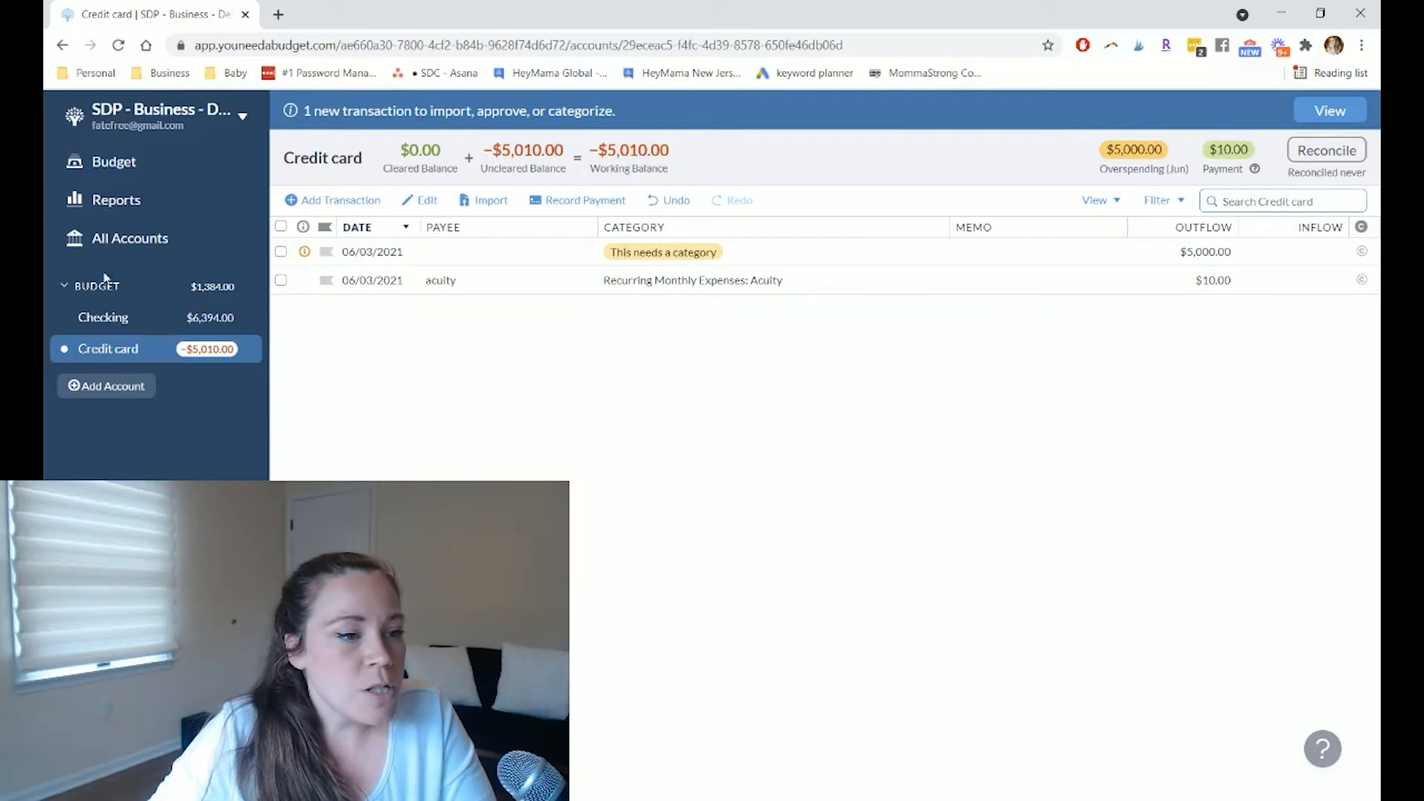
Compare the Credit card payment amount in the June budget with the transactions in the Credit card account.
click(137, 161)
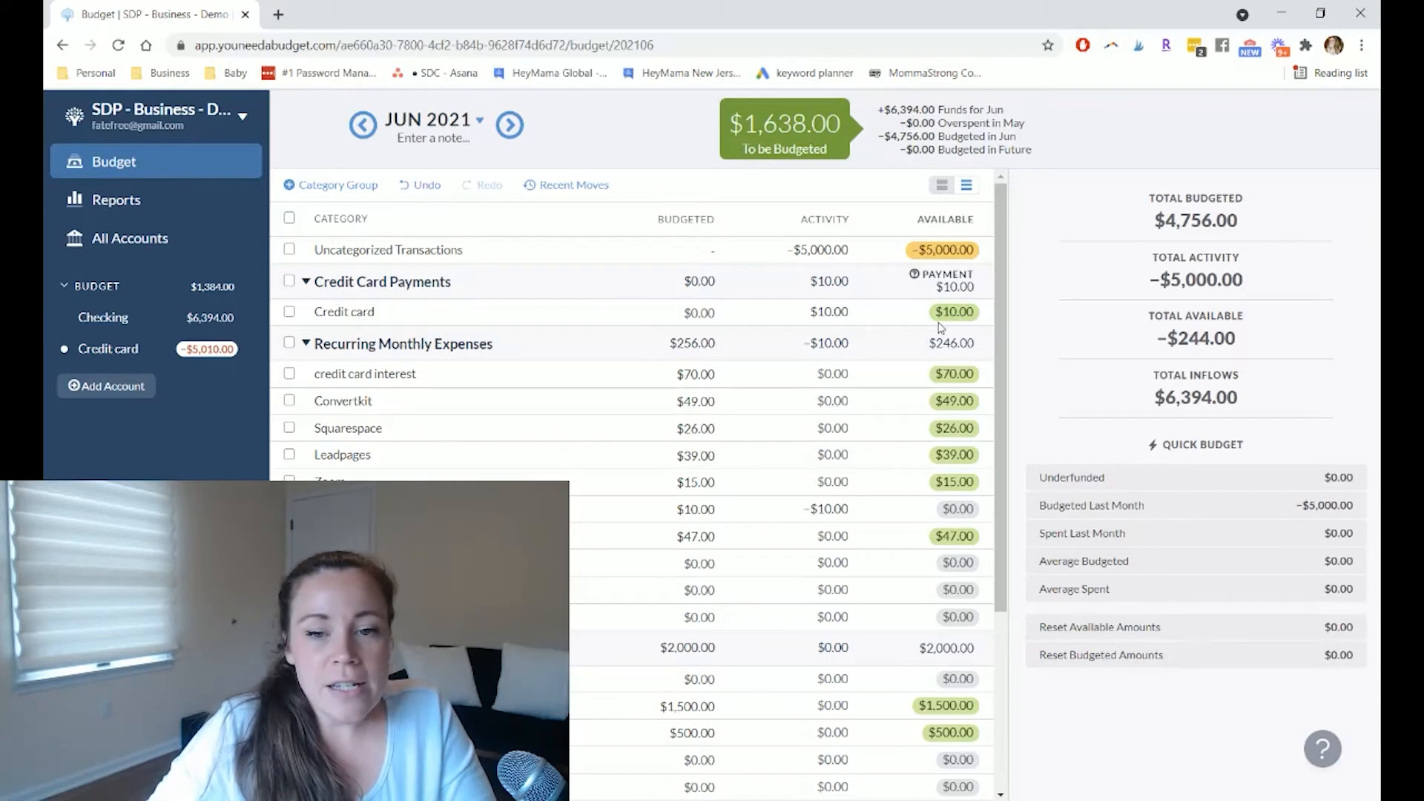
click(141, 350)
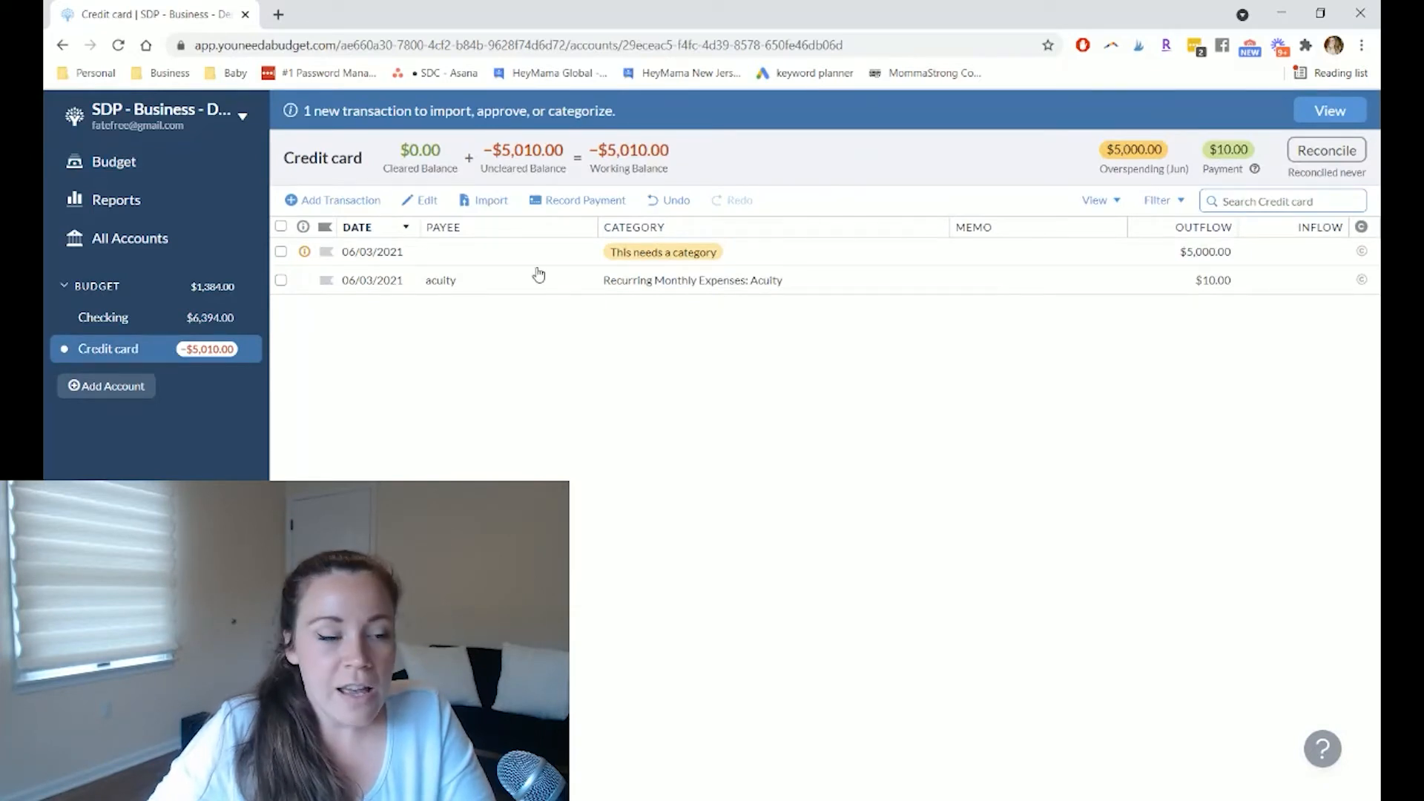
click(131, 165)
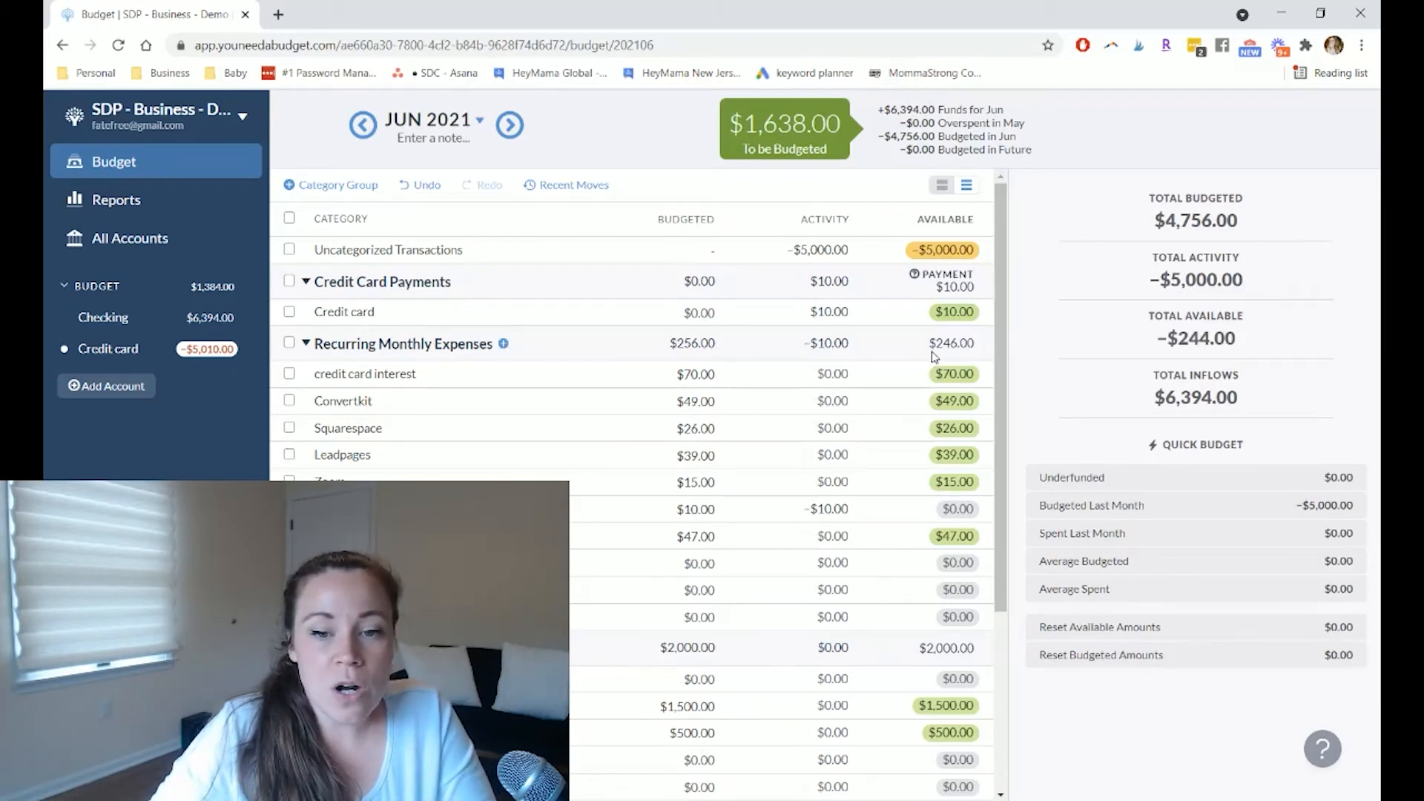
Select the Recurring Monthly Expenses, Contractors / Employees, and Business Coach and Facebook Ads category groups to examine their combined totals.
click(289, 344)
scroll(630, 415, down, 3)
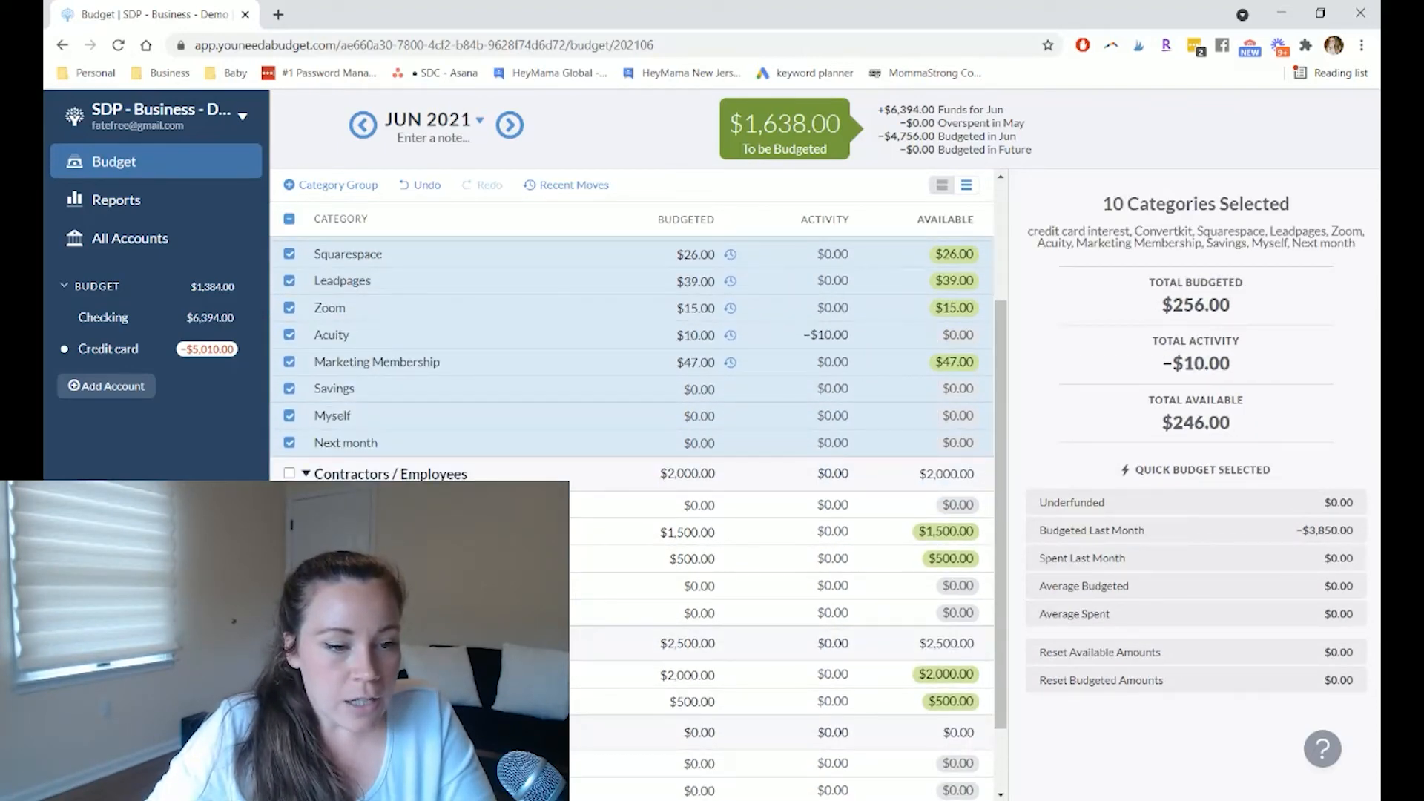
click(289, 643)
click(289, 473)
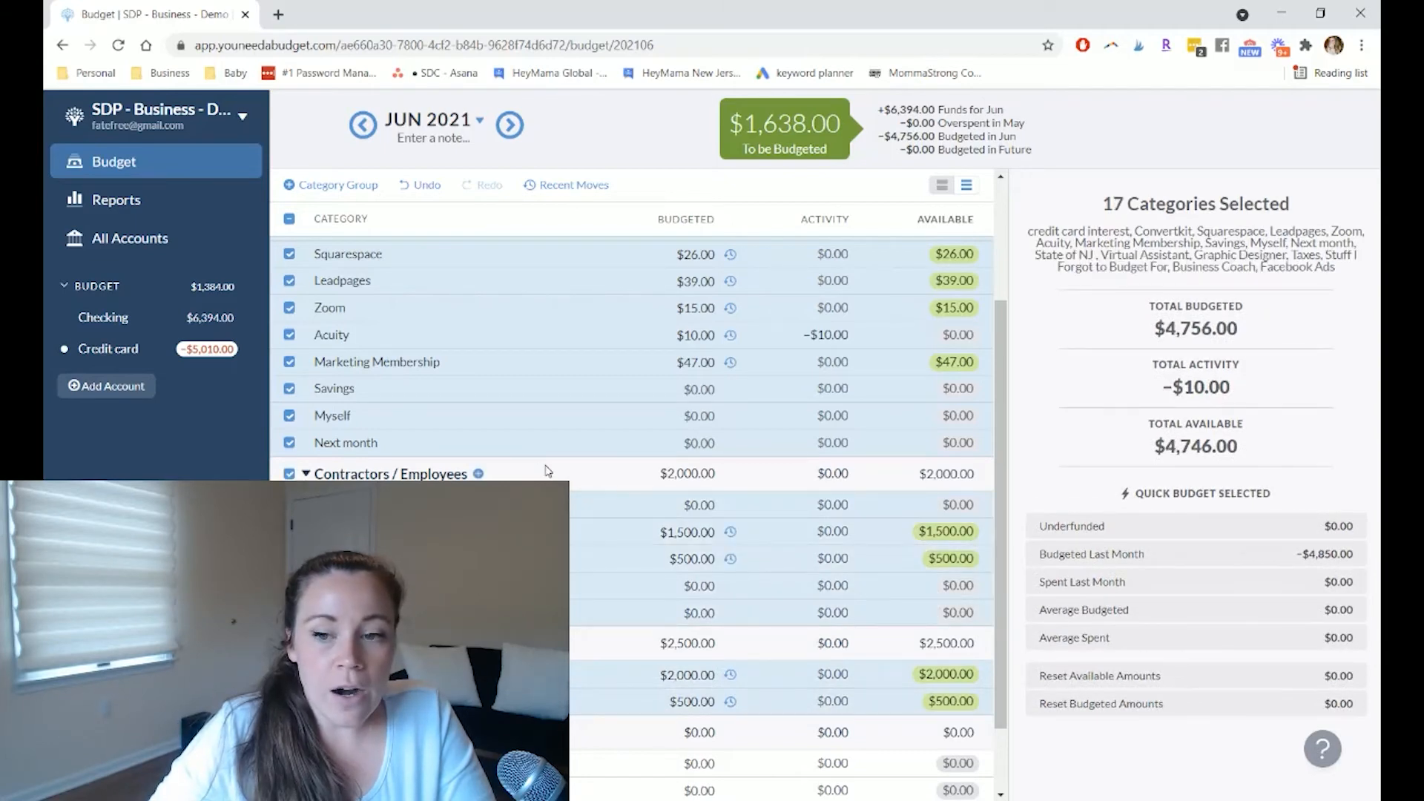
scroll(546, 471, up, 3)
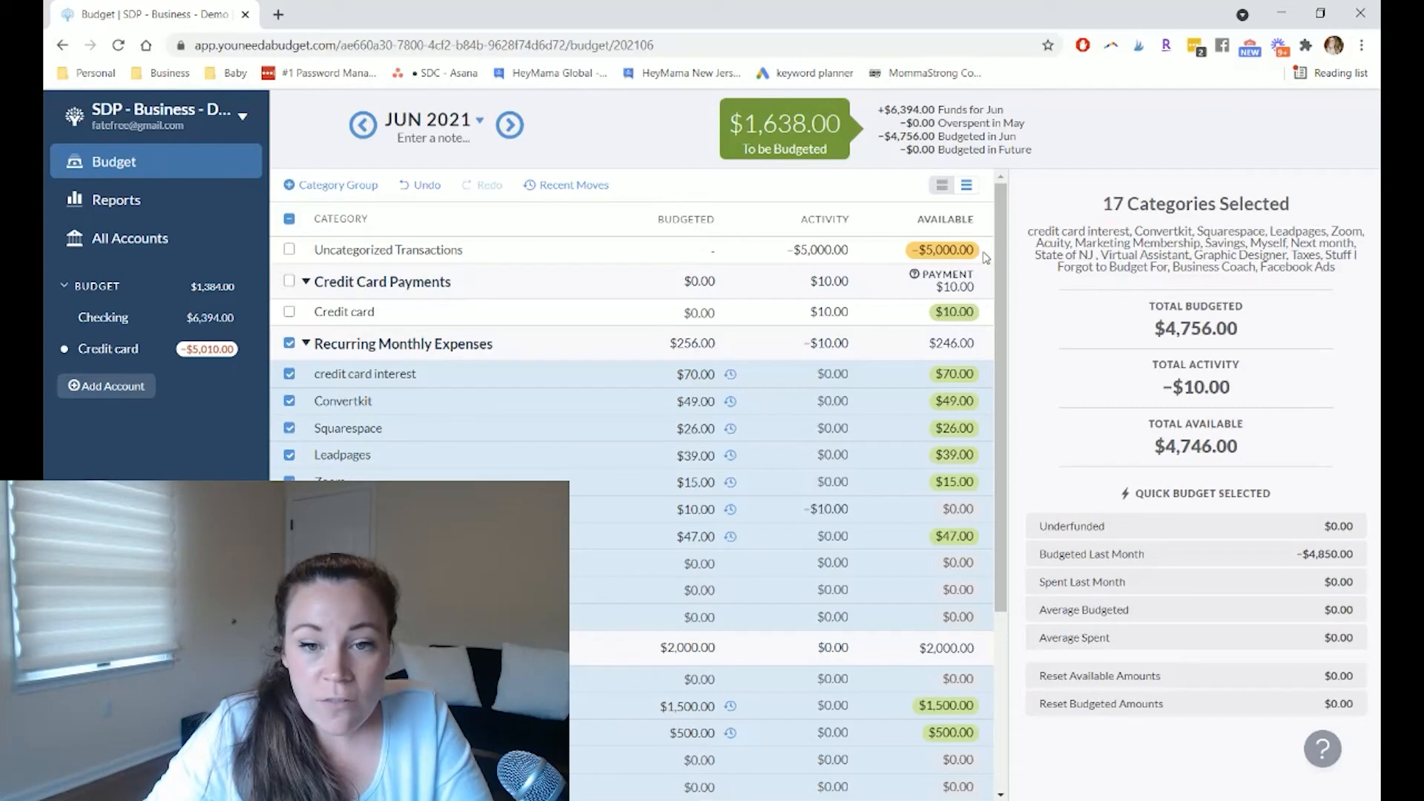
mouse_move(972, 259)
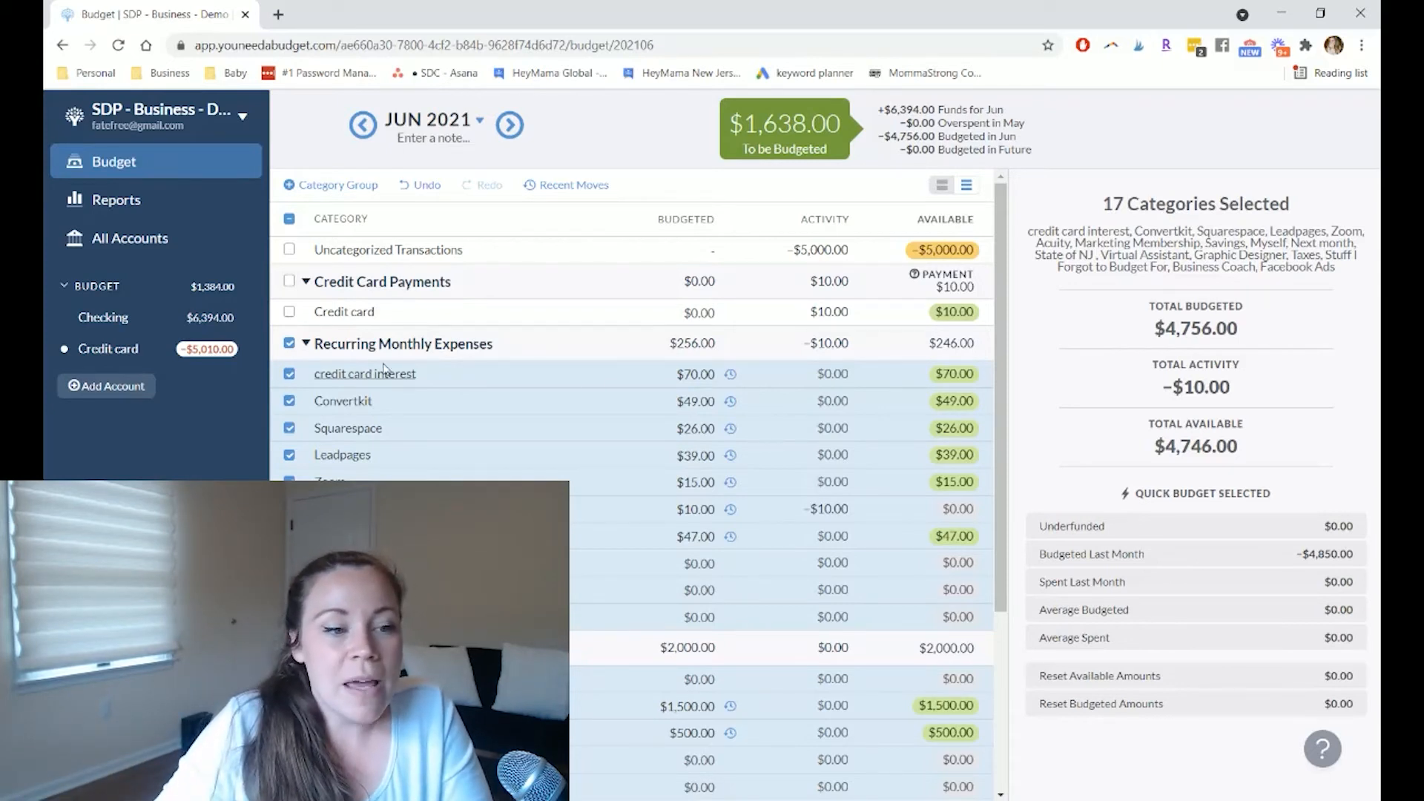
Deselect all three selected category groups so the summary covers the whole June budget.
click(289, 343)
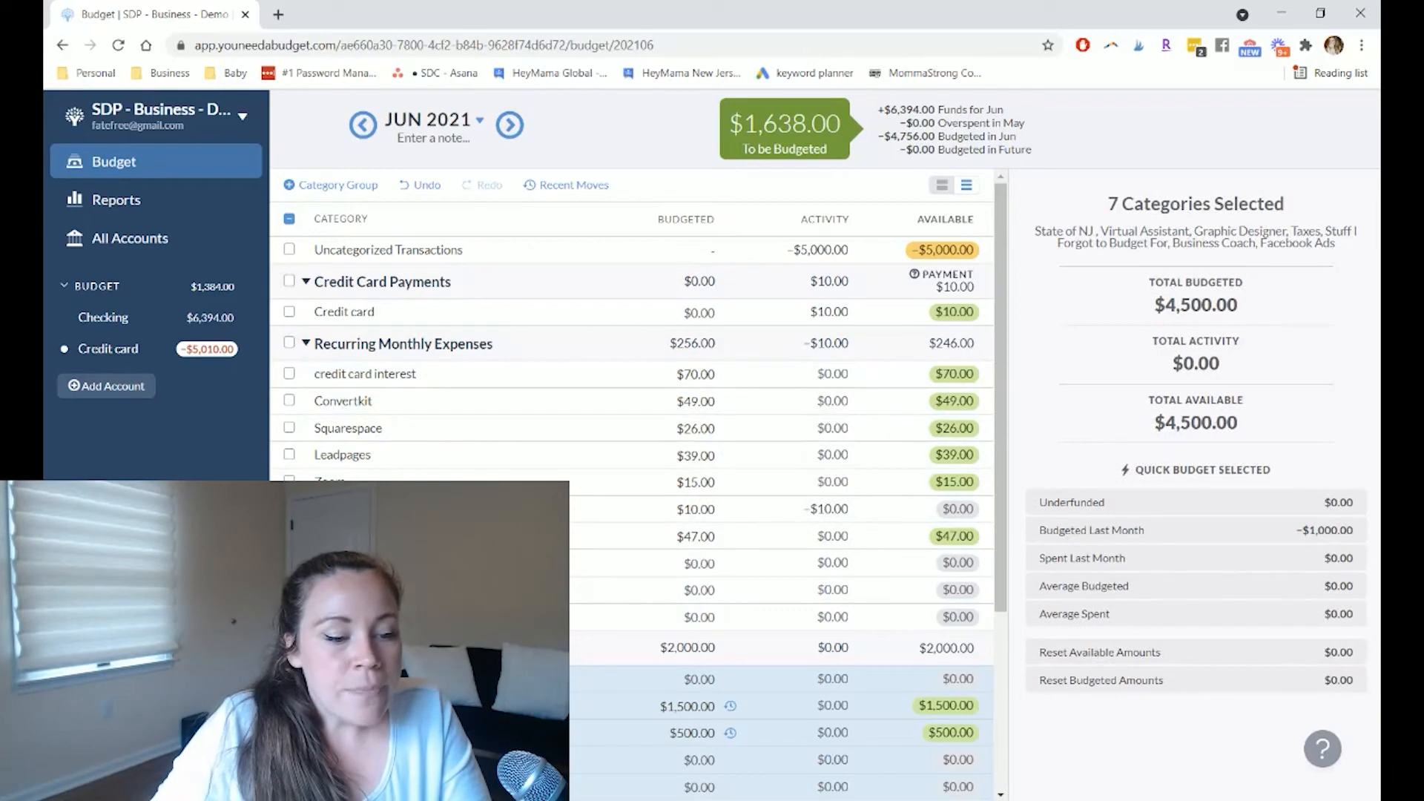
click(290, 647)
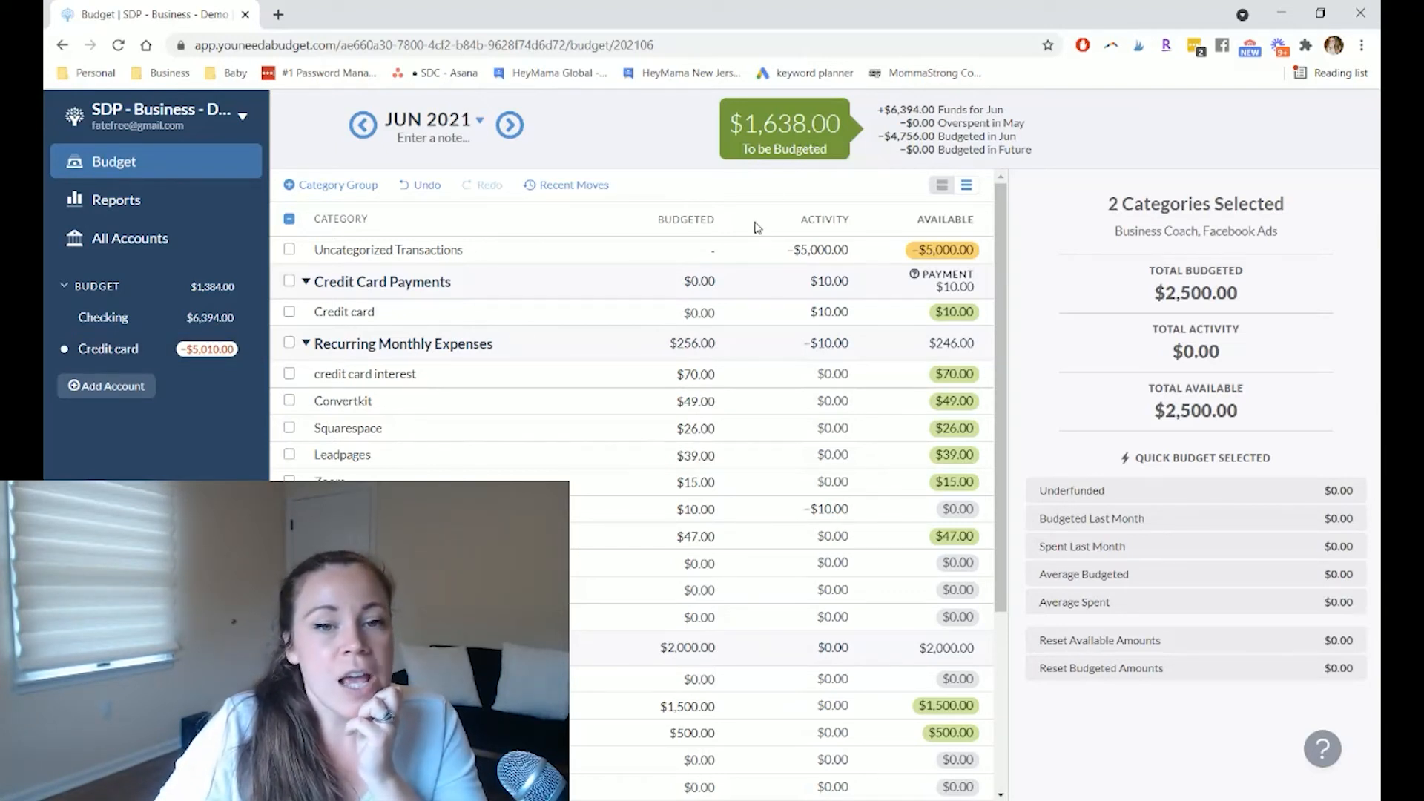
scroll(864, 336, down, 3)
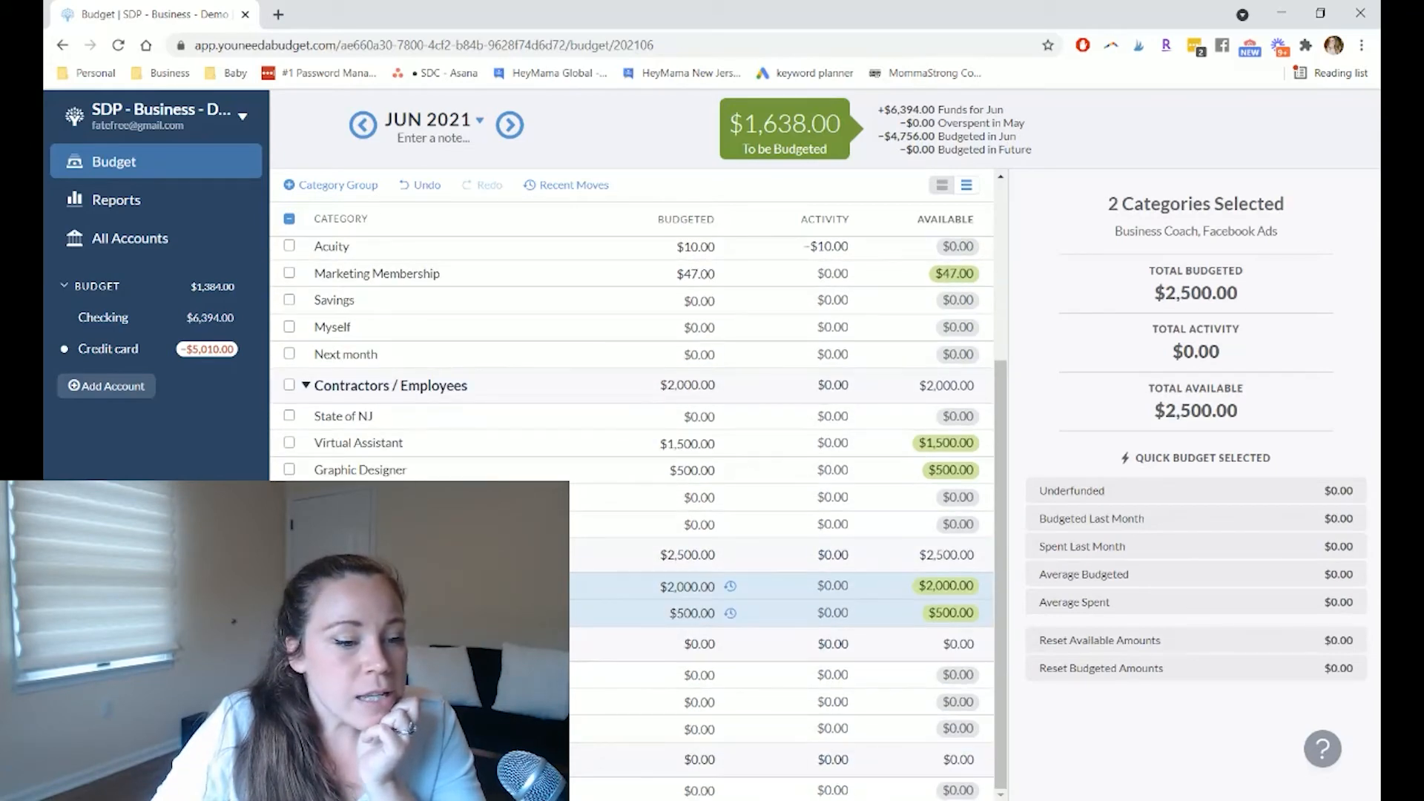
click(289, 555)
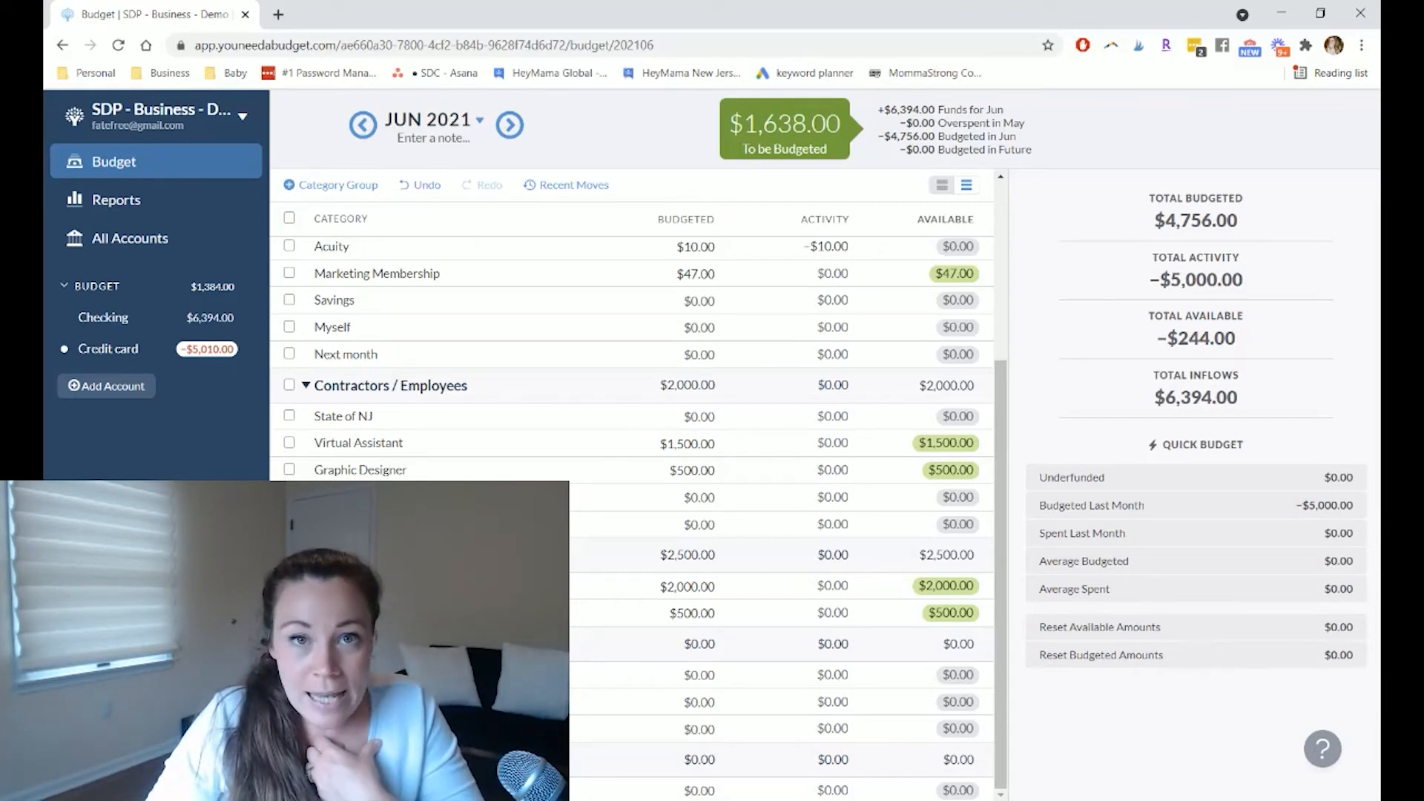
Switch to Calculator, multiply the unbudgeted amount of 1638 by 0.3, and close it to return to the June budget.
key(super)
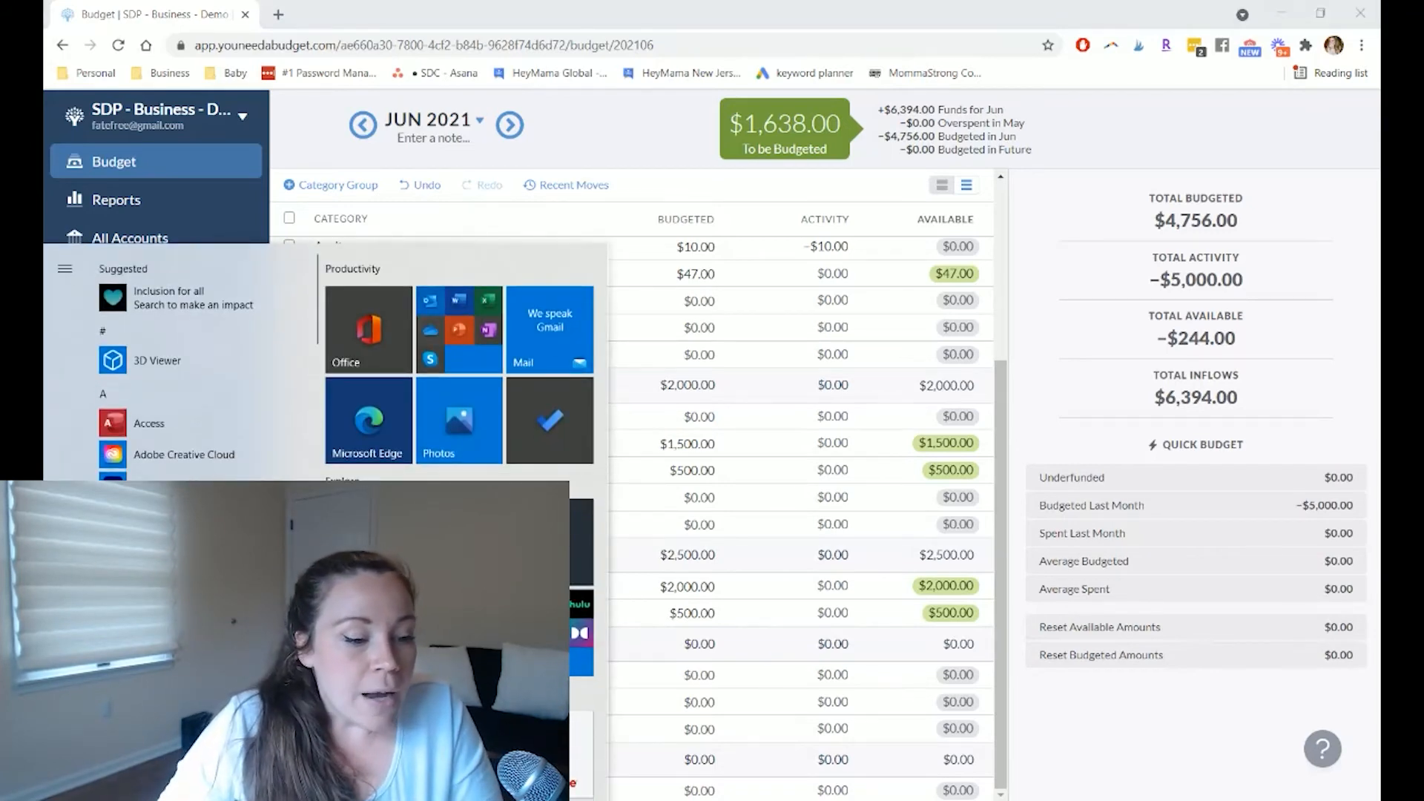
click(578, 611)
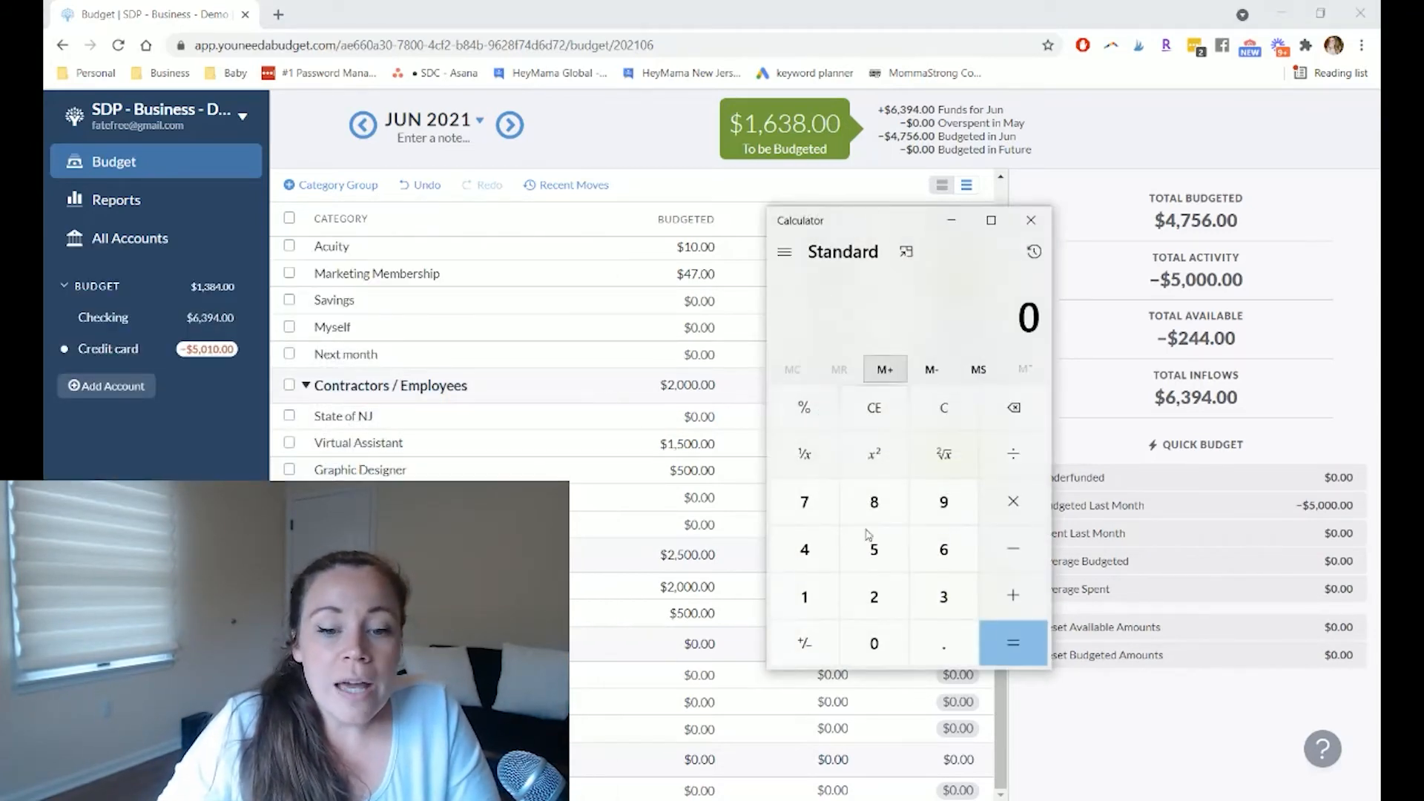
click(813, 599)
click(939, 551)
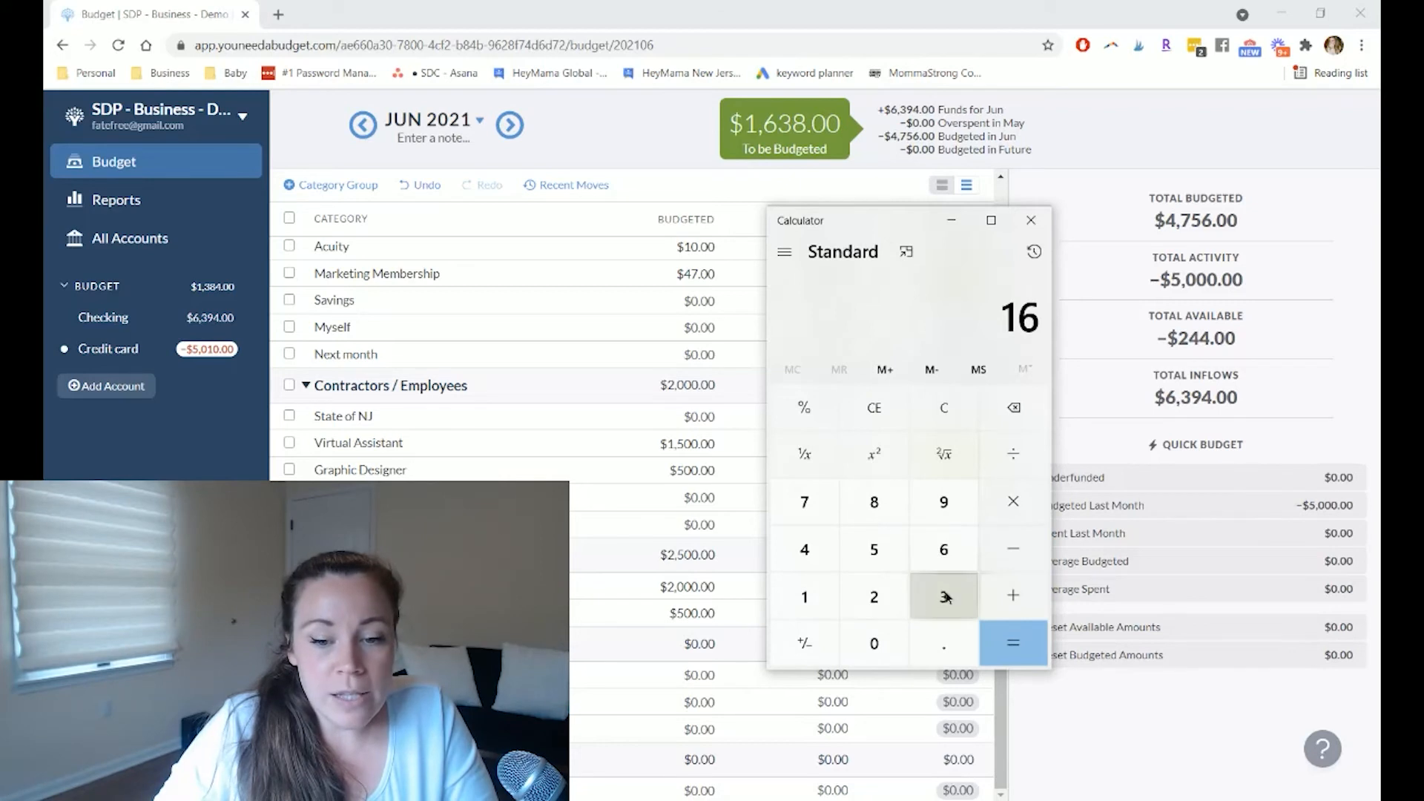
click(941, 593)
click(879, 504)
click(1012, 500)
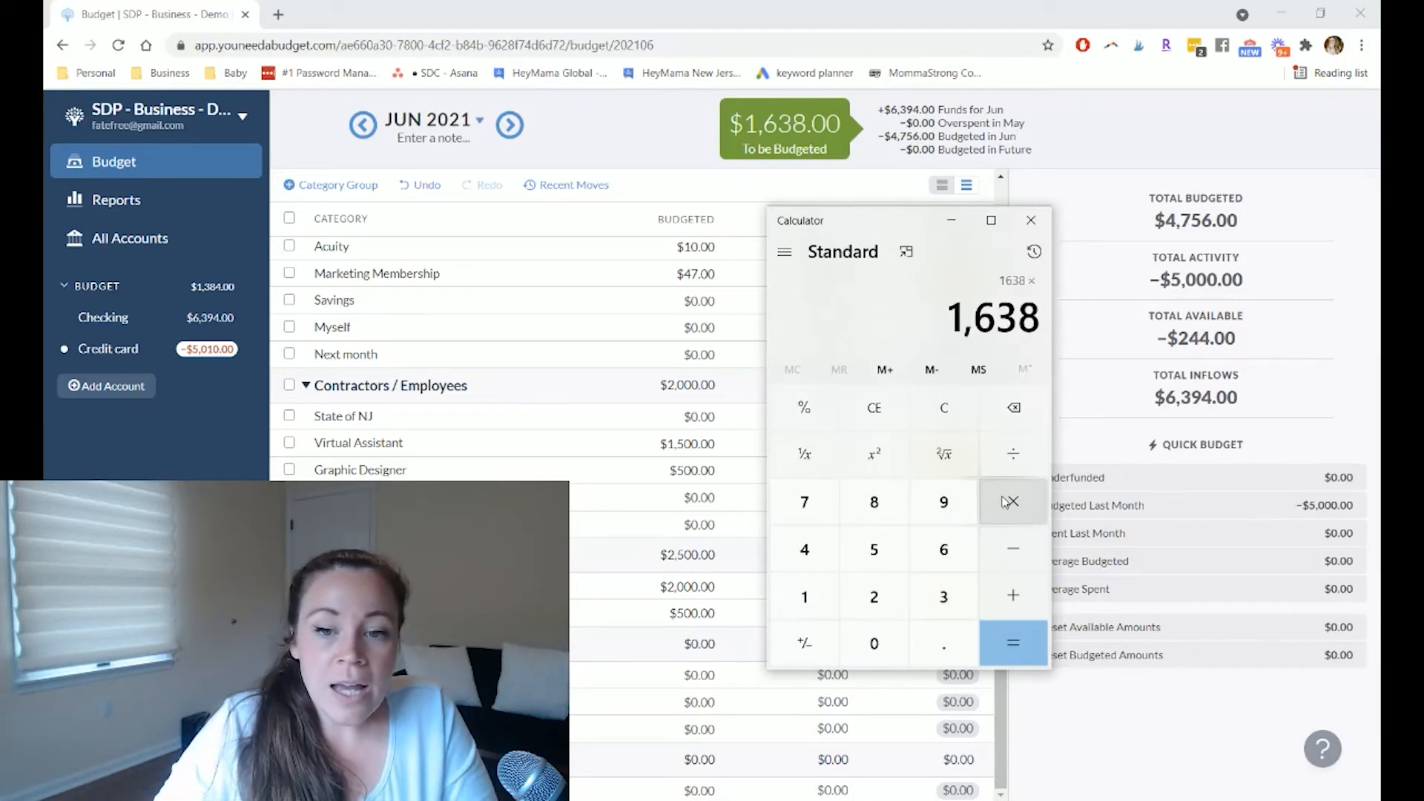
click(950, 642)
click(943, 597)
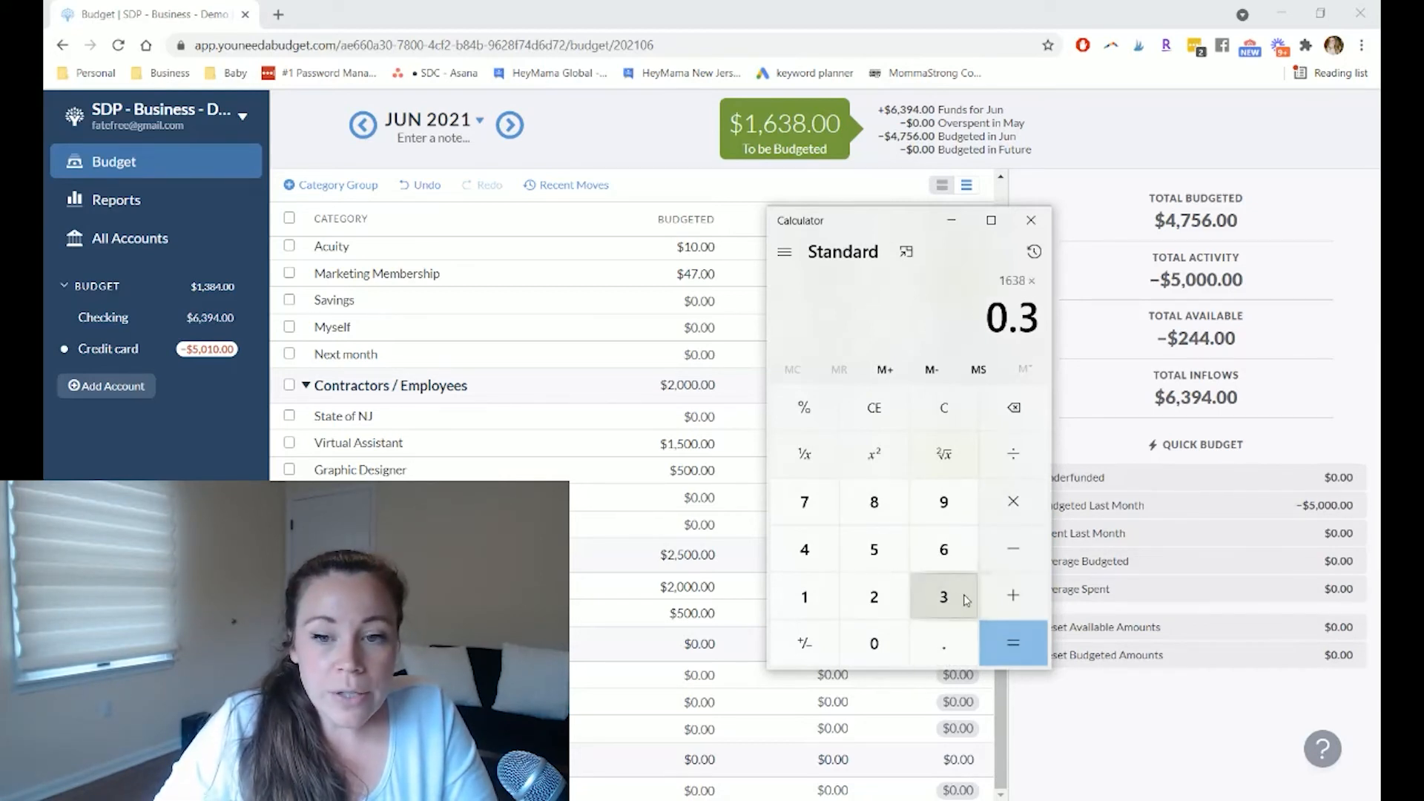
click(1005, 643)
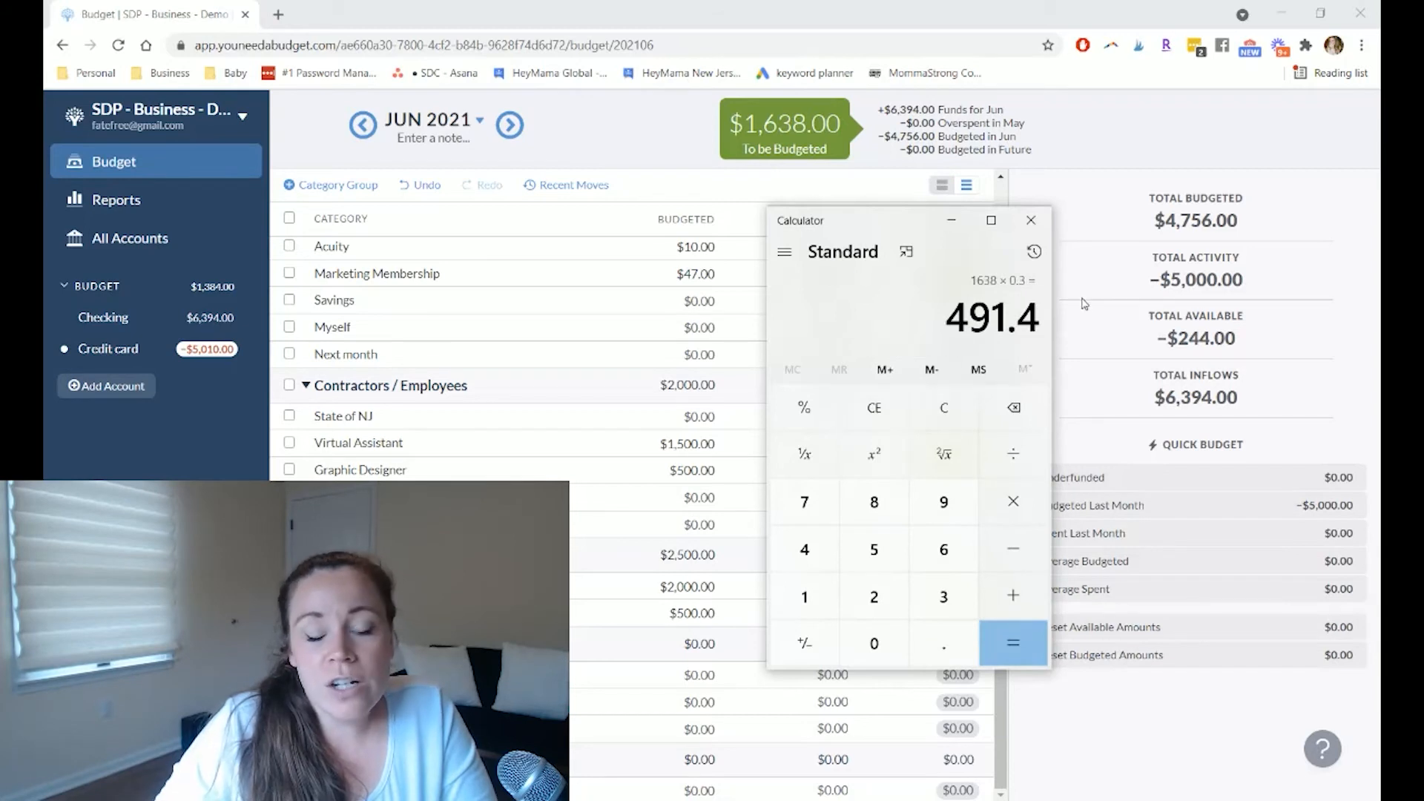
click(1028, 221)
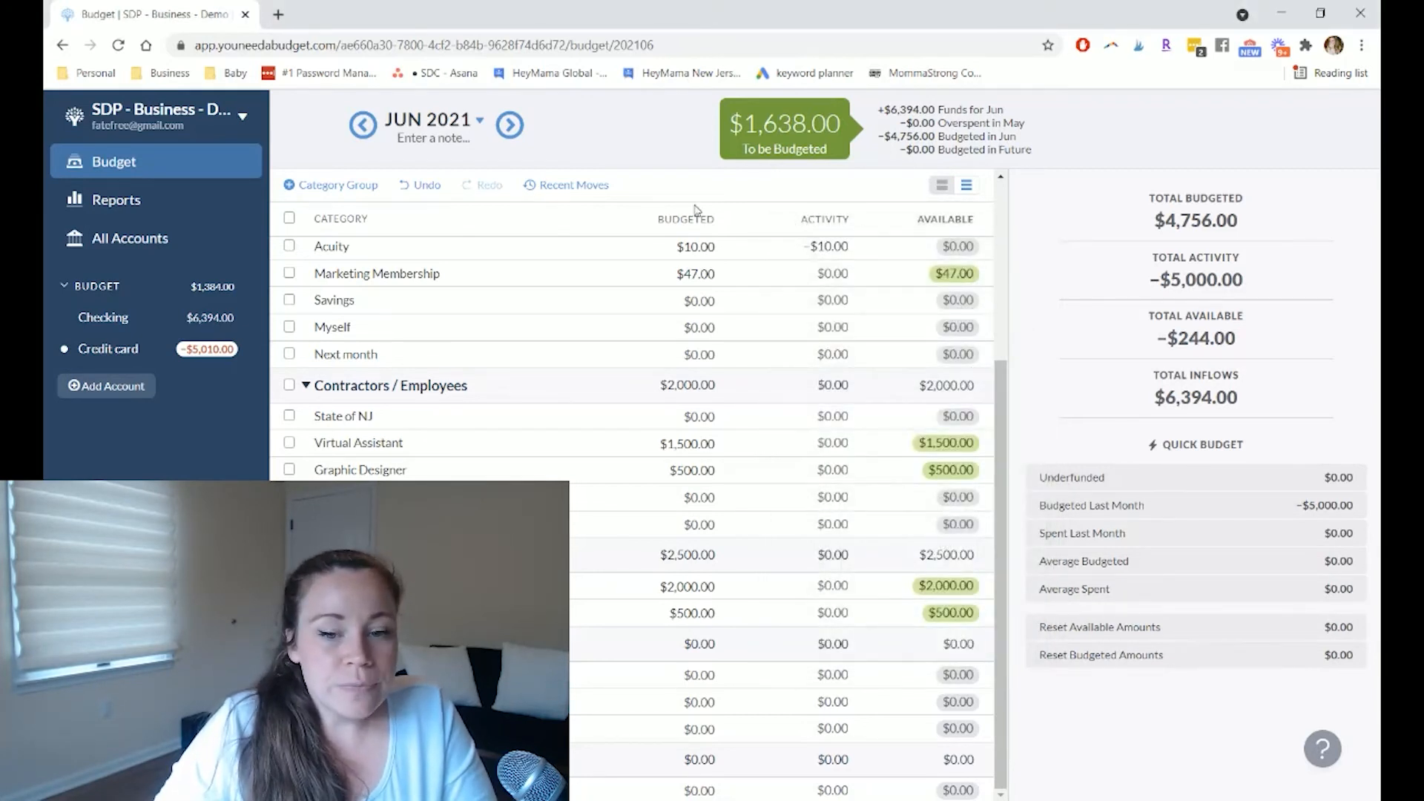
Budget 492 for the Taxes category under Contractors / Employees and deselect the category.
click(700, 498)
text(492)
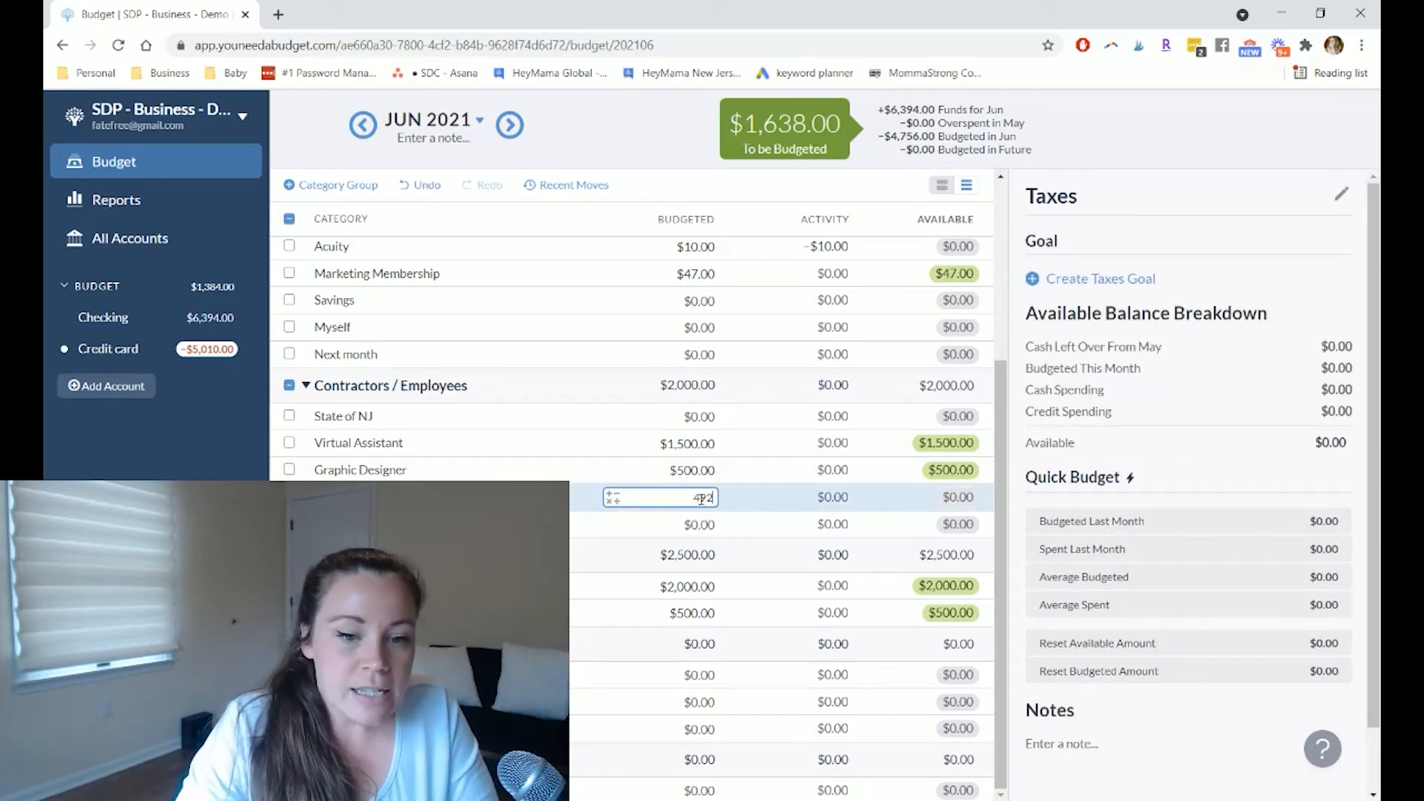
key(Return)
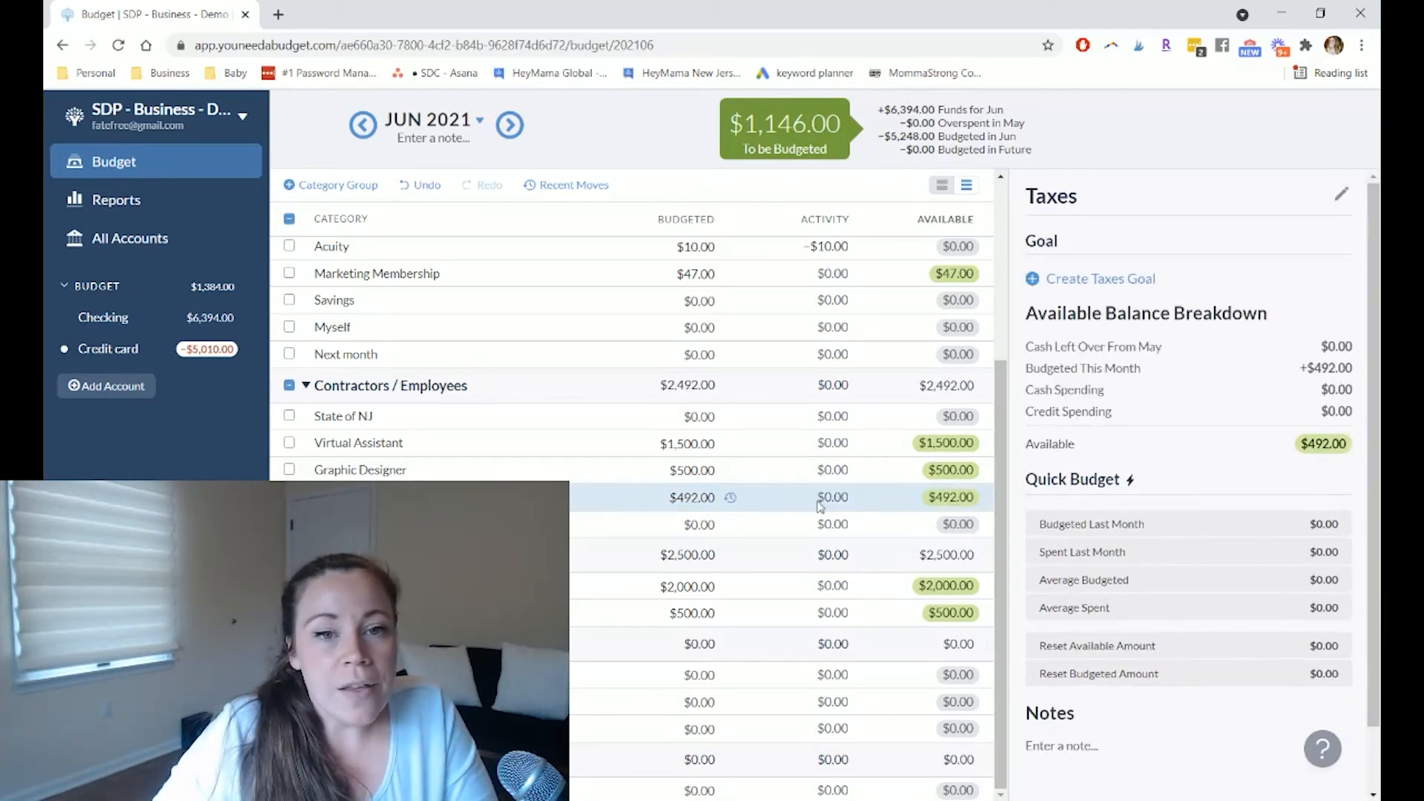
key(Escape)
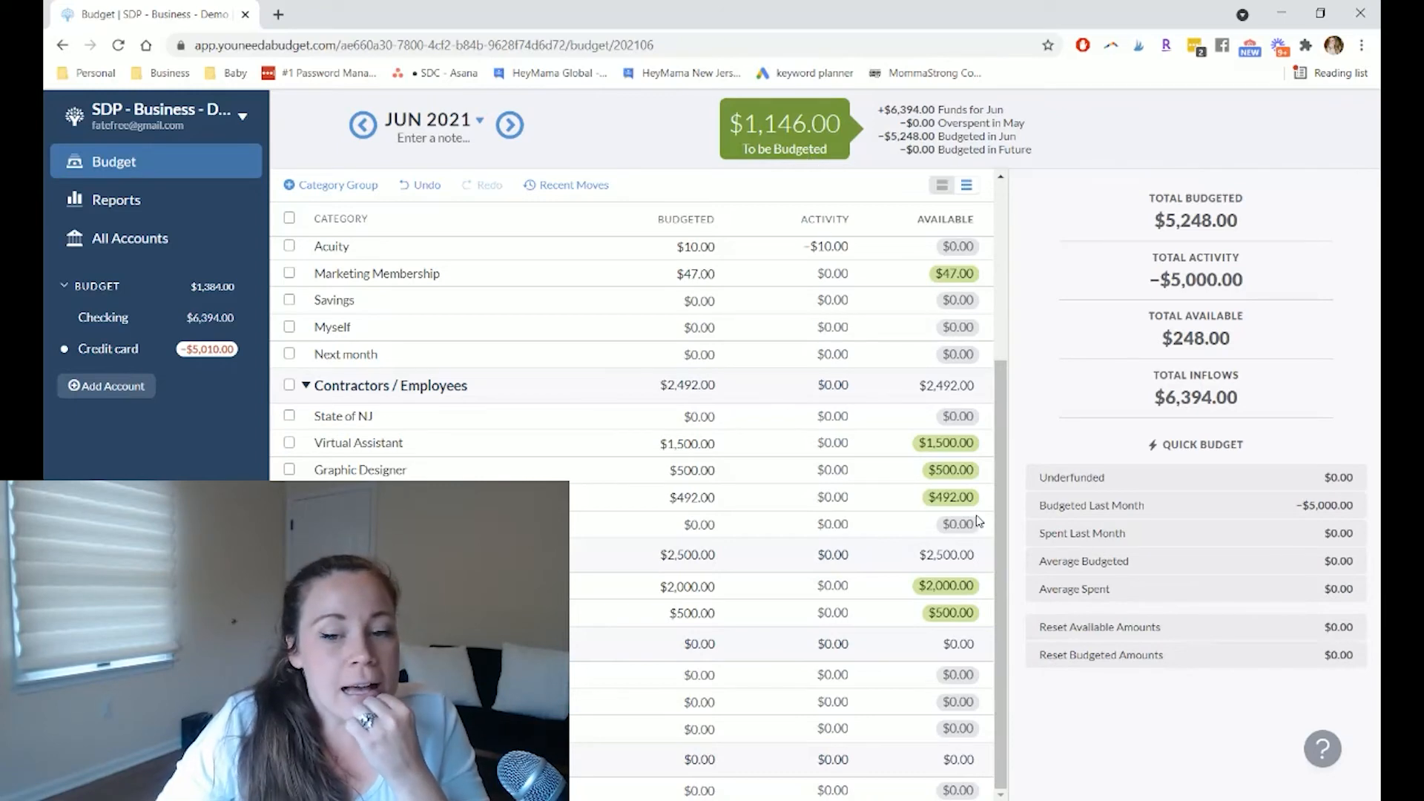
Budget 800 for the Savings category under Recurring Monthly Expenses.
drag(998, 478, 997, 328)
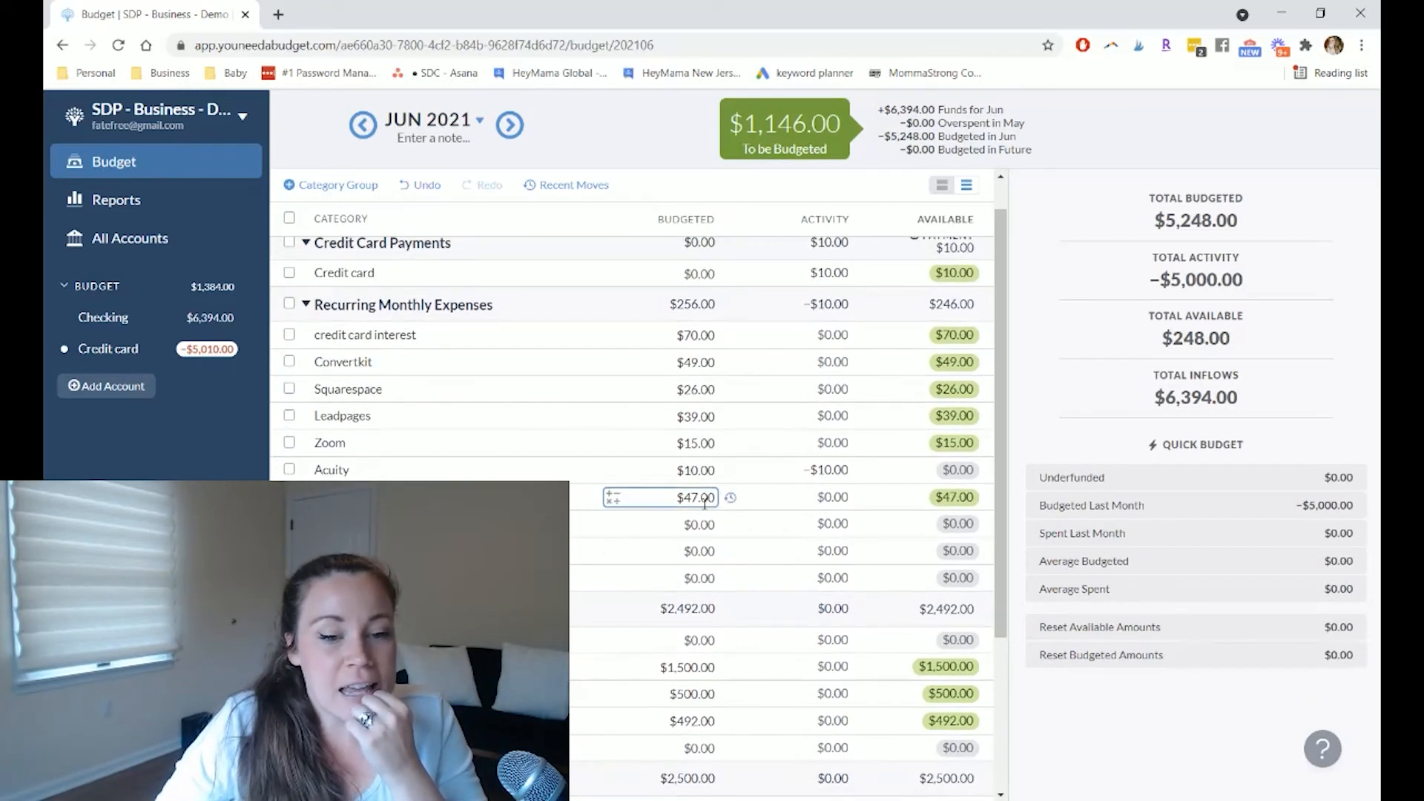
click(686, 524)
click(689, 549)
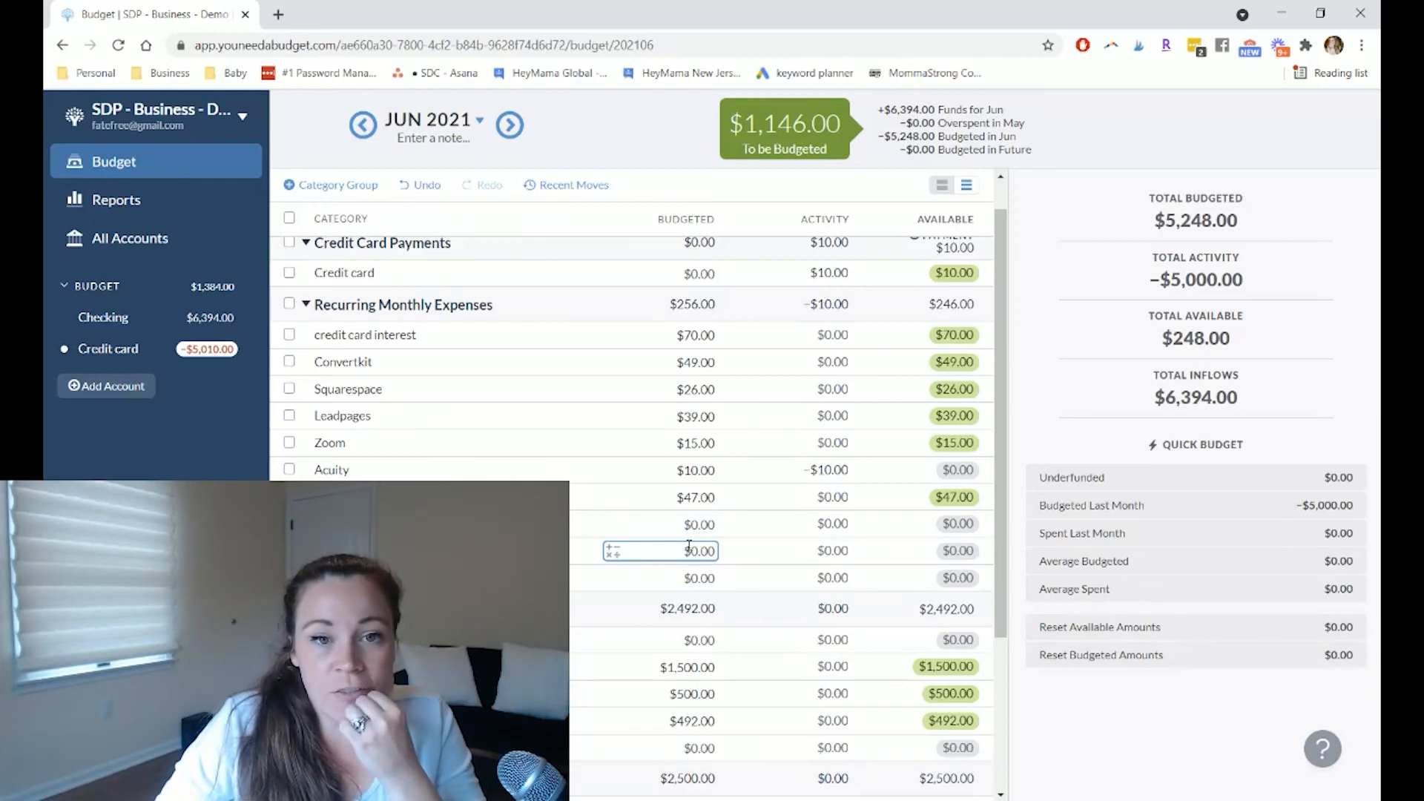
scroll(749, 497, up, 2)
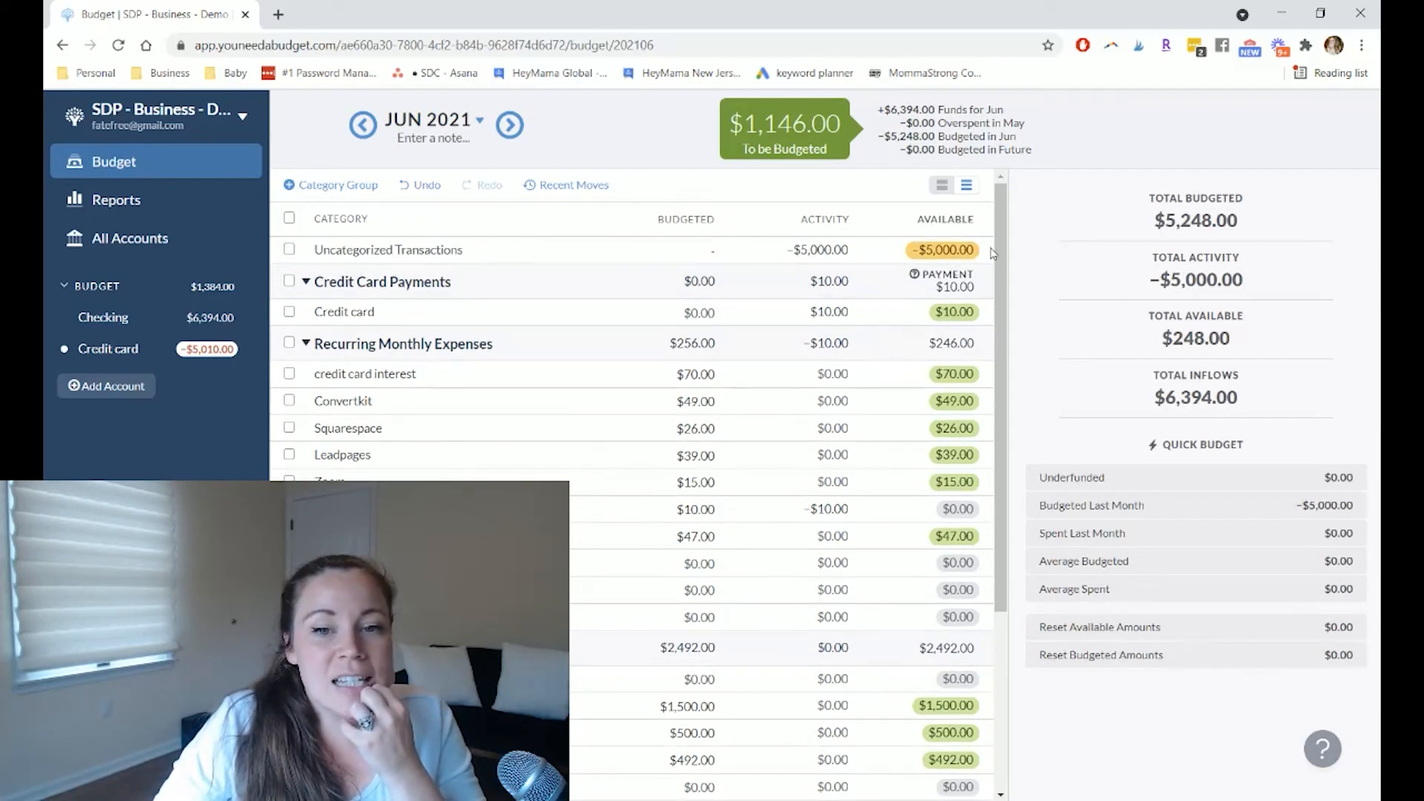
mouse_move(942, 255)
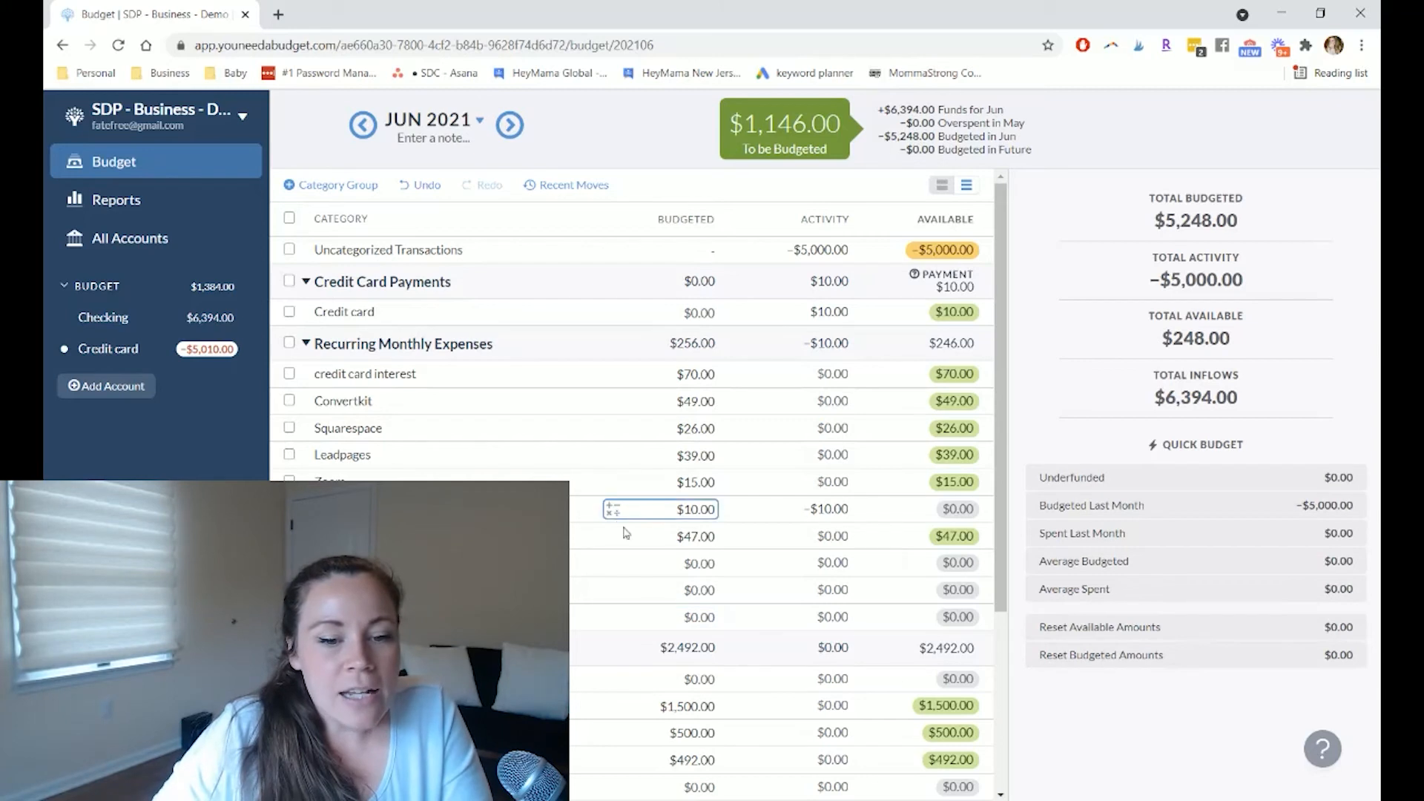
click(684, 564)
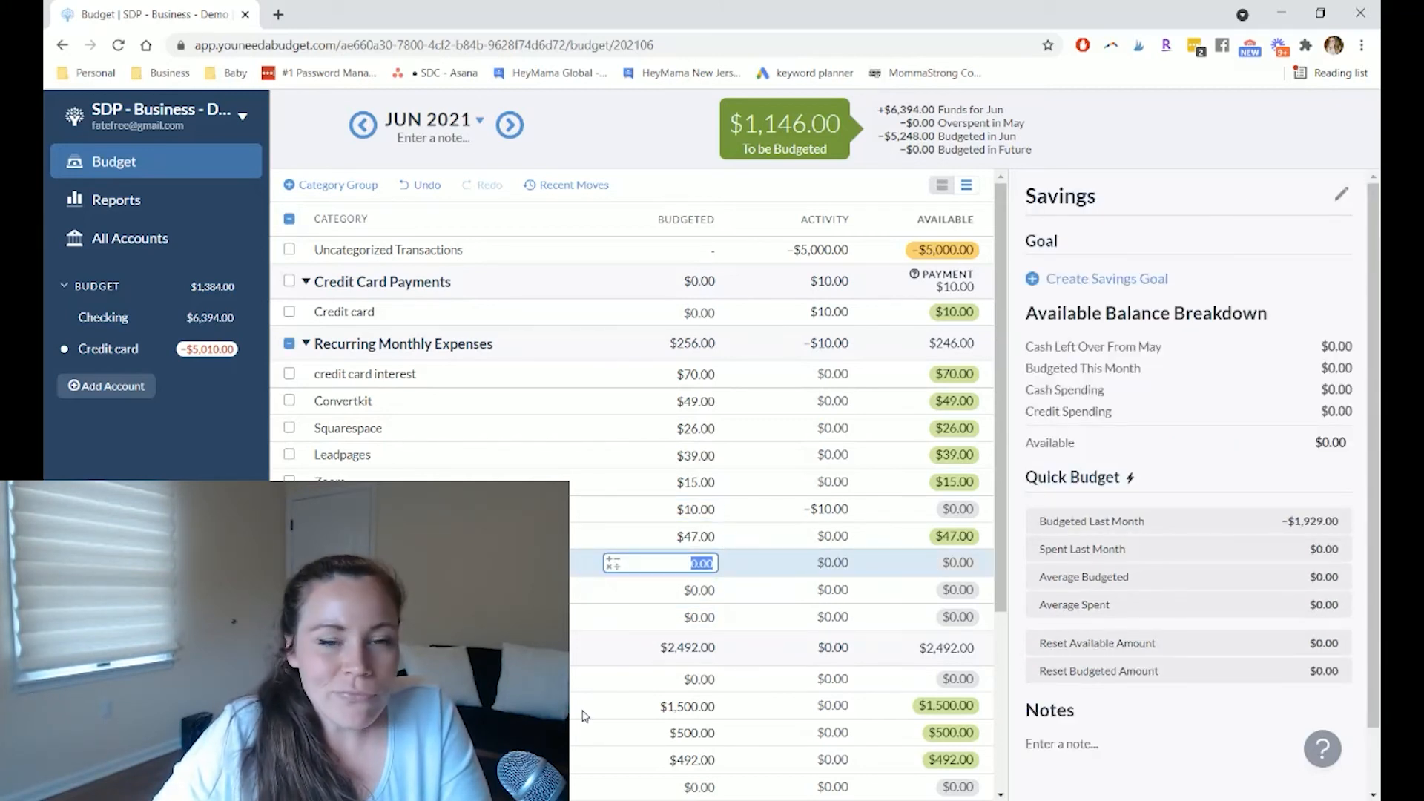
text(800)
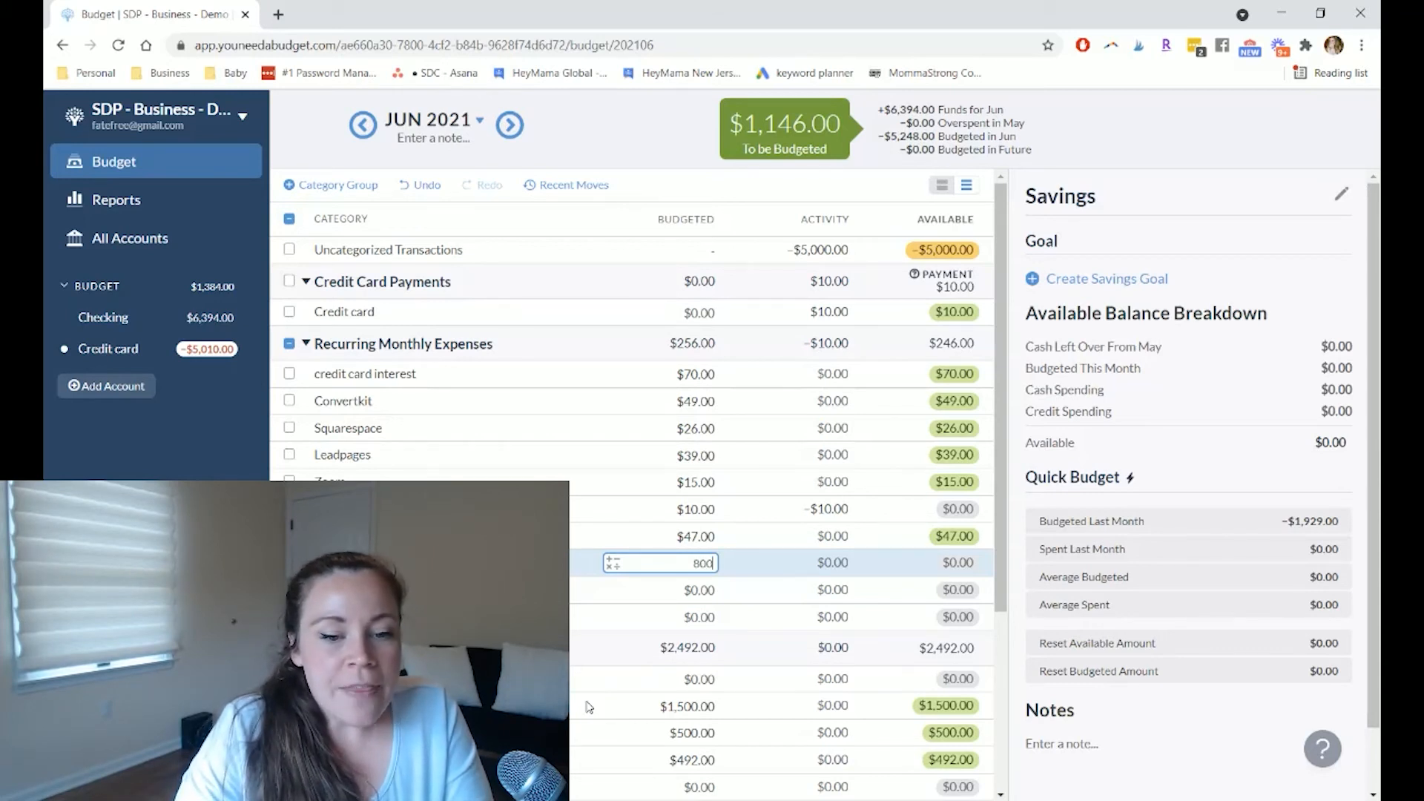
key(Return)
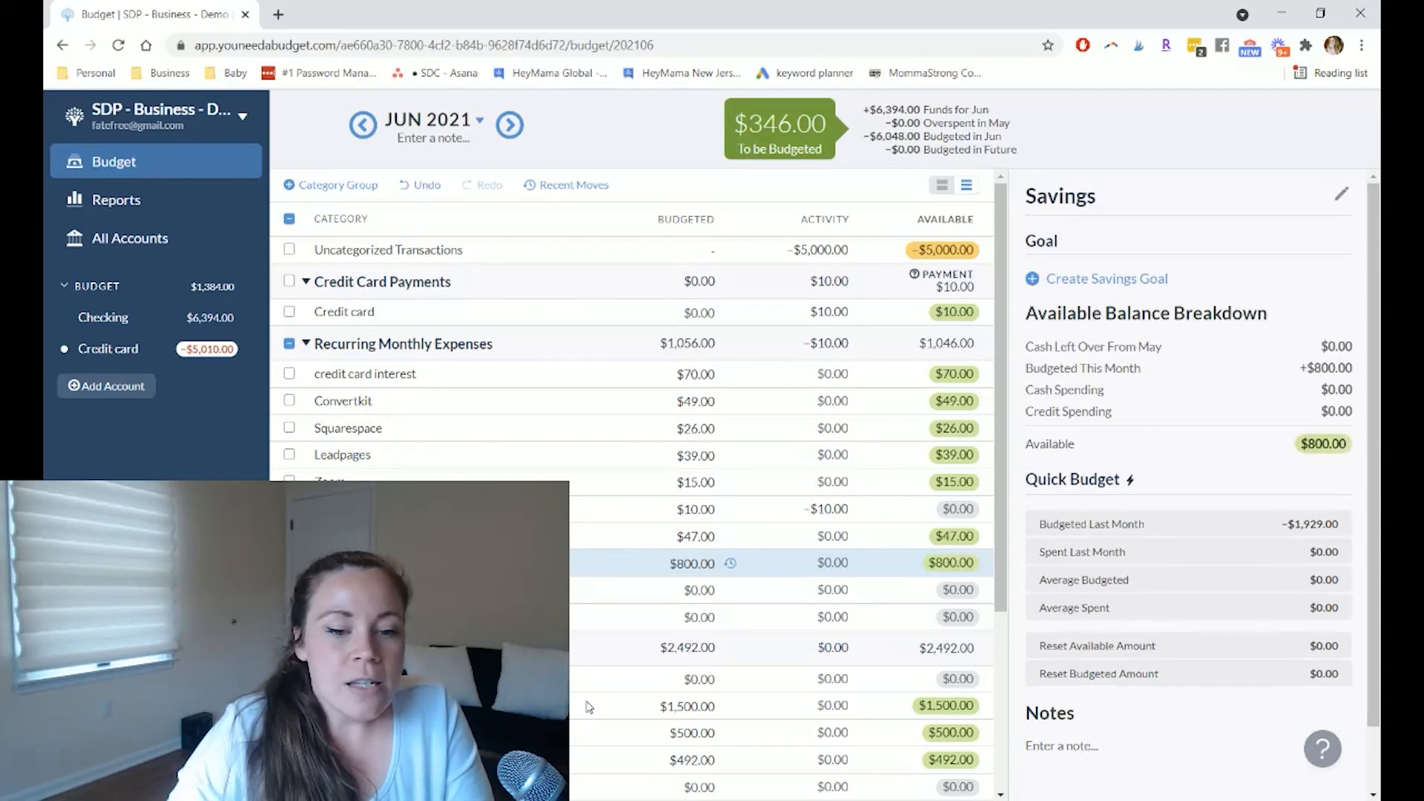
Move the remaining 346.00 from To be Budgeted into the Myself category and deselect the category.
click(690, 586)
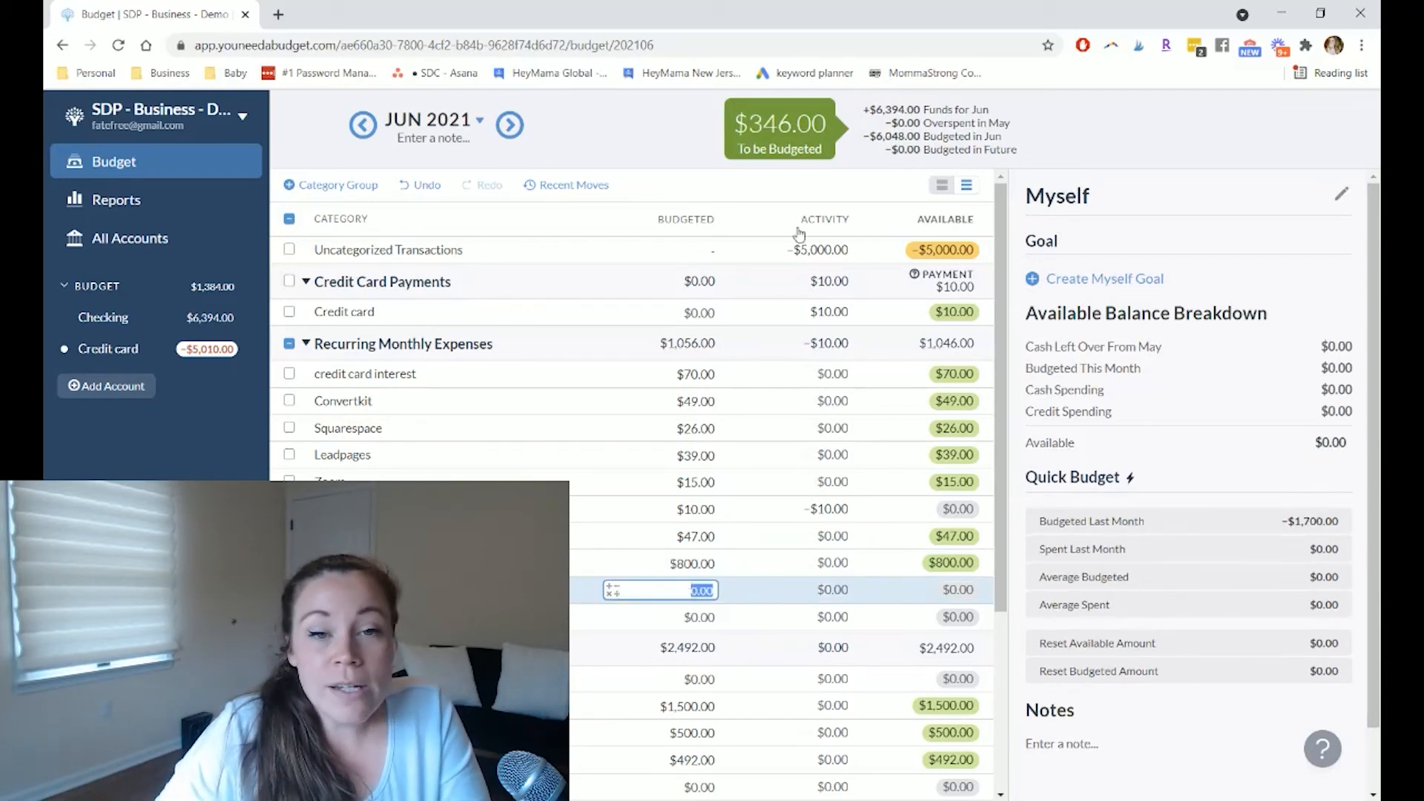
click(780, 143)
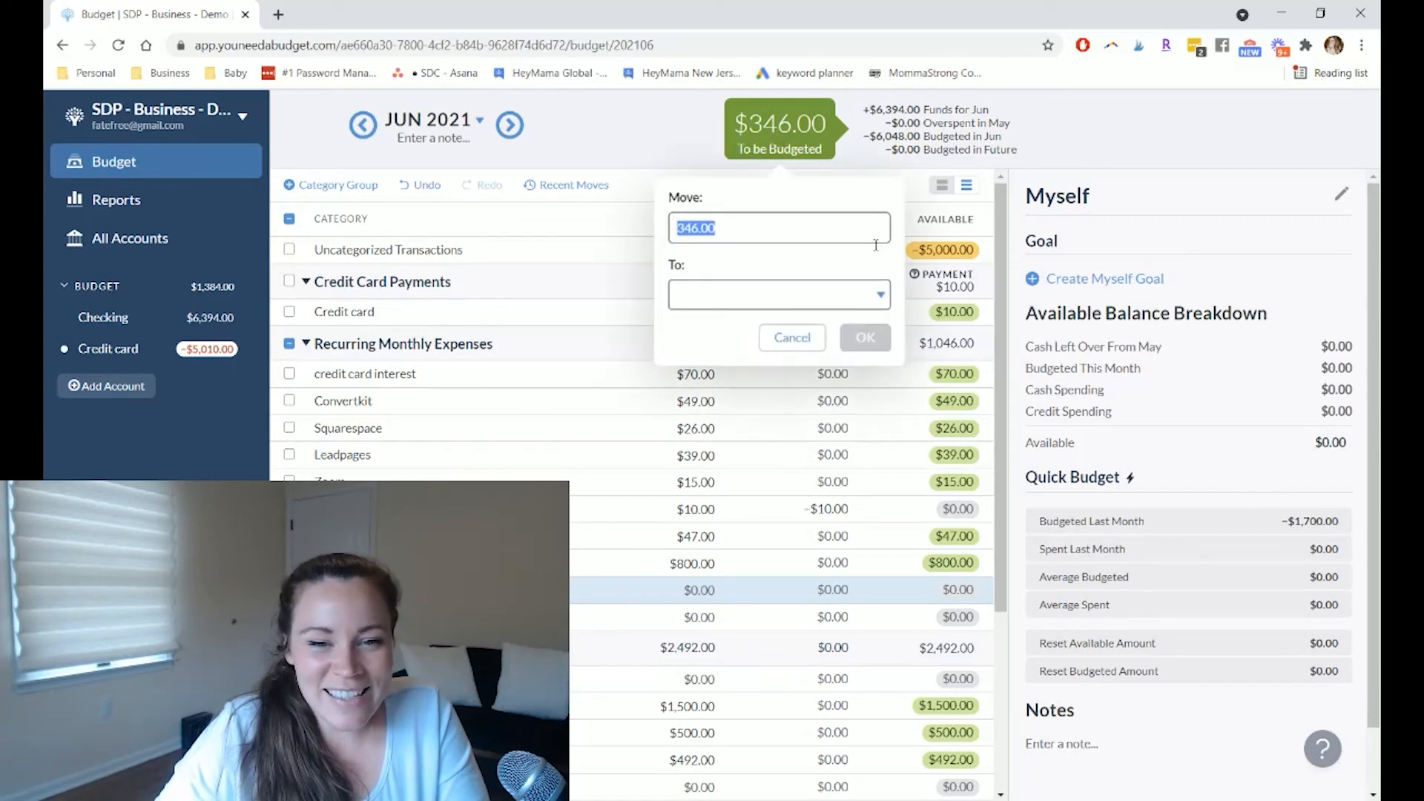
click(880, 295)
scroll(822, 429, down, 5)
scroll(822, 429, up, 5)
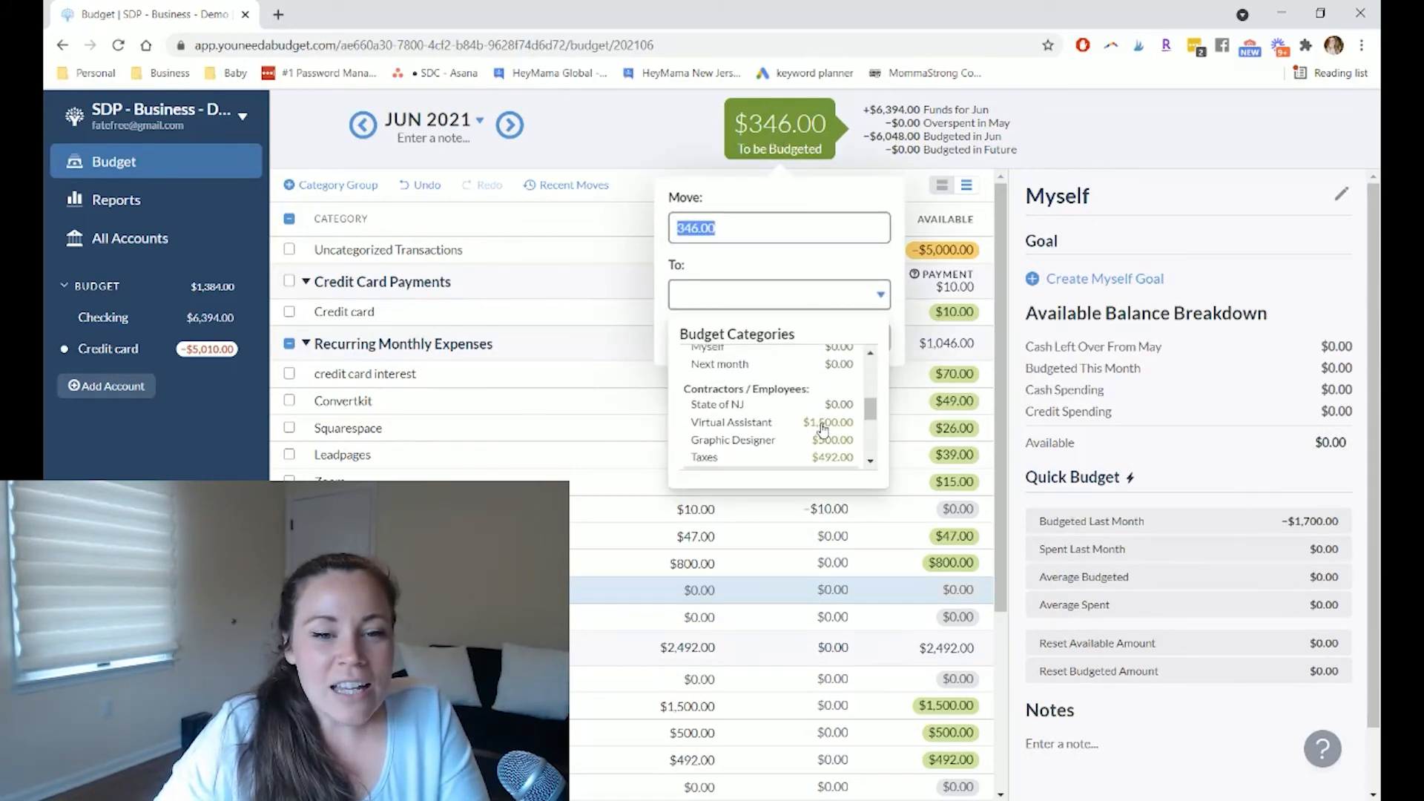
click(725, 400)
click(862, 340)
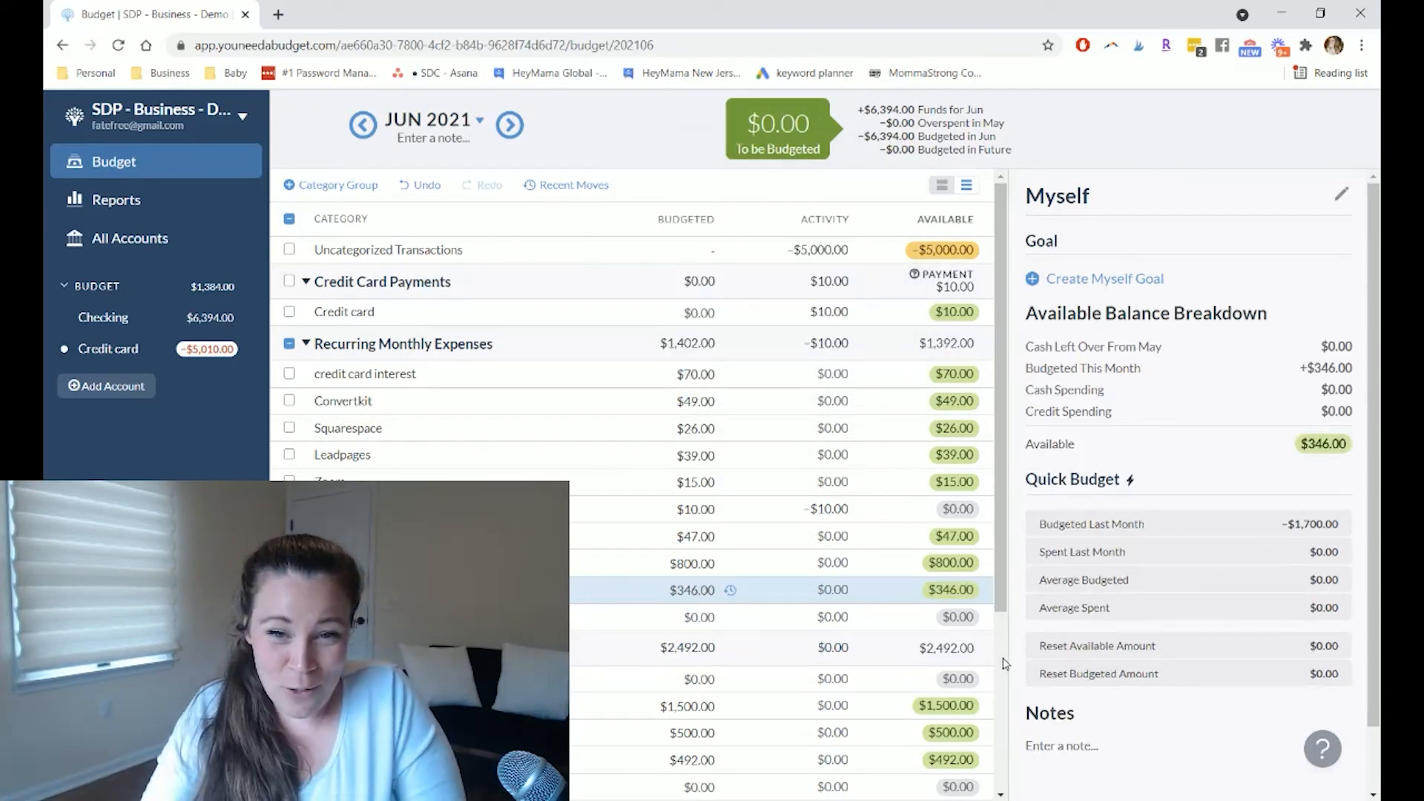
mouse_move(932, 261)
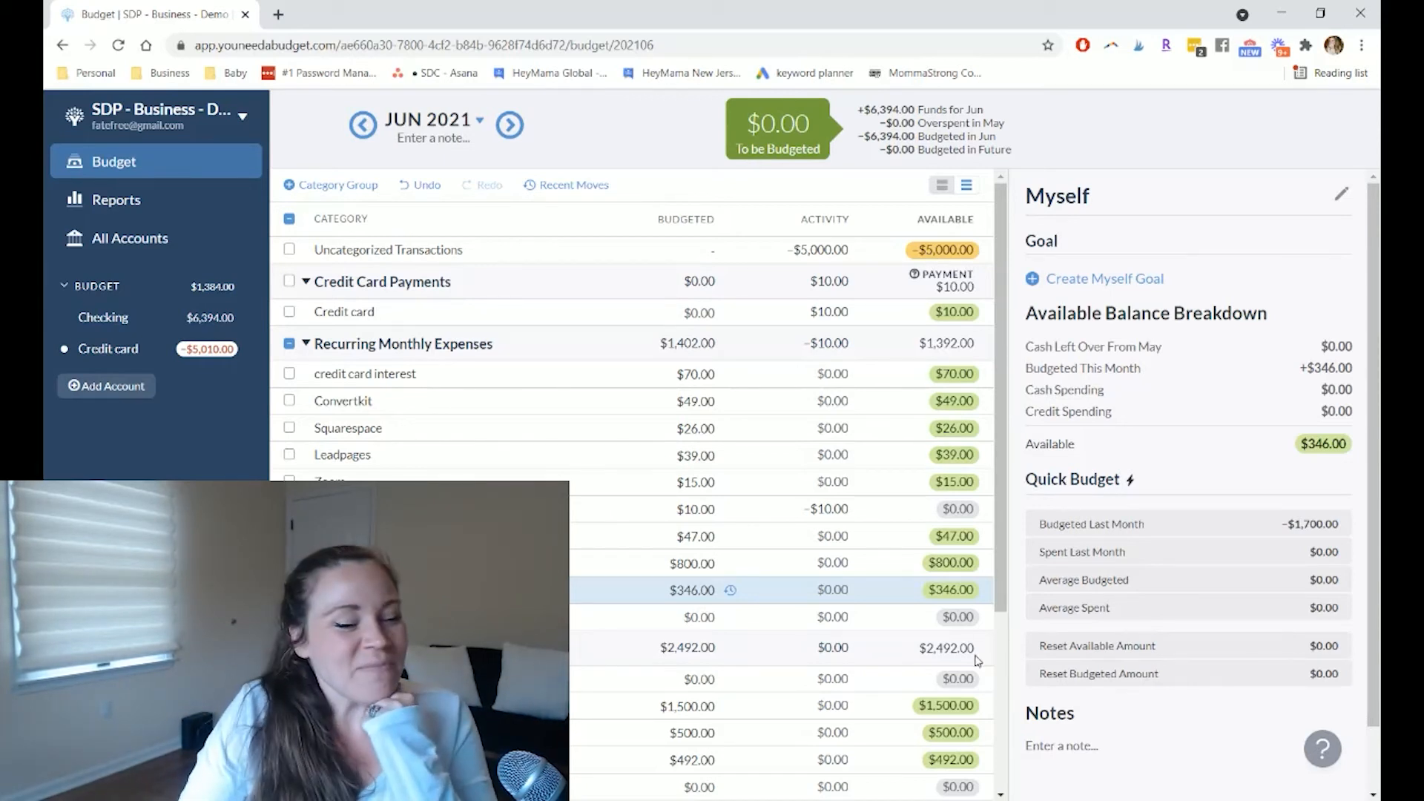
mouse_move(953, 705)
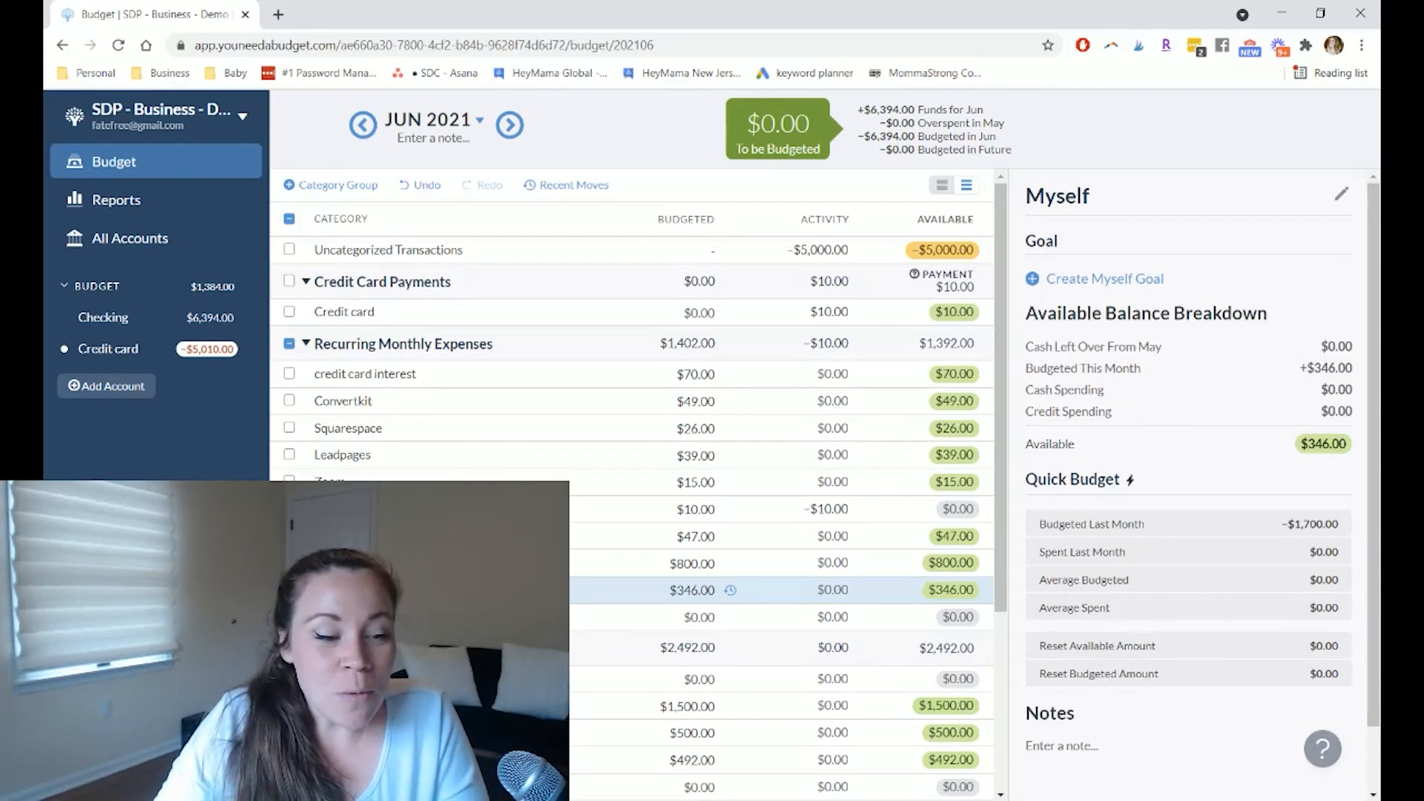
click(762, 597)
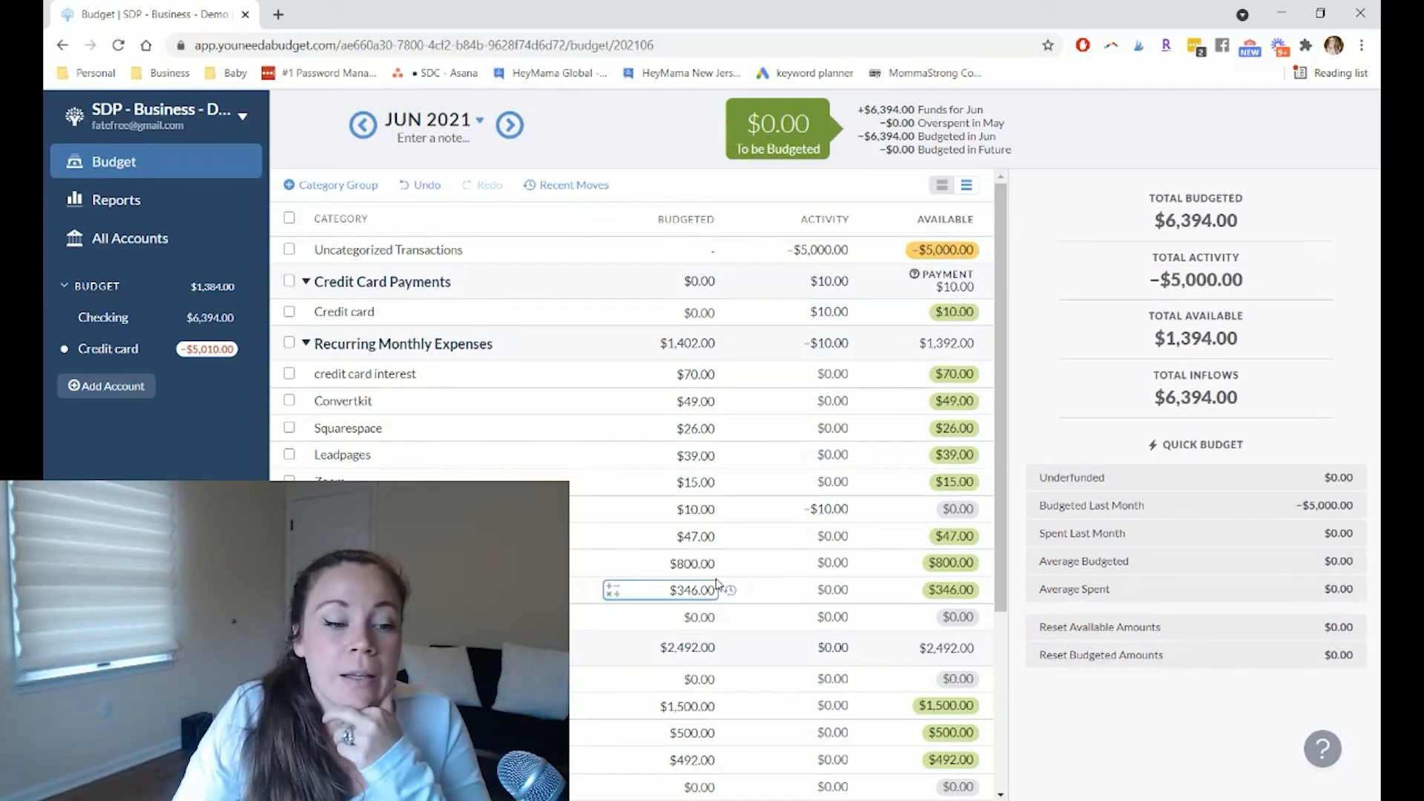
Select the Recurring Monthly Expenses and Contractors / Employees groups to examine their totals, and clear the selection again.
click(673, 563)
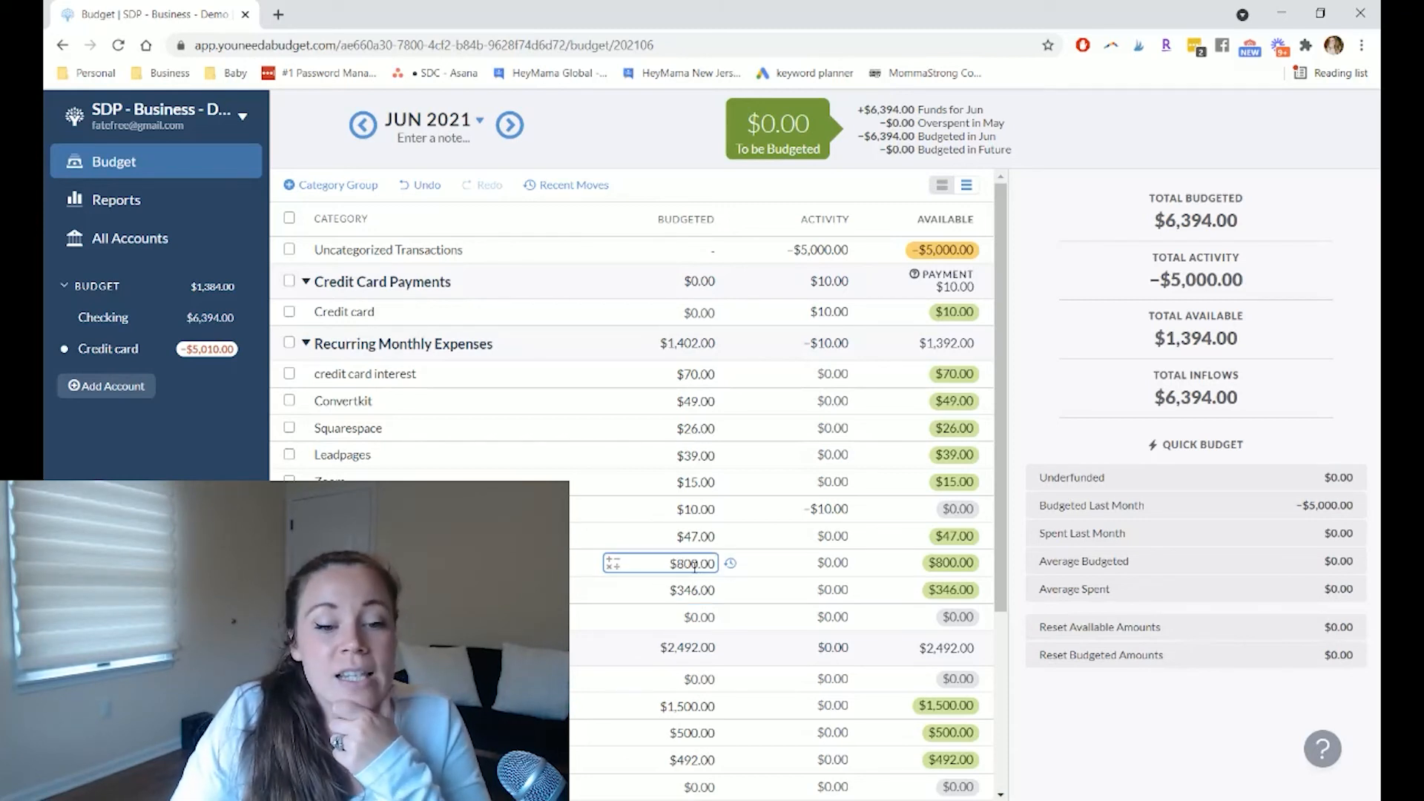
click(289, 343)
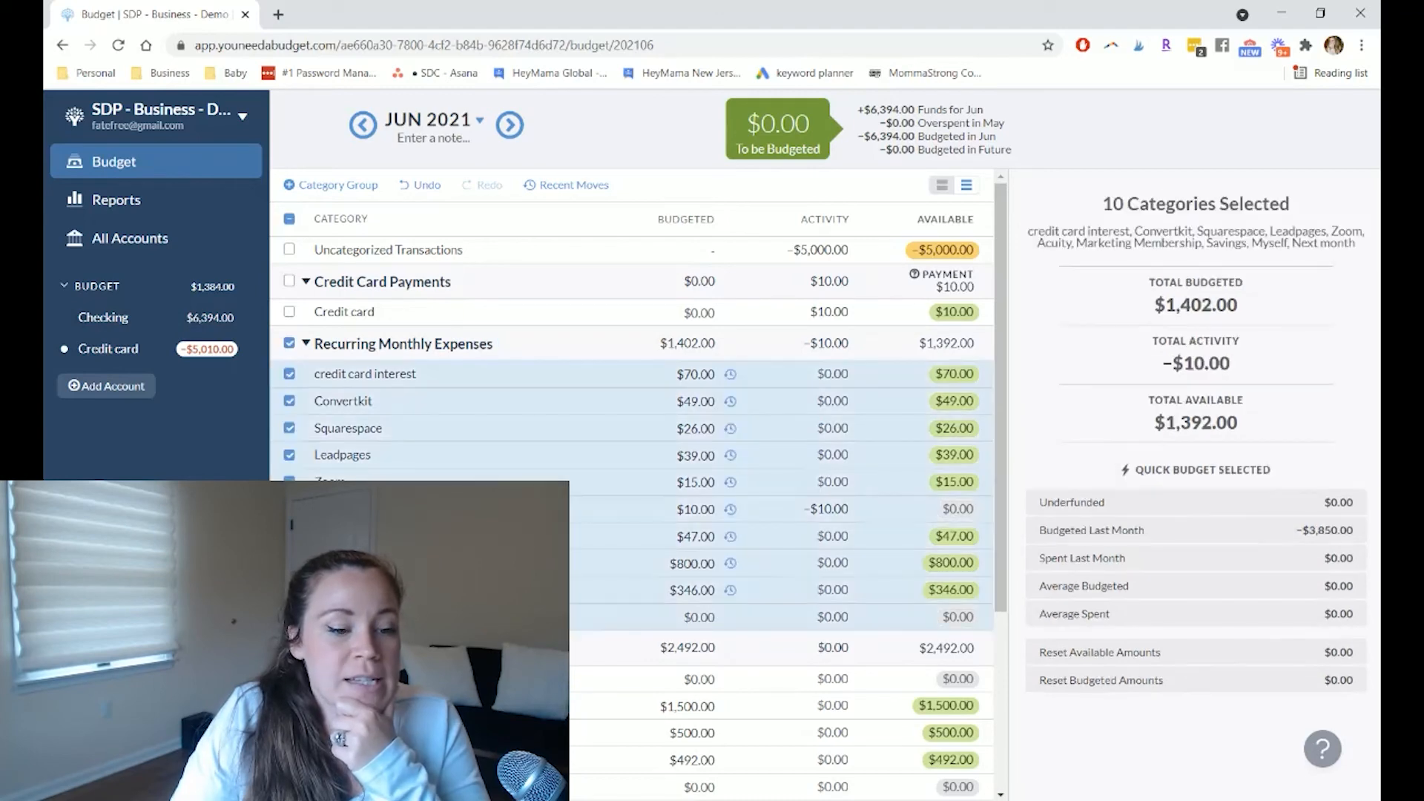
click(614, 645)
scroll(614, 645, down, 3)
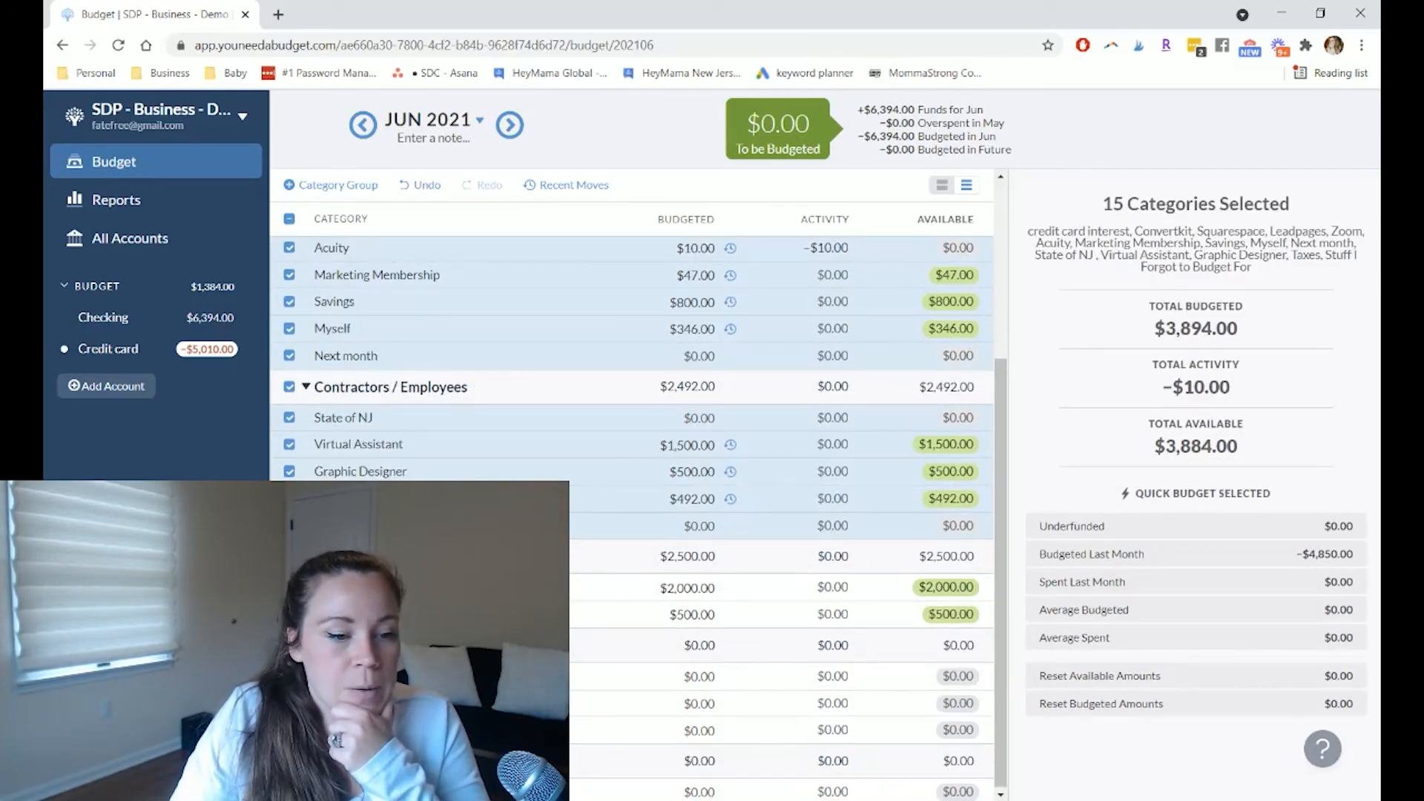
click(289, 556)
click(289, 557)
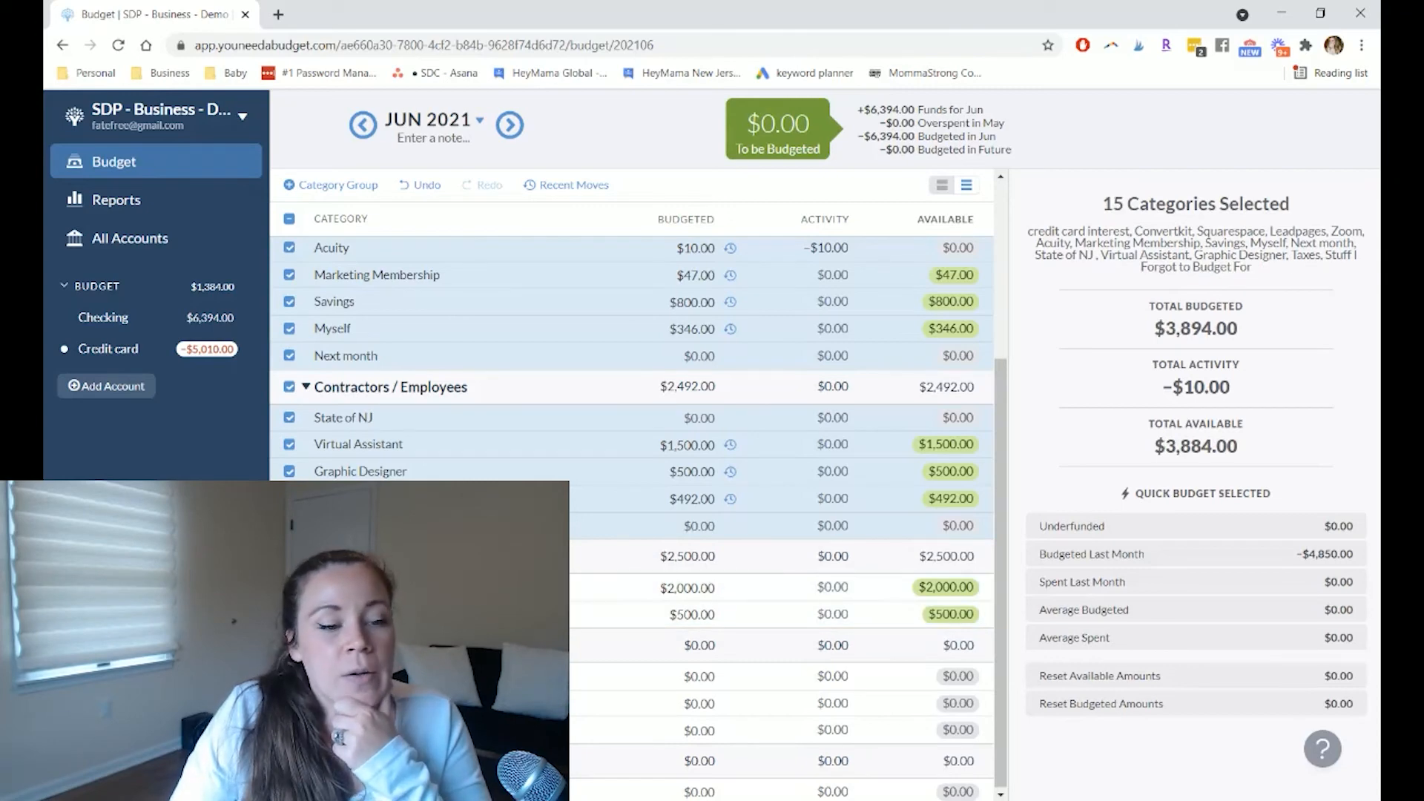
click(290, 387)
scroll(411, 393, up, 3)
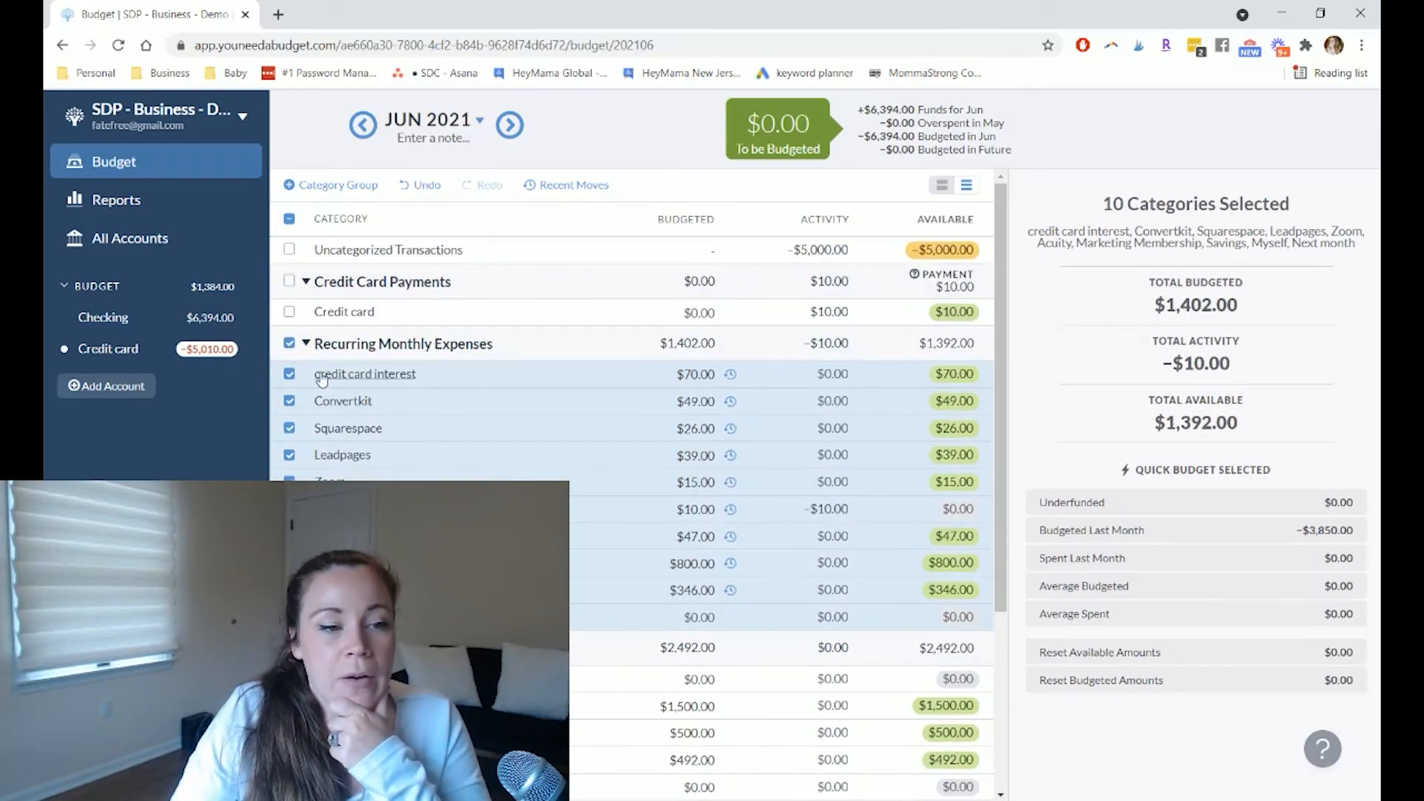
click(289, 343)
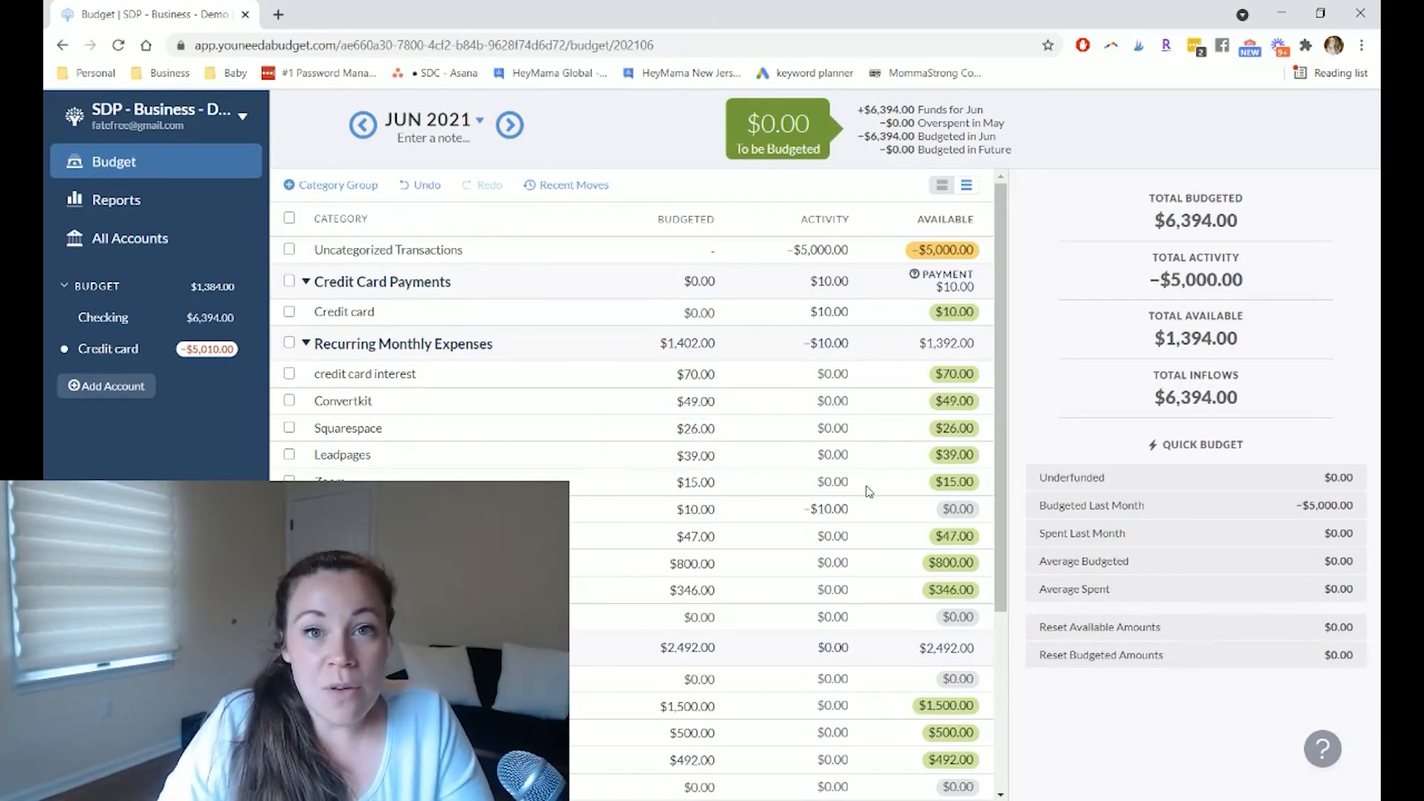
Inspect the June budgeted amounts for Marketing Membership, Facebook Ads, Business Coach, Virtual Assistant and Graphic Designer, and clear the category selection.
click(697, 538)
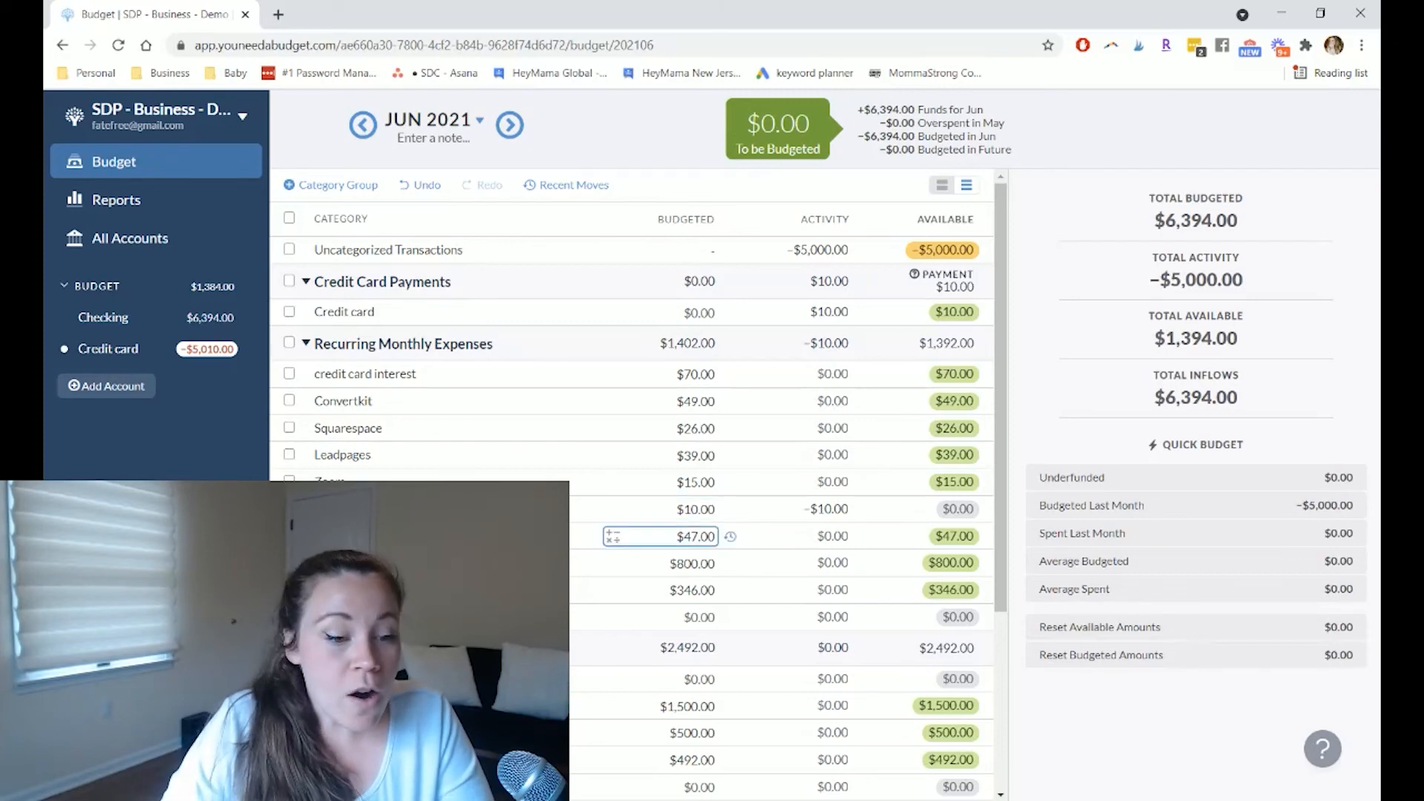
scroll(756, 712, down, 4)
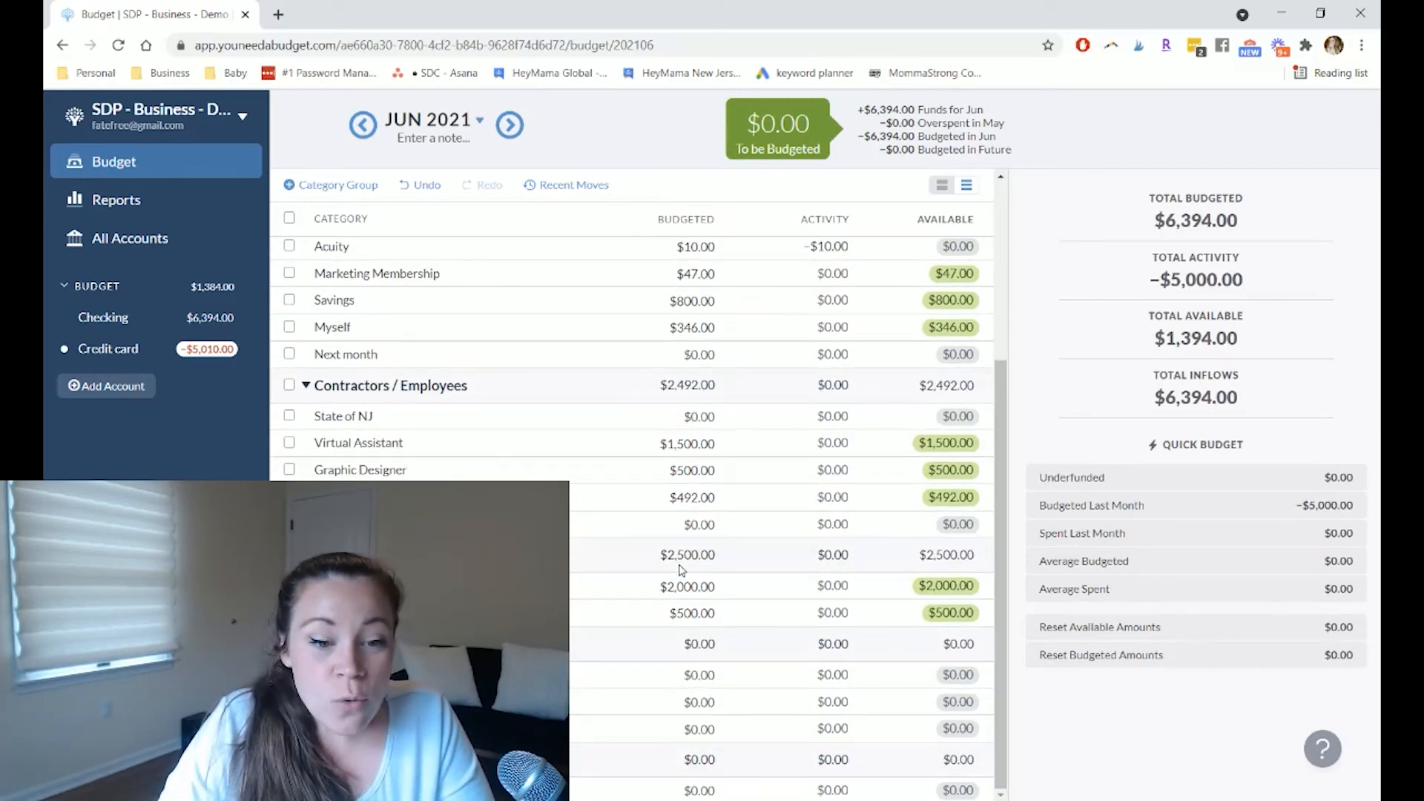
click(691, 586)
click(695, 616)
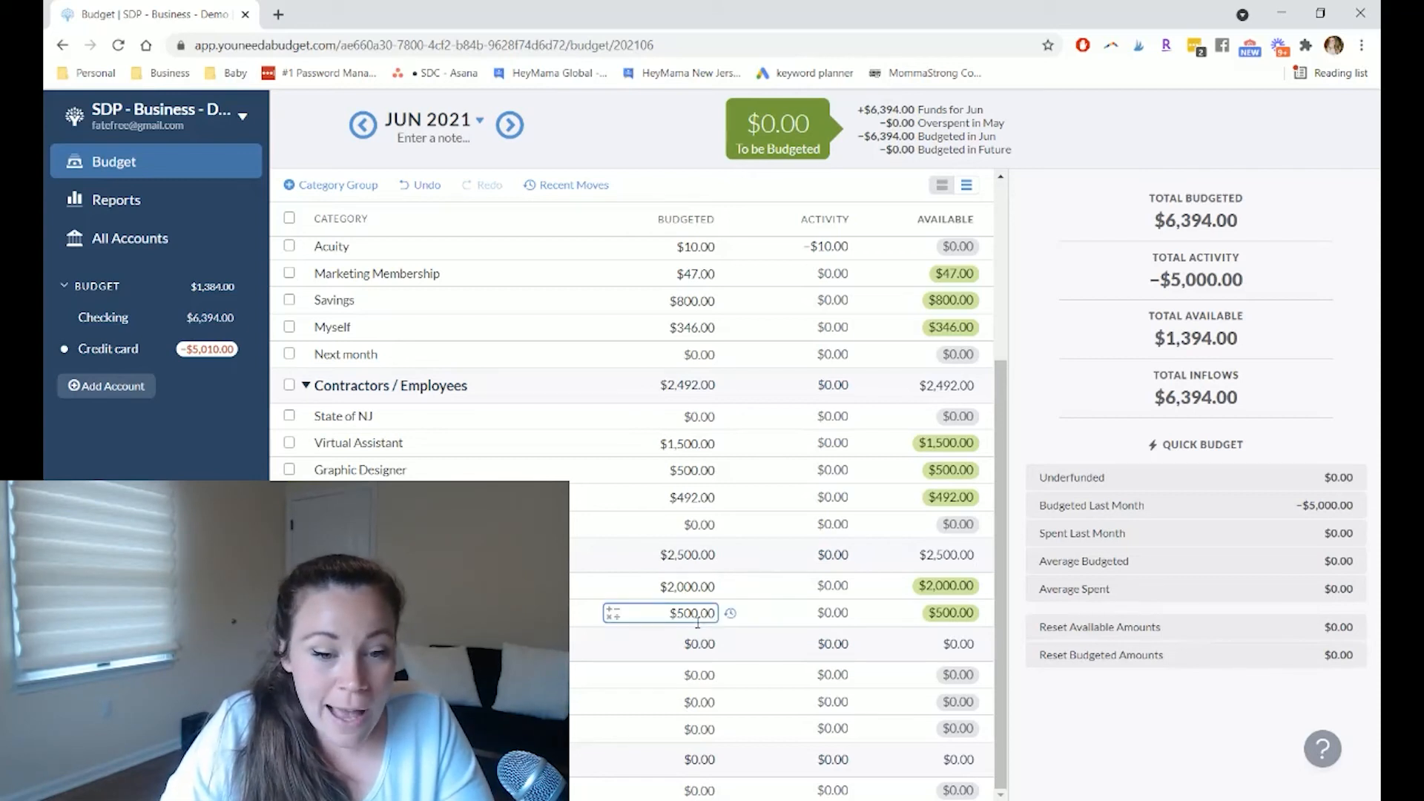
click(689, 613)
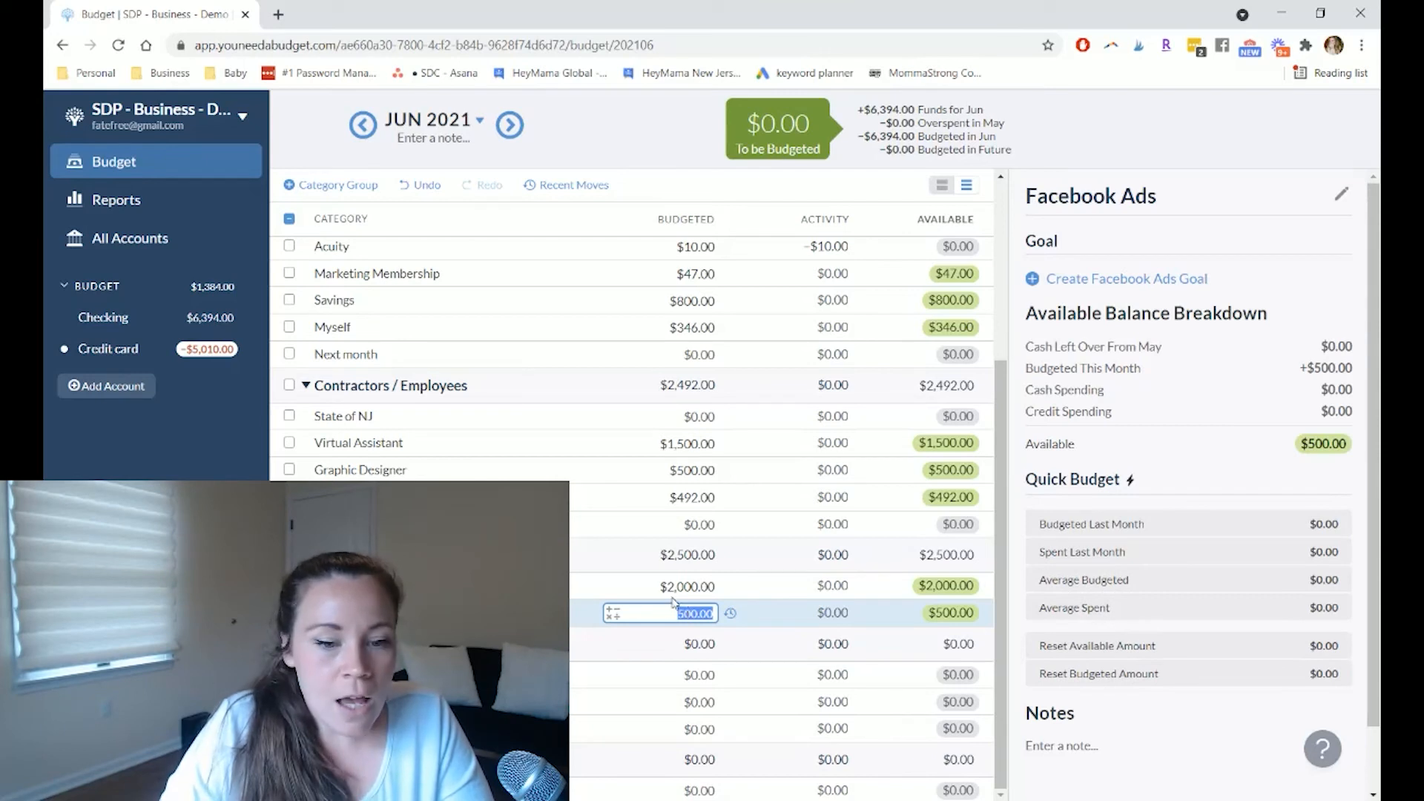
click(675, 598)
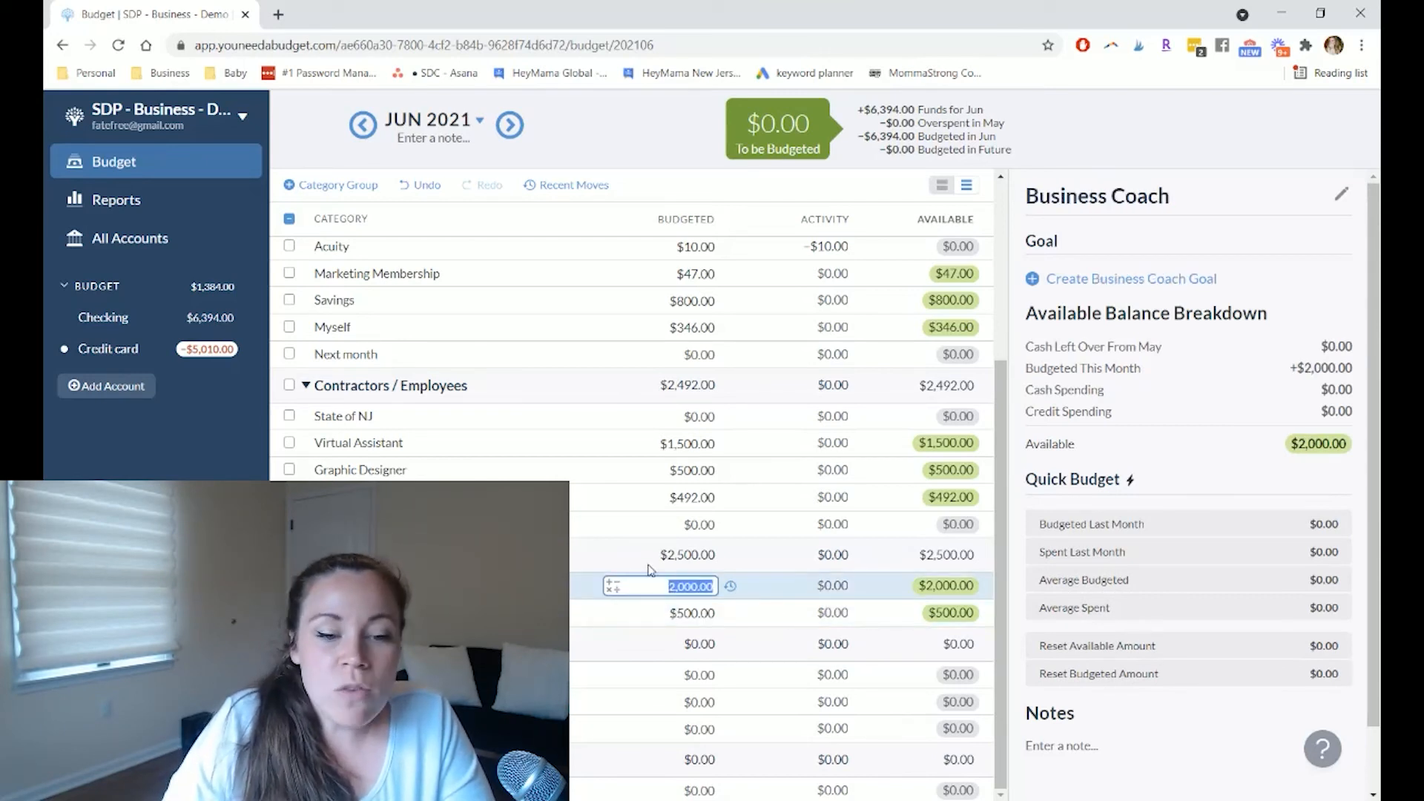
click(691, 445)
click(695, 472)
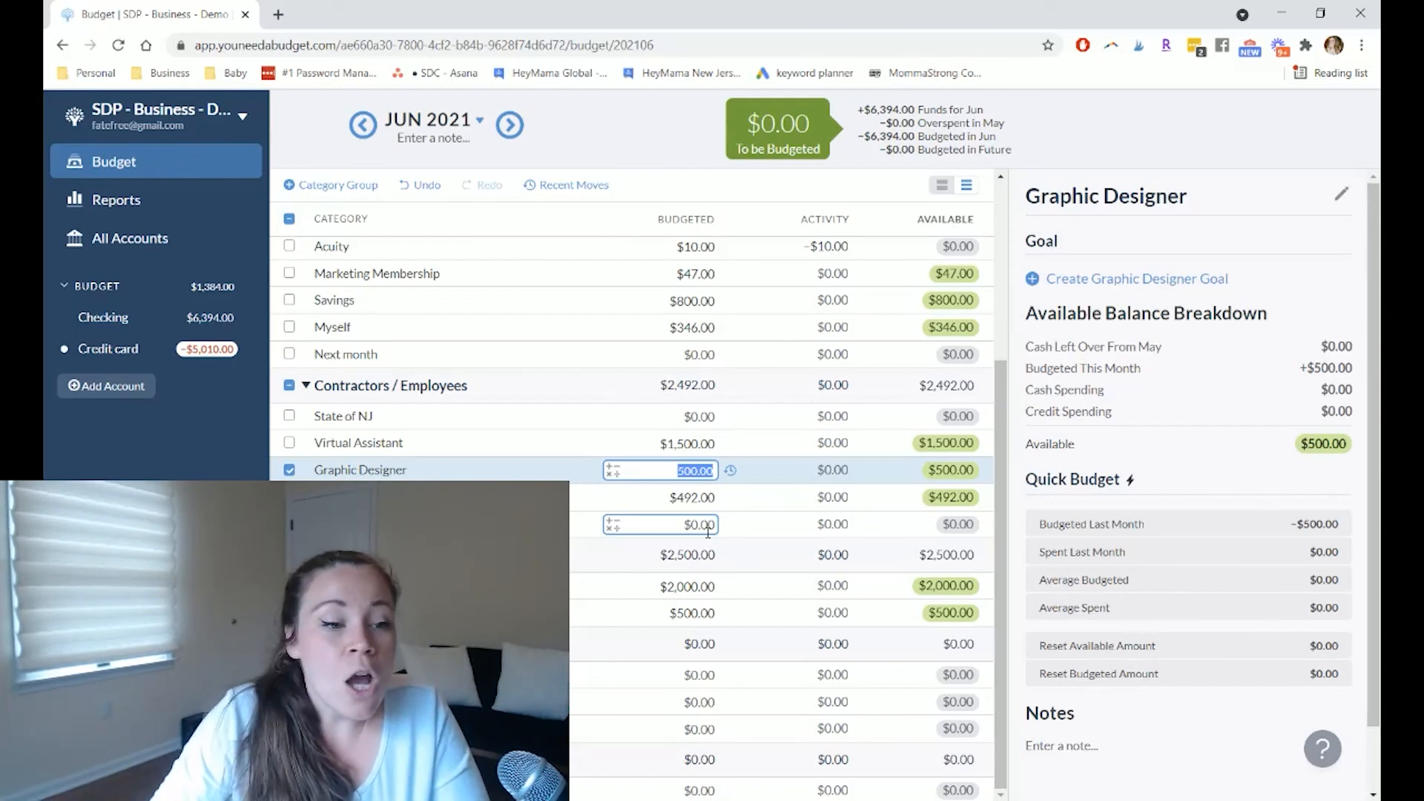
click(290, 470)
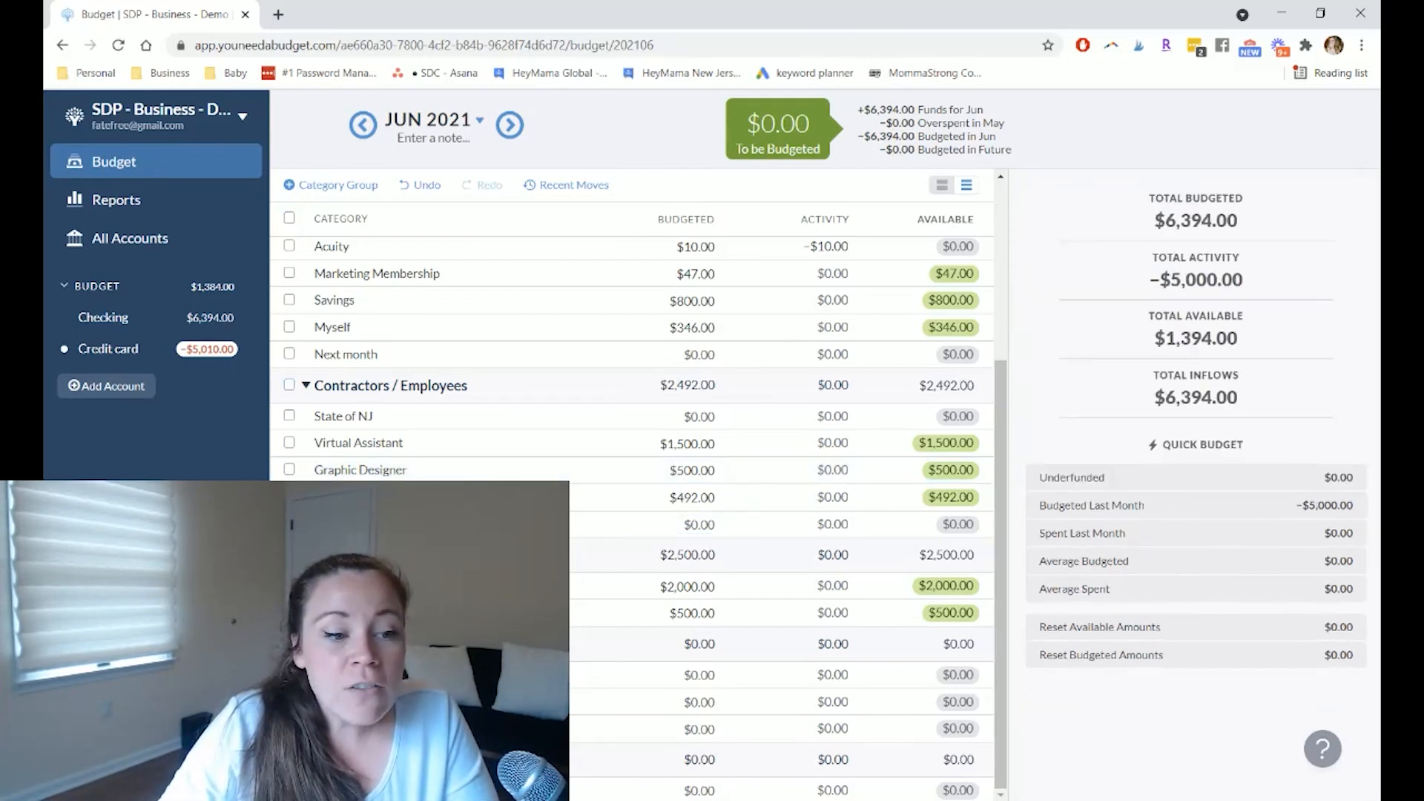
Review the June category list from Credit Card Payments downward, comparing the contractor amounts with the Business Coach and Facebook Ads amounts.
scroll(342, 478, up, 4)
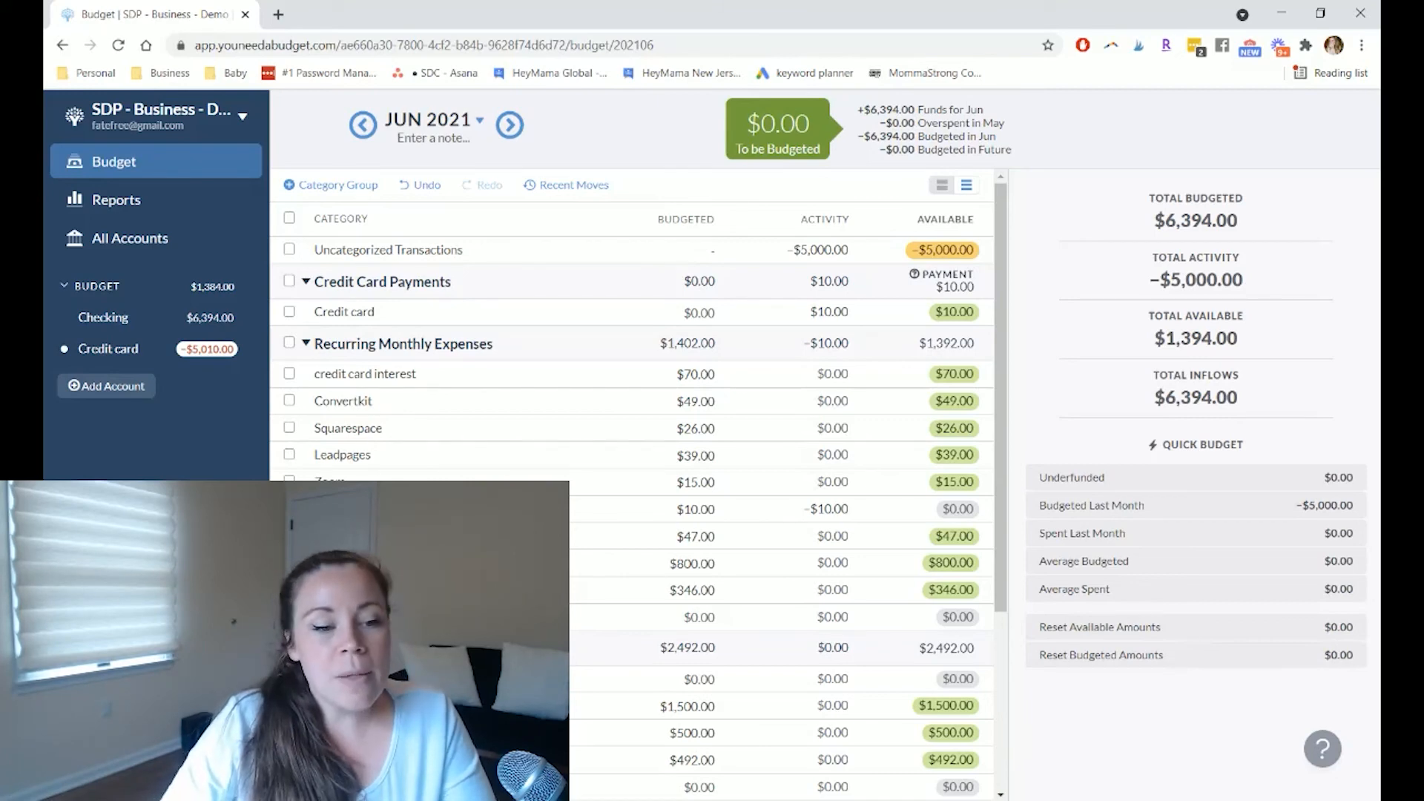
scroll(423, 449, down, 1)
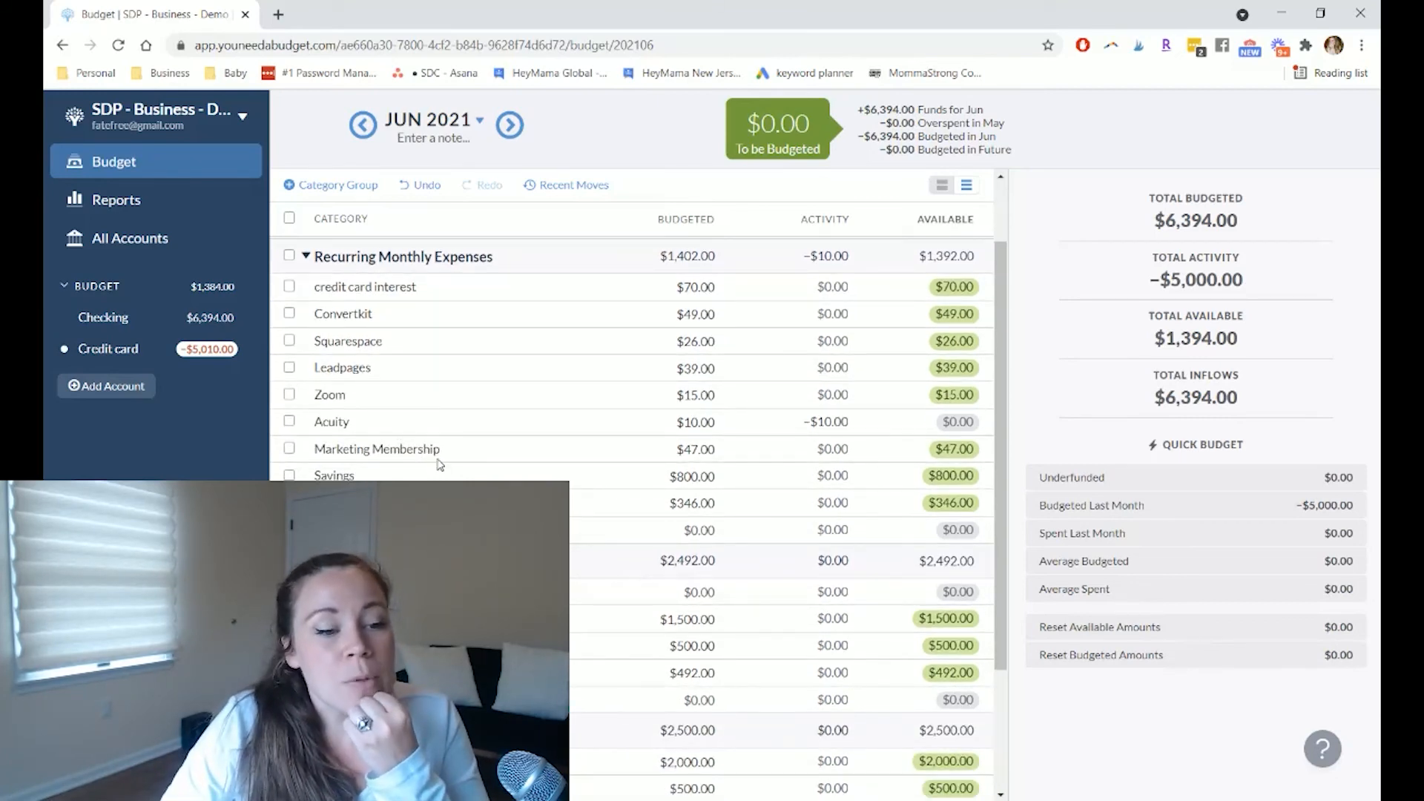
scroll(482, 466, down, 2)
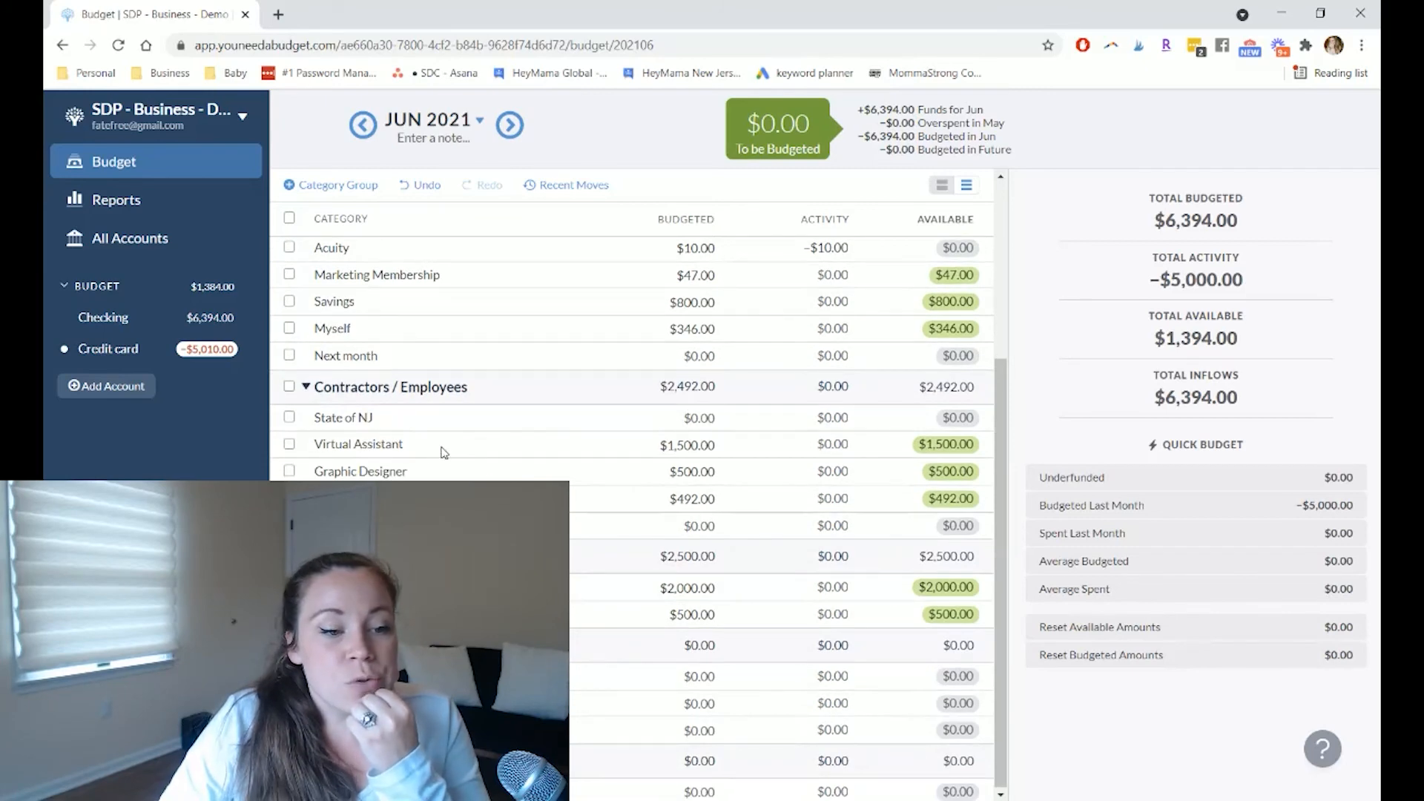
scroll(439, 470, up, 2)
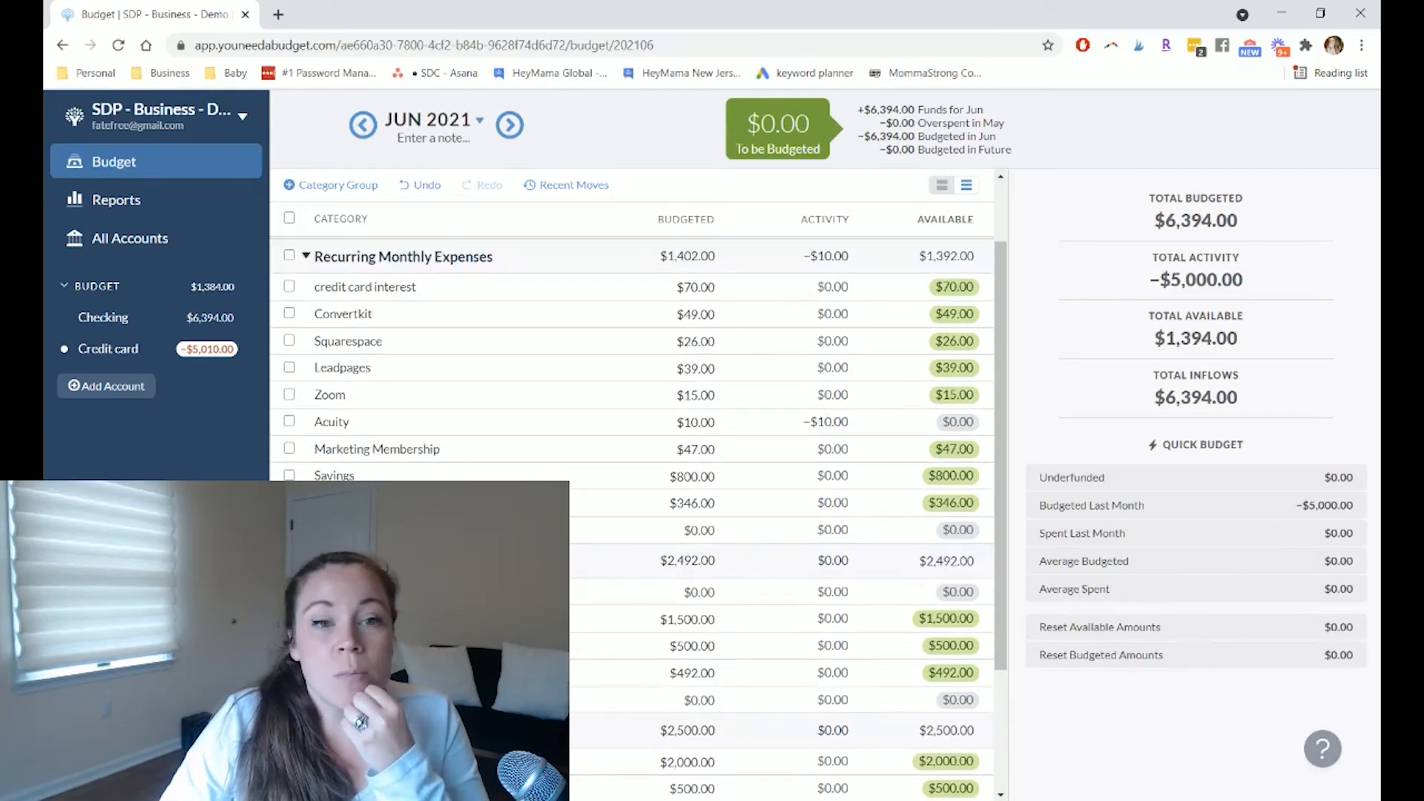
scroll(630, 512, down, 2)
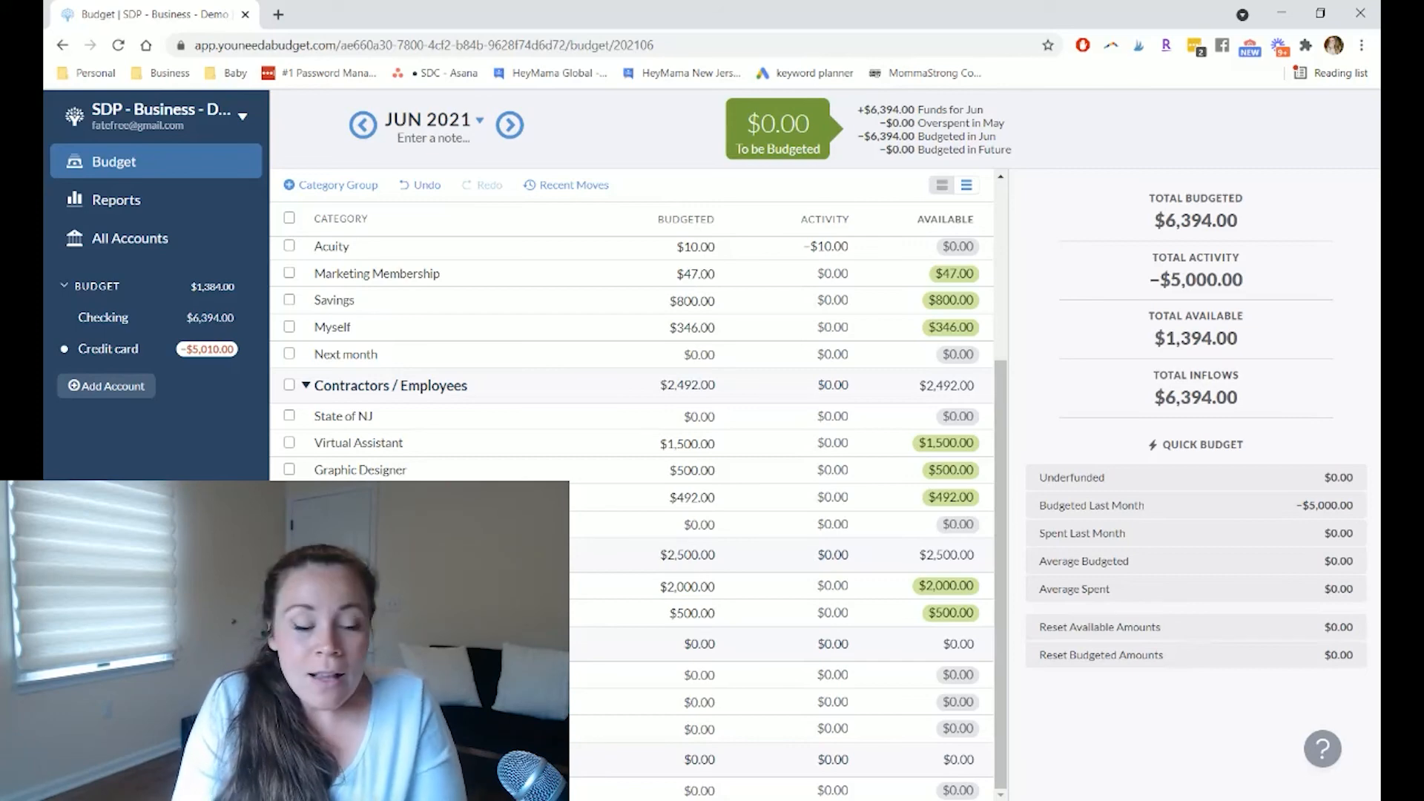
scroll(677, 620, up, 3)
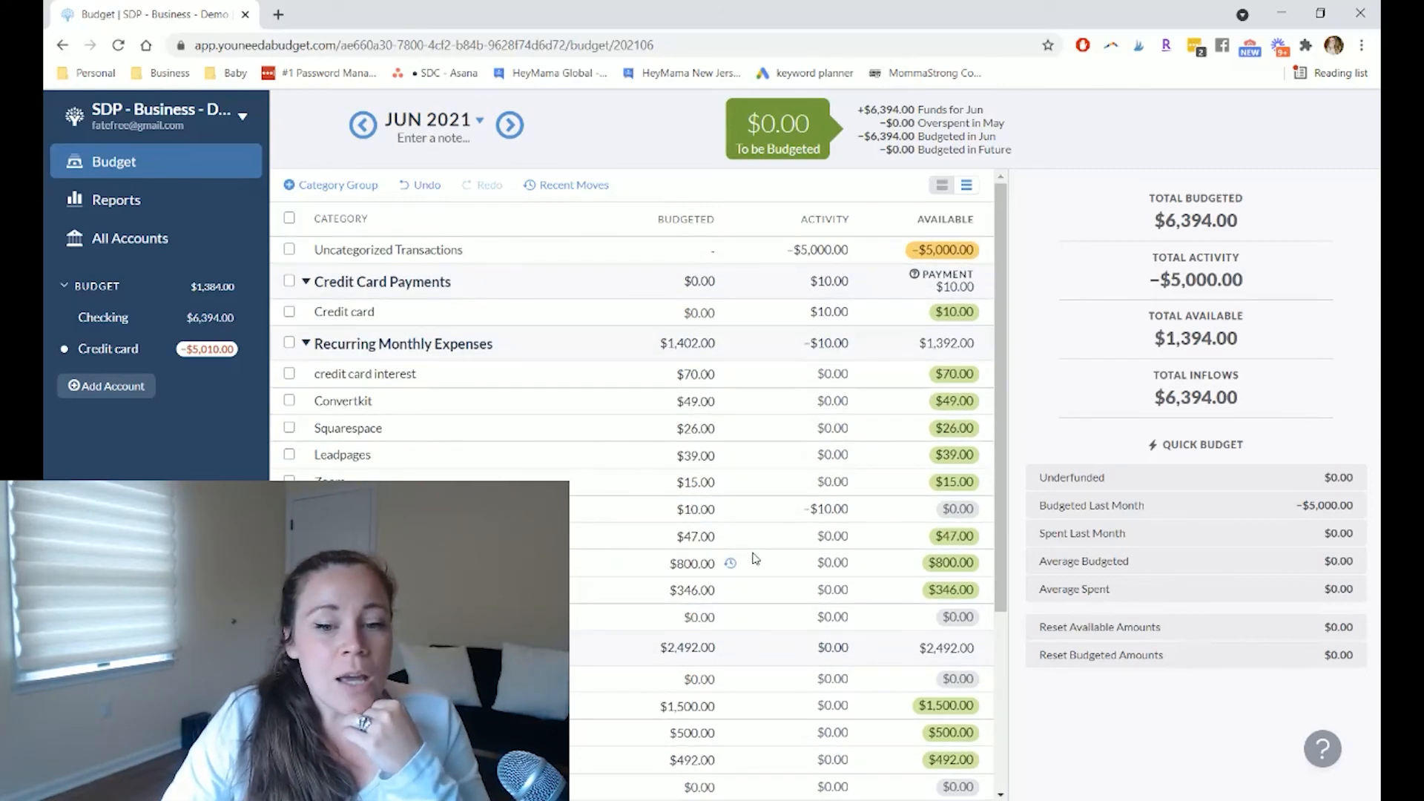
scroll(748, 558, down, 2)
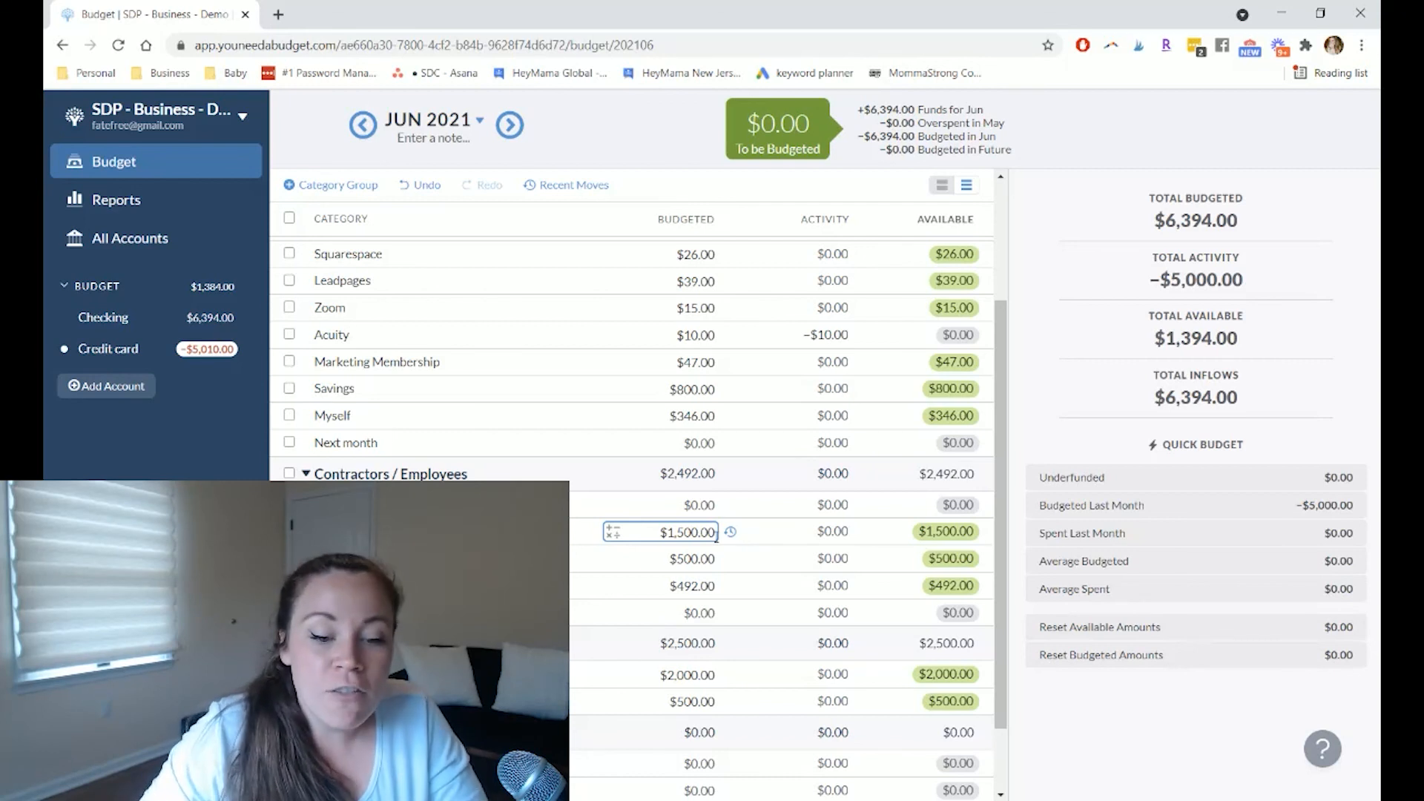
click(711, 699)
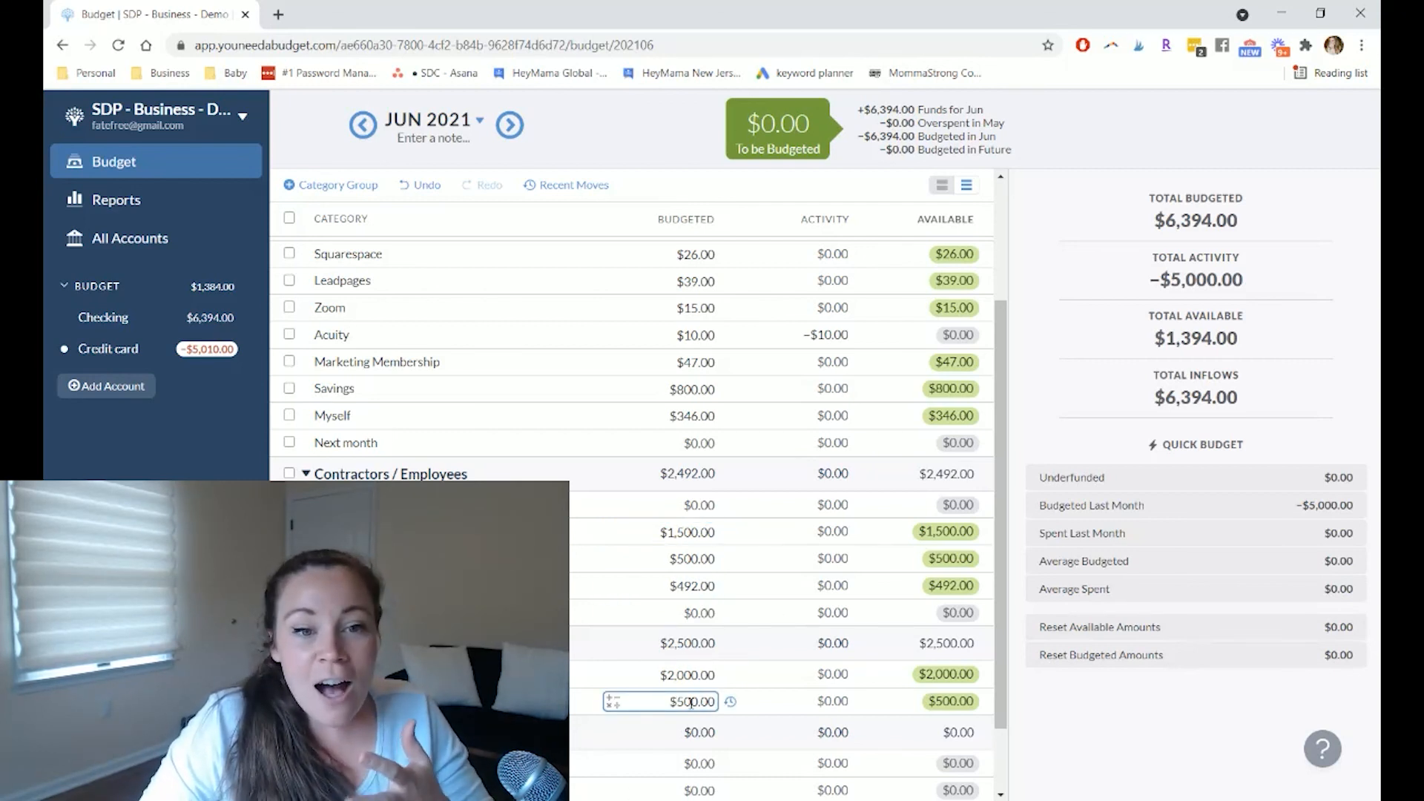
click(663, 676)
click(694, 700)
click(704, 559)
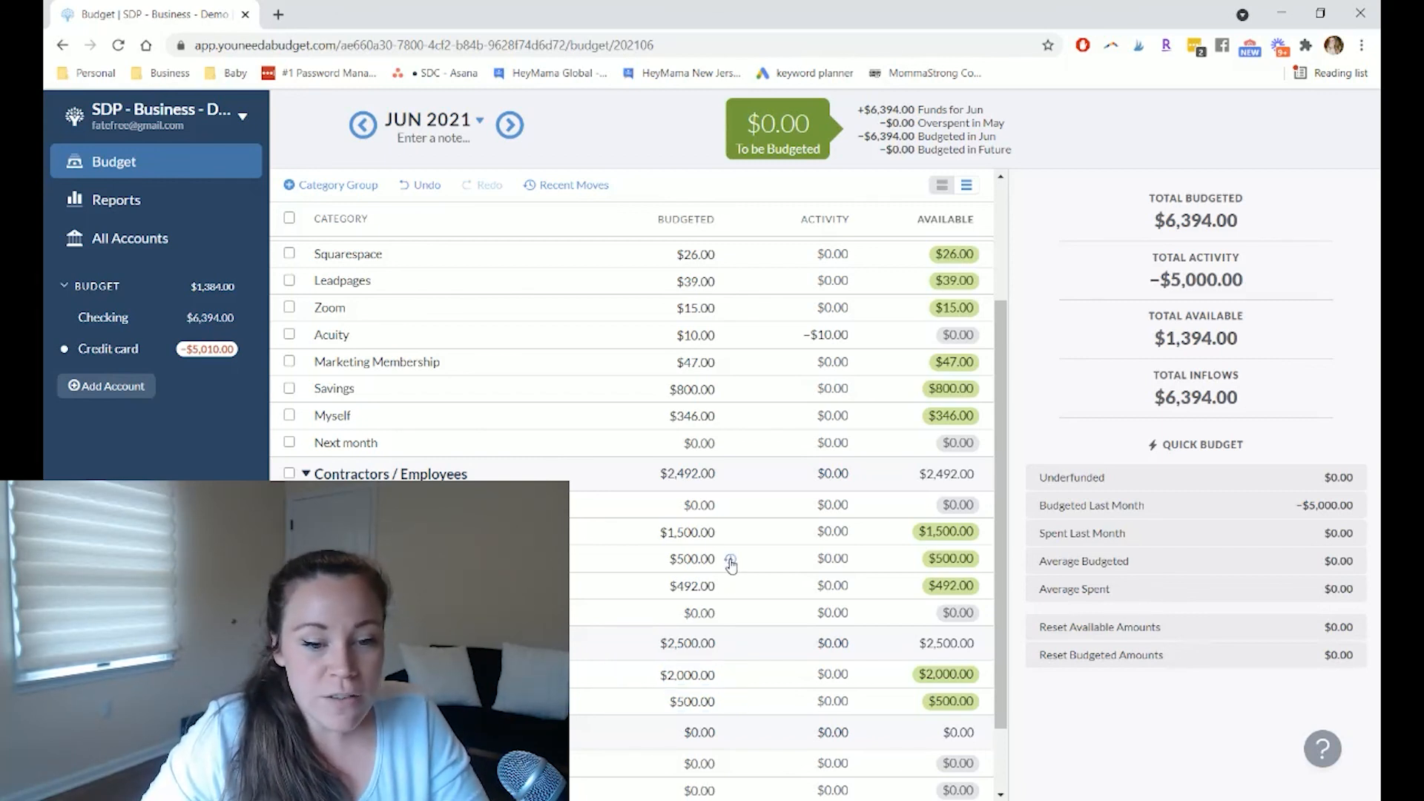
click(660, 530)
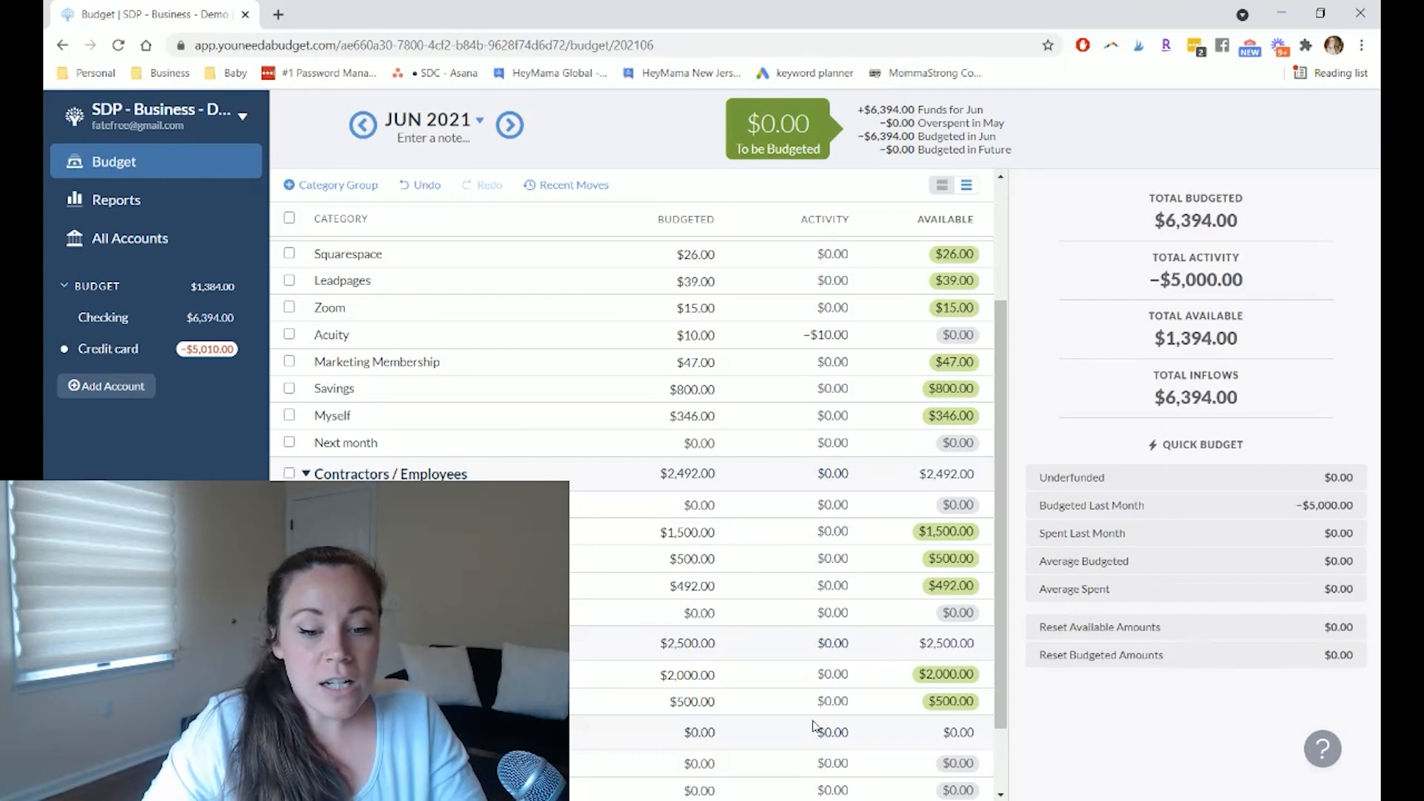